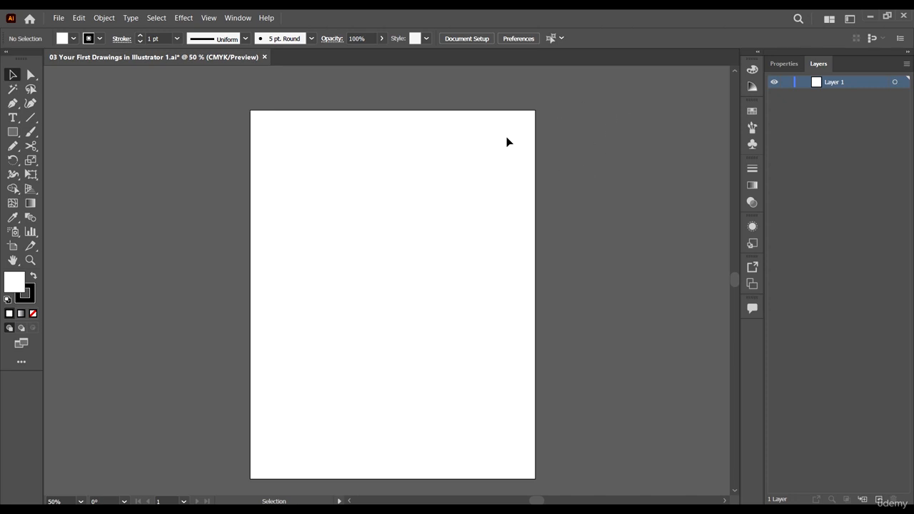
Place "Your First Drawings in Illustrator Reference image 1" from Project Files as a linked image beside the artboard, matching the artboard's height
{"action": "left_click", "coordinate": [60, 20]}
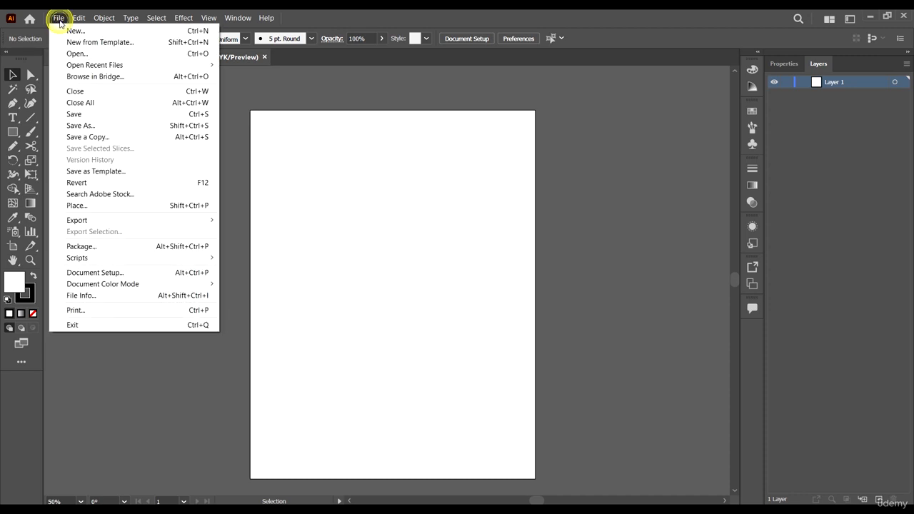
{"action": "left_click", "coordinate": [105, 206]}
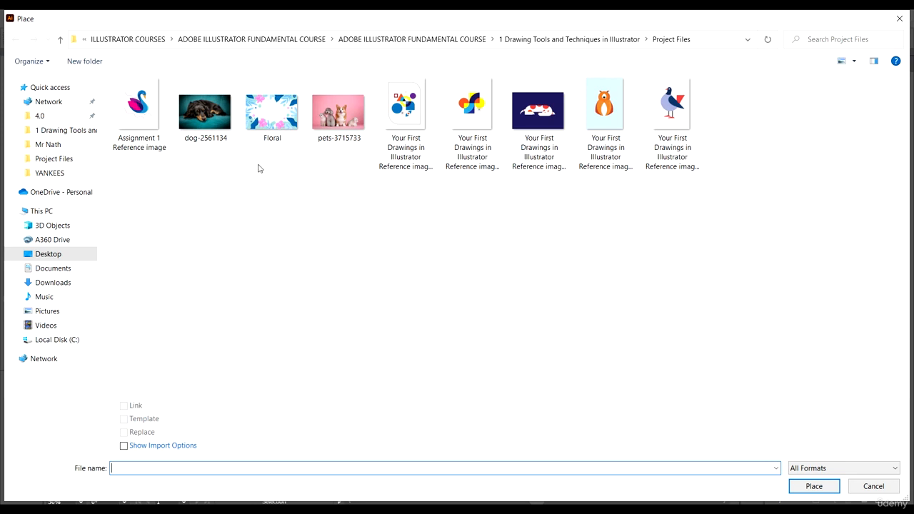
{"action": "left_click", "coordinate": [581, 39]}
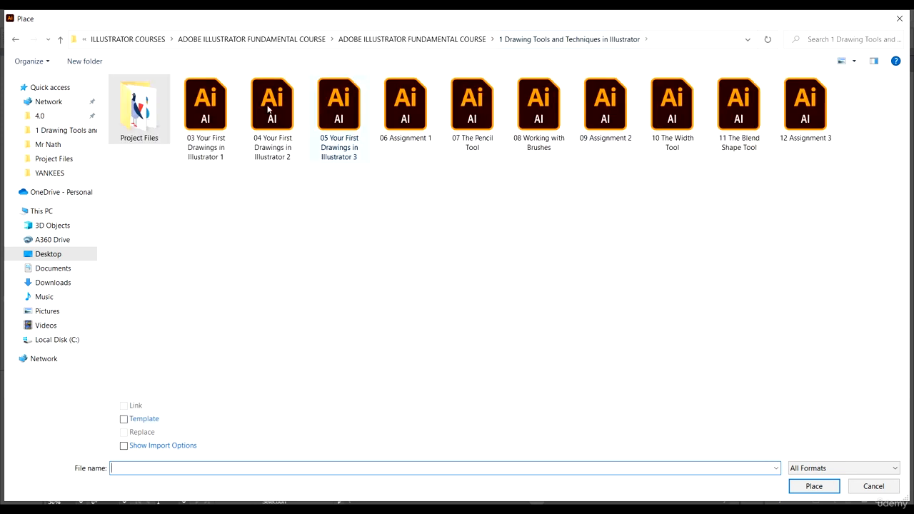
{"action": "double_click", "coordinate": [139, 107]}
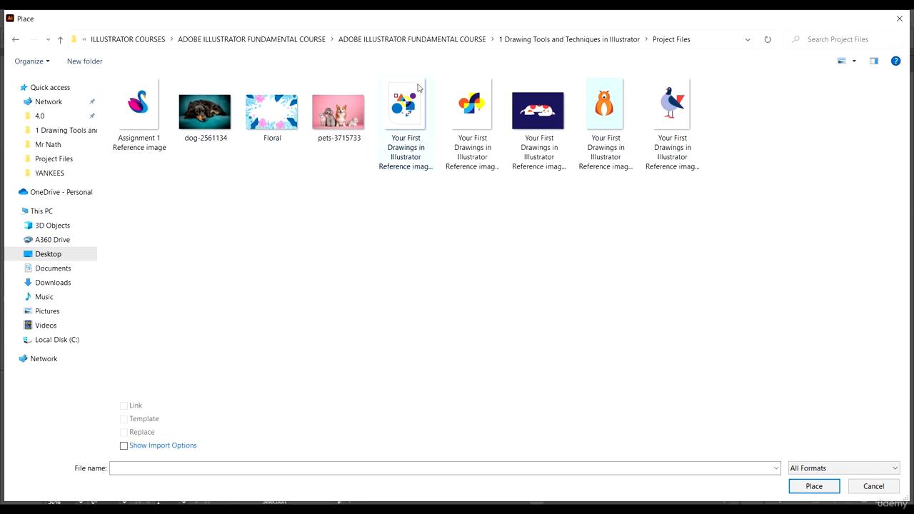
{"action": "left_click", "coordinate": [404, 112]}
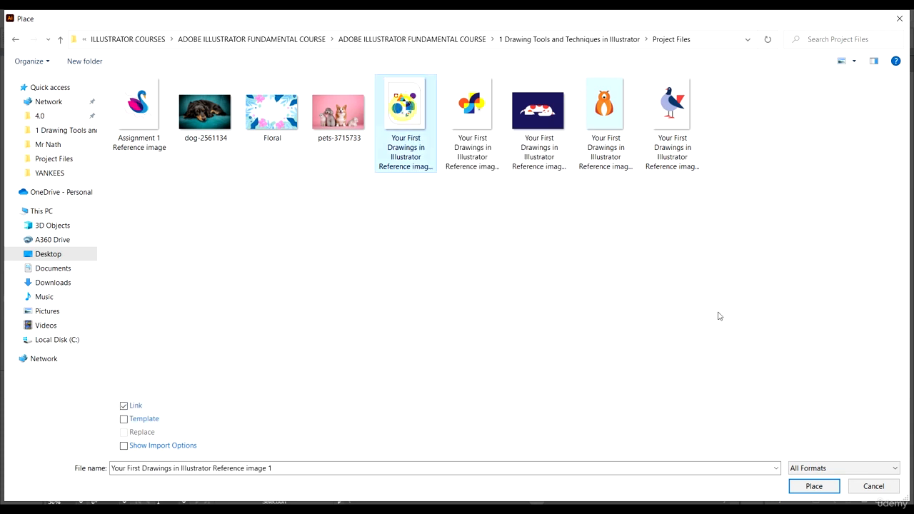
{"action": "left_click", "coordinate": [815, 486]}
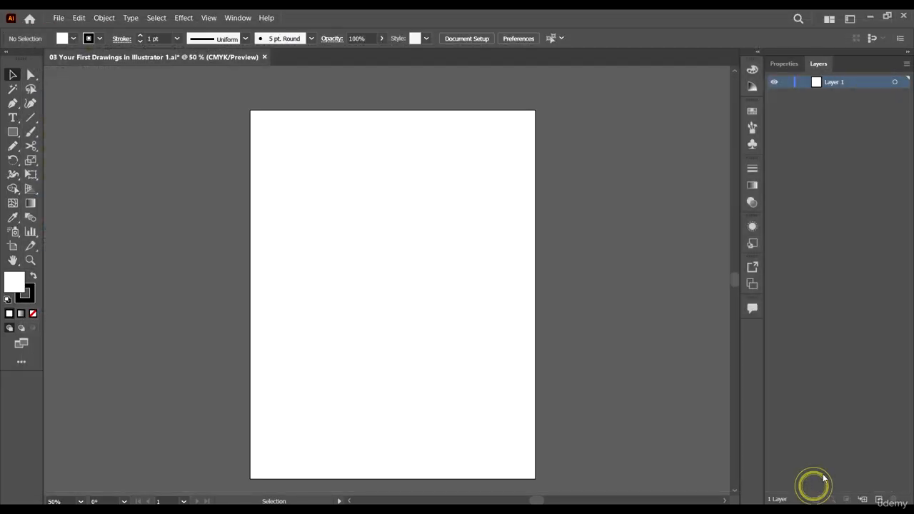
{"action": "scroll", "coordinate": [332, 206], "scroll_direction": "down", "scroll_amount": 1}
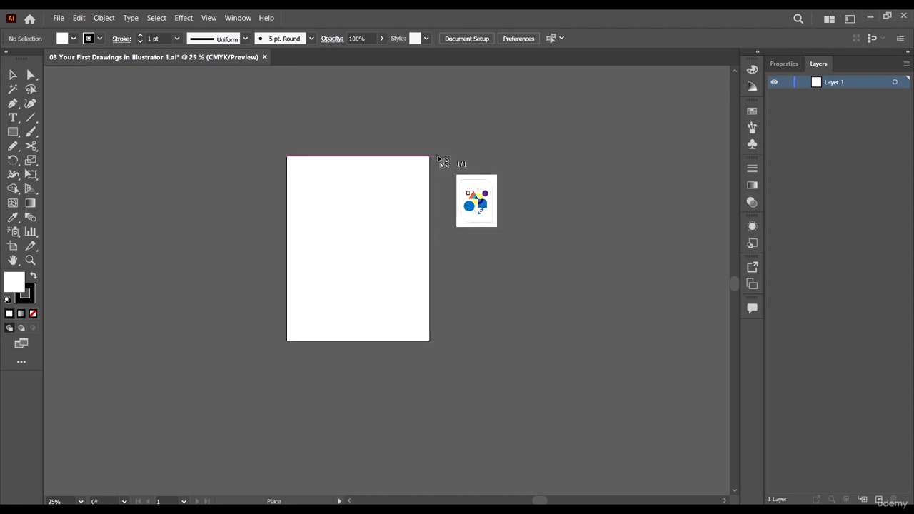
{"action": "mouse_move", "coordinate": [438, 157]}
{"action": "left_mouse_down"}
{"action": "mouse_move", "coordinate": [658, 358]}
{"action": "mouse_move", "coordinate": [645, 339]}
{"action": "mouse_move", "coordinate": [653, 347]}
{"action": "left_mouse_up"}
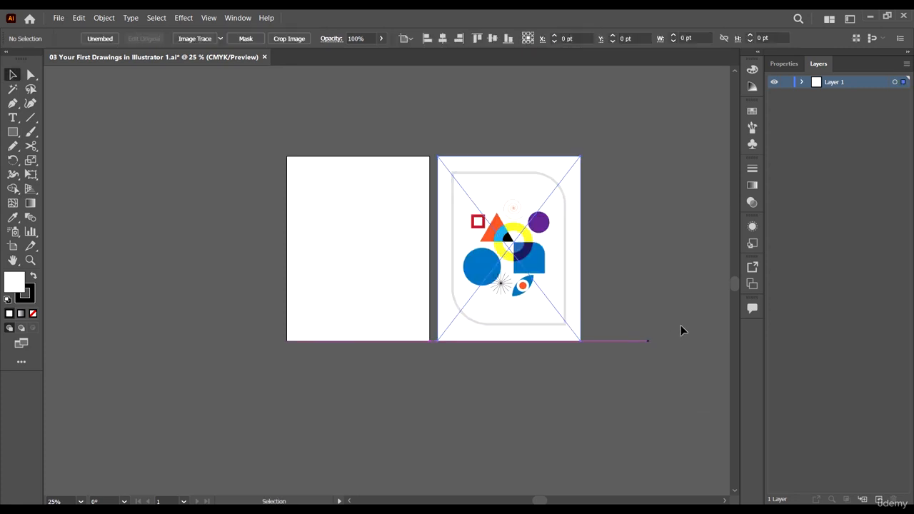
Move the placed reference image slightly up and farther from the artboard, and delete it
{"action": "left_click_drag", "start_coordinate": [518, 251], "coordinate": [497, 296]}
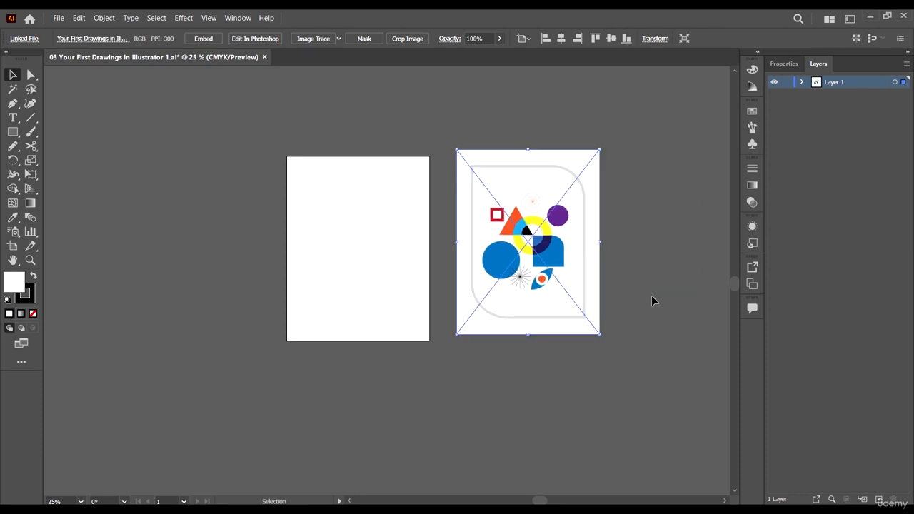
{"action": "left_click", "coordinate": [651, 275]}
{"action": "left_click", "coordinate": [496, 251]}
{"action": "left_click", "coordinate": [658, 203]}
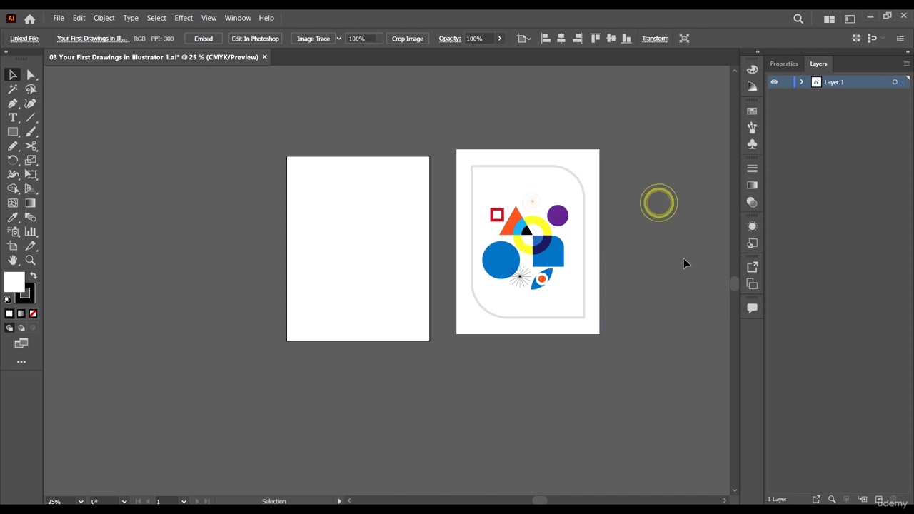
{"action": "left_click", "coordinate": [527, 215]}
{"action": "key", "text": "Delete"}
Place "Your First Drawings in Illustrator Reference image 1" as a linked file with the Template option enabled
{"action": "left_click", "coordinate": [58, 18]}
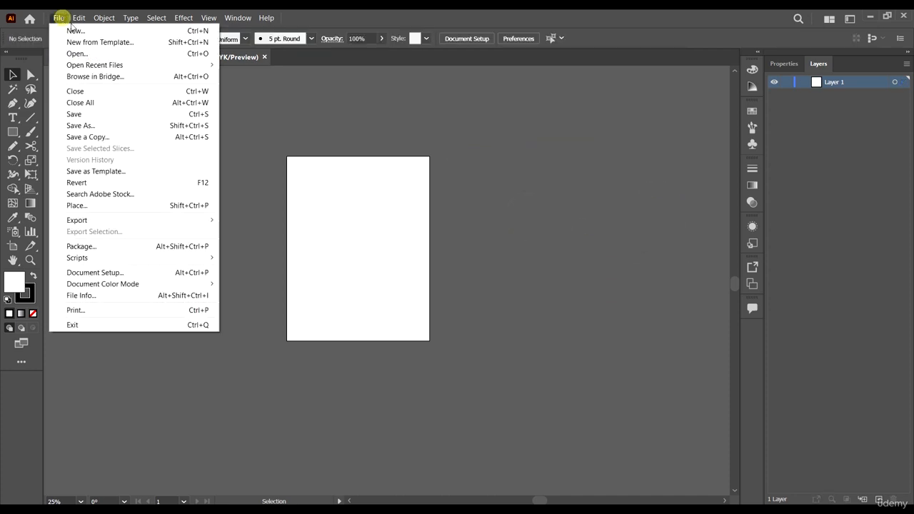
{"action": "left_click", "coordinate": [171, 206]}
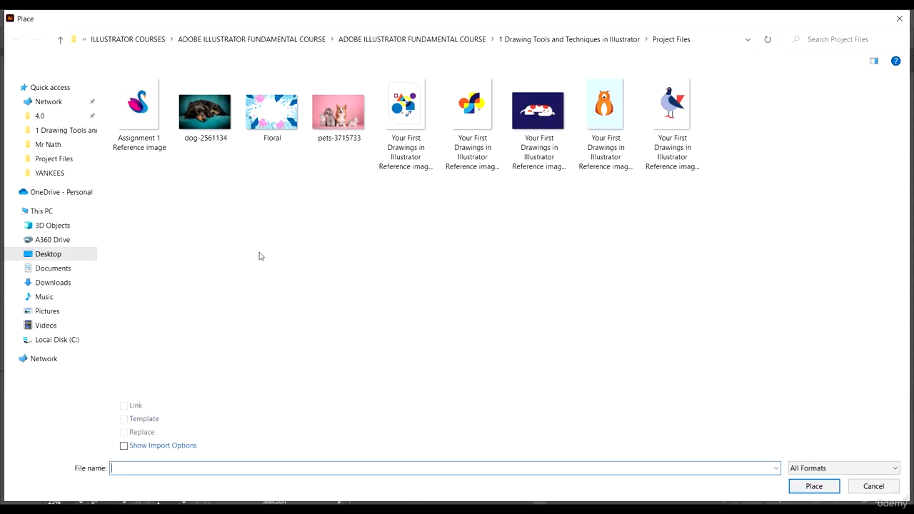
{"action": "left_click", "coordinate": [403, 98]}
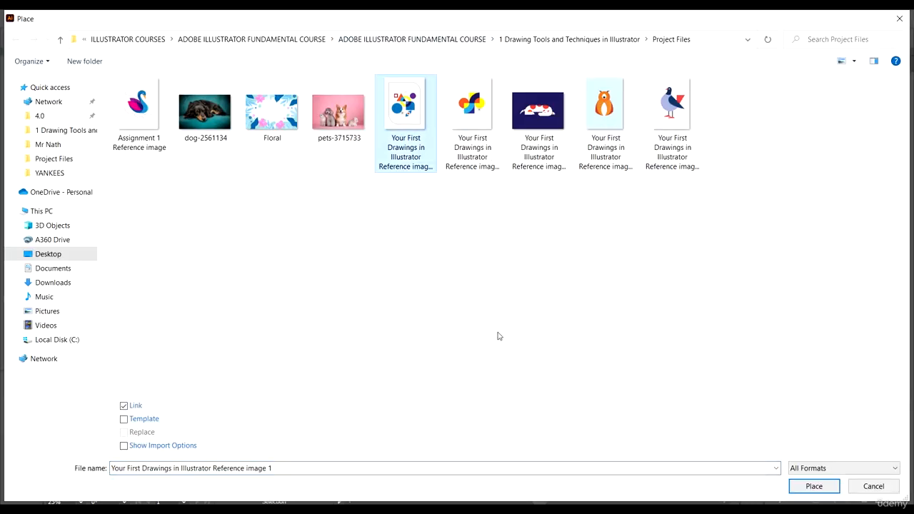
{"action": "left_click", "coordinate": [124, 420]}
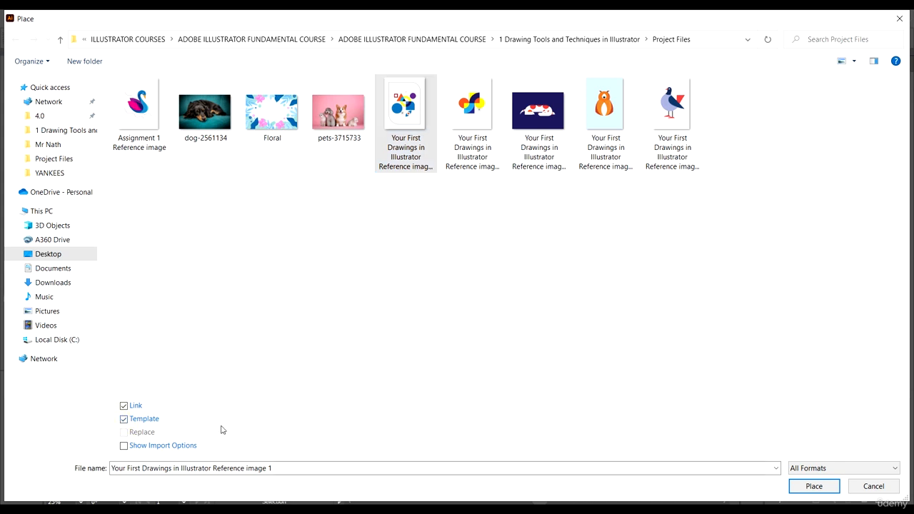
{"action": "left_click", "coordinate": [814, 487]}
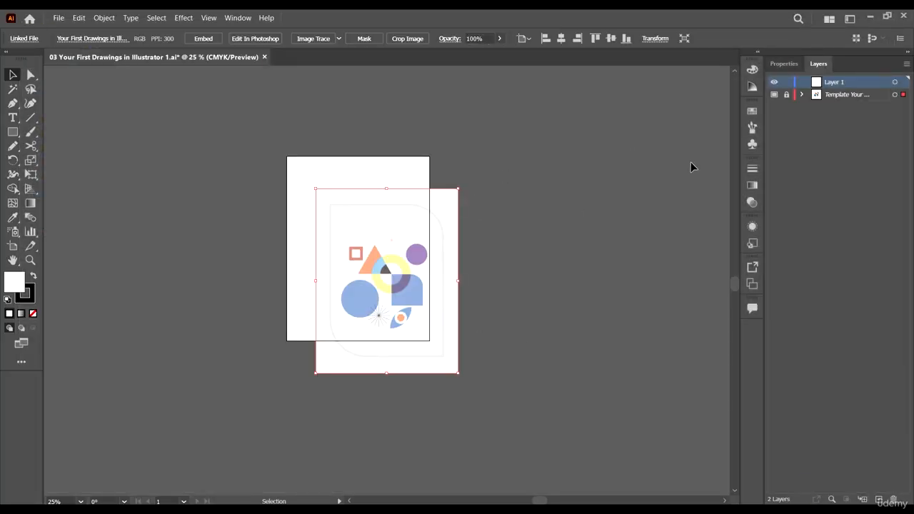
{"action": "left_click", "coordinate": [579, 264]}
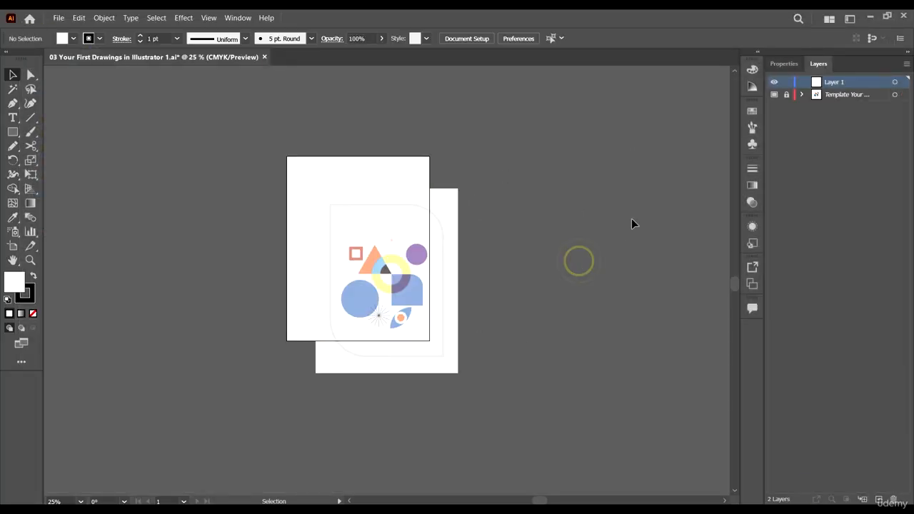
{"action": "left_click", "coordinate": [855, 93]}
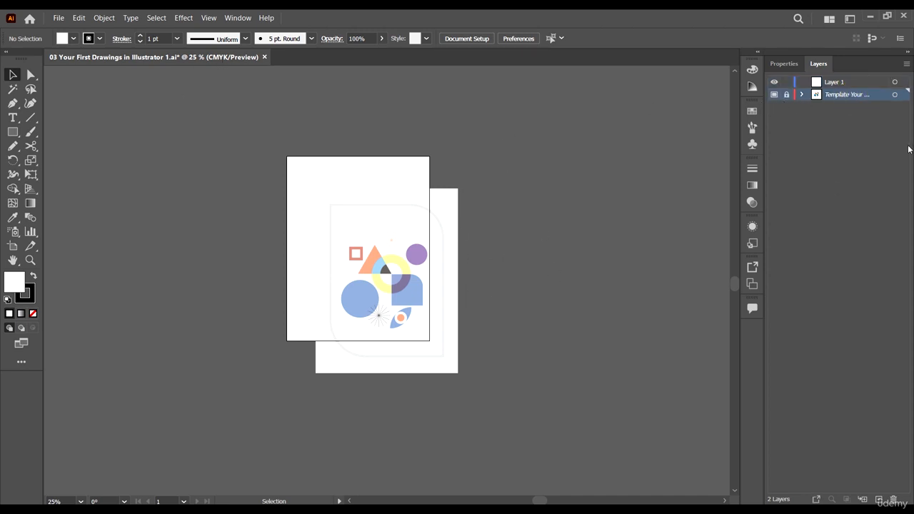
{"action": "scroll", "coordinate": [406, 357], "scroll_direction": "down", "scroll_amount": 1}
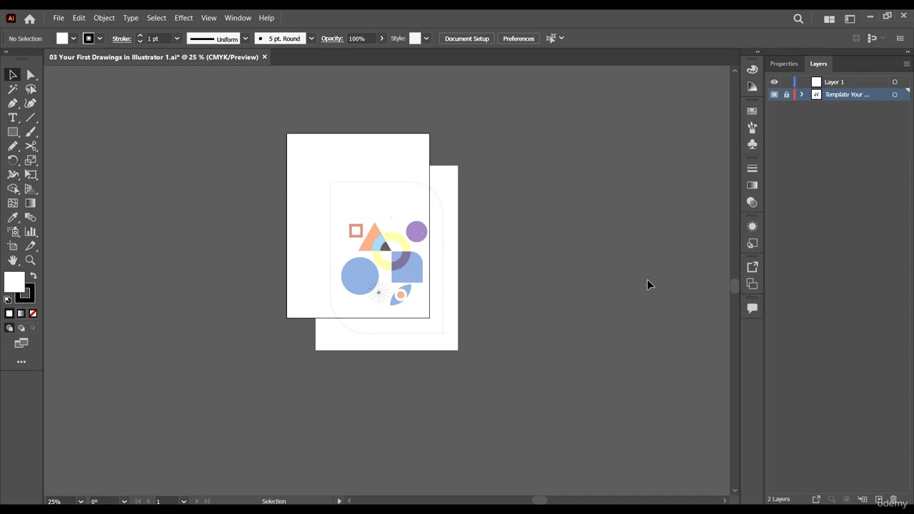
{"action": "left_click", "coordinate": [580, 248]}
{"action": "left_click", "coordinate": [853, 81]}
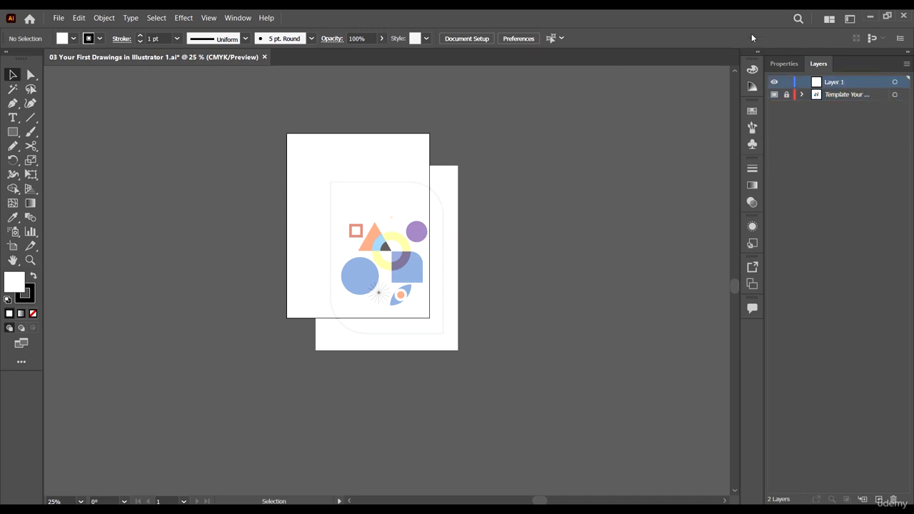
Unlock the template layer and move the reference image so it exactly covers the artboard
{"action": "left_click", "coordinate": [873, 94]}
{"action": "left_click", "coordinate": [786, 95]}
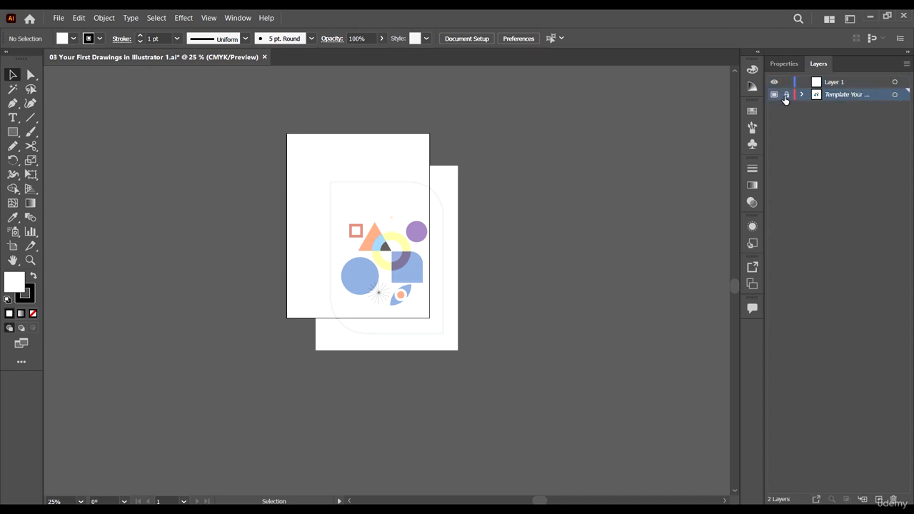
{"action": "left_click", "coordinate": [456, 228]}
{"action": "scroll", "coordinate": [402, 224], "scroll_direction": "up", "scroll_amount": 2}
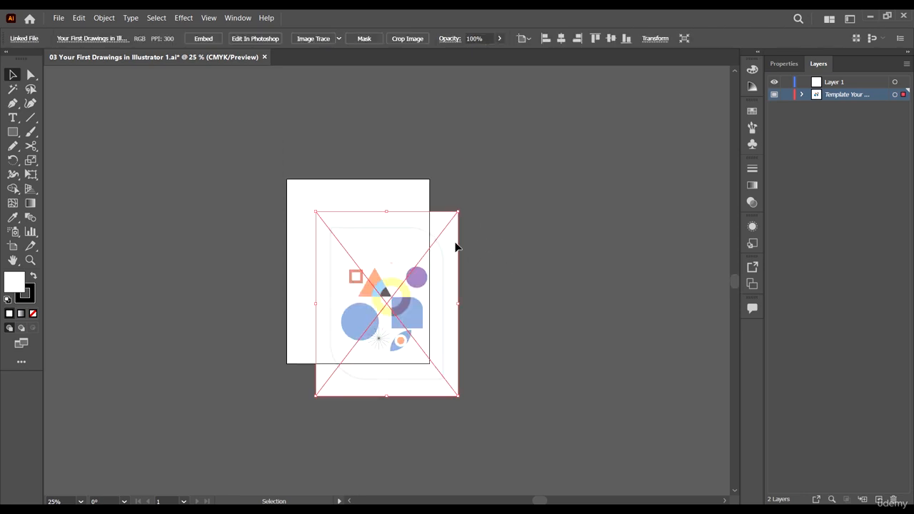
{"action": "scroll", "coordinate": [300, 236], "scroll_direction": "down", "scroll_amount": 1}
{"action": "scroll", "coordinate": [299, 143], "scroll_direction": "up", "scroll_amount": 3, "text": "alt"}
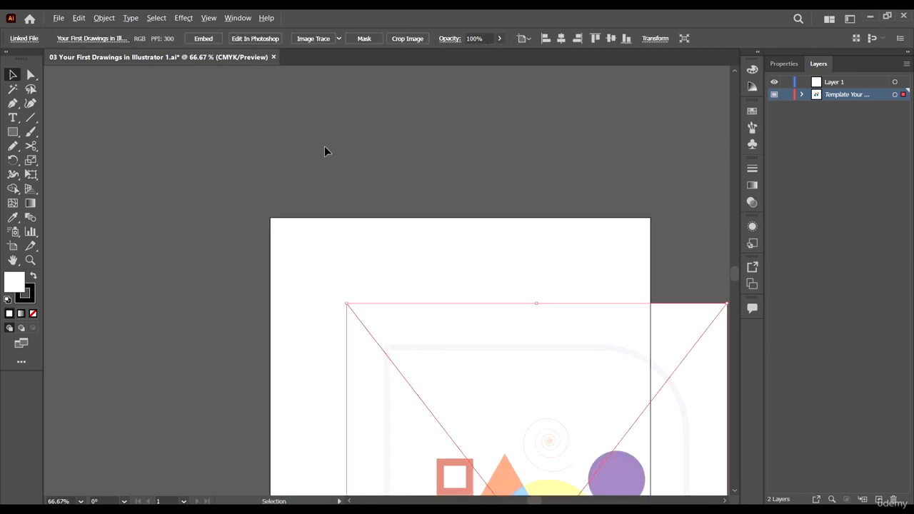
{"action": "left_click_drag", "start_coordinate": [458, 382], "coordinate": [379, 300]}
{"action": "scroll", "coordinate": [308, 265], "scroll_direction": "down", "scroll_amount": 5}
{"action": "scroll", "coordinate": [300, 265], "scroll_direction": "down", "scroll_amount": 2, "text": "alt"}
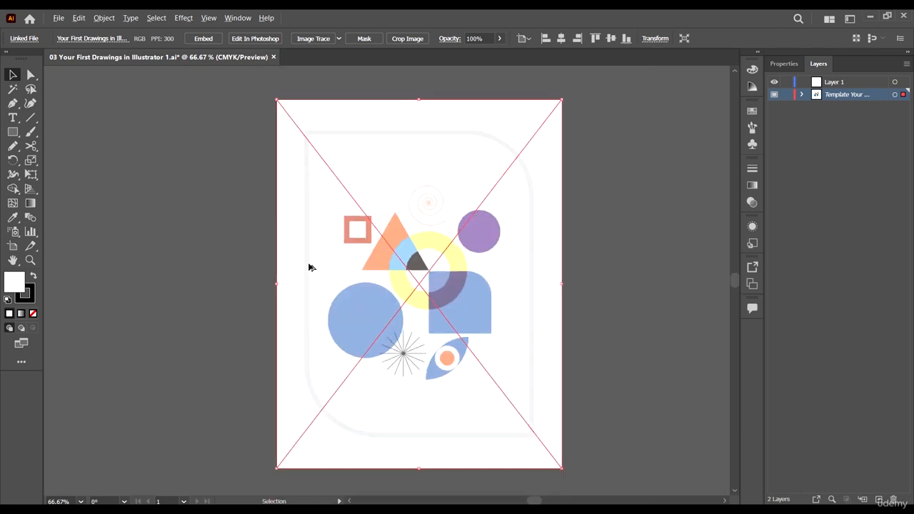
{"action": "scroll", "coordinate": [532, 216], "scroll_direction": "down", "scroll_amount": 1}
{"action": "scroll", "coordinate": [532, 216], "scroll_direction": "up", "scroll_amount": 2}
Lock the template layer again and make Layer 1 the active drawing layer
{"action": "left_click", "coordinate": [787, 94]}
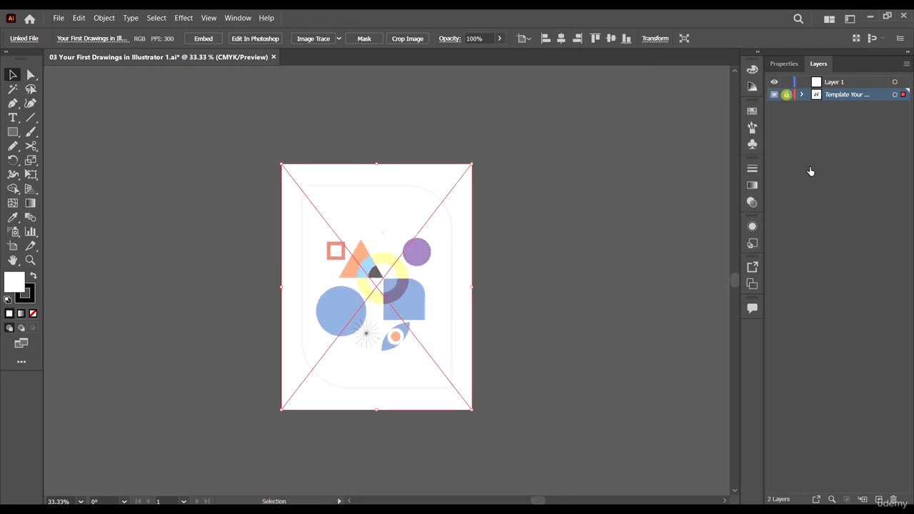
{"action": "left_click", "coordinate": [609, 240]}
{"action": "left_click", "coordinate": [430, 245]}
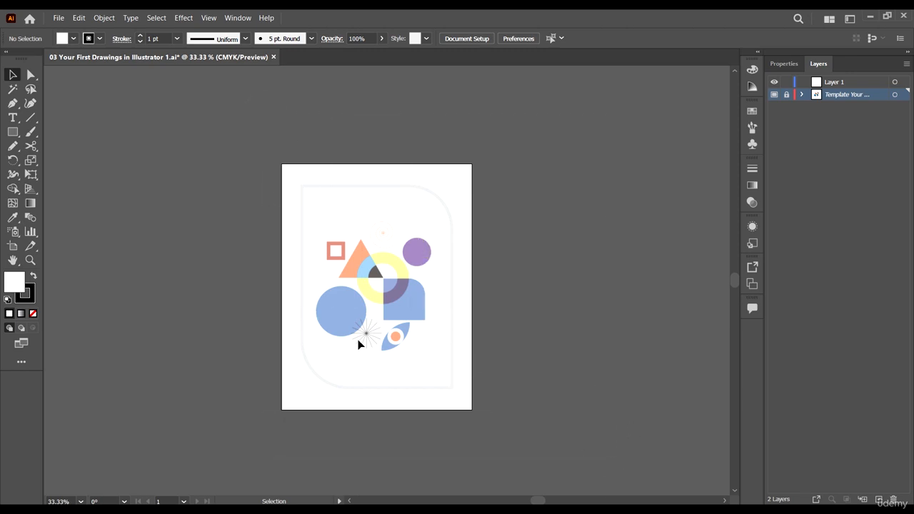
{"action": "scroll", "coordinate": [444, 240], "scroll_direction": "down", "scroll_amount": 2}
{"action": "scroll", "coordinate": [326, 164], "scroll_direction": "up", "scroll_amount": 1}
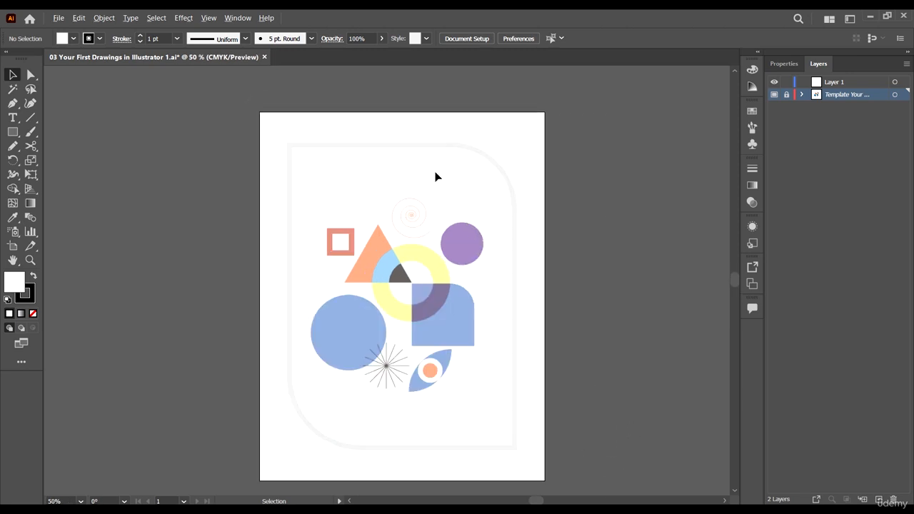
{"action": "left_click", "coordinate": [854, 96]}
{"action": "left_click", "coordinate": [857, 82]}
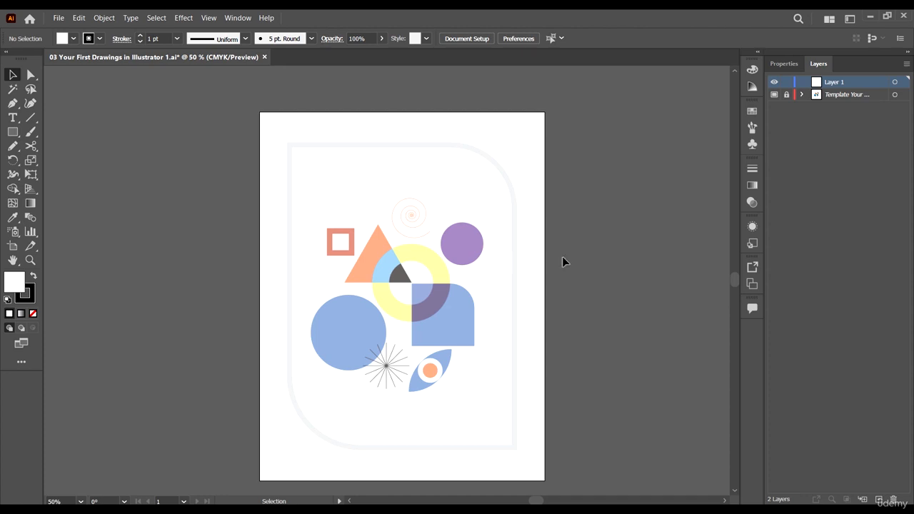
Draw a white circle about 124 pt in diameter with the Ellipse tool, overlapping the right side of the purple circle
{"action": "scroll", "coordinate": [562, 262], "scroll_direction": "down", "scroll_amount": 2}
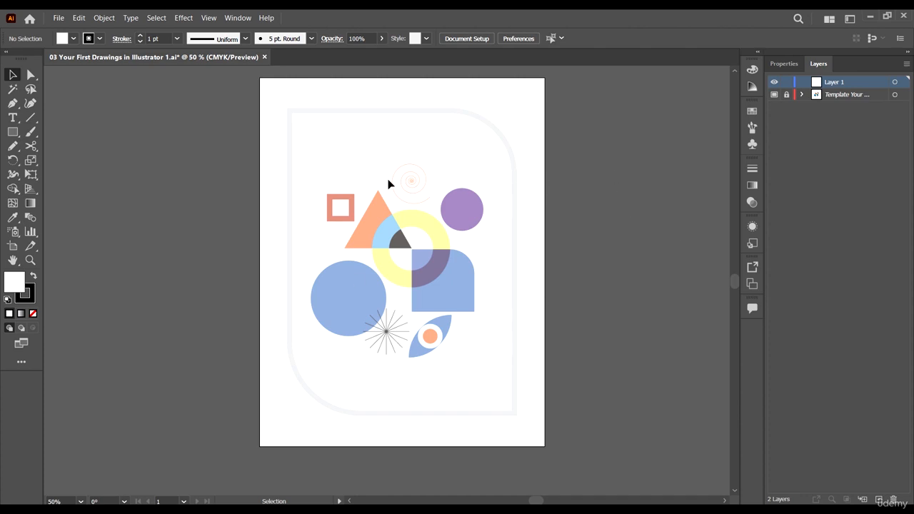
{"action": "scroll", "coordinate": [482, 238], "scroll_direction": "up", "scroll_amount": 1}
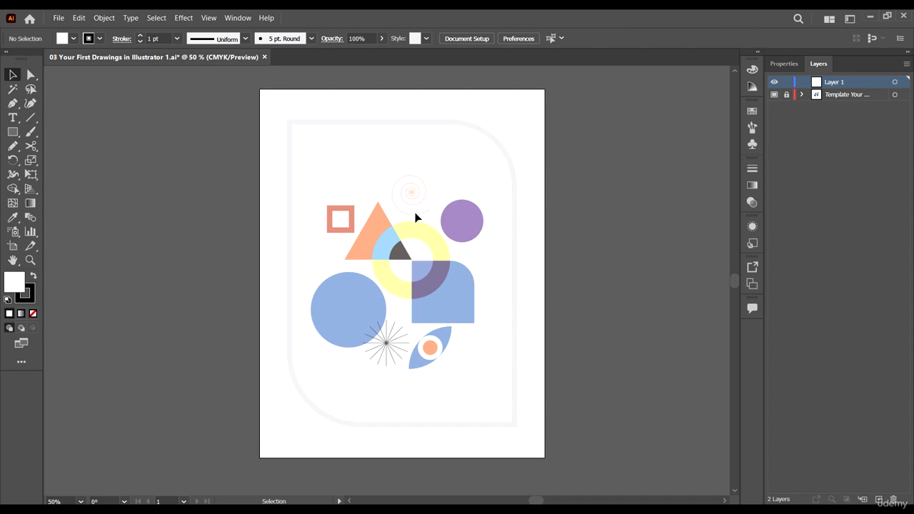
{"action": "left_click", "coordinate": [12, 137]}
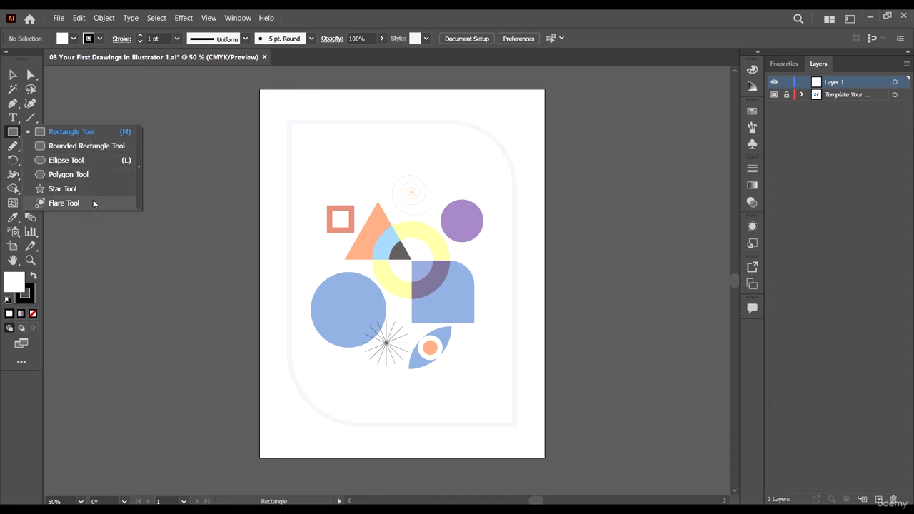
{"action": "left_click", "coordinate": [75, 162]}
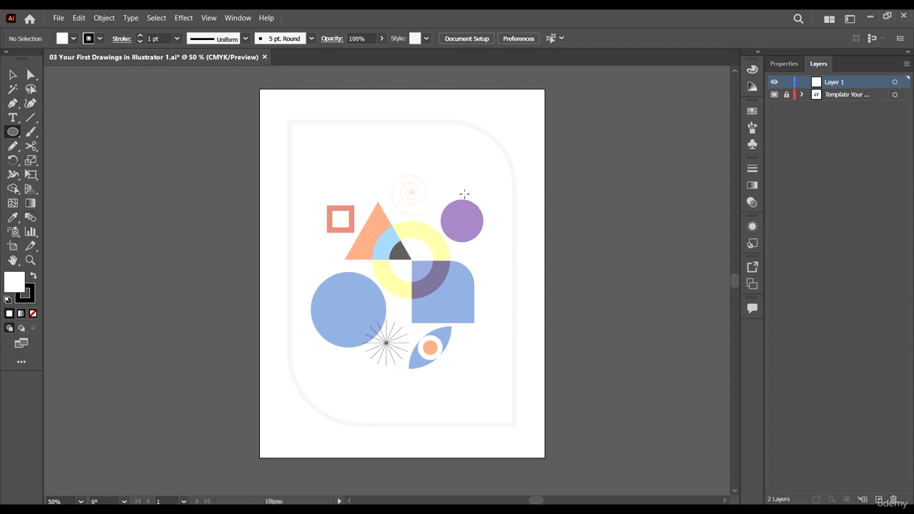
{"action": "left_click_drag", "start_coordinate": [465, 193], "coordinate": [484, 206]}
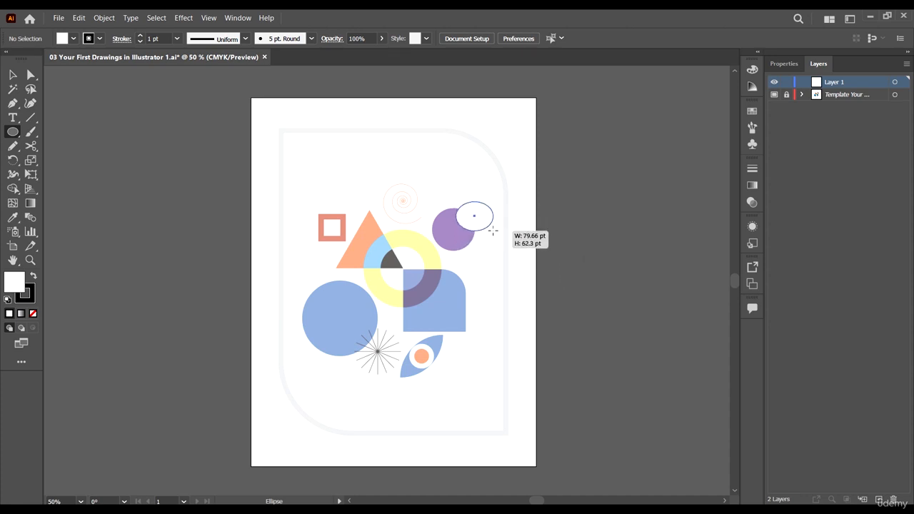
{"action": "left_click_drag", "start_coordinate": [485, 172], "coordinate": [584, 257]}
{"action": "left_click_drag", "start_coordinate": [585, 257], "coordinate": [505, 203]}
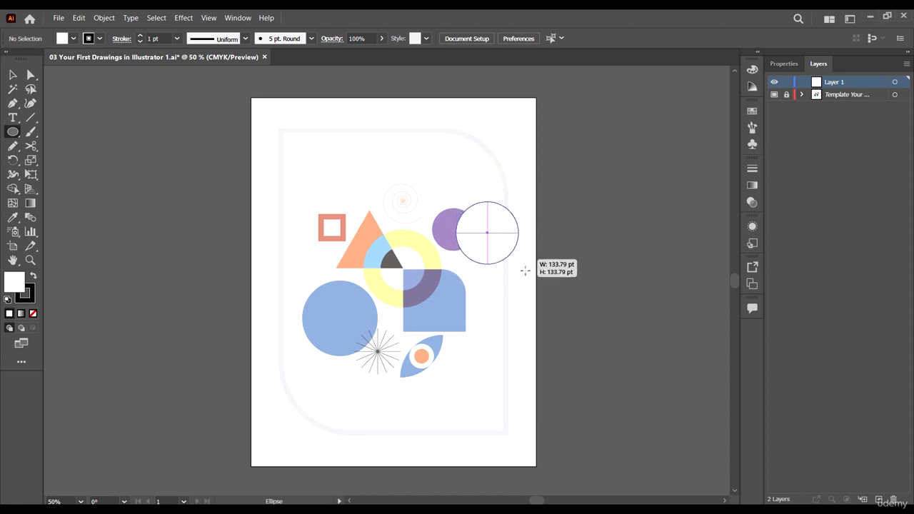
{"action": "left_click_drag", "start_coordinate": [526, 271], "coordinate": [507, 243]}
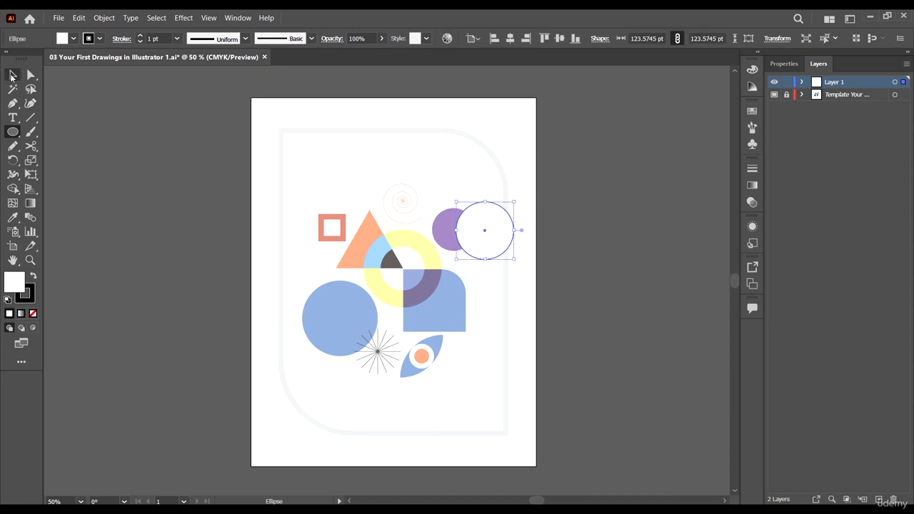
{"action": "left_click", "coordinate": [13, 75]}
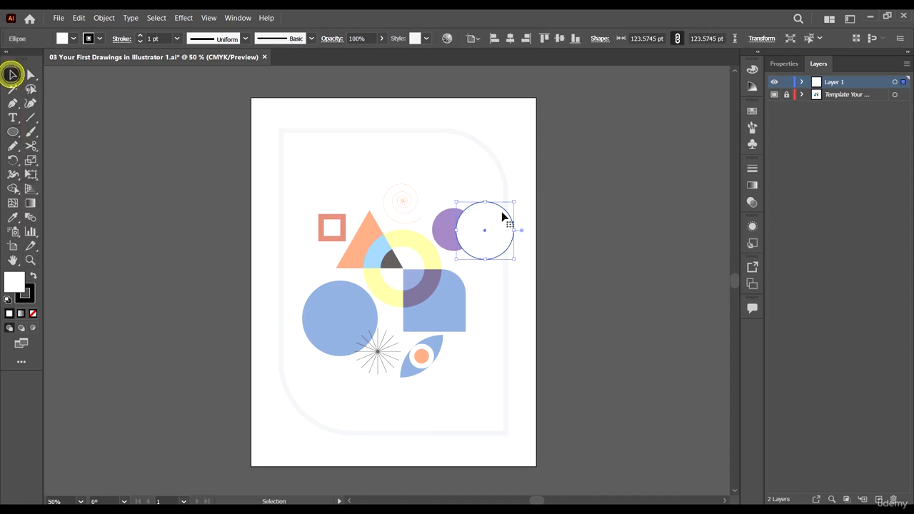
Move the white circle over the purple reference circle so it covers it
{"action": "scroll", "coordinate": [510, 240], "scroll_direction": "up", "scroll_amount": 3}
{"action": "scroll", "coordinate": [466, 226], "scroll_direction": "up", "scroll_amount": 2}
{"action": "scroll", "coordinate": [427, 198], "scroll_direction": "down", "scroll_amount": 2}
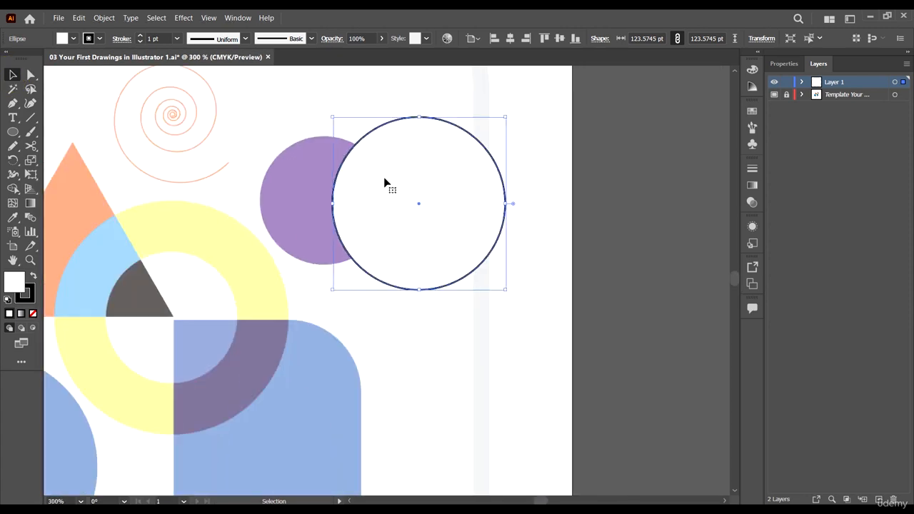
{"action": "scroll", "coordinate": [386, 184], "scroll_direction": "up", "scroll_amount": 1}
{"action": "left_click_drag", "start_coordinate": [419, 227], "coordinate": [326, 238]}
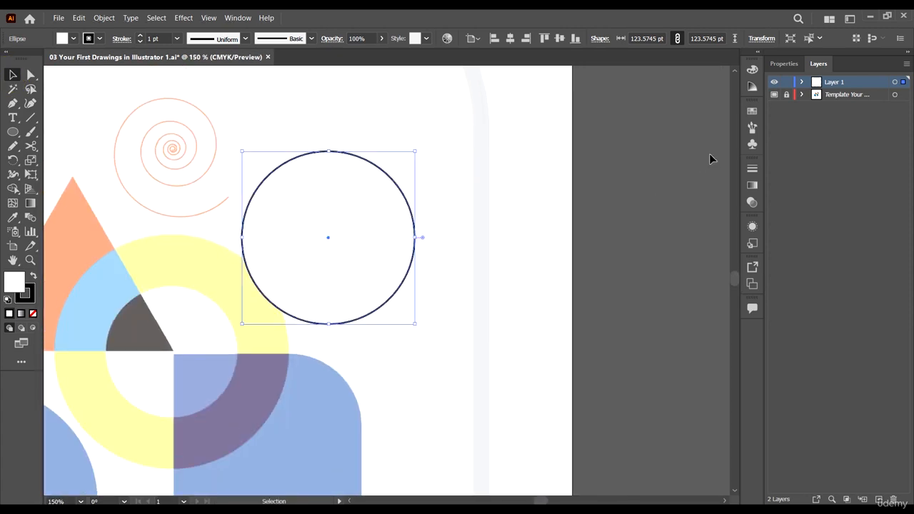
{"action": "left_click", "coordinate": [416, 152]}
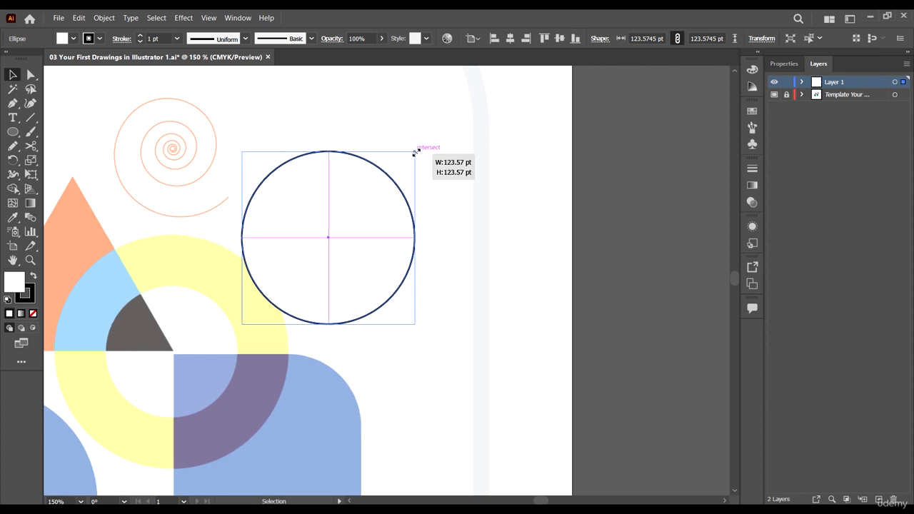
{"action": "left_click_drag", "start_coordinate": [416, 151], "coordinate": [415, 178]}
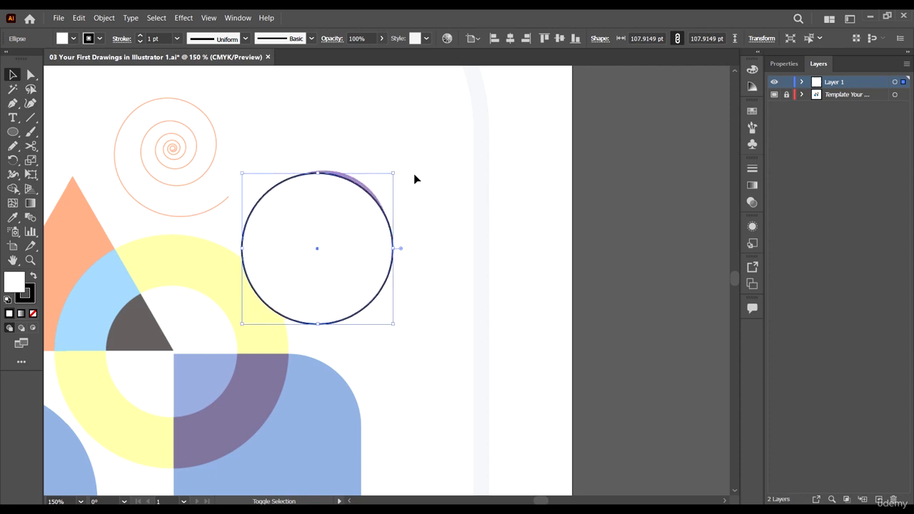
{"action": "key", "text": "ctrl+z"}
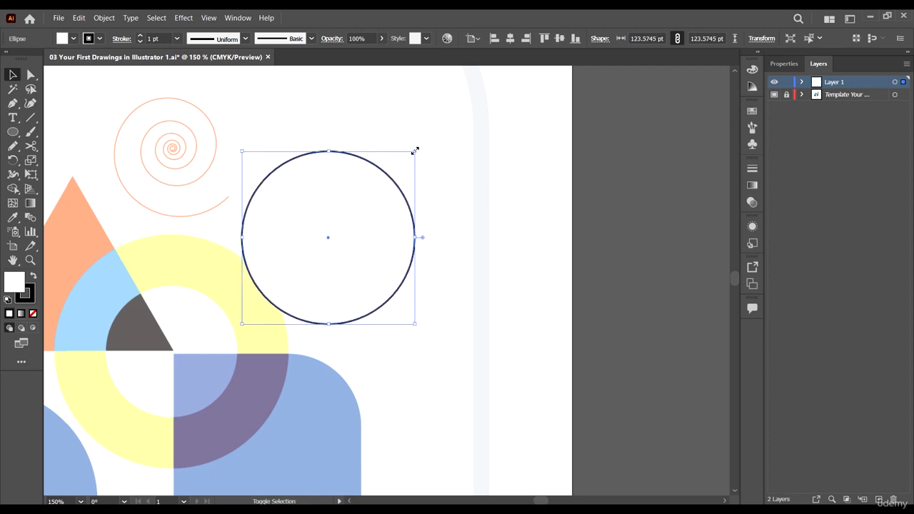
Shrink the white circle proportionally to about 54 pt in diameter and place it at the purple circle's centre
{"action": "left_click_drag", "start_coordinate": [415, 151], "coordinate": [484, 200]}
{"action": "key", "text": "ctrl+plus"}
{"action": "key", "text": "ctrl+plus"}
{"action": "key", "text": "ctrl+plus"}
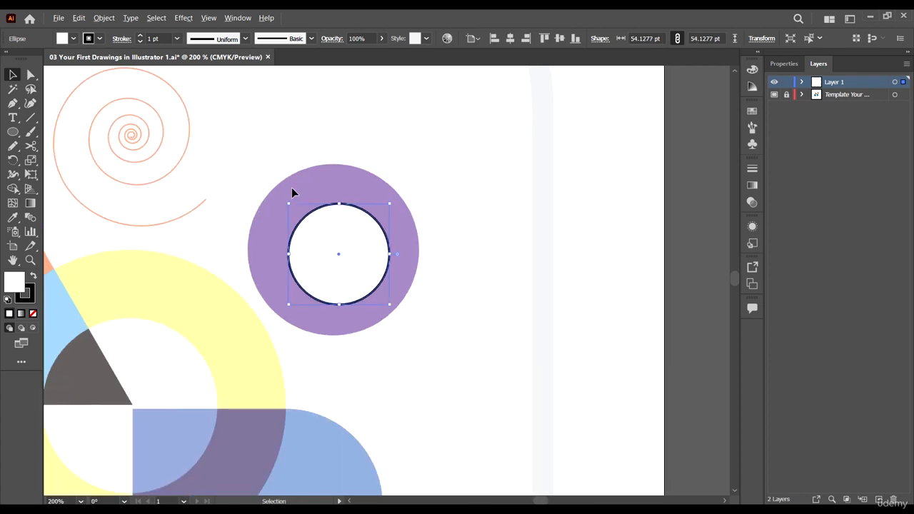
{"action": "left_click_drag", "start_coordinate": [406, 308], "coordinate": [394, 303]}
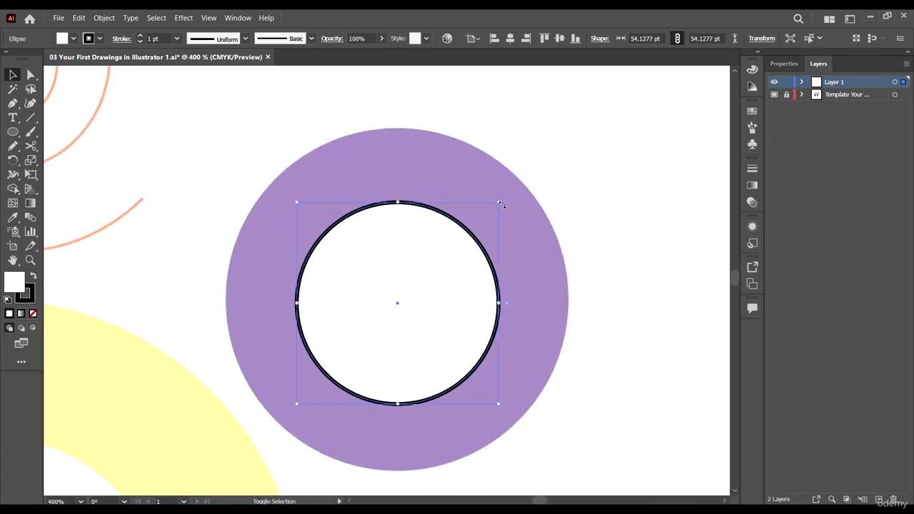
Enlarge the white circle proportionally to about 91 pt, adjusting its position so its outline matches the purple reference circle's edge
{"action": "left_click_drag", "start_coordinate": [509, 195], "coordinate": [565, 136]}
{"action": "left_click_drag", "start_coordinate": [486, 210], "coordinate": [486, 202]}
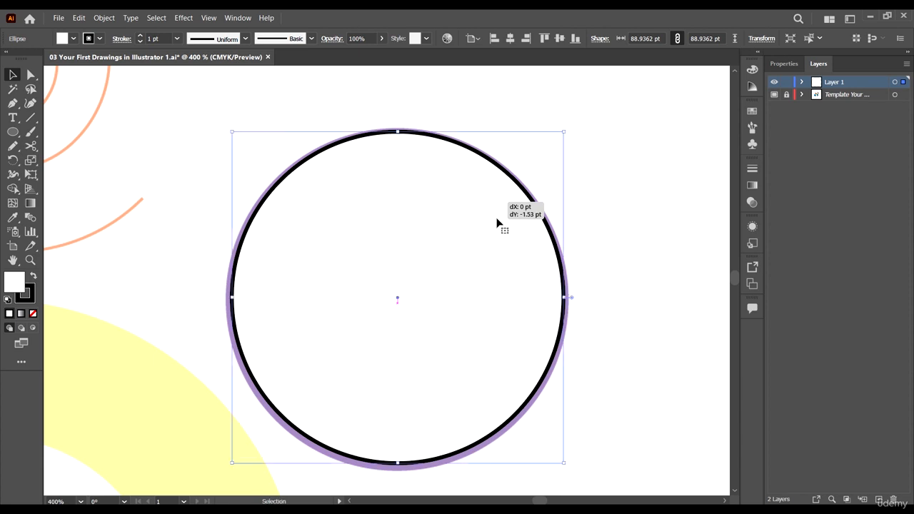
{"action": "left_click_drag", "start_coordinate": [565, 466], "coordinate": [571, 469]}
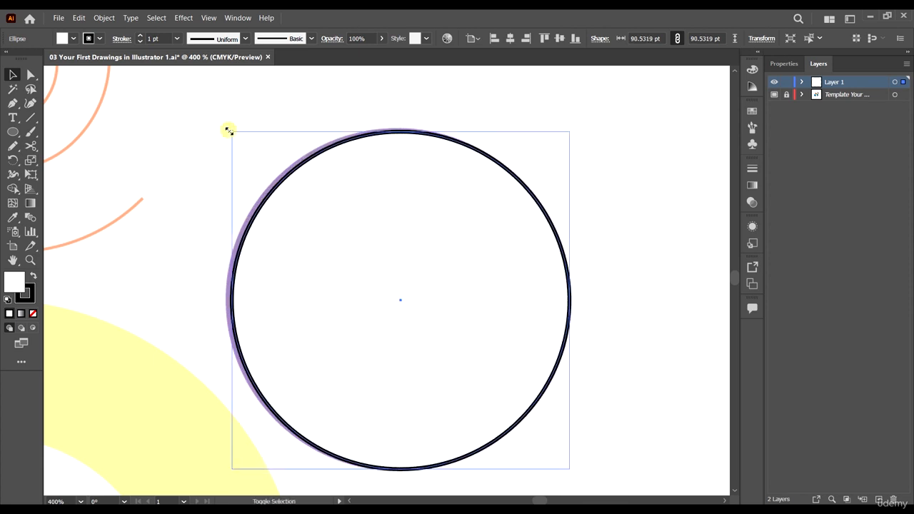
{"action": "left_click_drag", "start_coordinate": [228, 130], "coordinate": [228, 129]}
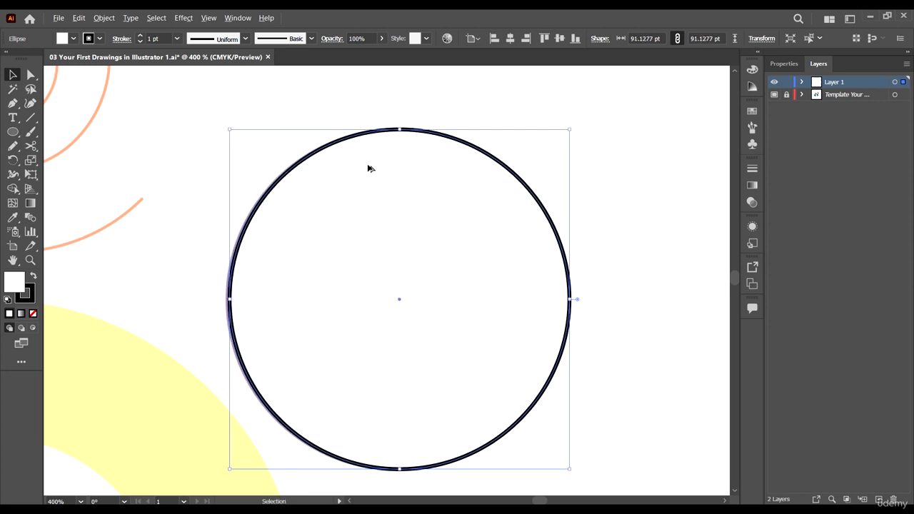
Move the white circle aside to expose the purple reference circle, and realign it exactly over that circle
{"action": "scroll", "coordinate": [395, 174], "scroll_direction": "down", "scroll_amount": 6}
{"action": "scroll", "coordinate": [402, 191], "scroll_direction": "up", "scroll_amount": 4}
{"action": "scroll", "coordinate": [524, 175], "scroll_direction": "up", "scroll_amount": 1}
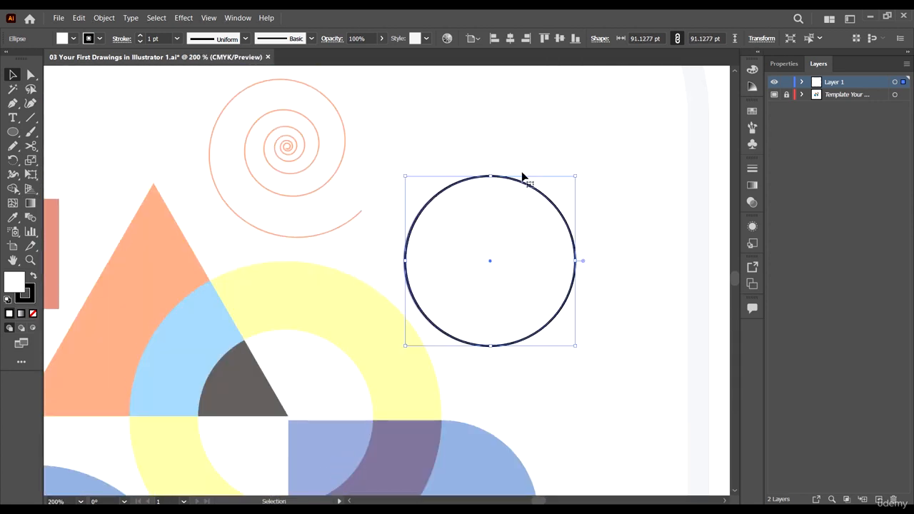
{"action": "scroll", "coordinate": [522, 176], "scroll_direction": "up", "scroll_amount": 1}
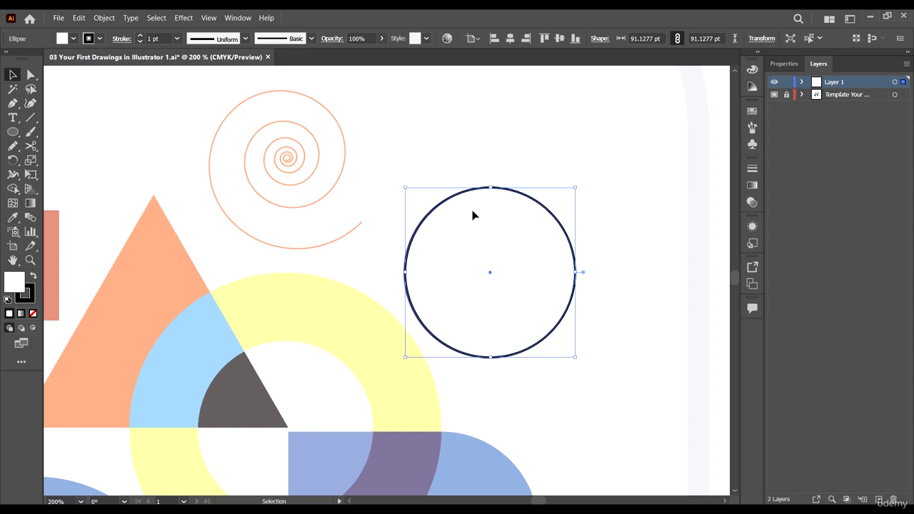
{"action": "left_click_drag", "start_coordinate": [500, 297], "coordinate": [617, 367]}
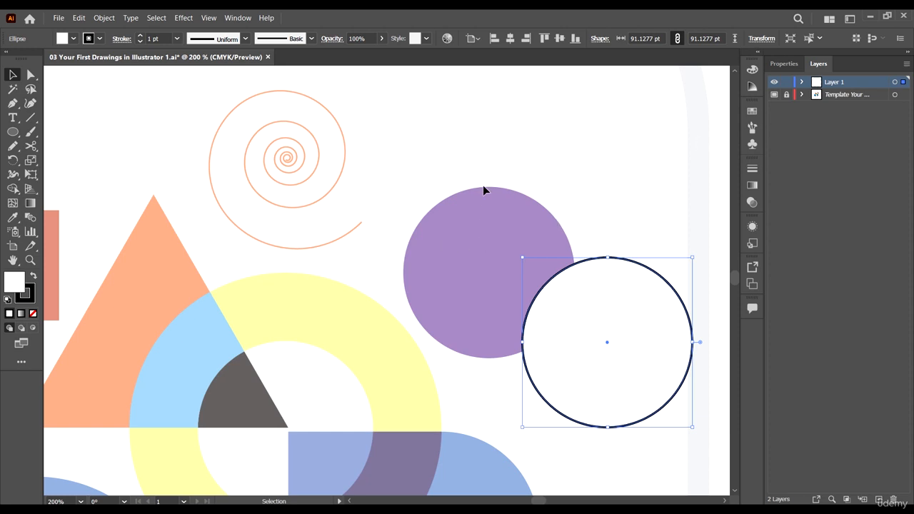
{"action": "left_click_drag", "start_coordinate": [629, 371], "coordinate": [512, 301]}
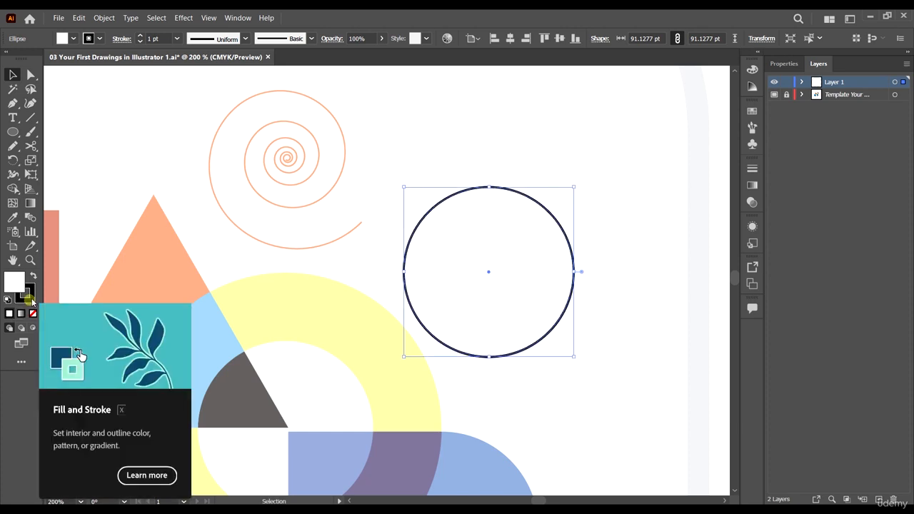
Remove the circle's stroke and fill it with a dark purple swatch
{"action": "left_click", "coordinate": [27, 296]}
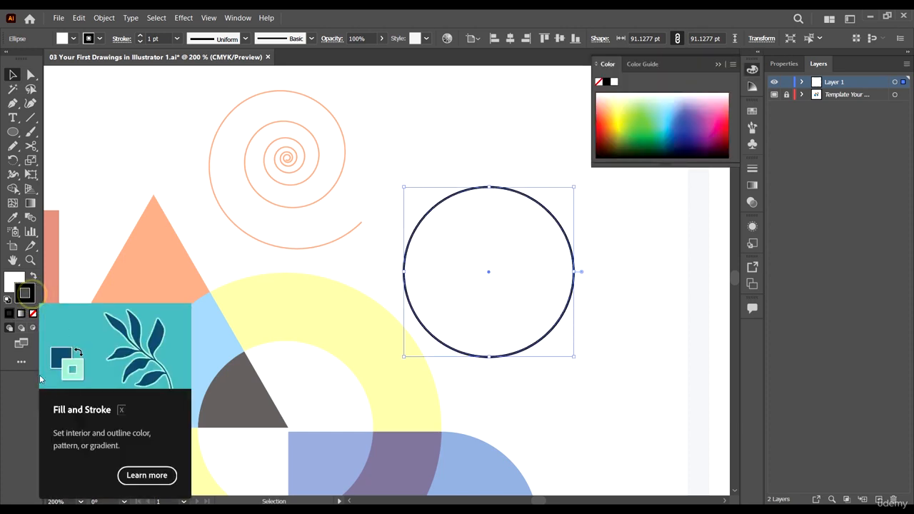
{"action": "left_click", "coordinate": [17, 425]}
{"action": "left_click", "coordinate": [785, 64]}
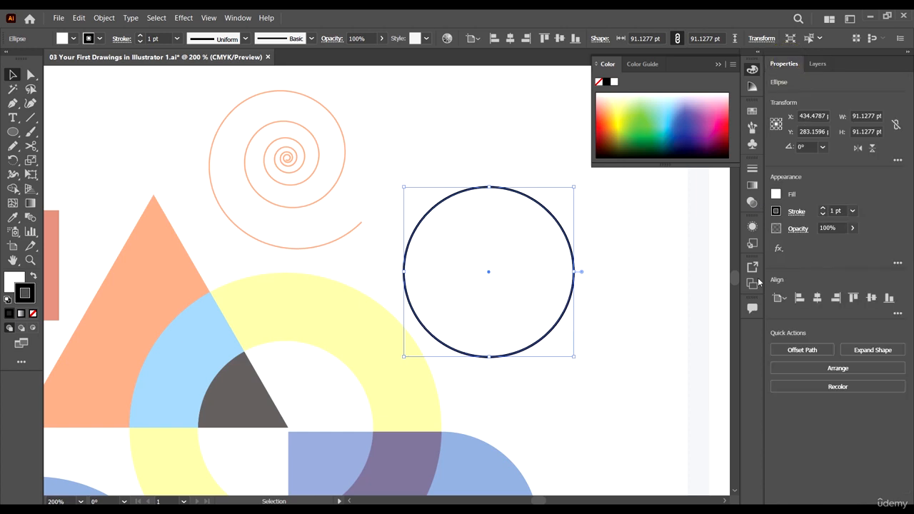
{"action": "left_click", "coordinate": [33, 313]}
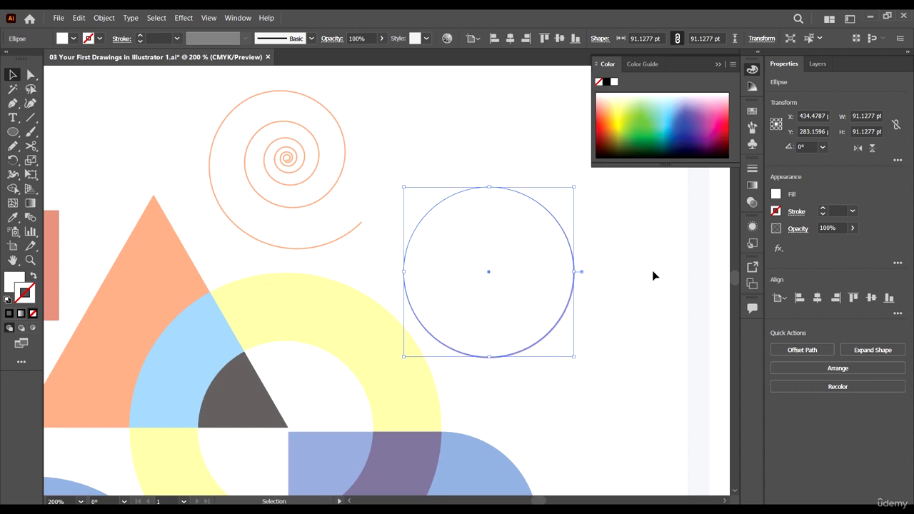
{"action": "left_click", "coordinate": [74, 40]}
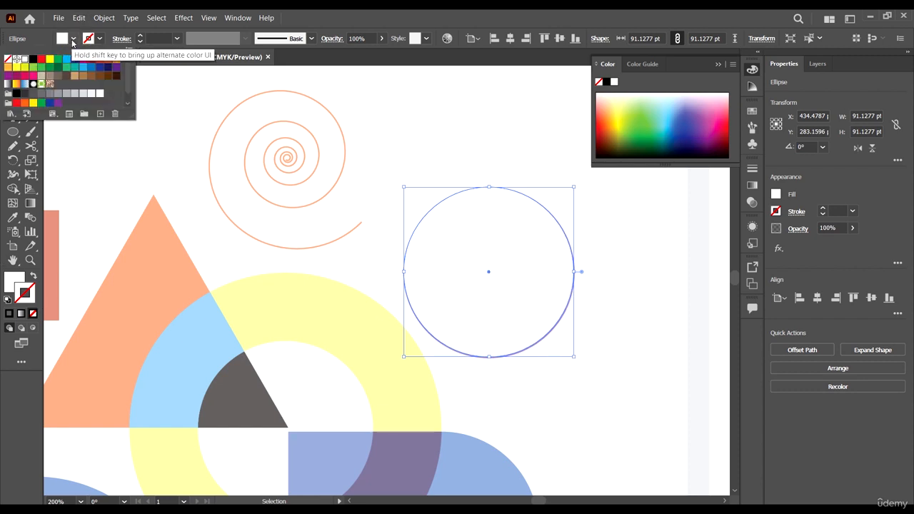
{"action": "left_click", "coordinate": [117, 70]}
{"action": "left_click_drag", "start_coordinate": [520, 241], "coordinate": [620, 348]}
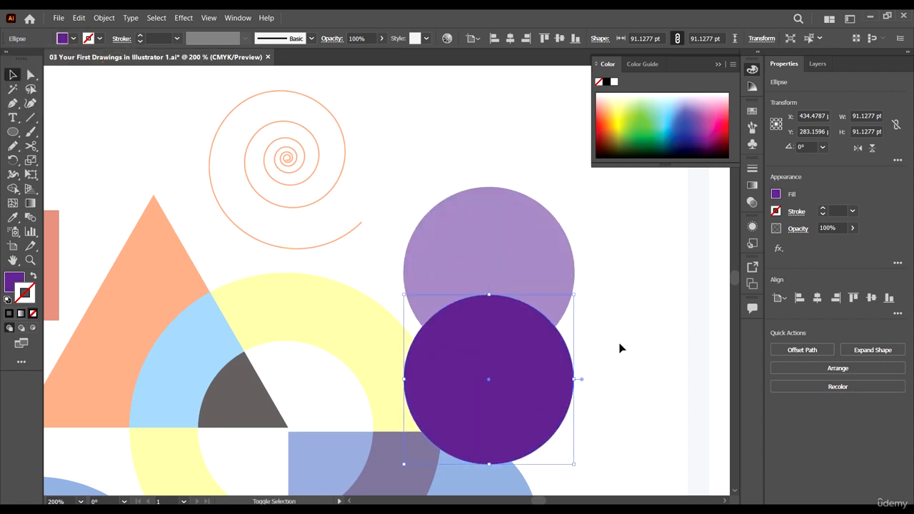
{"action": "key", "text": "a"}
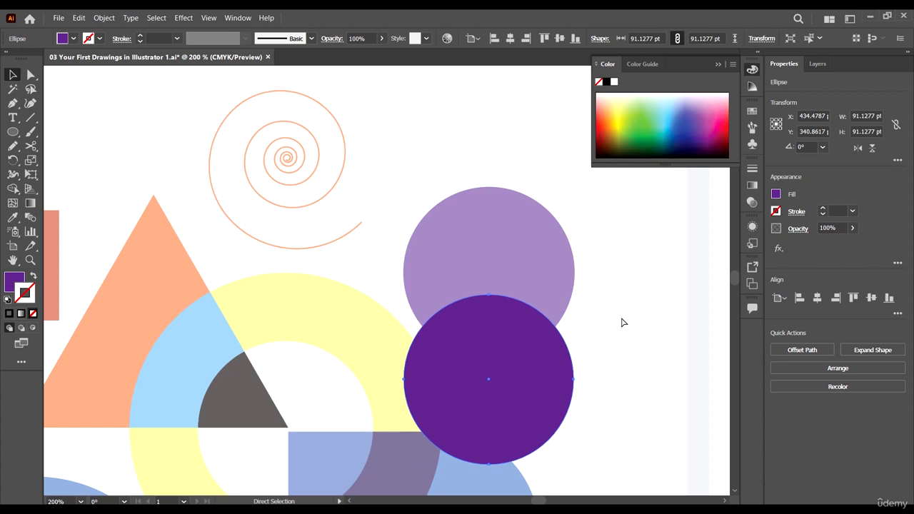
{"action": "key", "text": "v"}
{"action": "key", "text": "ctrl+z"}
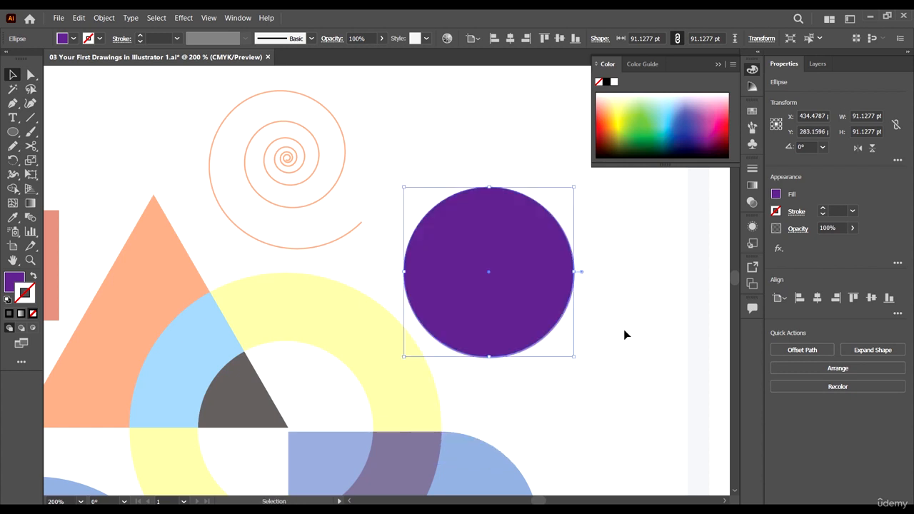
Enlarge the purple circle slightly to about 91.7 pt so it fully covers the reference circle, and deselect it
{"action": "scroll", "coordinate": [568, 380], "scroll_direction": "up", "scroll_amount": 3}
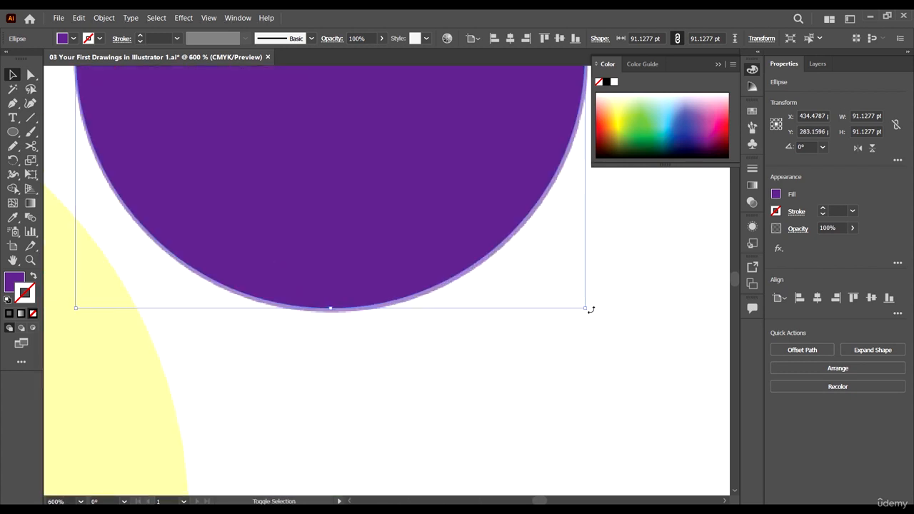
{"action": "left_click_drag", "start_coordinate": [587, 308], "coordinate": [592, 312]}
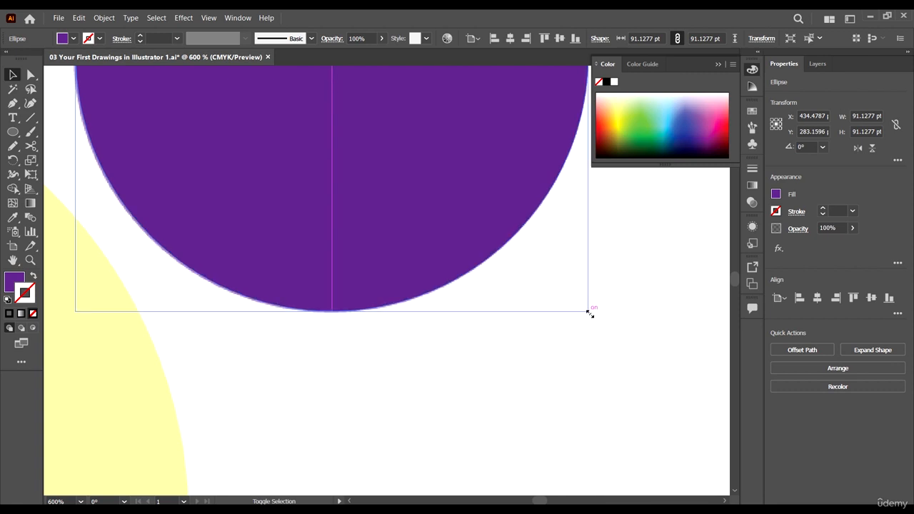
{"action": "left_click", "coordinate": [478, 318]}
{"action": "scroll", "coordinate": [488, 250], "scroll_direction": "down", "scroll_amount": 5}
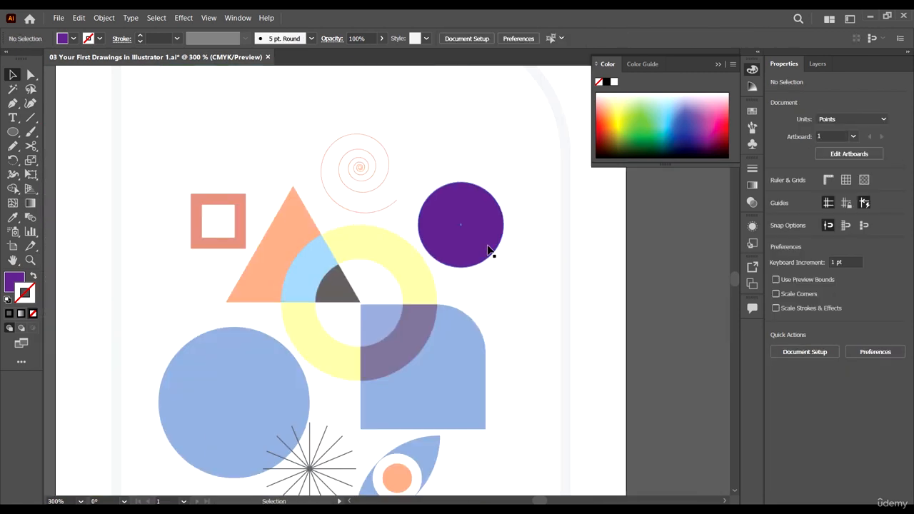
{"action": "scroll", "coordinate": [472, 243], "scroll_direction": "up", "scroll_amount": 3}
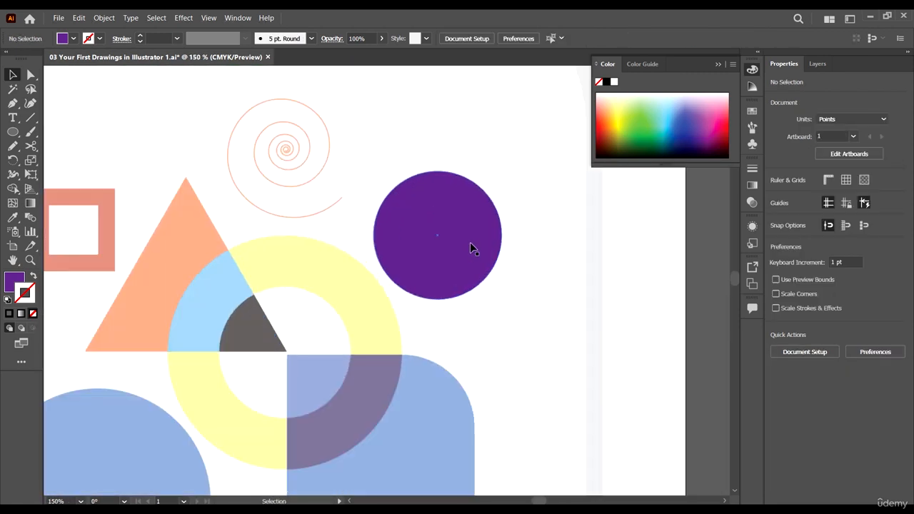
{"action": "scroll", "coordinate": [470, 242], "scroll_direction": "down", "scroll_amount": 2}
{"action": "left_click", "coordinate": [818, 64]}
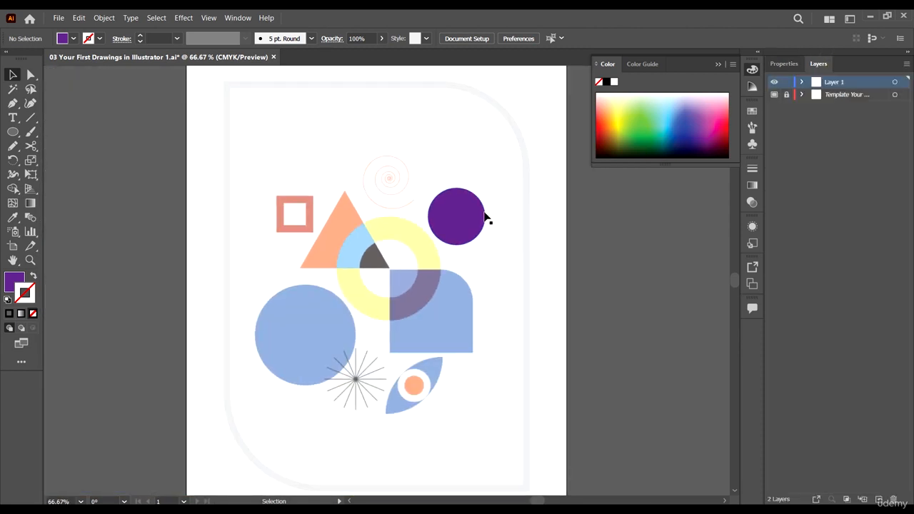
{"action": "left_click_drag", "start_coordinate": [466, 223], "coordinate": [529, 222]}
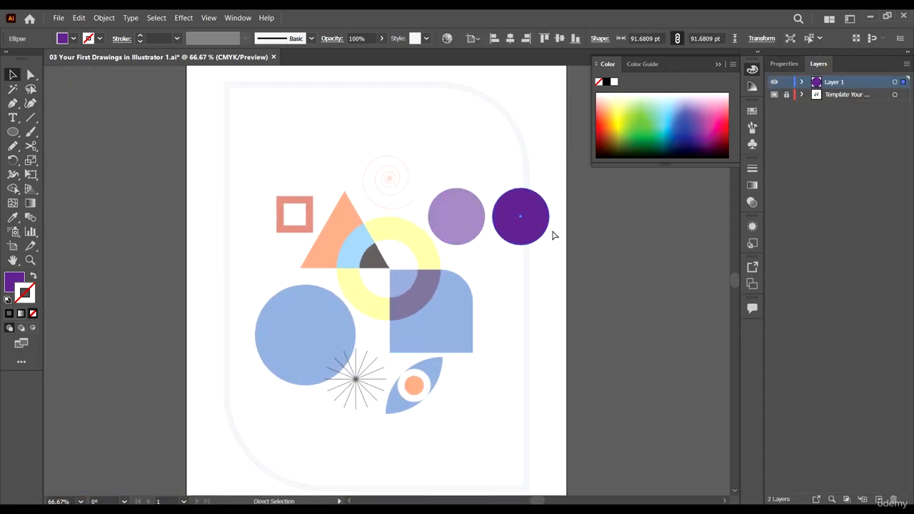
{"action": "key", "text": "ctrl+z"}
{"action": "scroll", "coordinate": [483, 177], "scroll_direction": "down", "scroll_amount": 5}
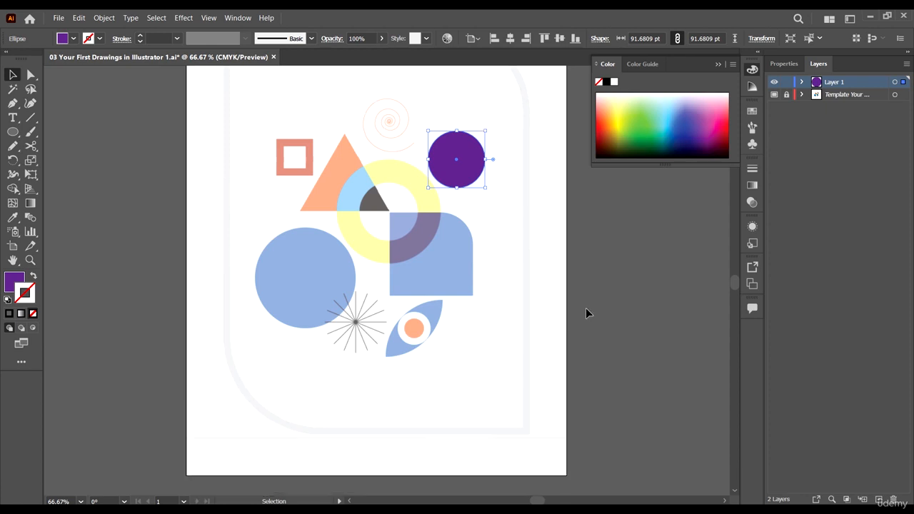
{"action": "left_click", "coordinate": [586, 310]}
Draw a purple square with the Rectangle tool just inside the outer edge of the salmon square frame
{"action": "scroll", "coordinate": [318, 203], "scroll_direction": "up", "scroll_amount": 3}
{"action": "scroll", "coordinate": [404, 223], "scroll_direction": "left", "scroll_amount": 4}
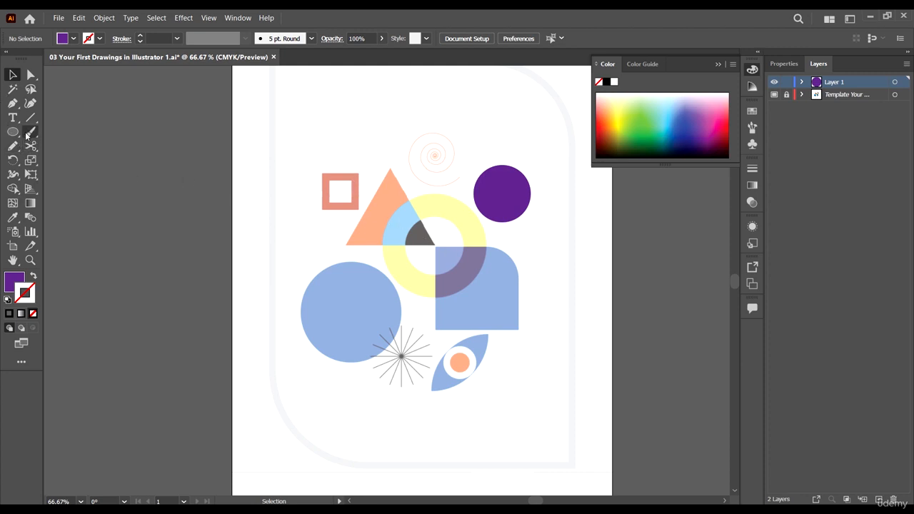
{"action": "left_click_drag", "start_coordinate": [13, 133], "coordinate": [50, 138]}
{"action": "left_click", "coordinate": [51, 131]}
{"action": "scroll", "coordinate": [289, 180], "scroll_direction": "up", "scroll_amount": 5}
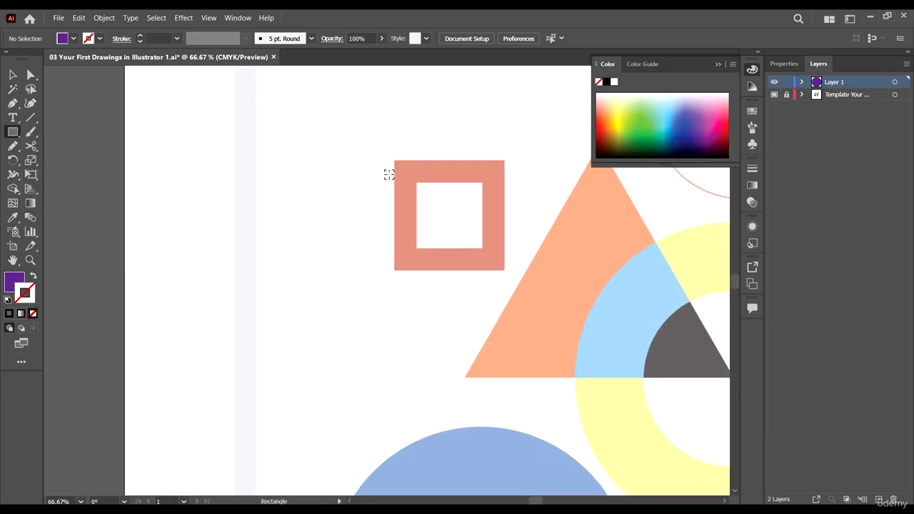
{"action": "scroll", "coordinate": [518, 167], "scroll_direction": "right", "scroll_amount": 5}
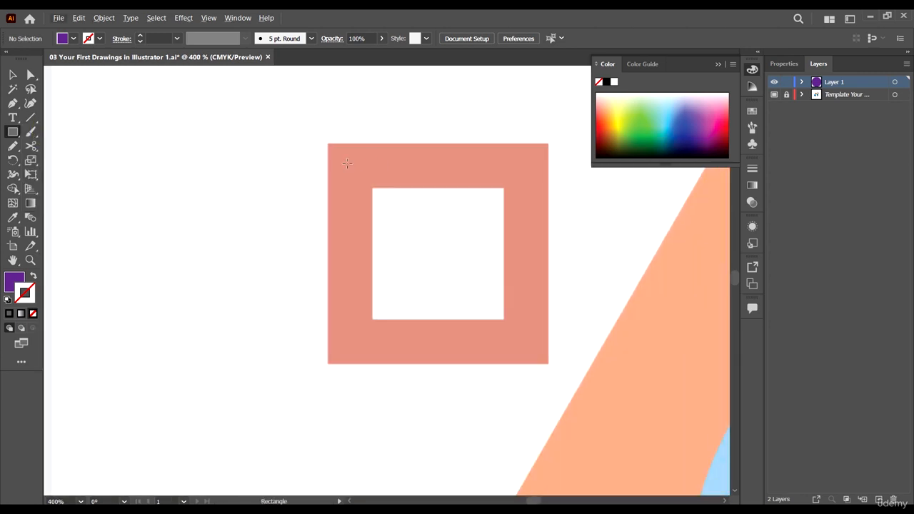
{"action": "mouse_move", "coordinate": [348, 162]}
{"action": "left_mouse_down"}
{"action": "mouse_move", "coordinate": [482, 285]}
{"action": "mouse_move", "coordinate": [532, 351]}
{"action": "mouse_move", "coordinate": [521, 345]}
{"action": "left_mouse_up"}
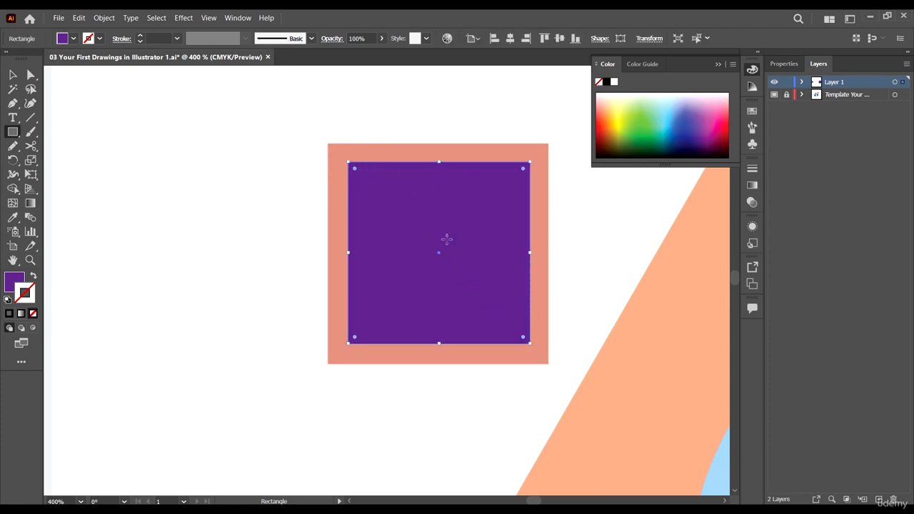
{"action": "left_click", "coordinate": [10, 75]}
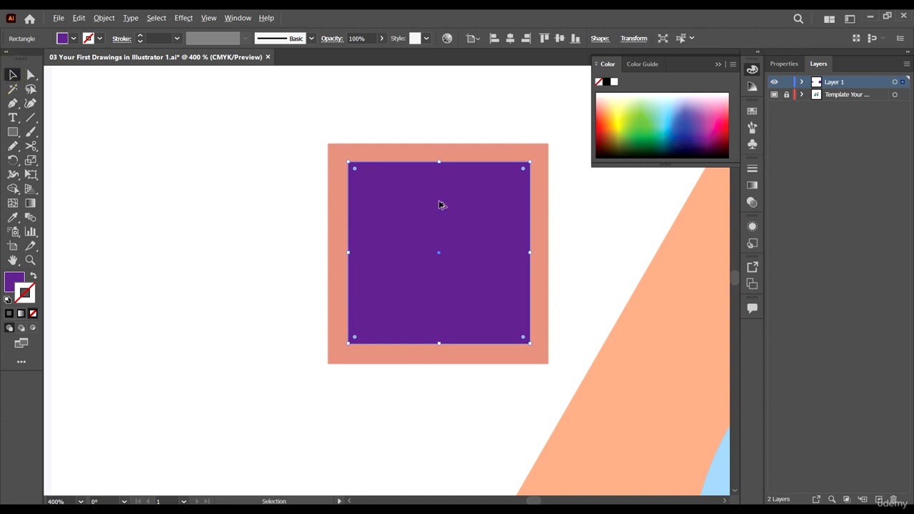
{"action": "key", "text": "ctrl+1"}
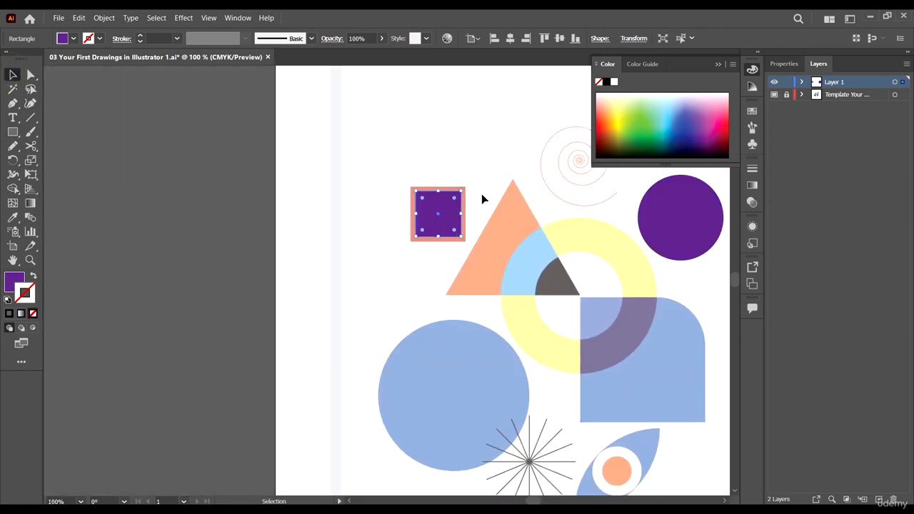
{"action": "scroll", "coordinate": [453, 204], "scroll_direction": "up", "scroll_amount": 3}
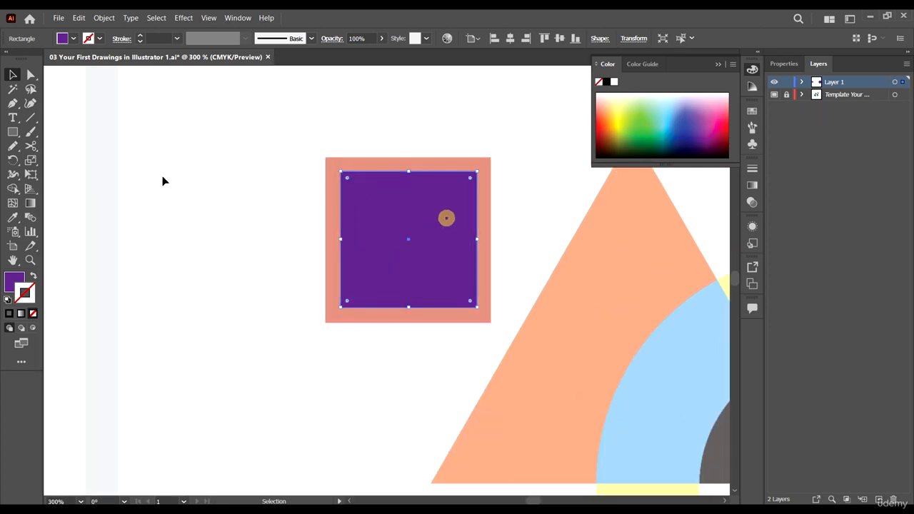
Give the purple square a red stroke and remove its fill
{"action": "left_click", "coordinate": [100, 38]}
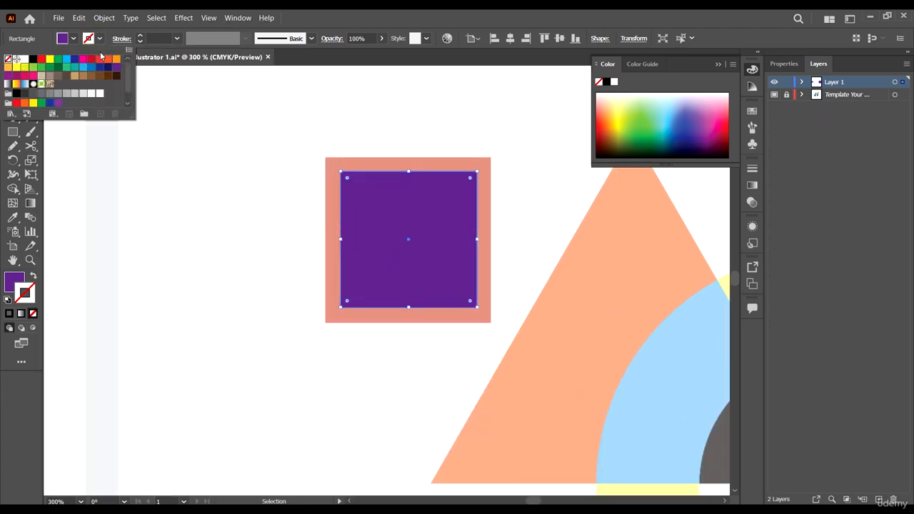
{"action": "left_click", "coordinate": [91, 60]}
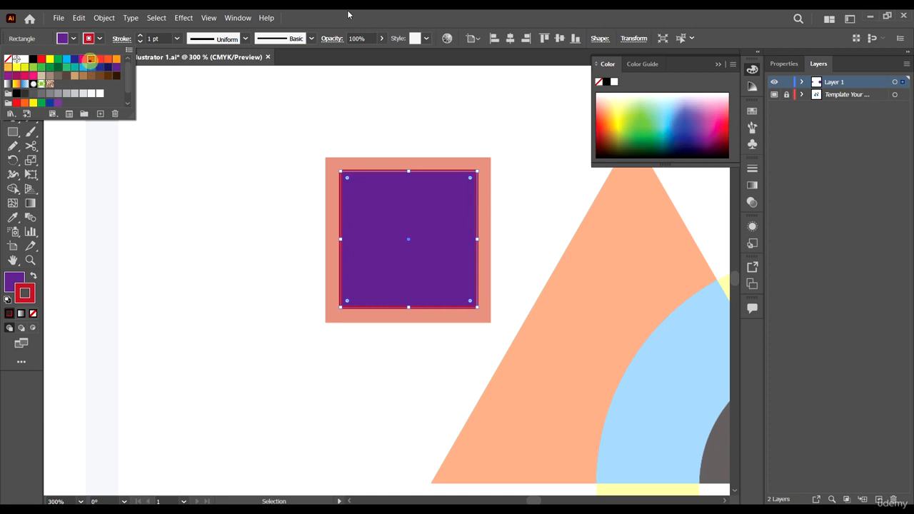
{"action": "left_click", "coordinate": [75, 38]}
{"action": "left_click", "coordinate": [75, 38]}
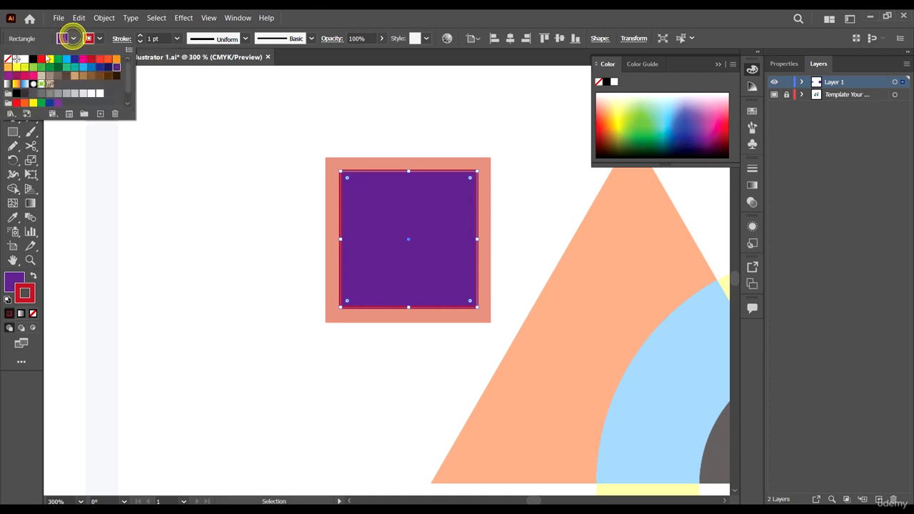
{"action": "left_click", "coordinate": [11, 60]}
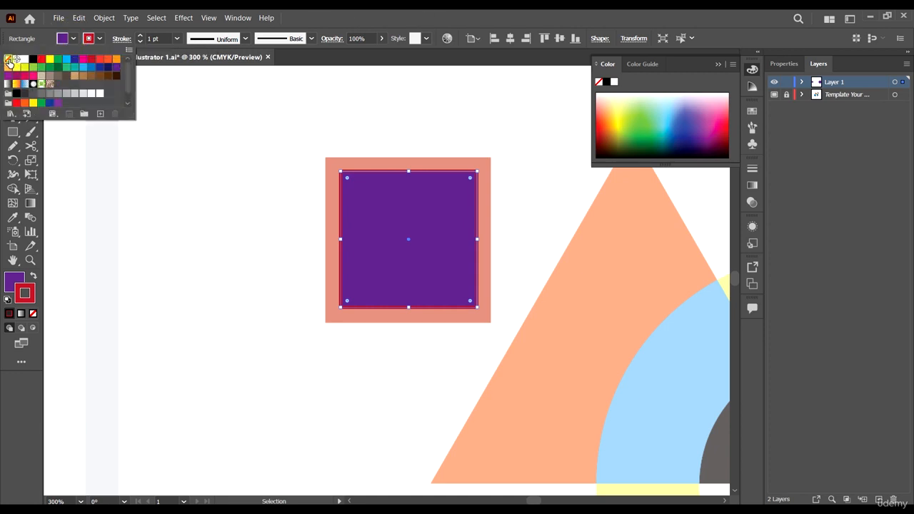
{"action": "left_click", "coordinate": [258, 261]}
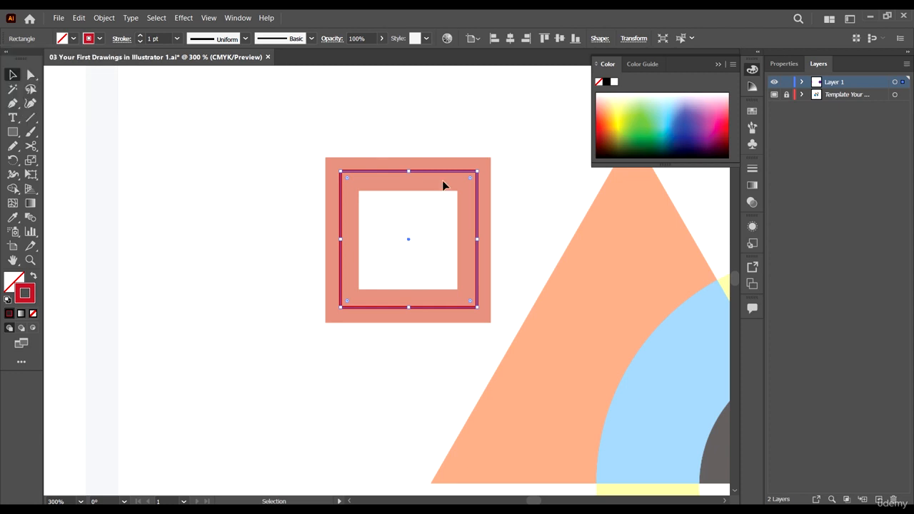
Increase the red square's stroke weight to 10 pt
{"action": "left_click", "coordinate": [785, 64]}
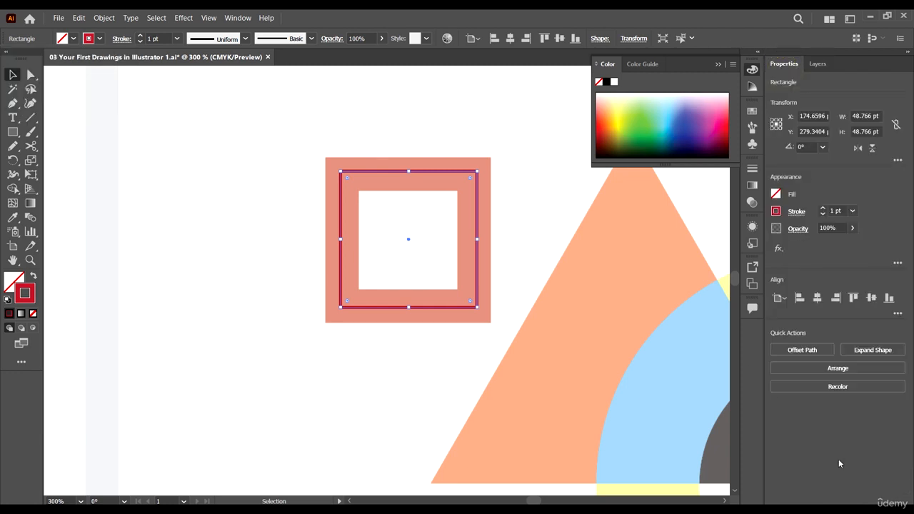
{"action": "left_click", "coordinate": [825, 208]}
{"action": "left_click", "coordinate": [825, 208]}
{"action": "left_click", "coordinate": [825, 208]}
{"action": "left_click", "coordinate": [825, 209]}
{"action": "left_click", "coordinate": [825, 209]}
{"action": "left_click", "coordinate": [826, 209]}
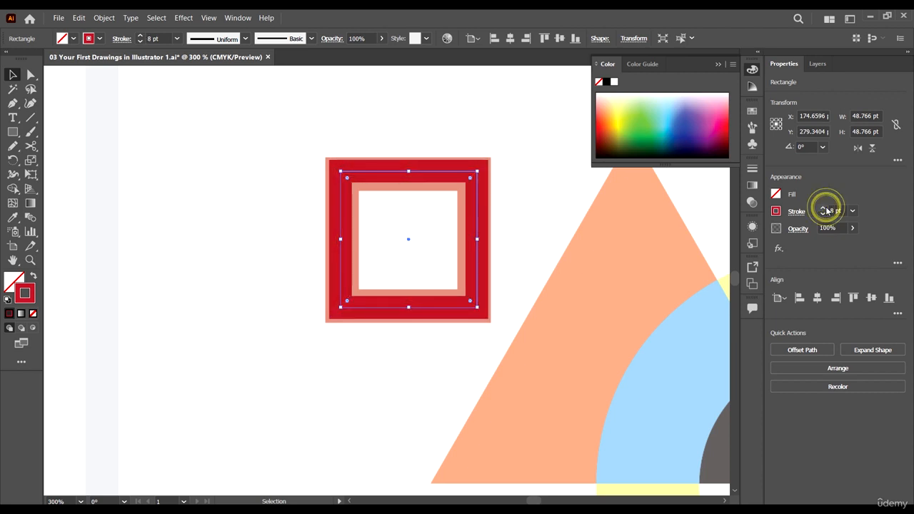
{"action": "left_click", "coordinate": [826, 209]}
{"action": "left_click", "coordinate": [825, 208]}
{"action": "left_click", "coordinate": [826, 209]}
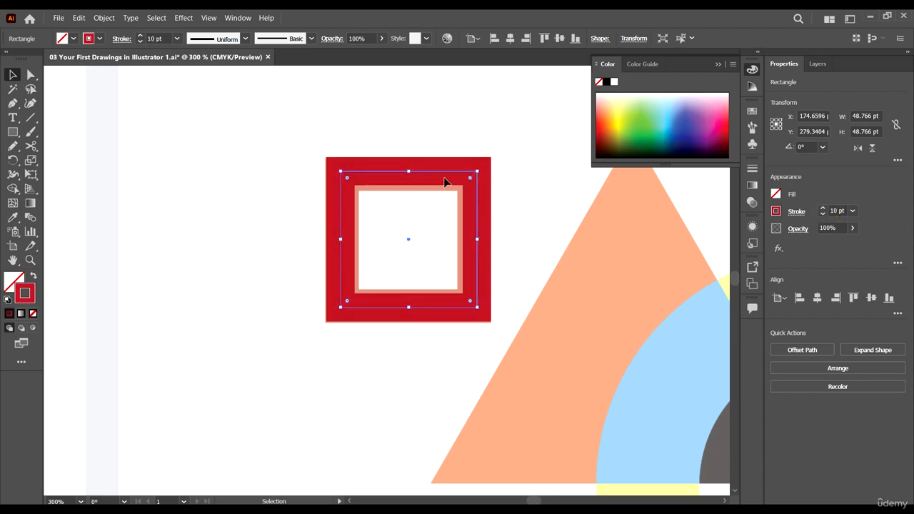
Shrink the red square around its centre to about 46.5 pt, set its stroke to 12 pt, and deselect it
{"action": "scroll", "coordinate": [445, 180], "scroll_direction": "up", "scroll_amount": 1}
{"action": "left_click_drag", "start_coordinate": [487, 169], "coordinate": [483, 172]}
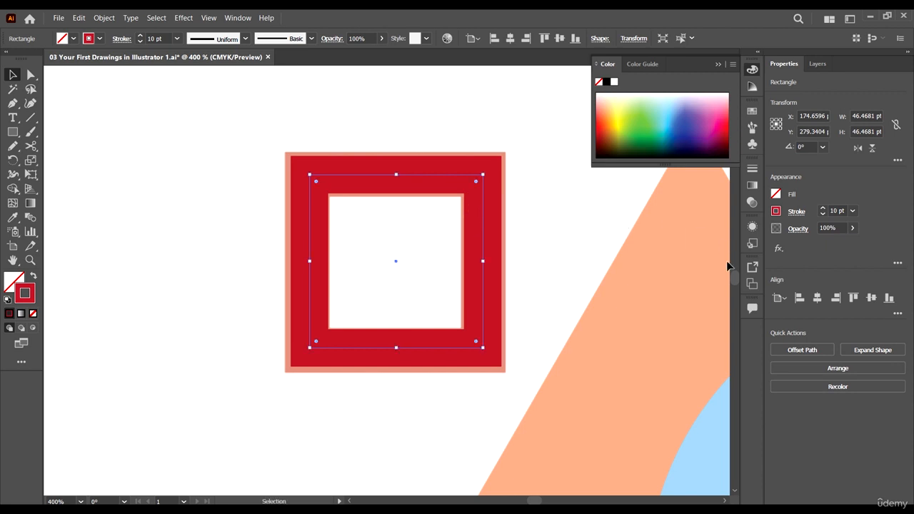
{"action": "key", "text": "Left"}
{"action": "key", "text": "Up"}
{"action": "left_click", "coordinate": [823, 209]}
{"action": "left_click", "coordinate": [823, 209]}
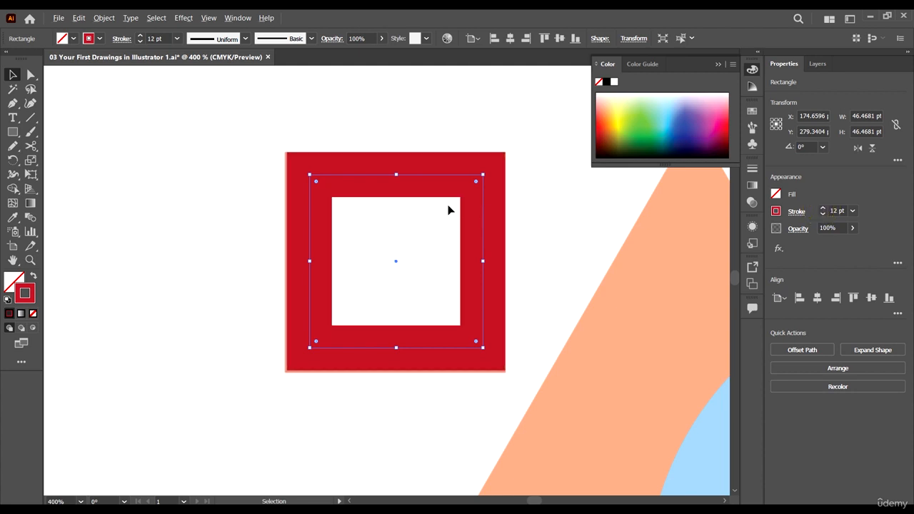
{"action": "scroll", "coordinate": [436, 207], "scroll_direction": "down", "scroll_amount": 7}
{"action": "scroll", "coordinate": [385, 208], "scroll_direction": "up", "scroll_amount": 2}
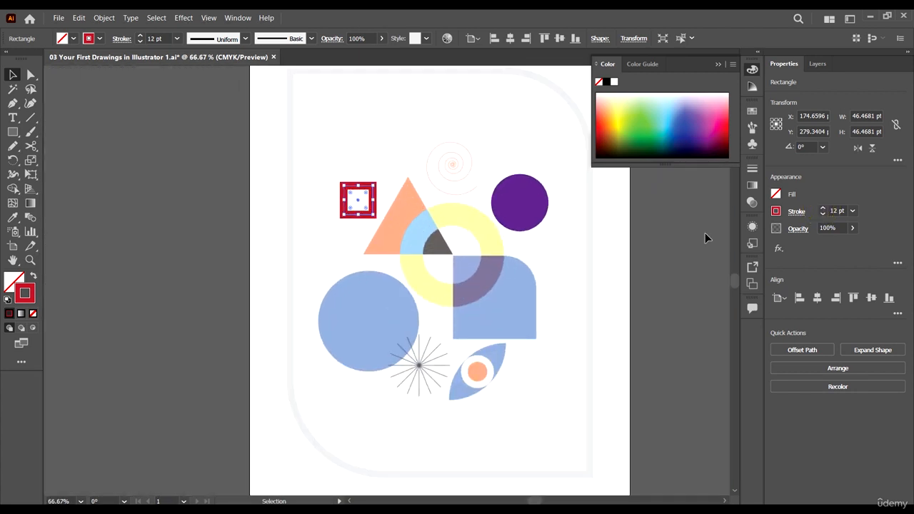
{"action": "left_click", "coordinate": [670, 295]}
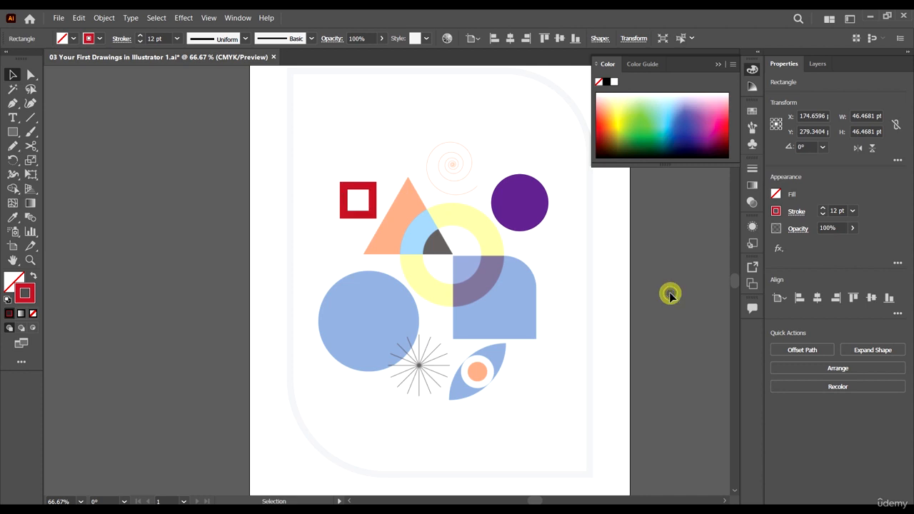
Draw a vertical line about 96 pt long over the starburst's vertical ray with the Line Segment tool
{"action": "scroll", "coordinate": [300, 226], "scroll_direction": "down", "scroll_amount": 1}
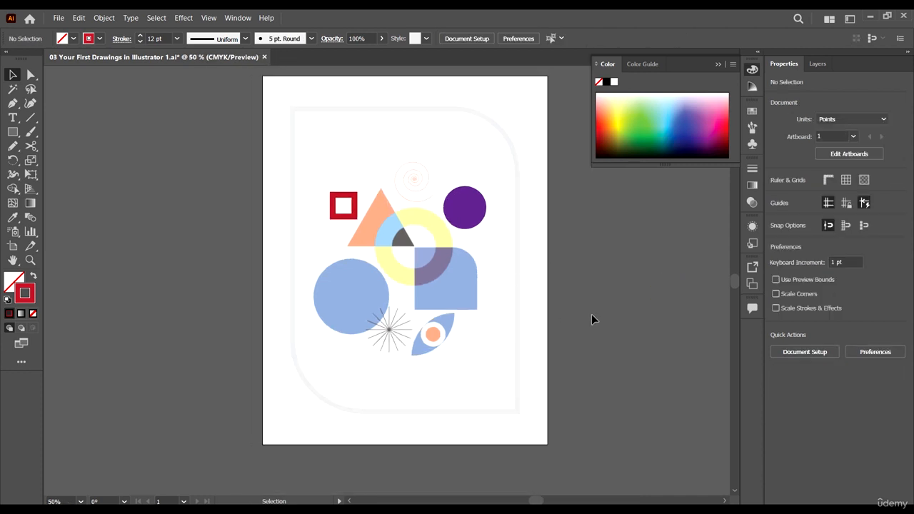
{"action": "scroll", "coordinate": [361, 337], "scroll_direction": "up", "scroll_amount": 1}
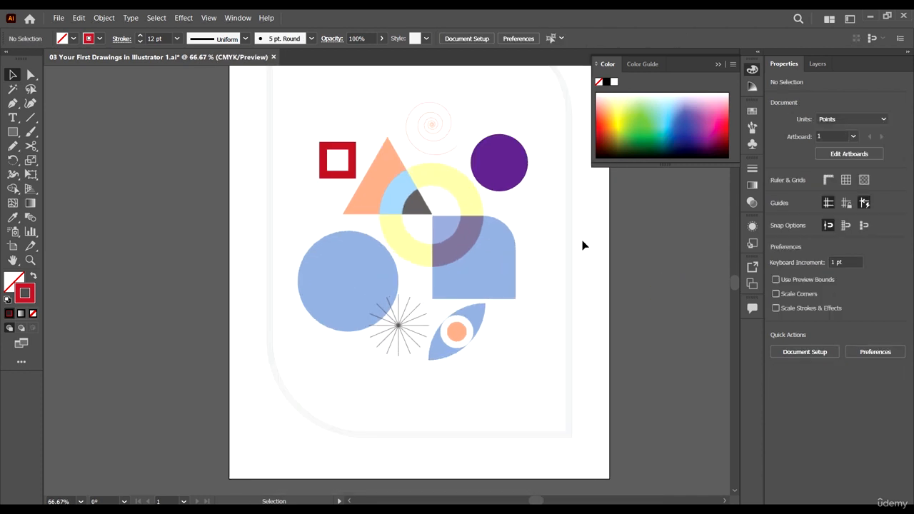
{"action": "scroll", "coordinate": [151, 149], "scroll_direction": "up", "scroll_amount": 1}
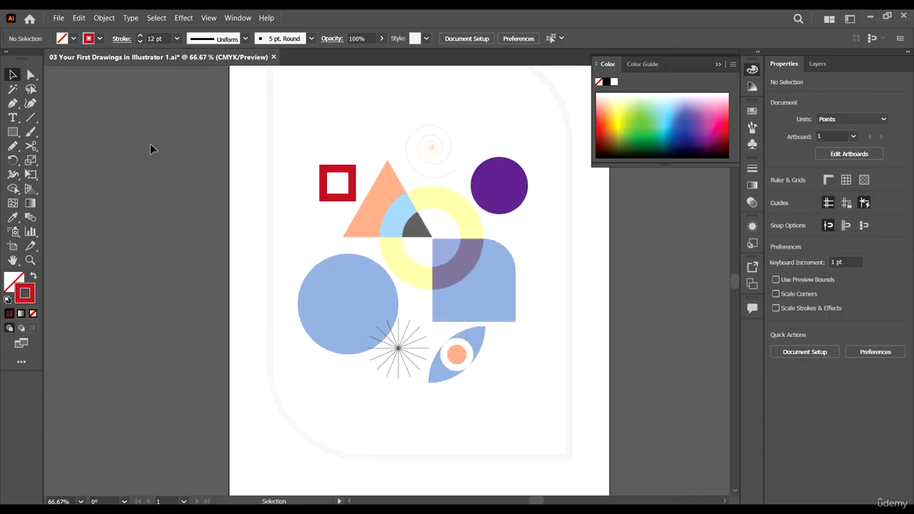
{"action": "left_click", "coordinate": [30, 119]}
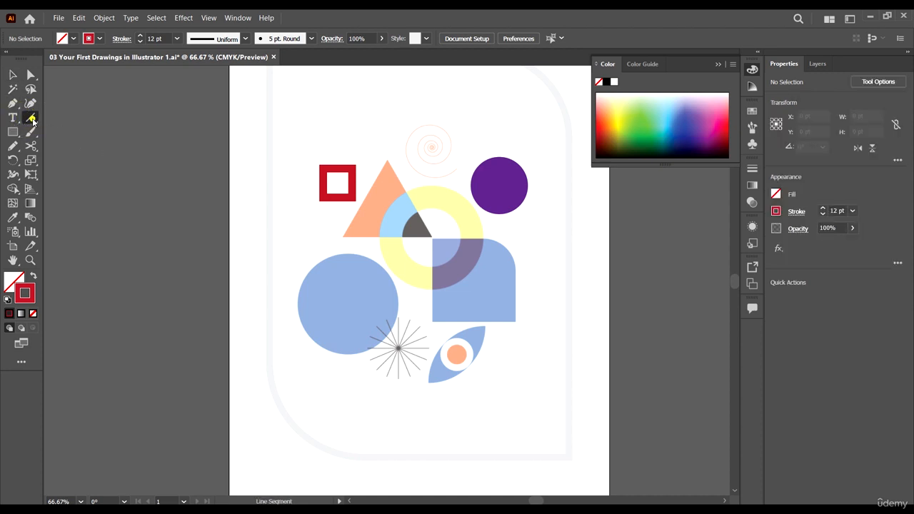
{"action": "left_click", "coordinate": [31, 119]}
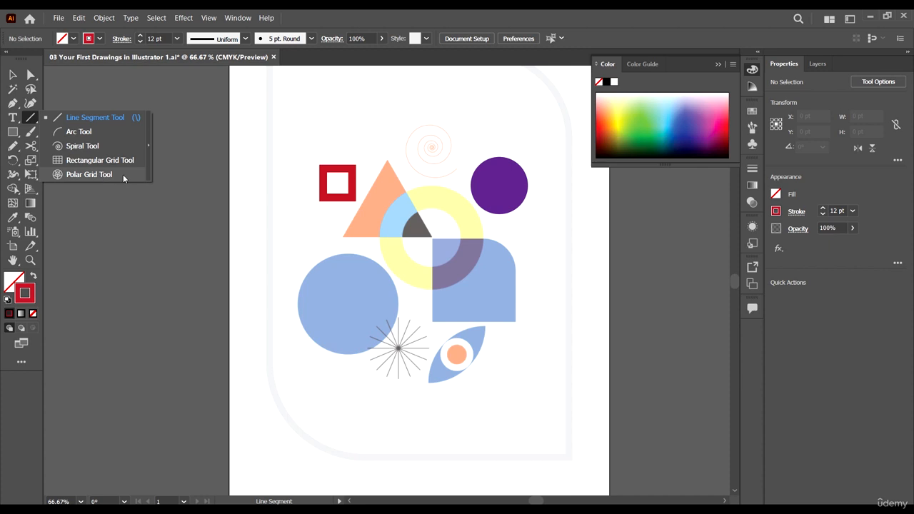
{"action": "left_click", "coordinate": [31, 120]}
{"action": "scroll", "coordinate": [406, 271], "scroll_direction": "down", "scroll_amount": 5}
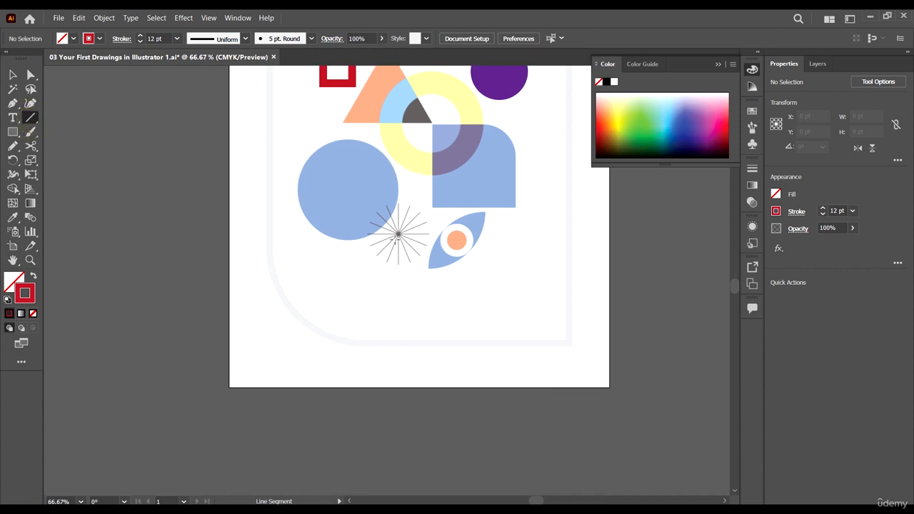
{"action": "scroll", "coordinate": [383, 226], "scroll_direction": "up", "scroll_amount": 1}
{"action": "scroll", "coordinate": [384, 226], "scroll_direction": "up", "scroll_amount": 3}
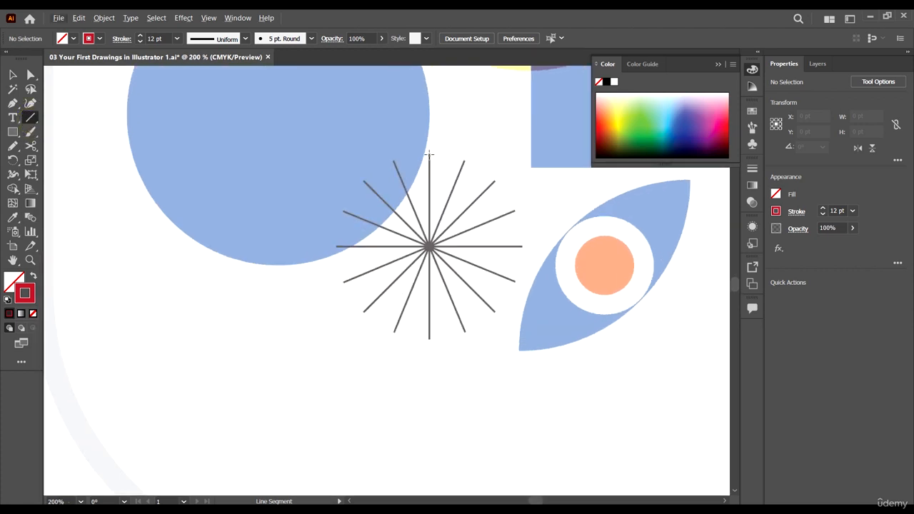
{"action": "left_click_drag", "start_coordinate": [429, 155], "coordinate": [429, 334]}
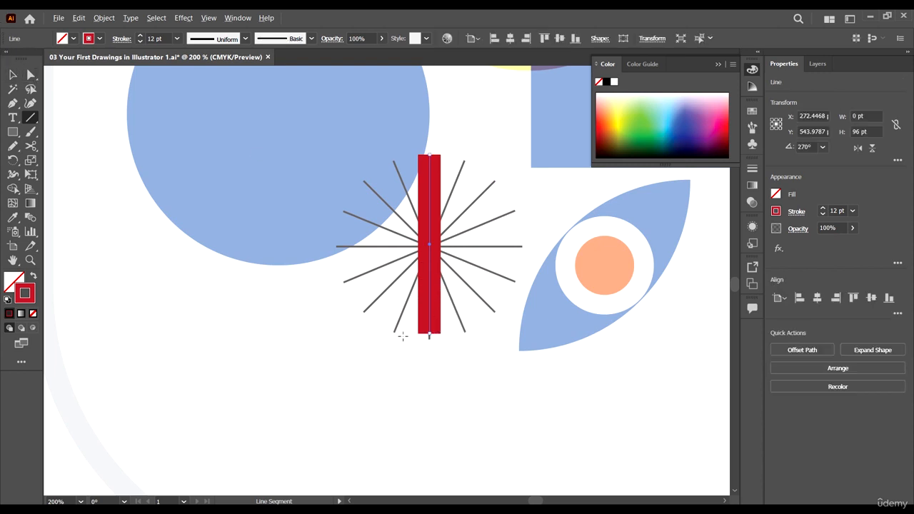
Extend the line's lower anchor point to the bottom end of the starburst's vertical ray with the Direct Selection tool
{"action": "scroll", "coordinate": [493, 334], "scroll_direction": "up", "scroll_amount": 6}
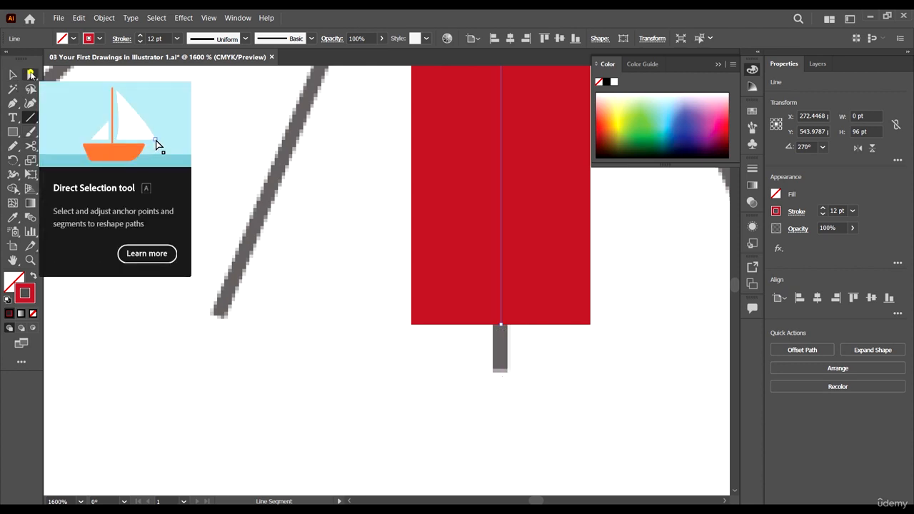
{"action": "left_click", "coordinate": [30, 74]}
{"action": "left_click_drag", "start_coordinate": [555, 381], "coordinate": [508, 376]}
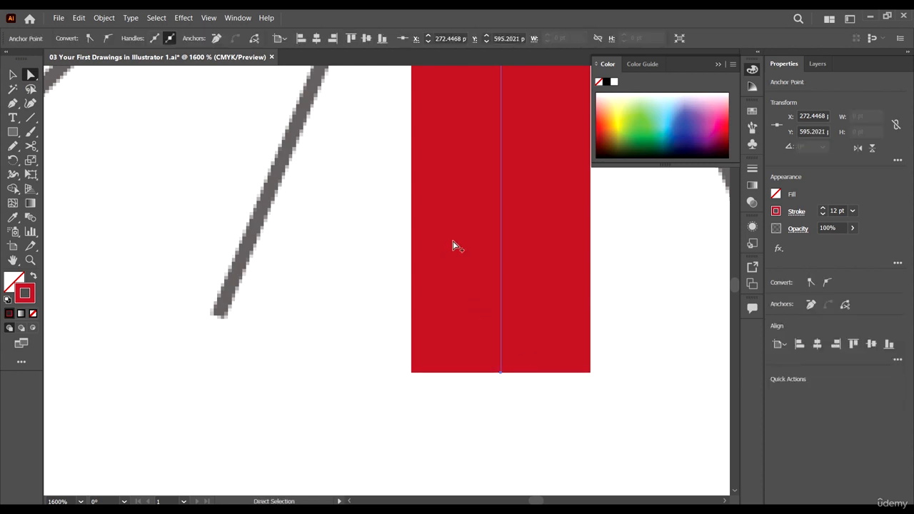
{"action": "scroll", "coordinate": [468, 292], "scroll_direction": "down", "scroll_amount": 3}
{"action": "scroll", "coordinate": [468, 290], "scroll_direction": "down", "scroll_amount": 9}
{"action": "scroll", "coordinate": [498, 267], "scroll_direction": "up", "scroll_amount": 2}
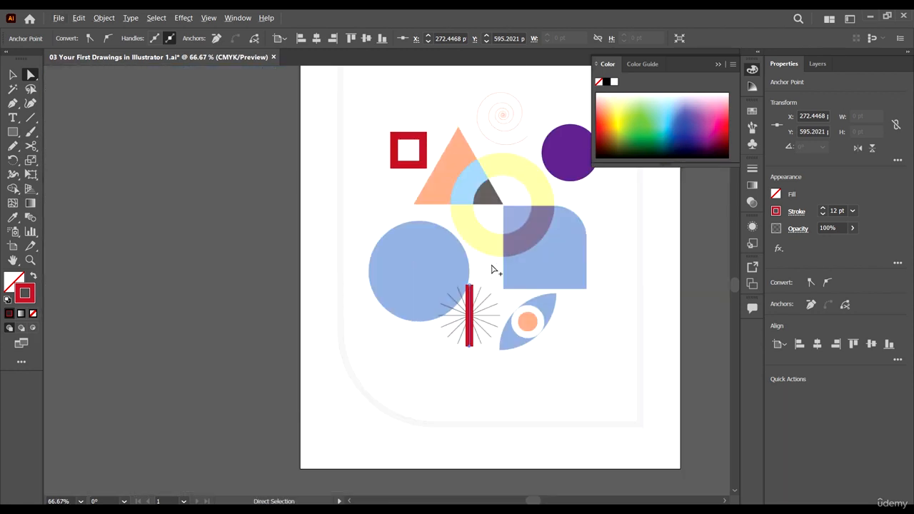
Select the whole line and stretch its upper end to the ray's tip, making it about 99.9 pt long
{"action": "scroll", "coordinate": [481, 327], "scroll_direction": "up", "scroll_amount": 4}
{"action": "left_click", "coordinate": [12, 74]}
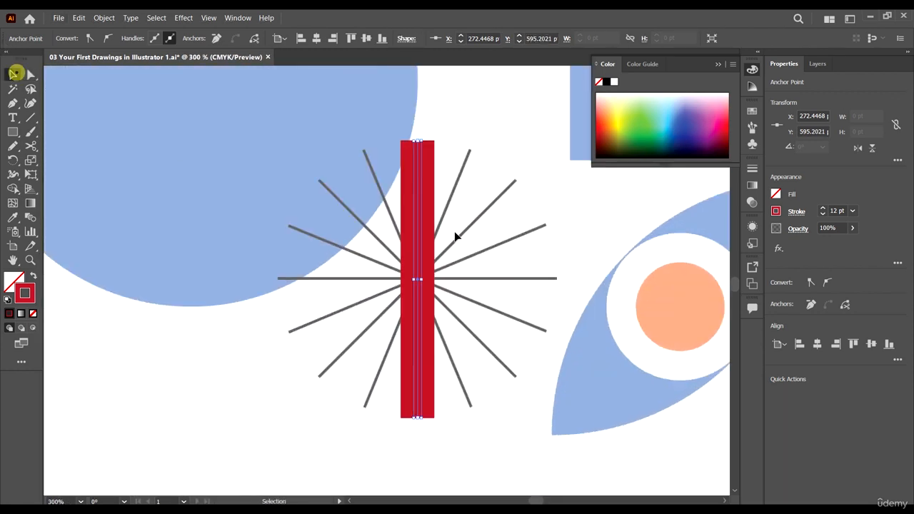
{"action": "left_click", "coordinate": [551, 322]}
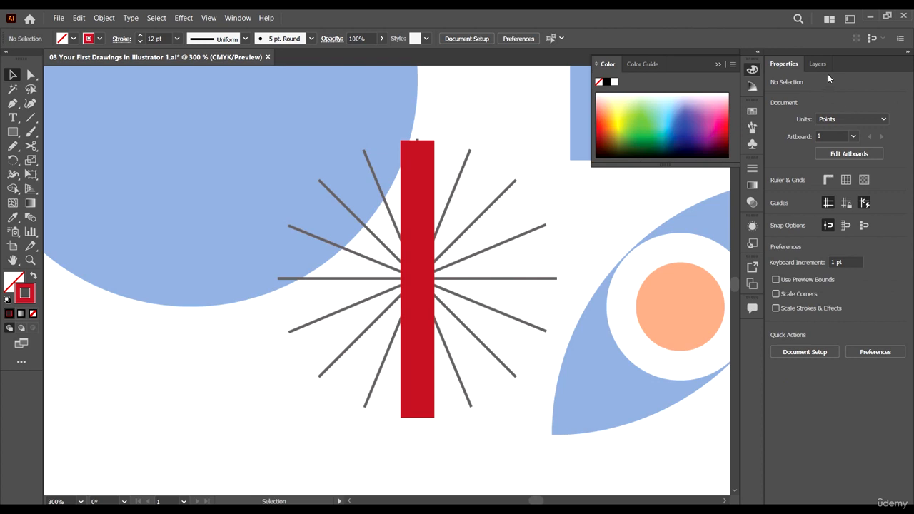
{"action": "left_click", "coordinate": [416, 245]}
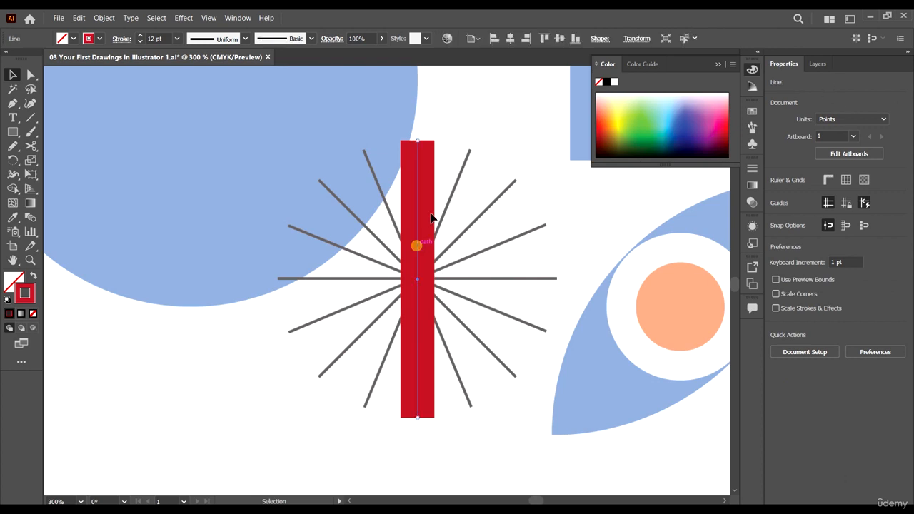
{"action": "scroll", "coordinate": [408, 120], "scroll_direction": "up", "scroll_amount": 4}
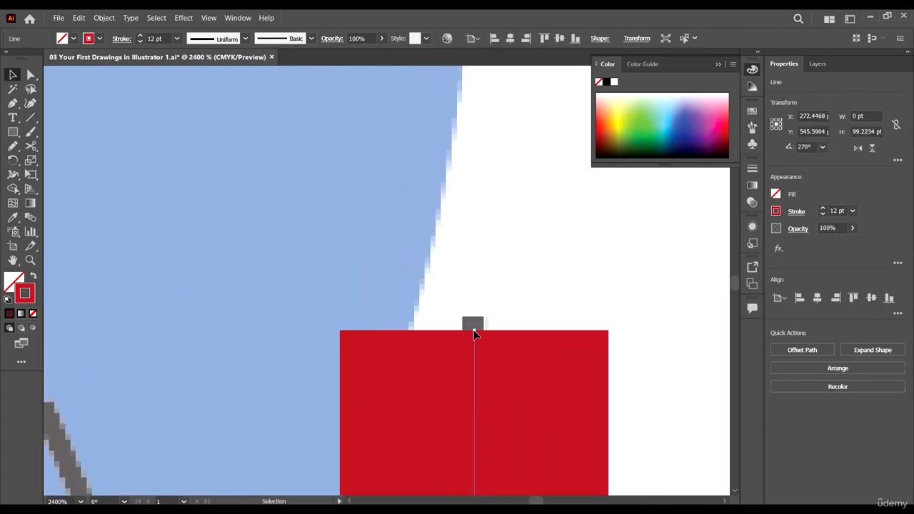
{"action": "left_click_drag", "start_coordinate": [473, 325], "coordinate": [475, 315]}
{"action": "scroll", "coordinate": [465, 300], "scroll_direction": "down", "scroll_amount": 5}
{"action": "scroll", "coordinate": [488, 343], "scroll_direction": "down", "scroll_amount": 3}
{"action": "scroll", "coordinate": [482, 364], "scroll_direction": "up", "scroll_amount": 4}
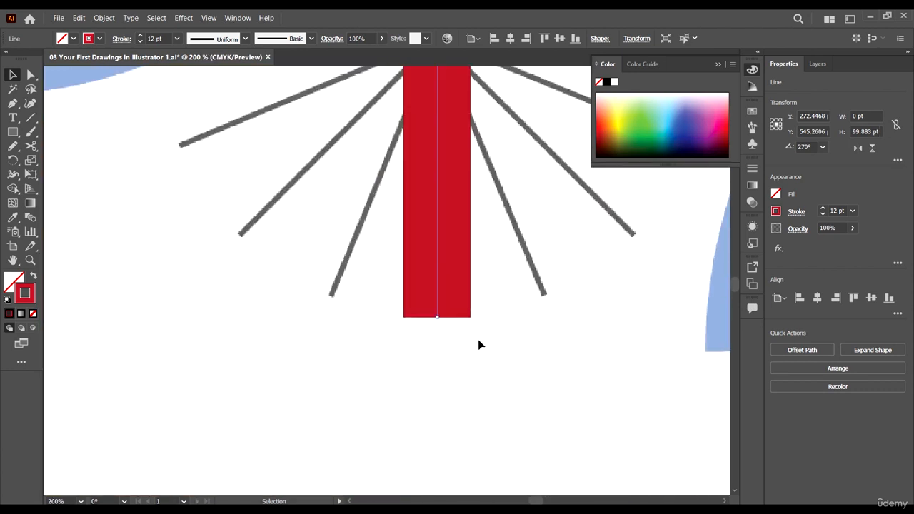
{"action": "scroll", "coordinate": [478, 339], "scroll_direction": "down", "scroll_amount": 5}
{"action": "scroll", "coordinate": [476, 225], "scroll_direction": "up", "scroll_amount": 2}
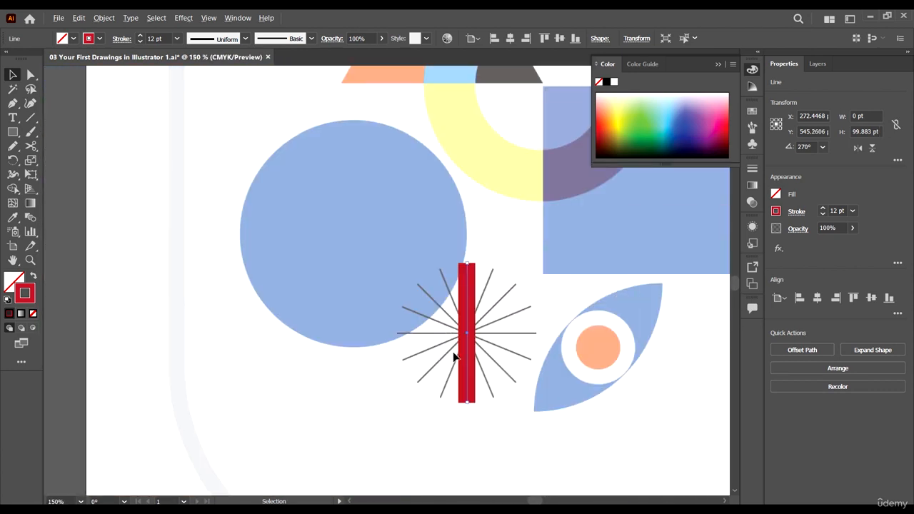
Reduce the vertical line's stroke weight to 1 pt to match the thickness of the reference ray
{"action": "scroll", "coordinate": [453, 357], "scroll_direction": "up", "scroll_amount": 3}
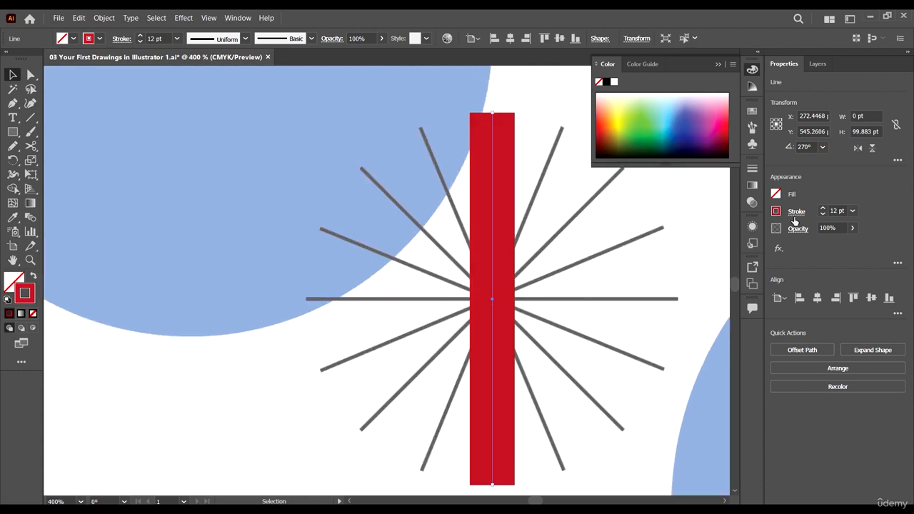
{"action": "left_click", "coordinate": [824, 215]}
{"action": "left_click", "coordinate": [823, 215]}
{"action": "left_click", "coordinate": [824, 215]}
{"action": "left_click", "coordinate": [824, 215]}
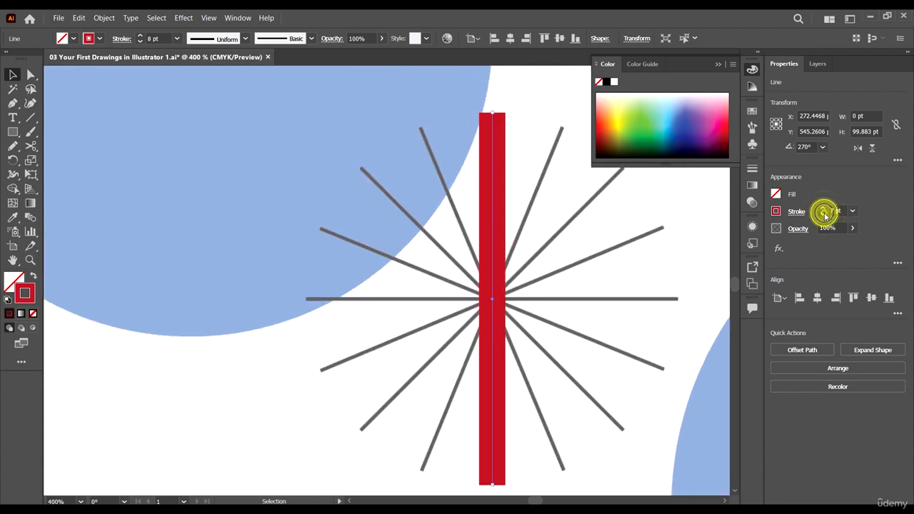
{"action": "left_click", "coordinate": [823, 215]}
{"action": "left_click", "coordinate": [823, 215]}
{"action": "left_click", "coordinate": [824, 215]}
{"action": "left_click", "coordinate": [824, 208]}
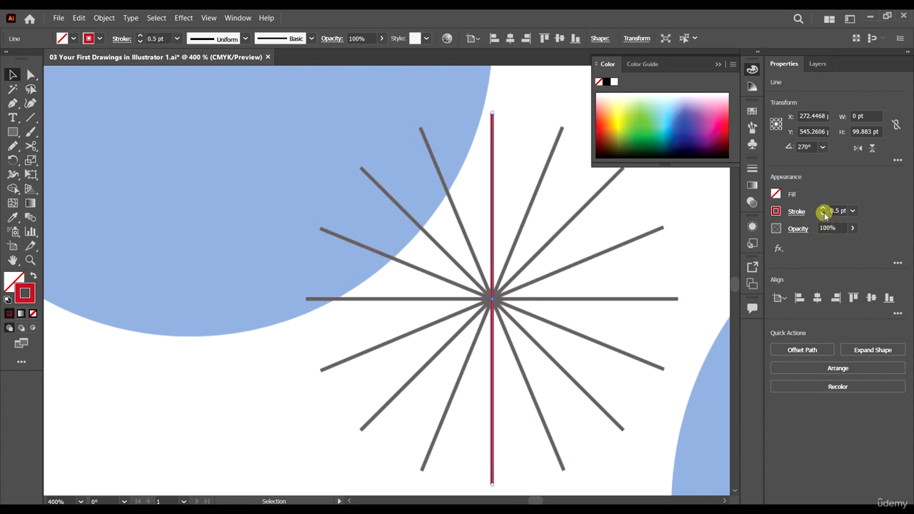
{"action": "scroll", "coordinate": [500, 102], "scroll_direction": "up", "scroll_amount": 6}
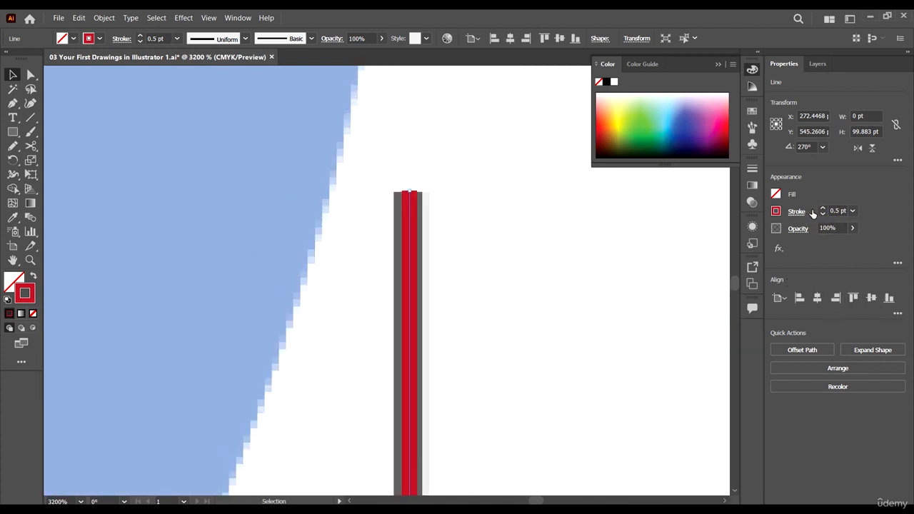
{"action": "left_click", "coordinate": [823, 207]}
{"action": "left_click", "coordinate": [824, 207]}
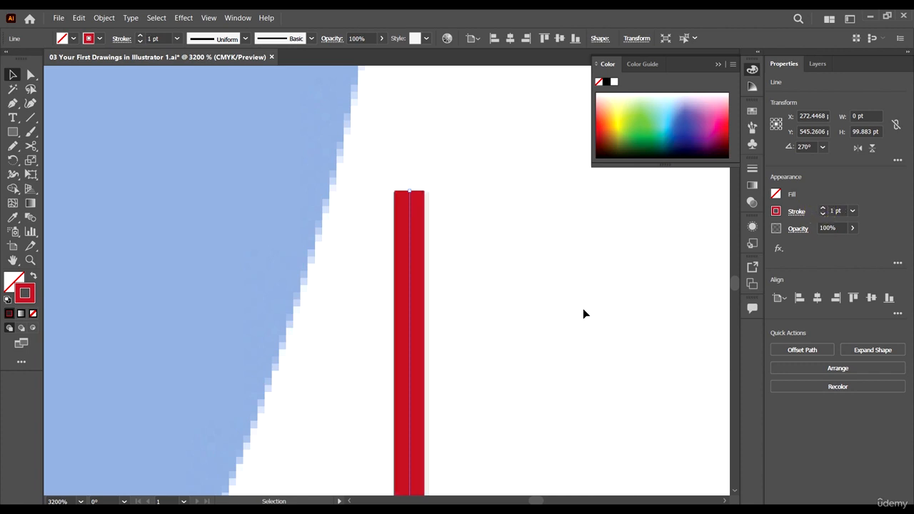
{"action": "scroll", "coordinate": [425, 223], "scroll_direction": "down", "scroll_amount": 6}
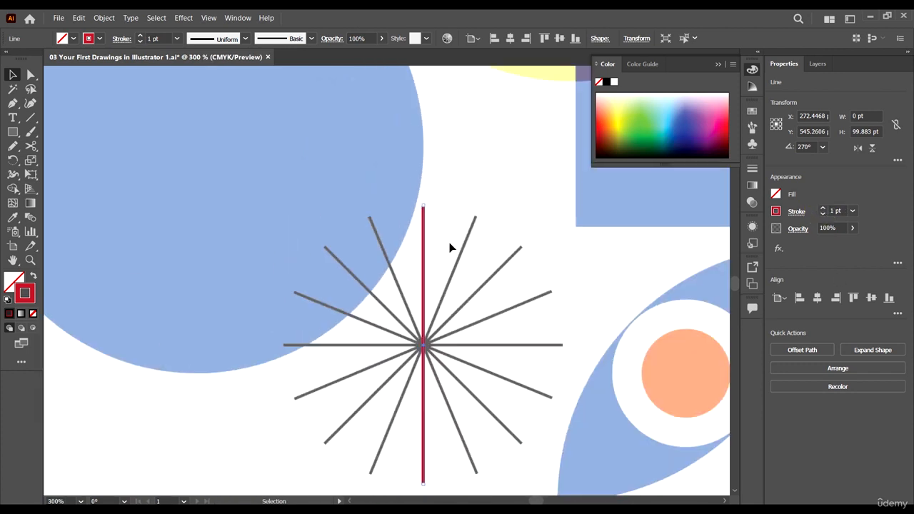
Change the stroke colour of the vertical line over the starburst to black
{"action": "left_click", "coordinate": [777, 212]}
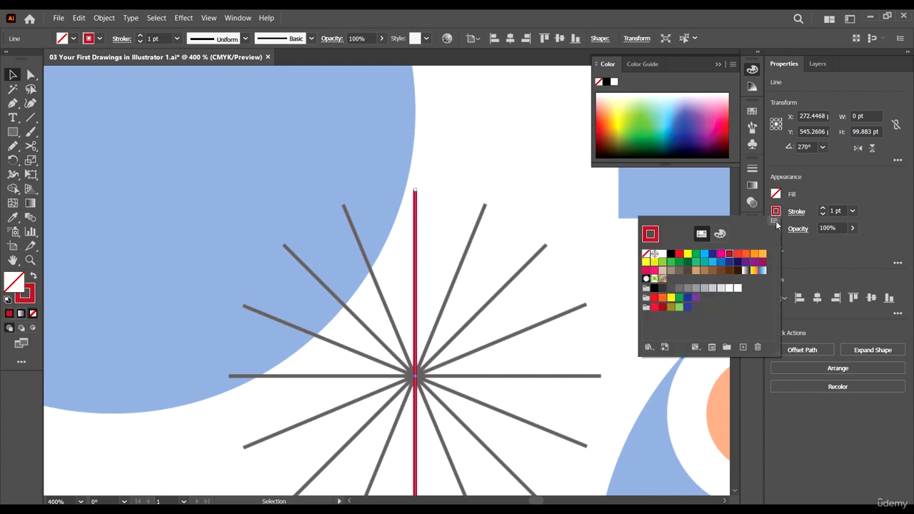
{"action": "left_click", "coordinate": [672, 254]}
{"action": "left_click", "coordinate": [527, 286]}
{"action": "key", "text": "ctrl+minus"}
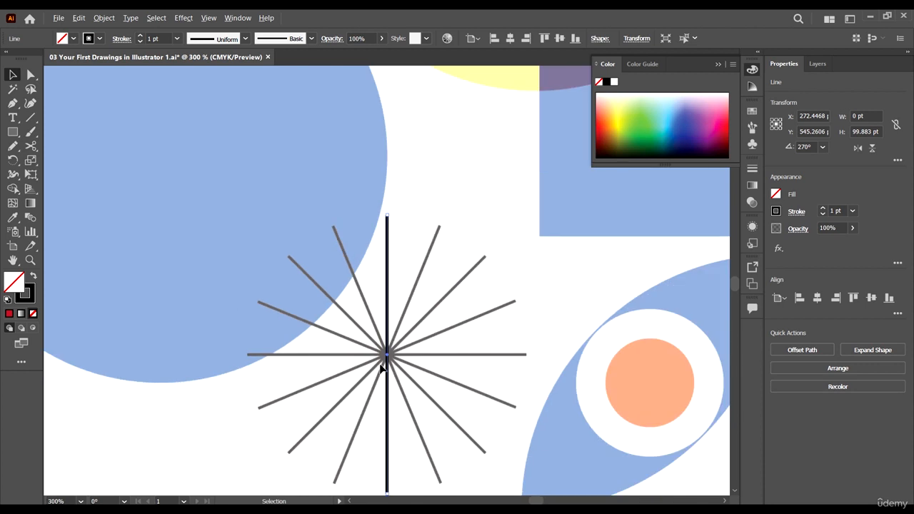
{"action": "left_click", "coordinate": [464, 308]}
{"action": "left_click", "coordinate": [387, 287]}
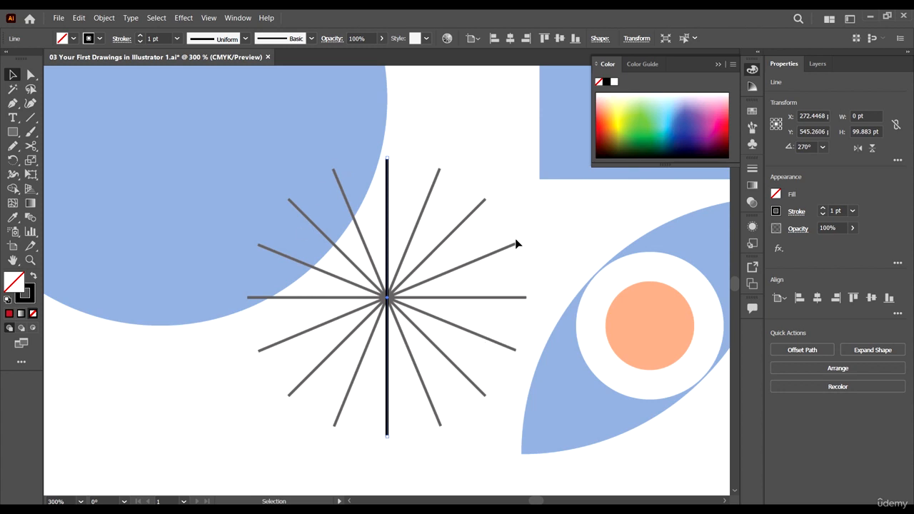
{"action": "scroll", "coordinate": [389, 186], "scroll_direction": "down", "scroll_amount": 2, "text": "alt"}
{"action": "scroll", "coordinate": [372, 225], "scroll_direction": "up", "scroll_amount": 3, "text": "alt"}
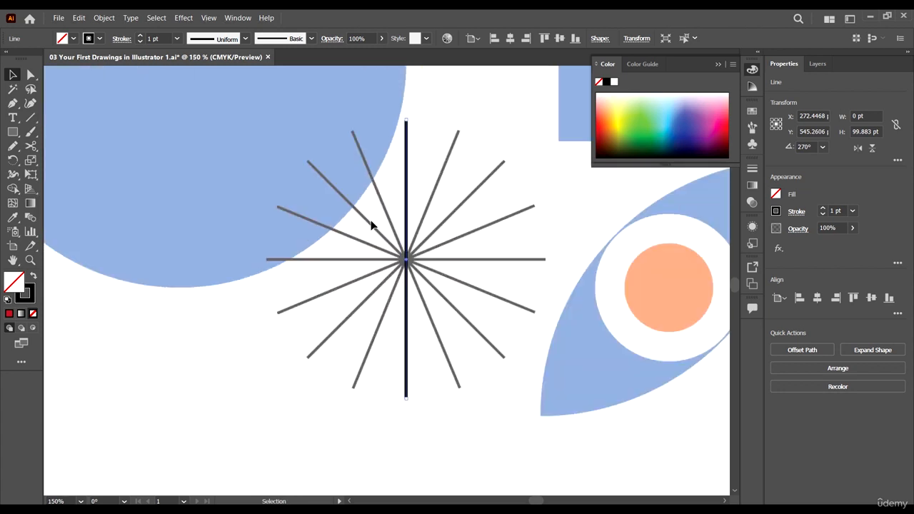
Copy the vertical black line and paste the duplicate in the same place
{"action": "left_click", "coordinate": [13, 74]}
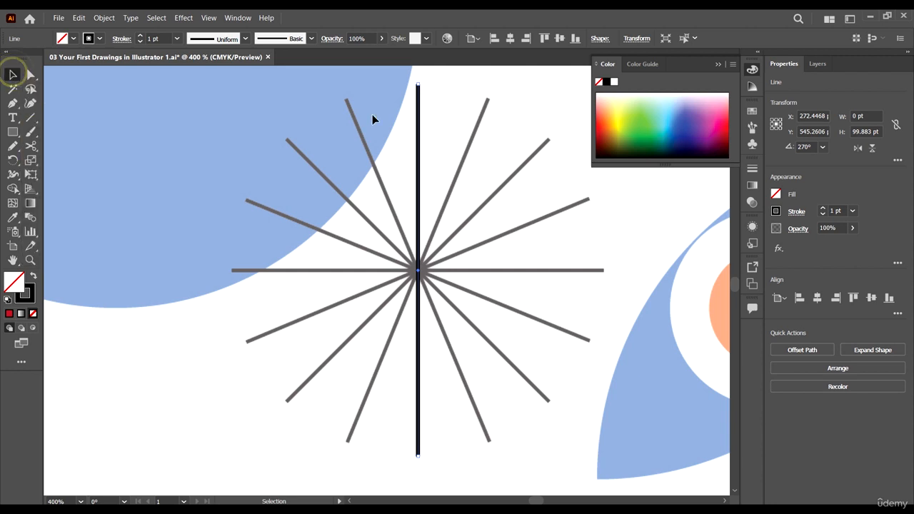
{"action": "left_click", "coordinate": [497, 150]}
{"action": "left_click", "coordinate": [500, 217]}
{"action": "scroll", "coordinate": [501, 181], "scroll_direction": "up", "scroll_amount": 1}
{"action": "left_click_drag", "start_coordinate": [348, 122], "coordinate": [466, 181]}
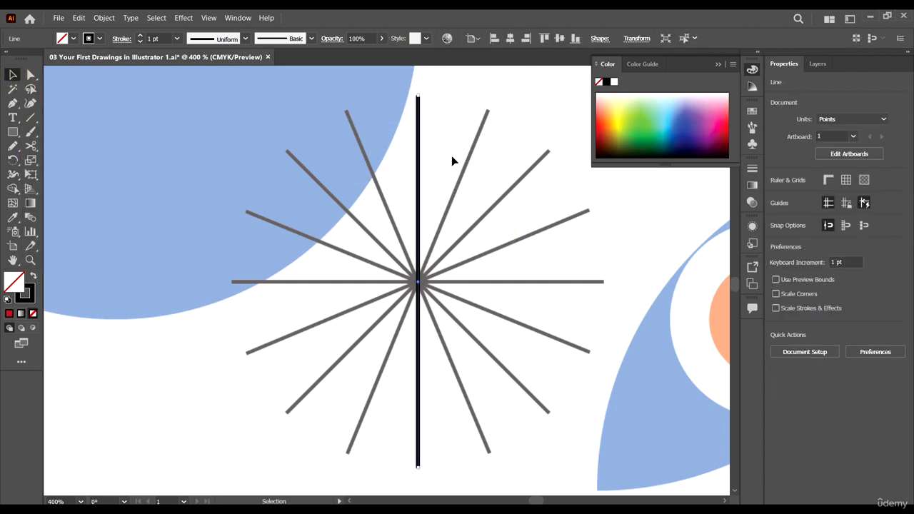
{"action": "left_click", "coordinate": [78, 18]}
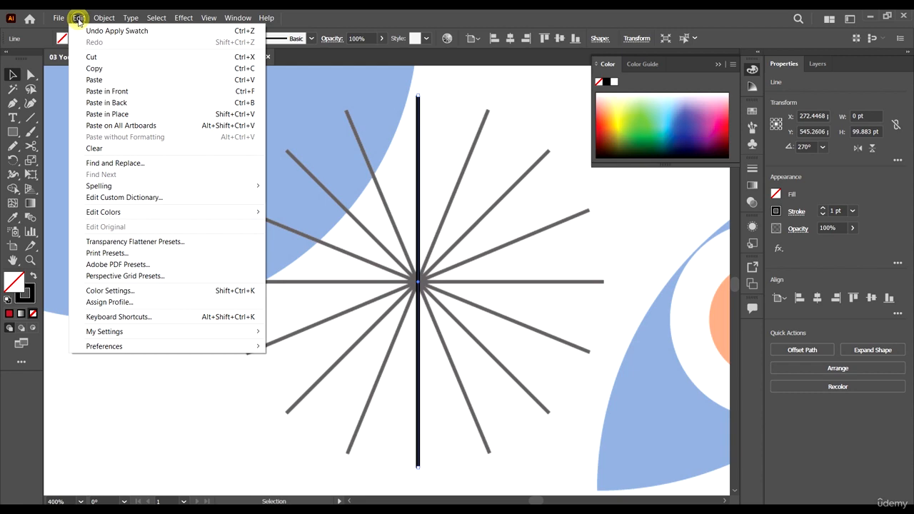
{"action": "left_click", "coordinate": [99, 69]}
{"action": "left_click", "coordinate": [79, 17]}
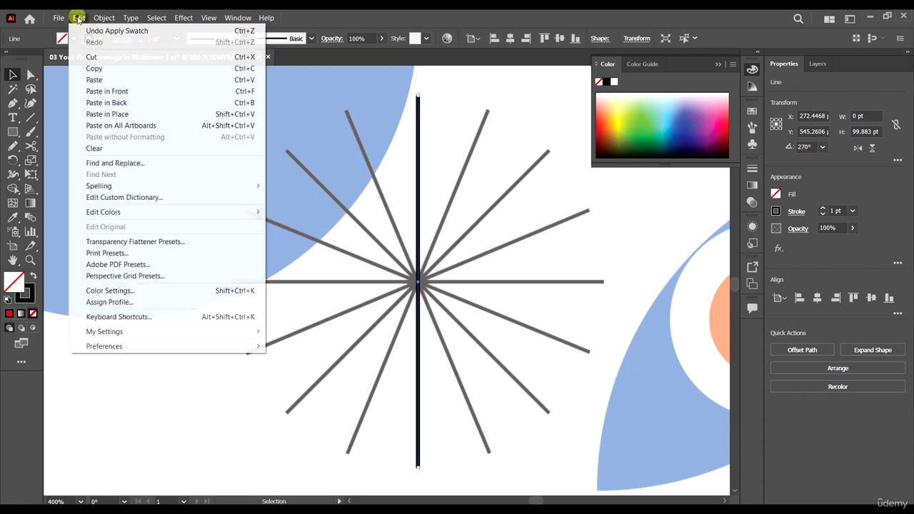
{"action": "left_click", "coordinate": [127, 114]}
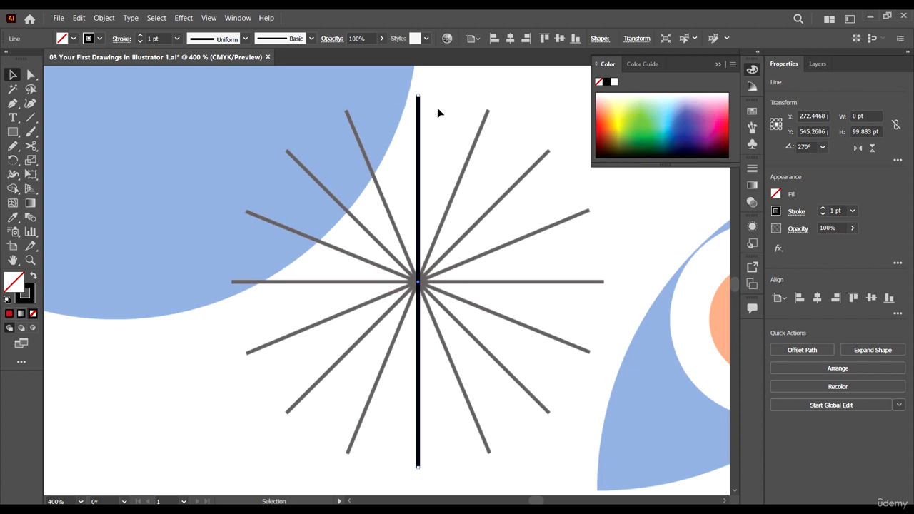
Rotate the pasted line 90° about its centre so it lies over the starburst's horizontal ray
{"action": "scroll", "coordinate": [425, 130], "scroll_direction": "up", "scroll_amount": 5}
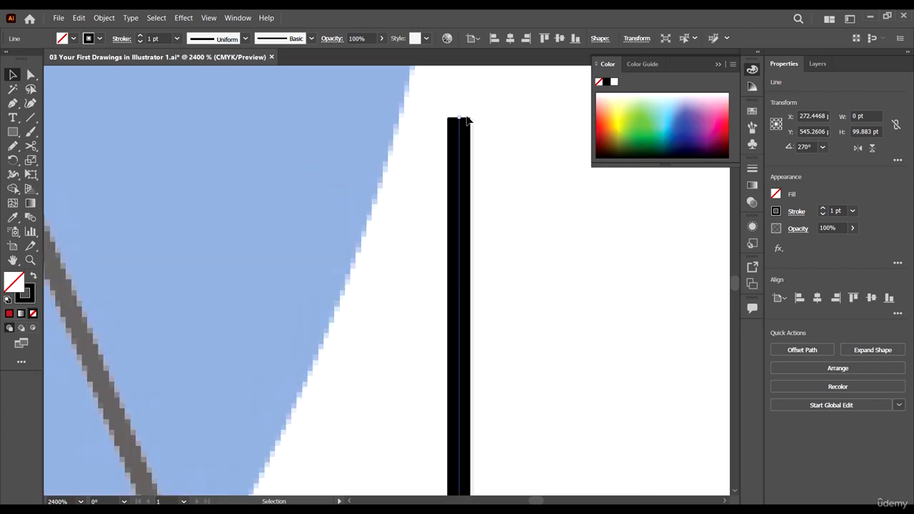
{"action": "scroll", "coordinate": [407, 143], "scroll_direction": "down", "scroll_amount": 7}
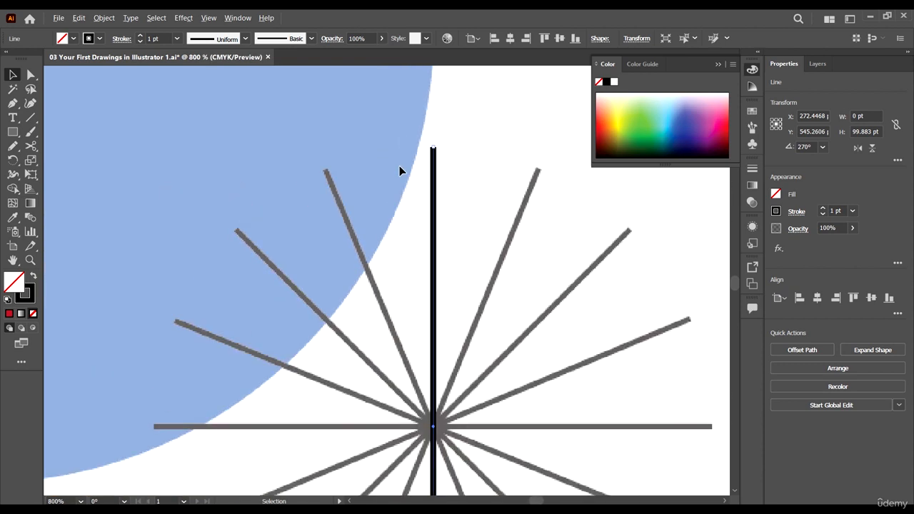
{"action": "scroll", "coordinate": [407, 147], "scroll_direction": "up", "scroll_amount": 2}
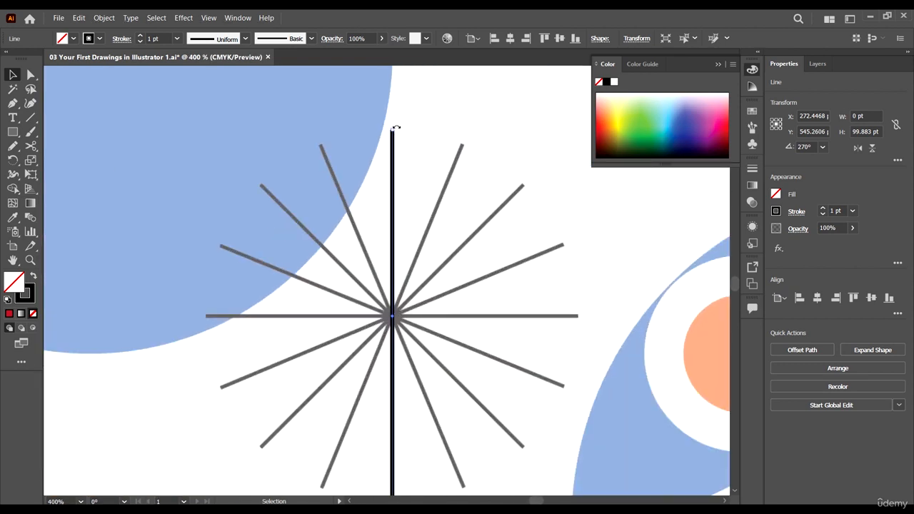
{"action": "scroll", "coordinate": [392, 95], "scroll_direction": "up", "scroll_amount": 1}
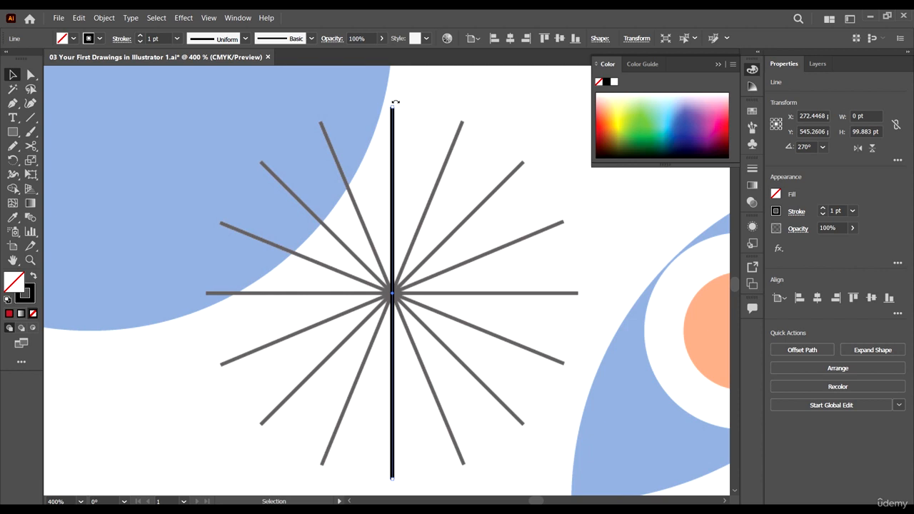
{"action": "left_click_drag", "start_coordinate": [398, 100], "coordinate": [571, 290]}
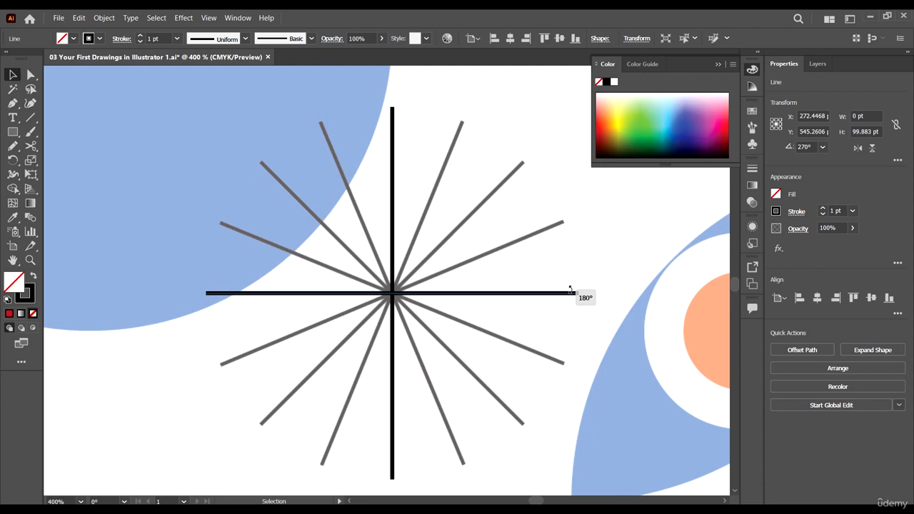
{"action": "left_click_drag", "start_coordinate": [570, 290], "coordinate": [597, 308]}
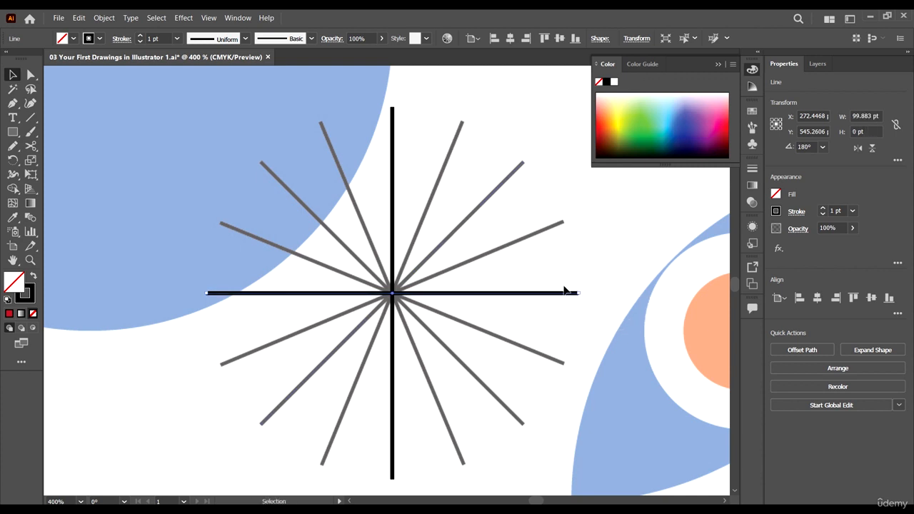
Select both the vertical and horizontal lines, copy them and paste the duplicates in the same place
{"action": "scroll", "coordinate": [326, 262], "scroll_direction": "down", "scroll_amount": 3}
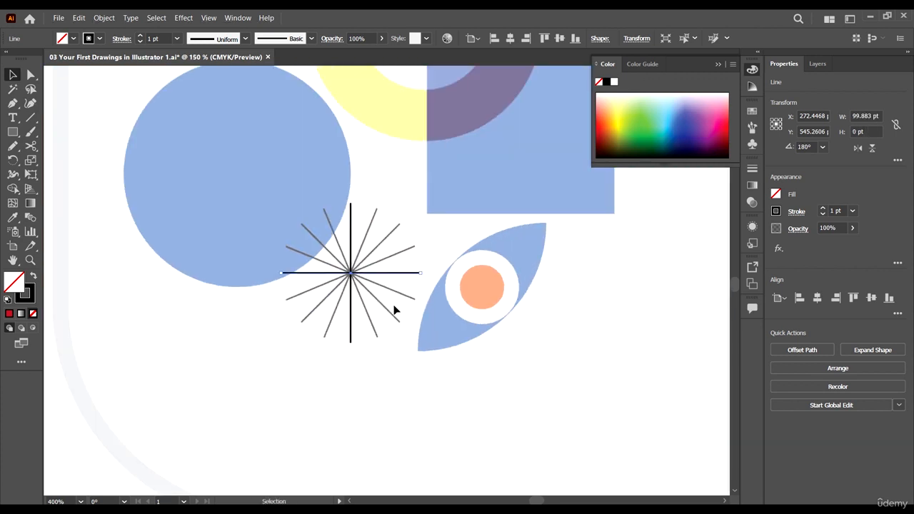
{"action": "scroll", "coordinate": [336, 260], "scroll_direction": "up", "scroll_amount": 3}
{"action": "scroll", "coordinate": [456, 353], "scroll_direction": "down", "scroll_amount": 2}
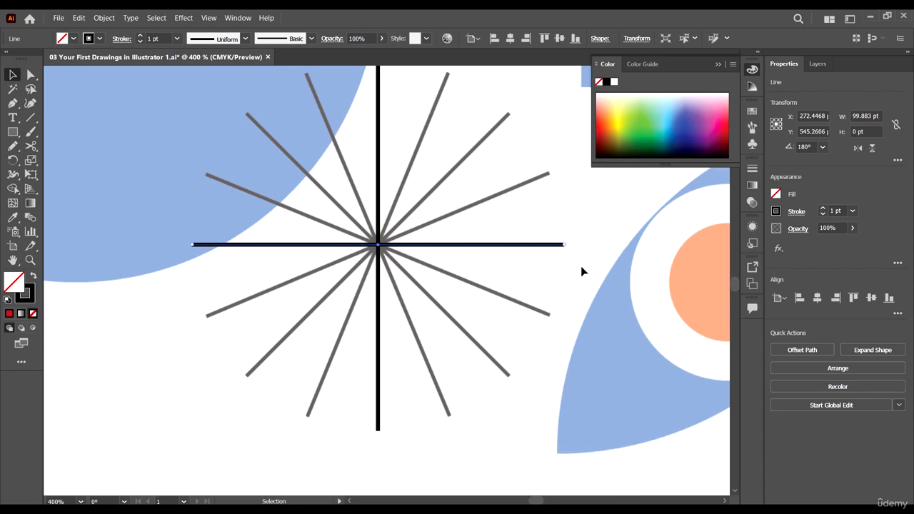
{"action": "left_click_drag", "start_coordinate": [482, 373], "coordinate": [241, 139]}
{"action": "scroll", "coordinate": [432, 261], "scroll_direction": "up", "scroll_amount": 1}
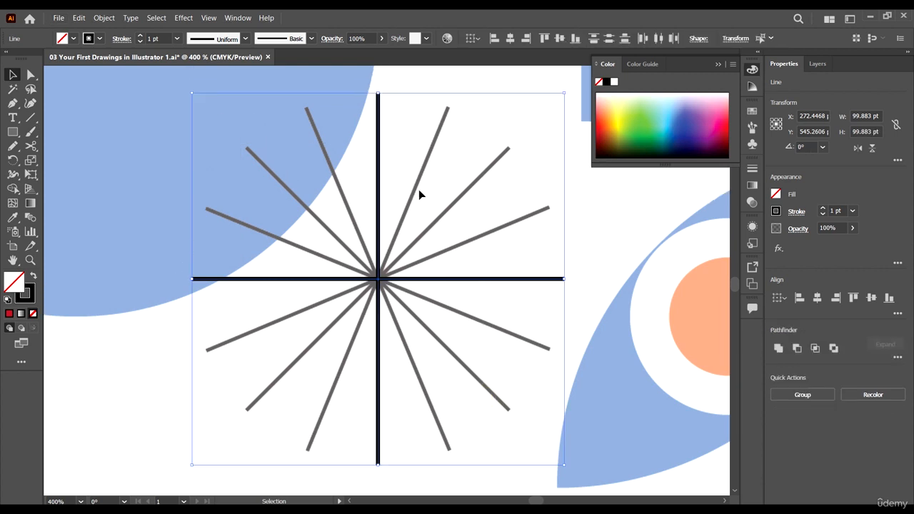
{"action": "left_click", "coordinate": [79, 18]}
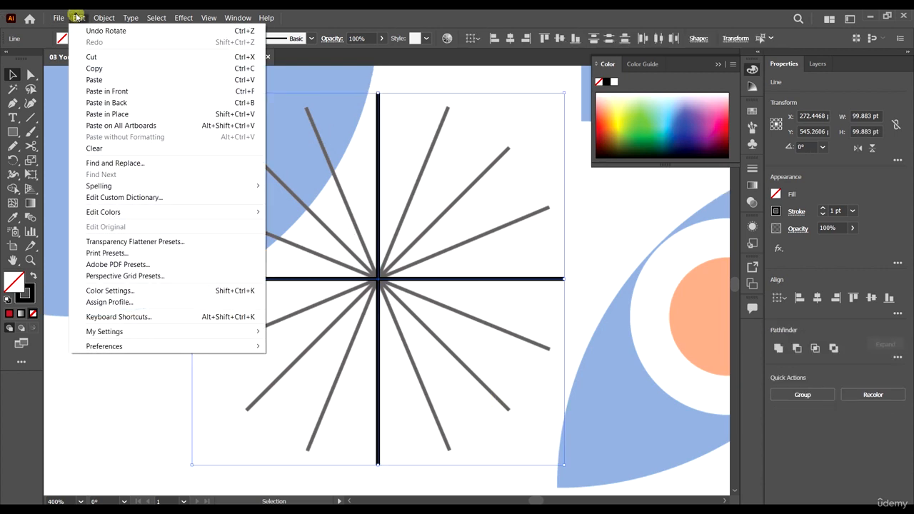
{"action": "left_click", "coordinate": [109, 68]}
{"action": "left_click", "coordinate": [79, 17]}
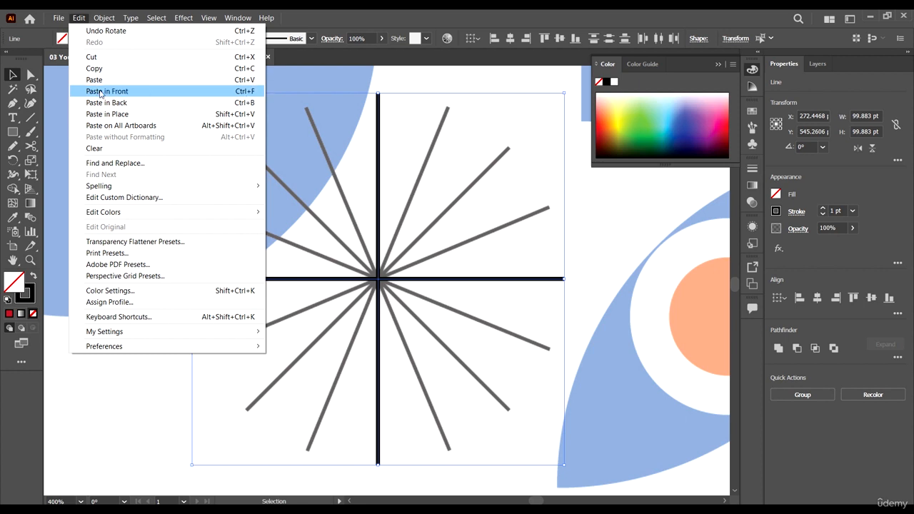
{"action": "left_click", "coordinate": [246, 115]}
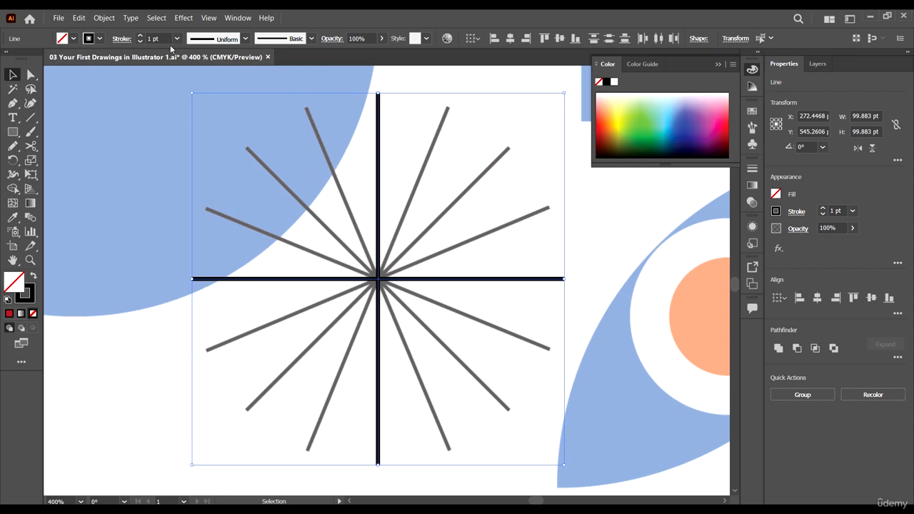
Move the selected cross of lines aside to check that a duplicate lies beneath, and undo the move
{"action": "left_click", "coordinate": [103, 18]}
{"action": "left_click", "coordinate": [433, 12]}
{"action": "scroll", "coordinate": [343, 229], "scroll_direction": "down", "scroll_amount": 6}
{"action": "scroll", "coordinate": [348, 216], "scroll_direction": "up", "scroll_amount": 6}
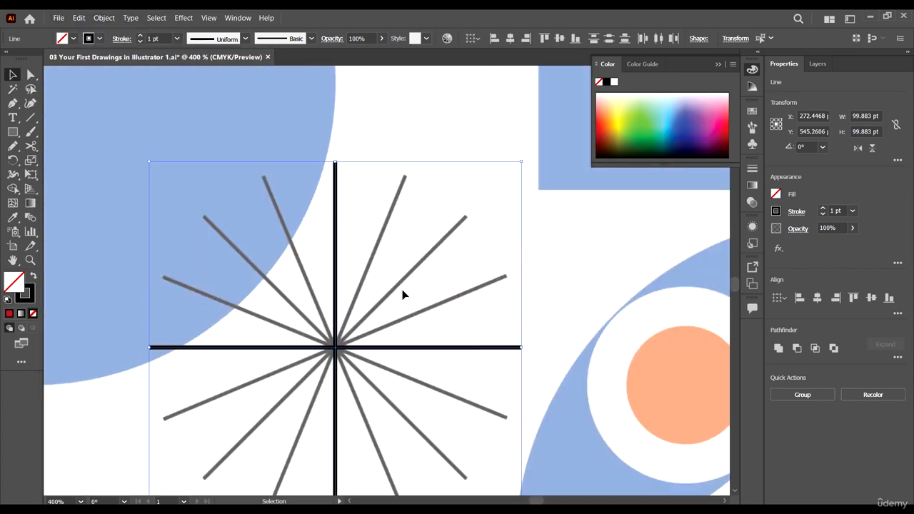
{"action": "scroll", "coordinate": [403, 294], "scroll_direction": "up", "scroll_amount": 2}
{"action": "left_click_drag", "start_coordinate": [433, 404], "coordinate": [381, 432]}
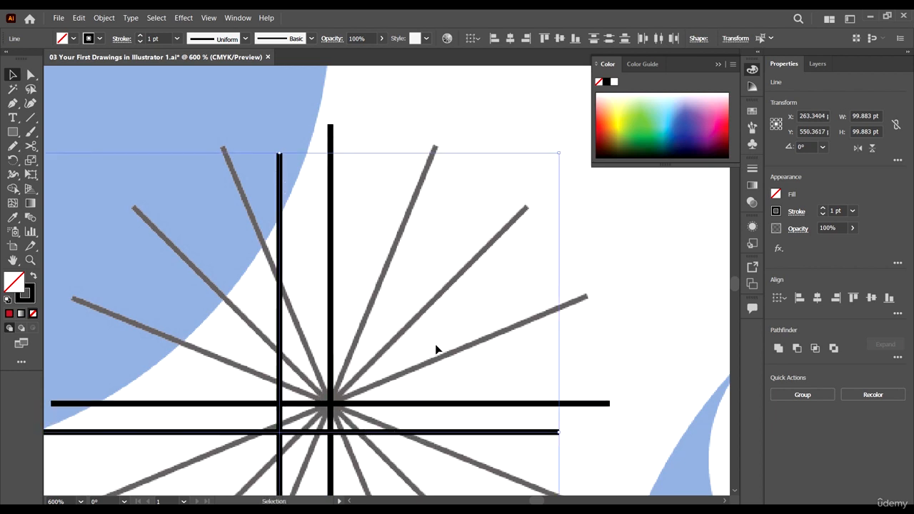
{"action": "scroll", "coordinate": [437, 350], "scroll_direction": "down", "scroll_amount": 3}
{"action": "key", "text": "ctrl+z"}
Rotate the duplicated cross 45° about its centre to cover the starburst's diagonal rays
{"action": "scroll", "coordinate": [574, 222], "scroll_direction": "up", "scroll_amount": 2}
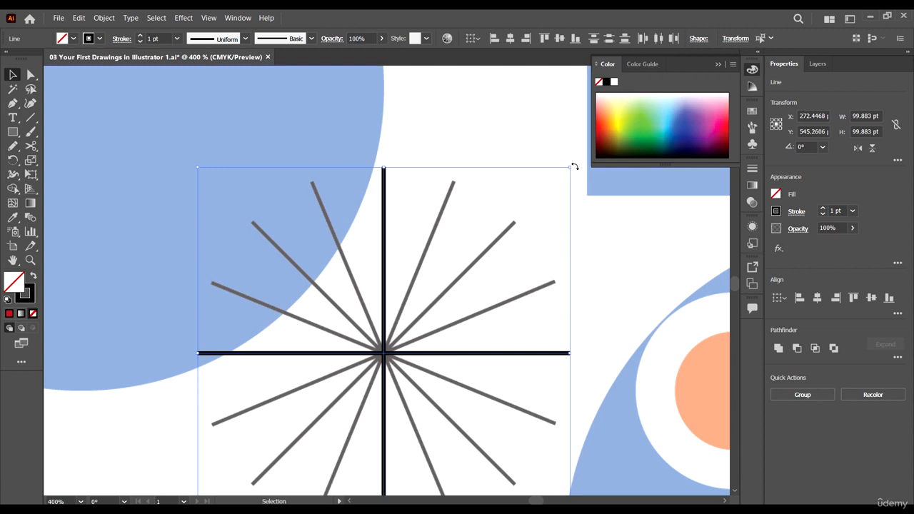
{"action": "left_click_drag", "start_coordinate": [574, 167], "coordinate": [617, 295]}
{"action": "scroll", "coordinate": [462, 224], "scroll_direction": "down", "scroll_amount": 2}
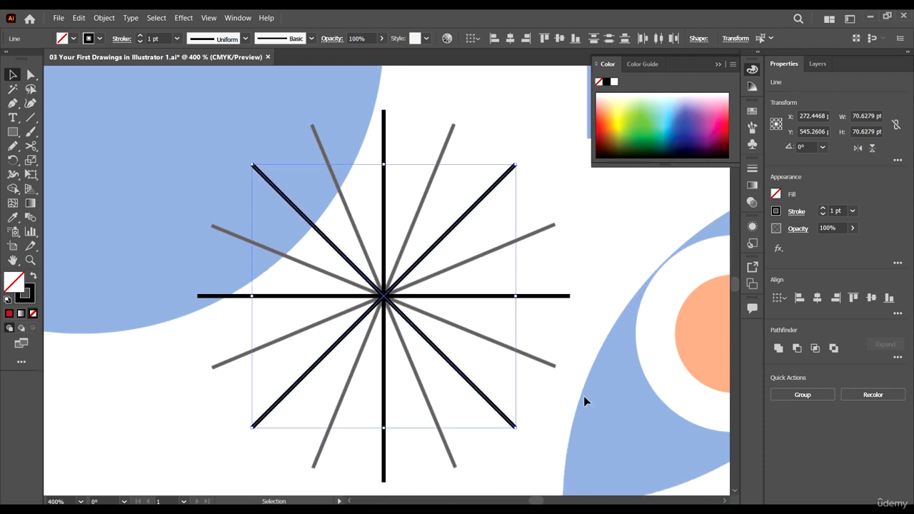
Select all four black lines, copy them and paste the duplicates exactly over the originals
{"action": "key", "text": "ctrl+a"}
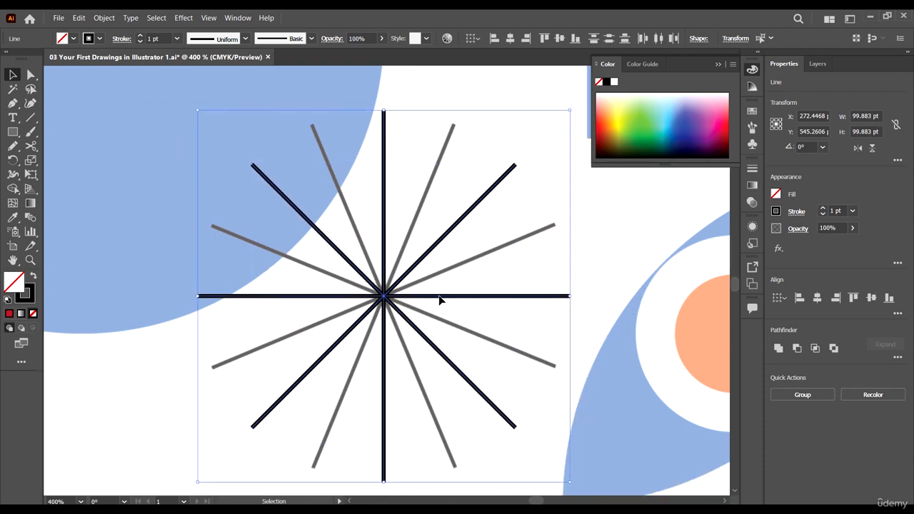
{"action": "scroll", "coordinate": [652, 429], "scroll_direction": "down", "scroll_amount": 2}
{"action": "scroll", "coordinate": [523, 307], "scroll_direction": "up", "scroll_amount": 1}
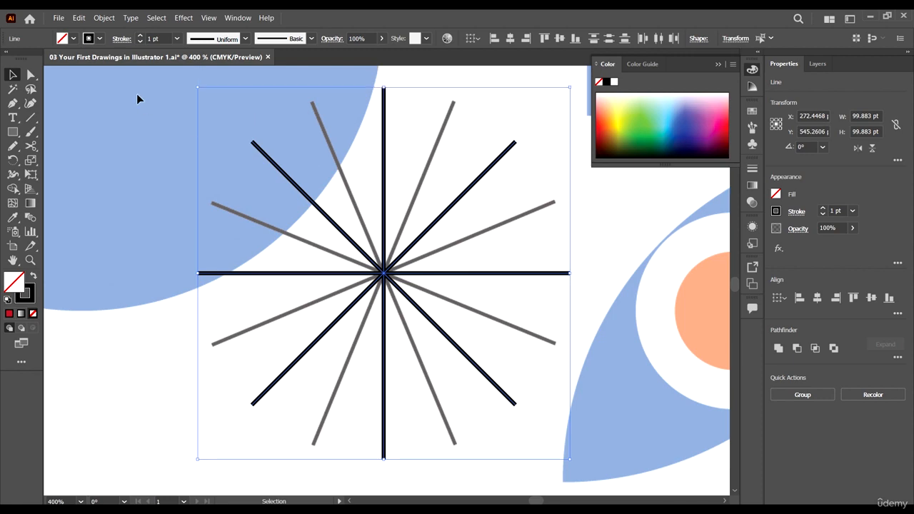
{"action": "left_click", "coordinate": [79, 17]}
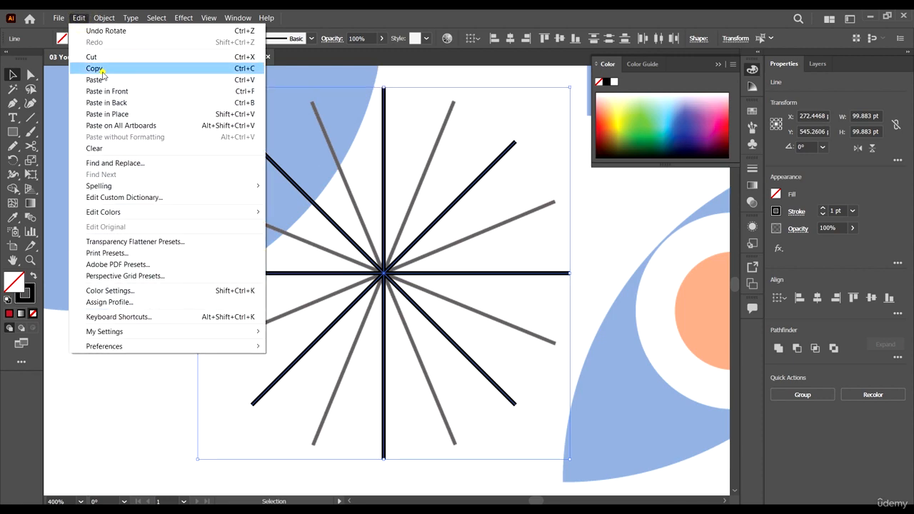
{"action": "left_click", "coordinate": [100, 69]}
{"action": "left_click", "coordinate": [78, 17]}
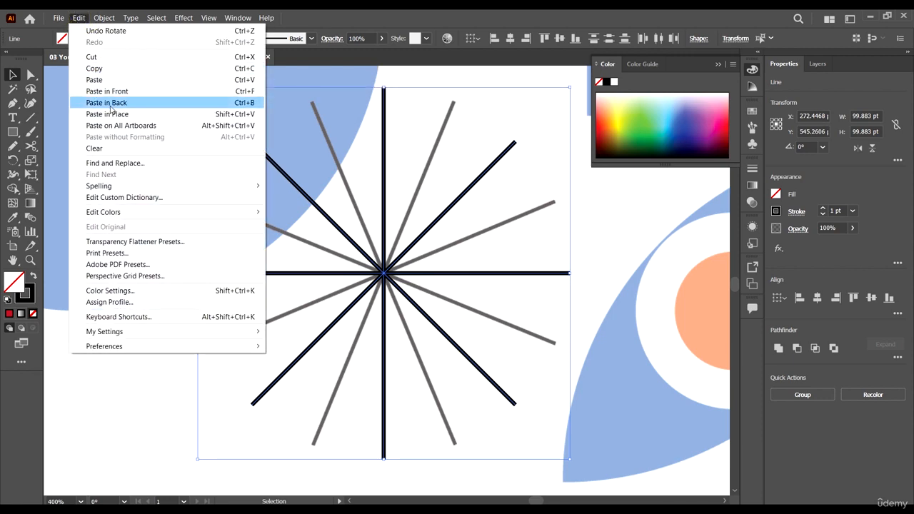
{"action": "left_click", "coordinate": [195, 91]}
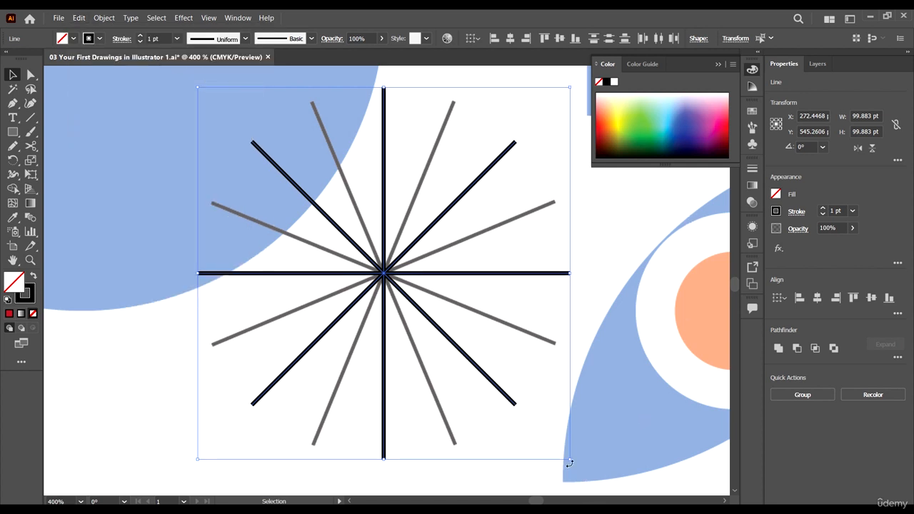
Rotate the duplicated set of lines to cover the remaining grey rays of the starburst, and deselect it
{"action": "left_click_drag", "start_coordinate": [570, 463], "coordinate": [612, 367]}
{"action": "scroll", "coordinate": [428, 200], "scroll_direction": "down", "scroll_amount": 4}
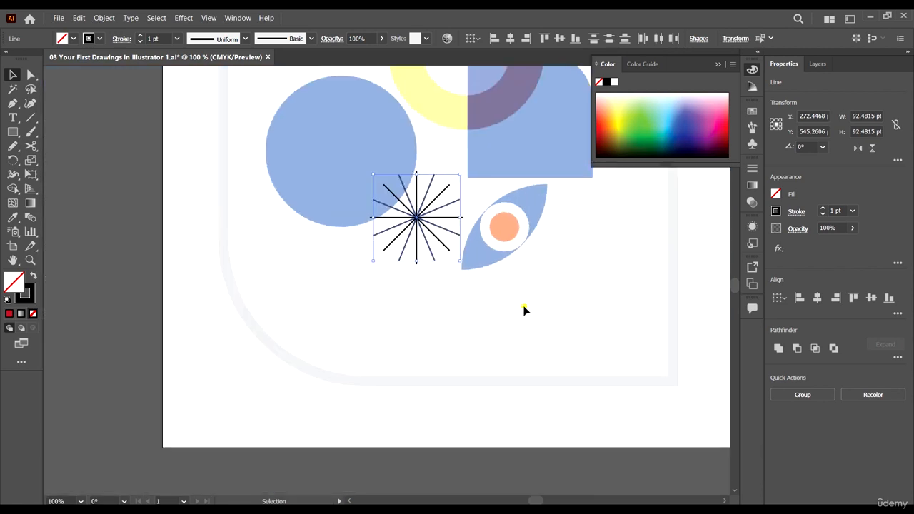
{"action": "left_click", "coordinate": [525, 308]}
{"action": "scroll", "coordinate": [394, 239], "scroll_direction": "down", "scroll_amount": 3}
{"action": "scroll", "coordinate": [456, 221], "scroll_direction": "up", "scroll_amount": 4}
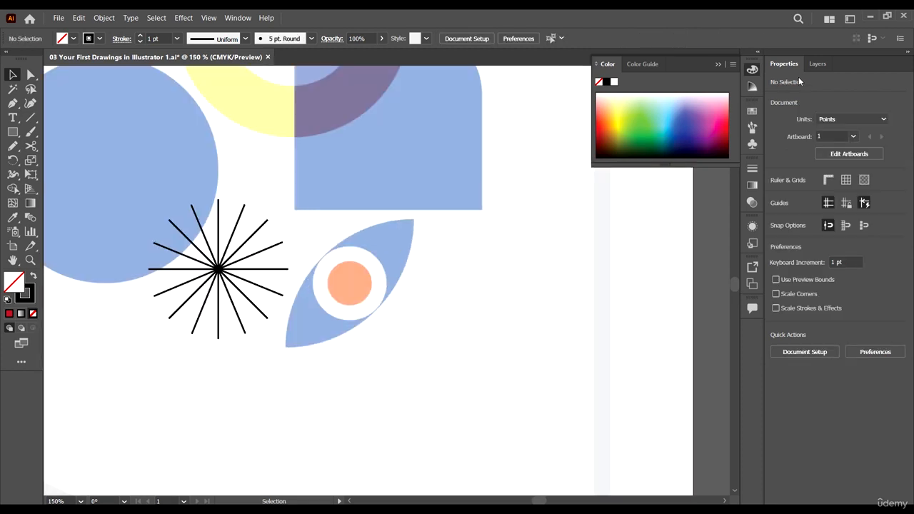
Remove the Properties and Layers panel group from the workspace and expand the remaining docked panels
{"action": "left_click_drag", "start_coordinate": [798, 76], "coordinate": [790, 58]}
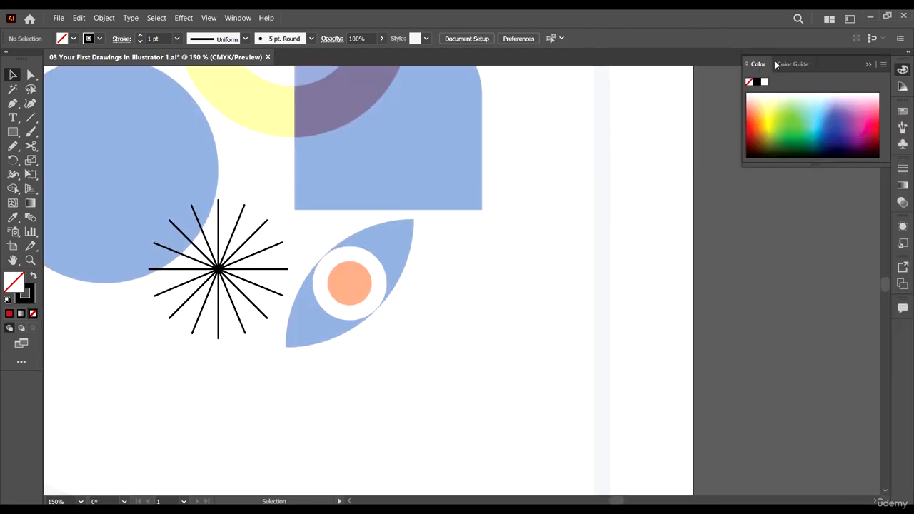
{"action": "left_click", "coordinate": [909, 57]}
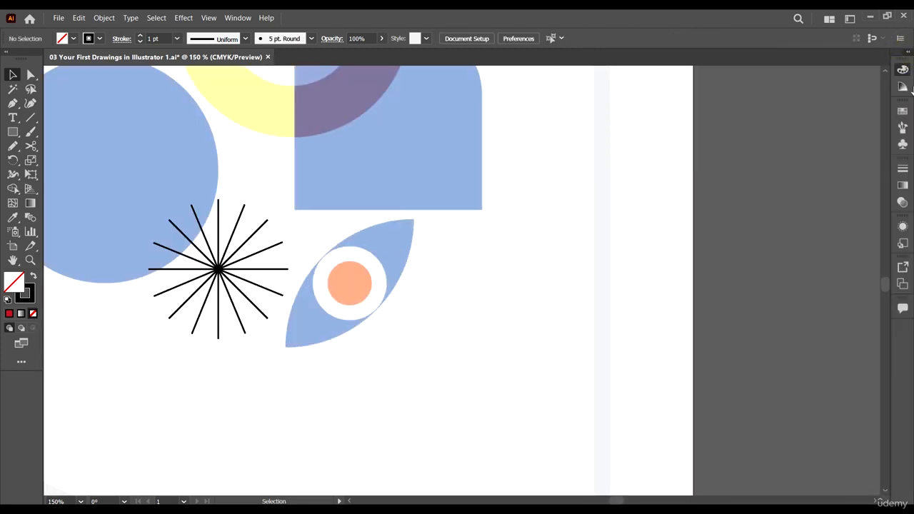
{"action": "left_click", "coordinate": [872, 78]}
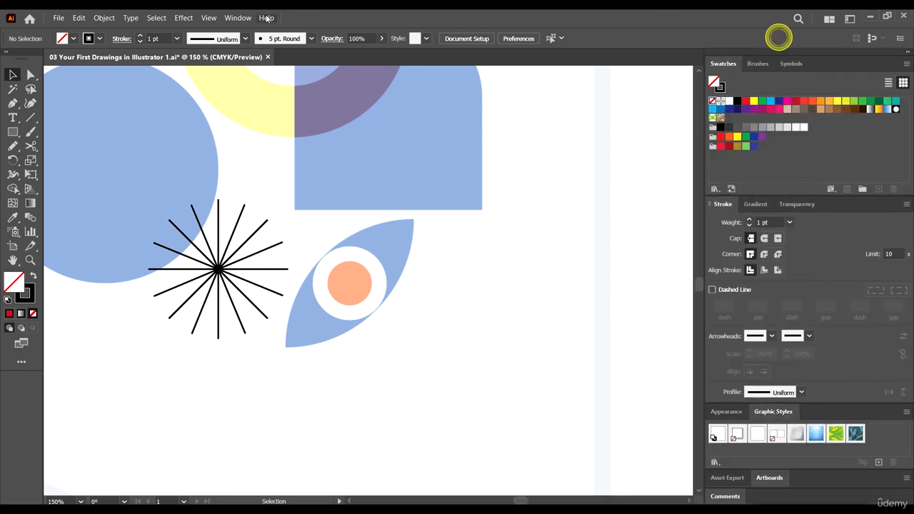
Reset the Essentials Classic workspace to its default panel layout
{"action": "left_click", "coordinate": [237, 17]}
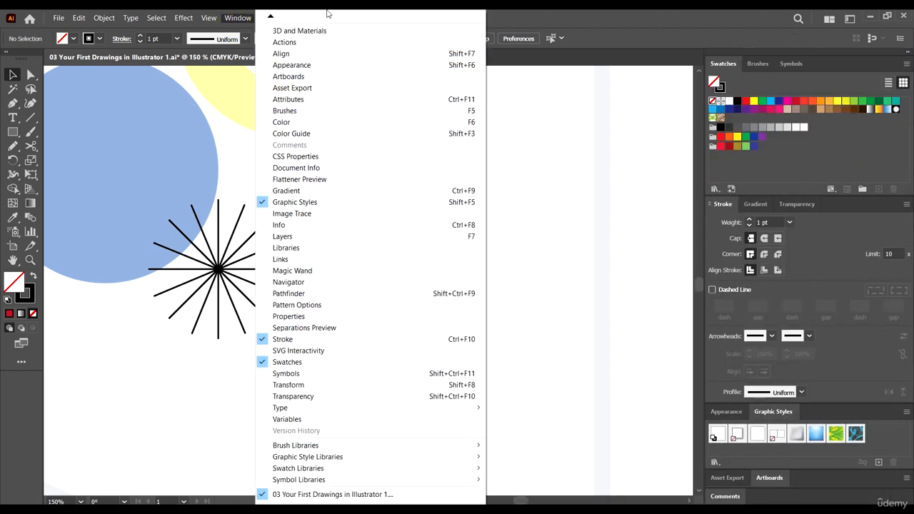
{"action": "mouse_move", "coordinate": [271, 17]}
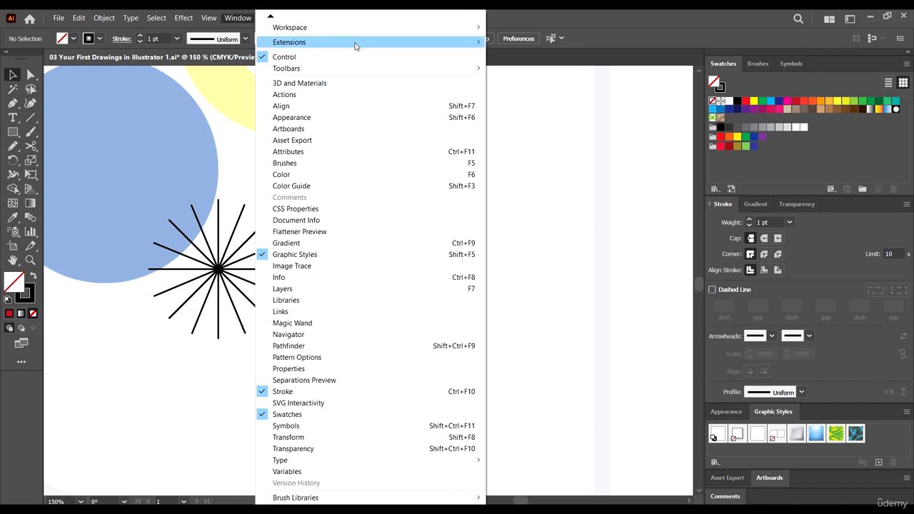
{"action": "mouse_move", "coordinate": [355, 42]}
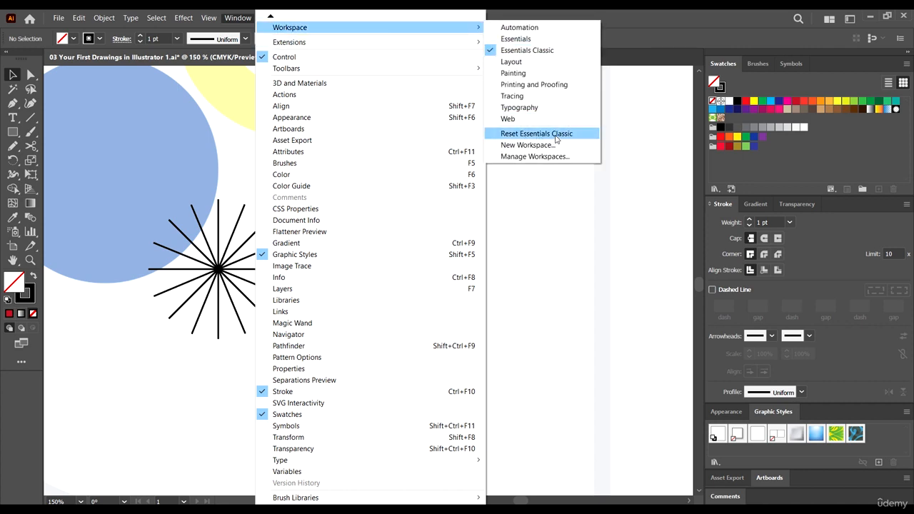
{"action": "left_click", "coordinate": [555, 135]}
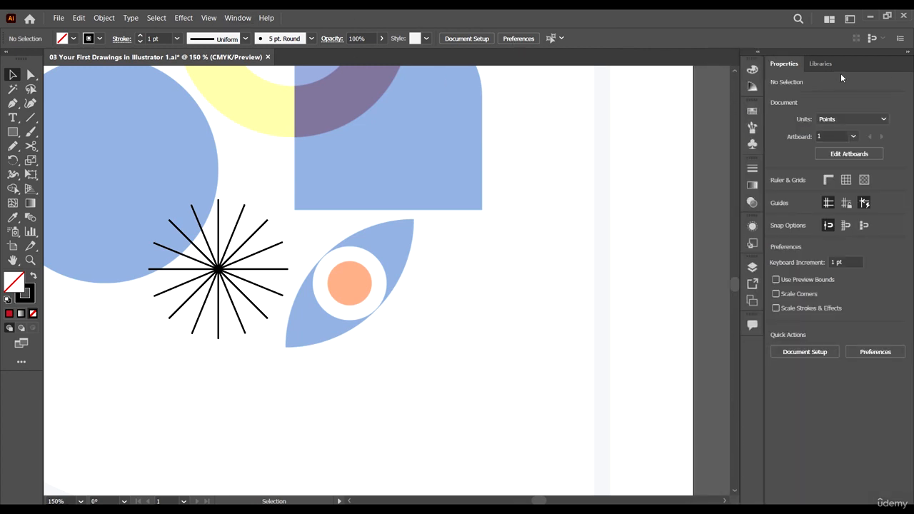
Detach the Libraries panel from the Properties group and close it
{"action": "left_click", "coordinate": [822, 64]}
{"action": "left_click_drag", "start_coordinate": [824, 65], "coordinate": [655, 130]}
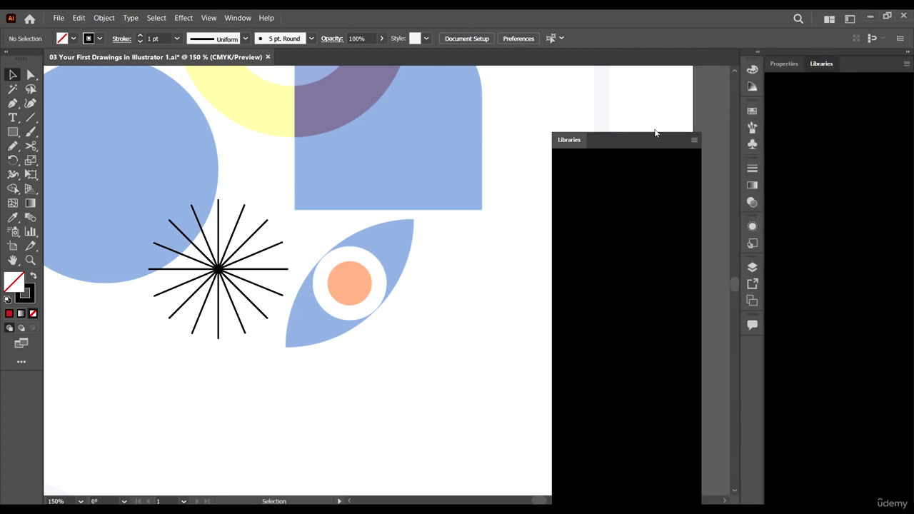
{"action": "left_click", "coordinate": [693, 129]}
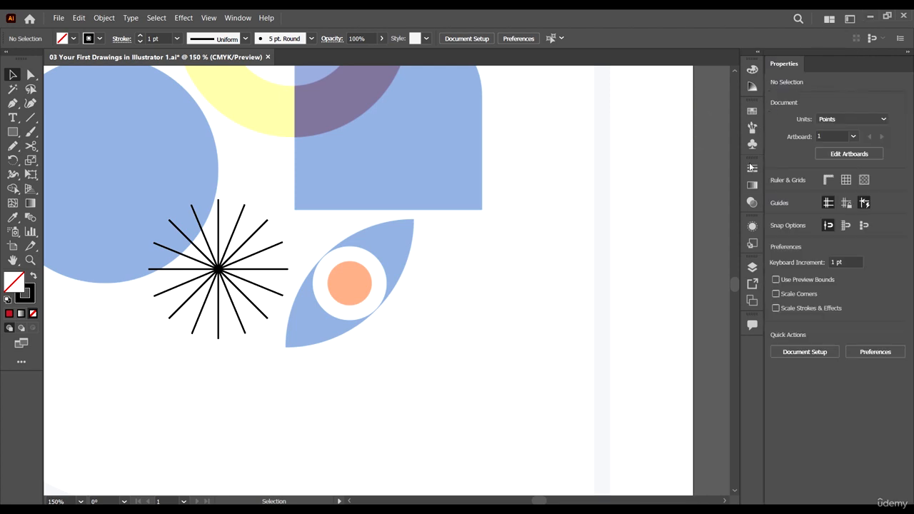
Dock the Layers panel beside Properties and collapse the leftover Asset Export and Artboards group
{"action": "left_click", "coordinate": [753, 267]}
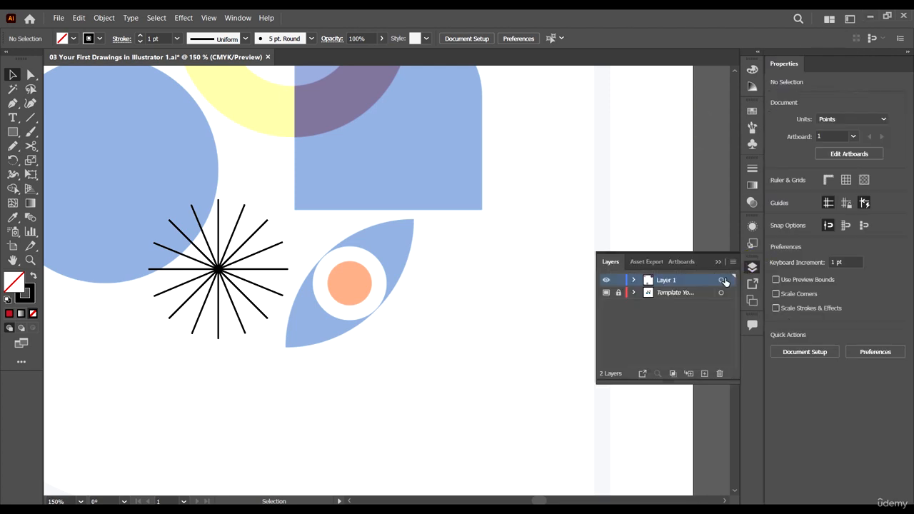
{"action": "left_click_drag", "start_coordinate": [609, 264], "coordinate": [850, 59]}
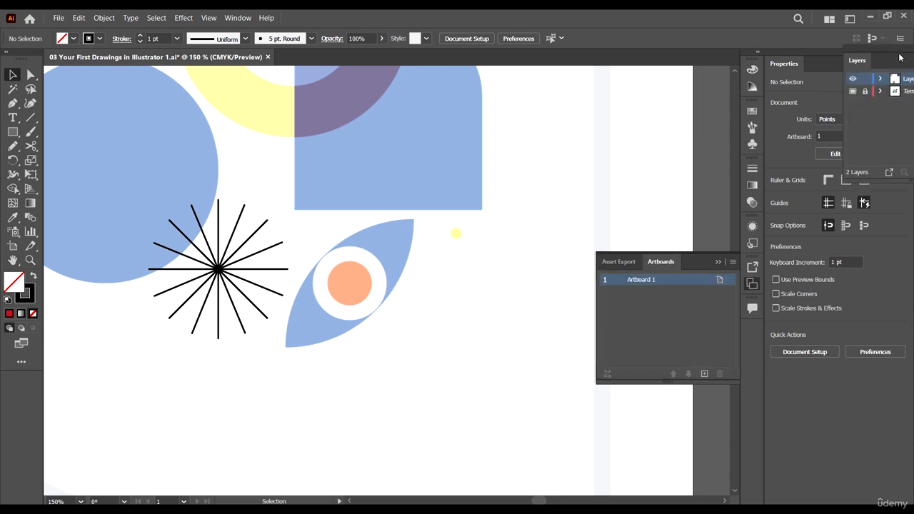
{"action": "left_click", "coordinate": [822, 65]}
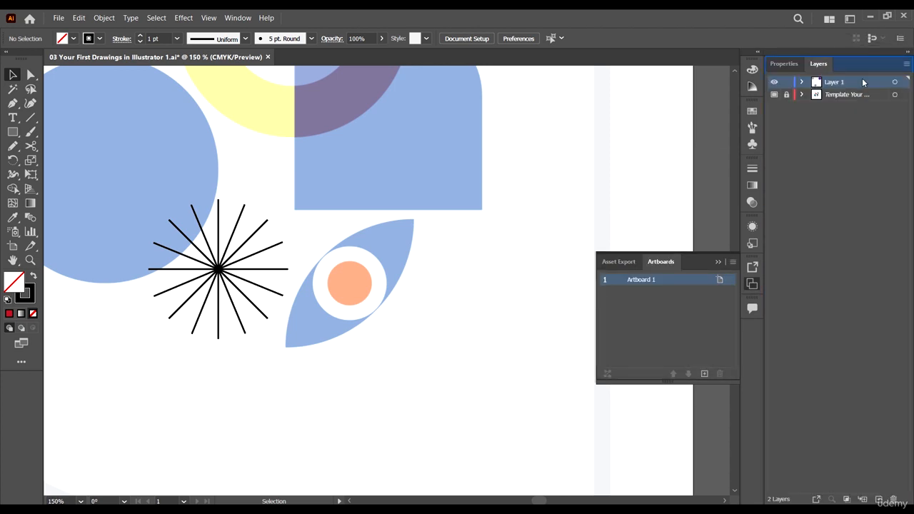
{"action": "left_click", "coordinate": [715, 261]}
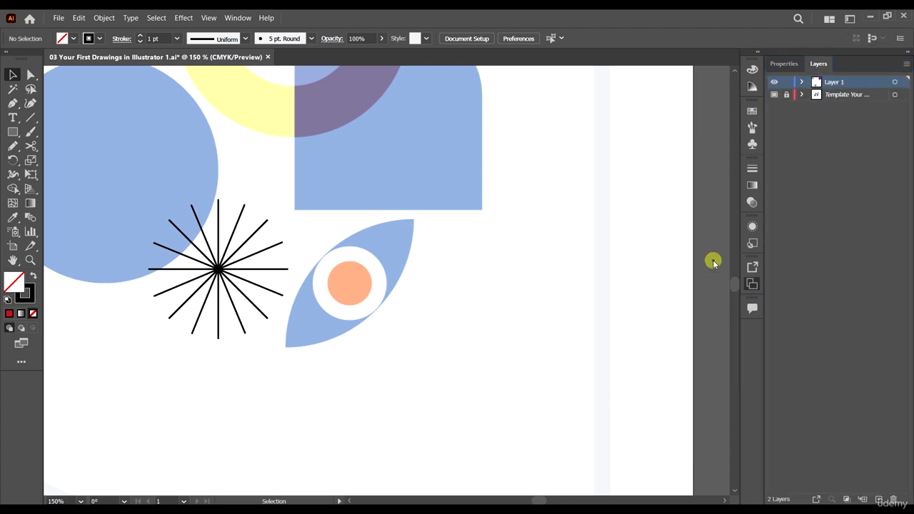
Examine the finished starburst up close and within the whole drawing, along with the shapes still to be covered
{"action": "scroll", "coordinate": [430, 210], "scroll_direction": "down", "scroll_amount": 2}
{"action": "scroll", "coordinate": [384, 152], "scroll_direction": "up", "scroll_amount": 2}
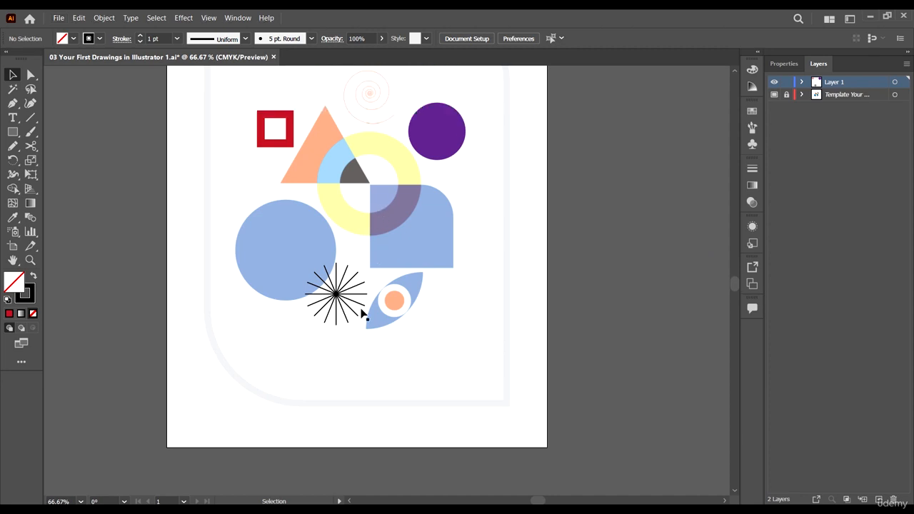
{"action": "scroll", "coordinate": [363, 314], "scroll_direction": "up", "scroll_amount": 3}
{"action": "left_click", "coordinate": [355, 188]}
{"action": "scroll", "coordinate": [447, 194], "scroll_direction": "up", "scroll_amount": 1}
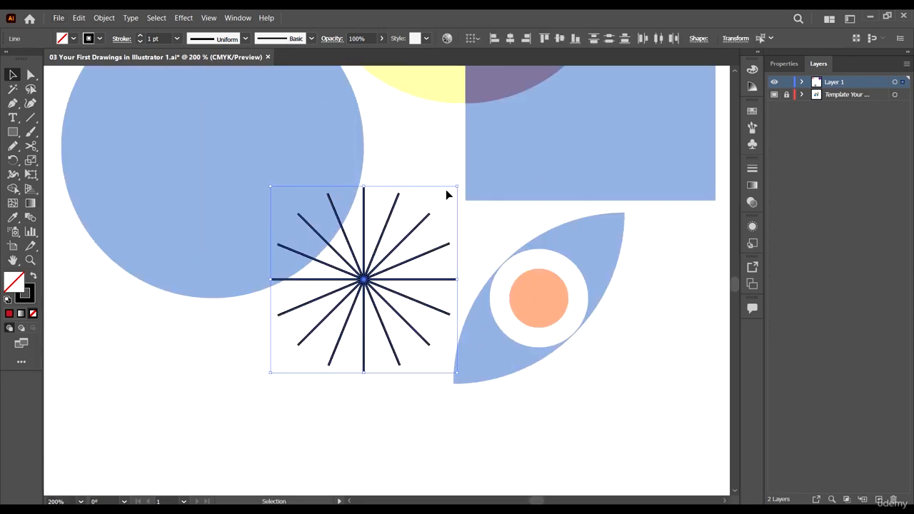
{"action": "scroll", "coordinate": [322, 149], "scroll_direction": "down", "scroll_amount": 3}
{"action": "scroll", "coordinate": [391, 173], "scroll_direction": "up", "scroll_amount": 2}
{"action": "left_click", "coordinate": [496, 216]}
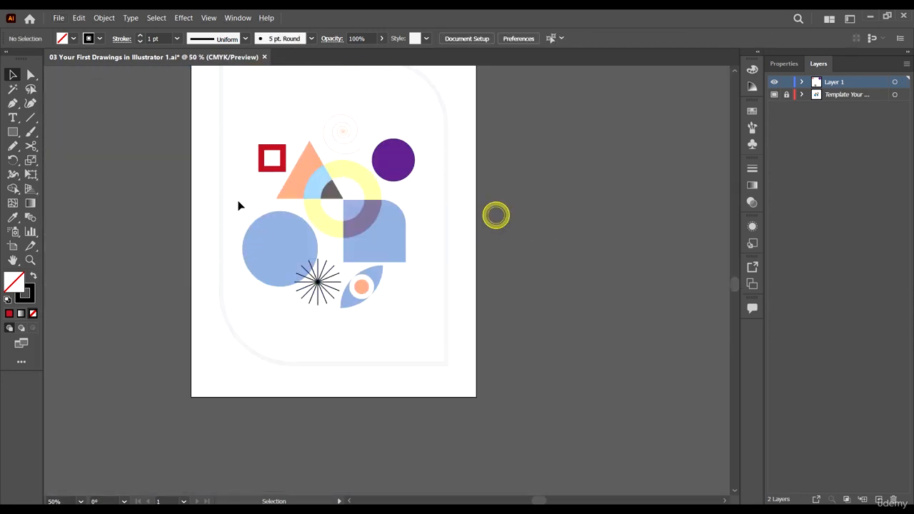
{"action": "scroll", "coordinate": [238, 205], "scroll_direction": "up", "scroll_amount": 1}
{"action": "scroll", "coordinate": [234, 193], "scroll_direction": "up", "scroll_amount": 2}
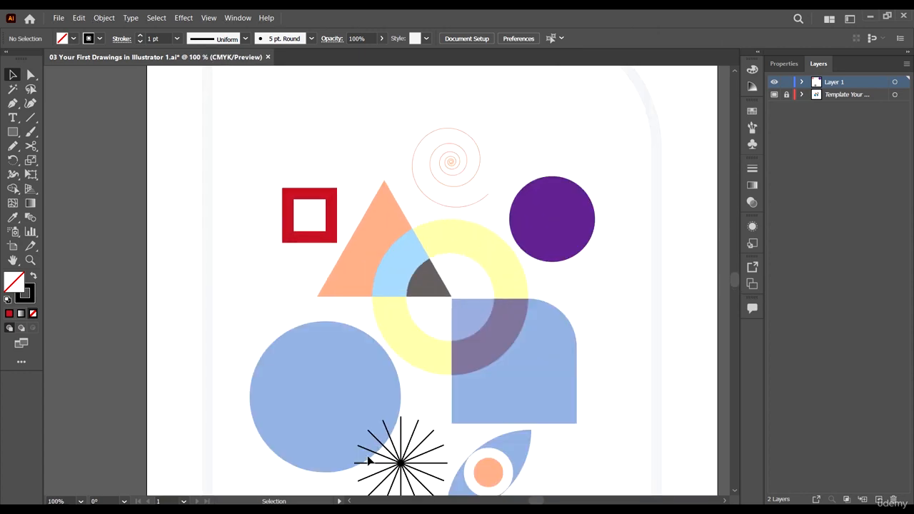
{"action": "scroll", "coordinate": [368, 461], "scroll_direction": "down", "scroll_amount": 2}
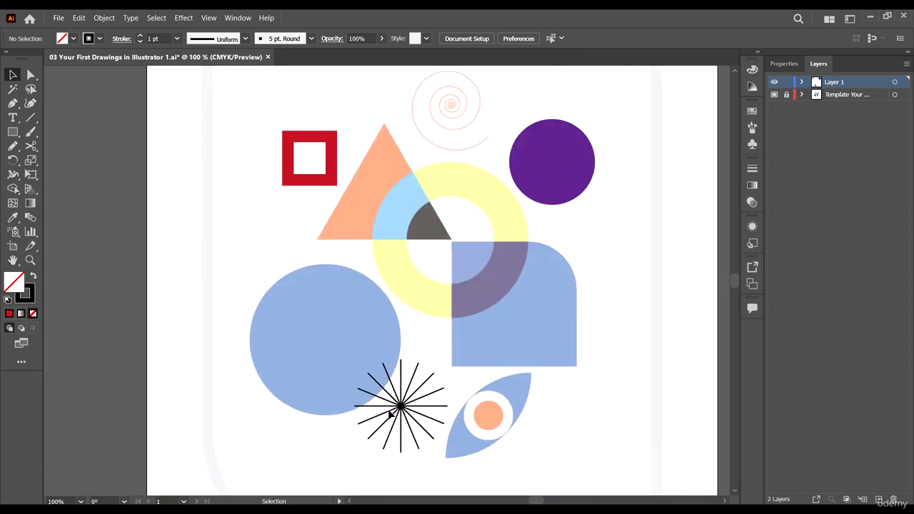
{"action": "scroll", "coordinate": [397, 269], "scroll_direction": "down", "scroll_amount": 2}
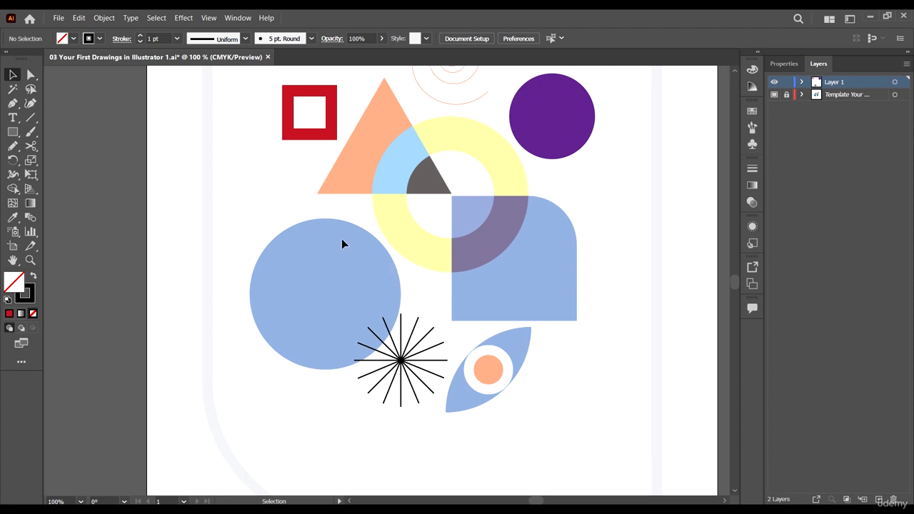
{"action": "left_click", "coordinate": [13, 131]}
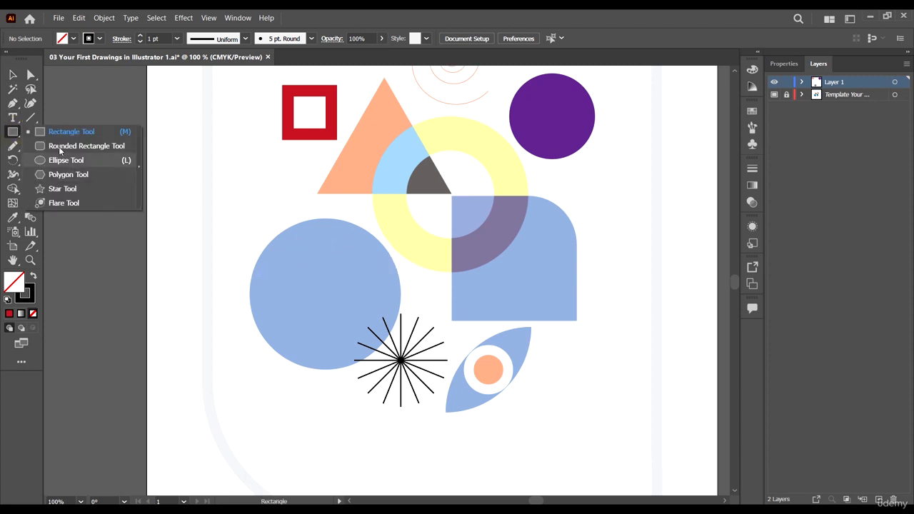
{"action": "left_click", "coordinate": [65, 160]}
{"action": "scroll", "coordinate": [326, 265], "scroll_direction": "down", "scroll_amount": 2}
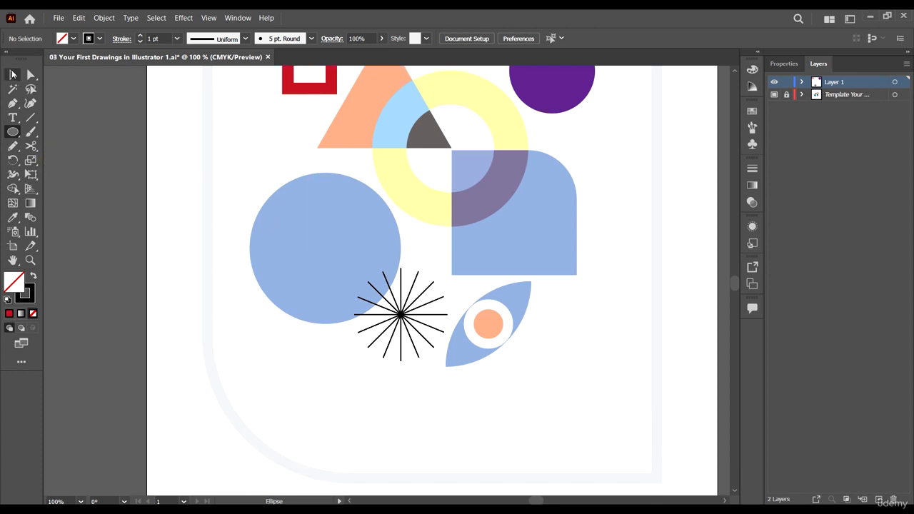
{"action": "left_click", "coordinate": [12, 75]}
Copy and paste the purple circle, shift the pasted duplicate, and delete it again
{"action": "scroll", "coordinate": [431, 150], "scroll_direction": "up", "scroll_amount": 2}
{"action": "left_click", "coordinate": [547, 104]}
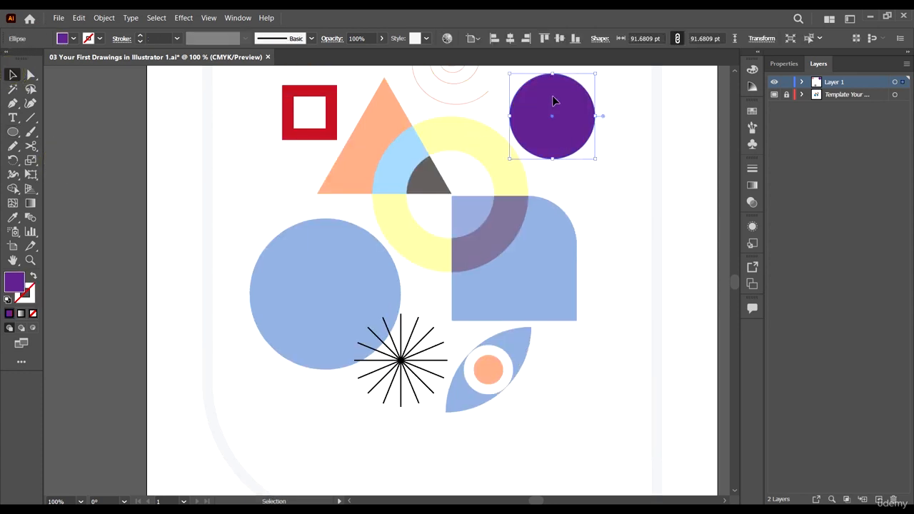
{"action": "left_click", "coordinate": [79, 17]}
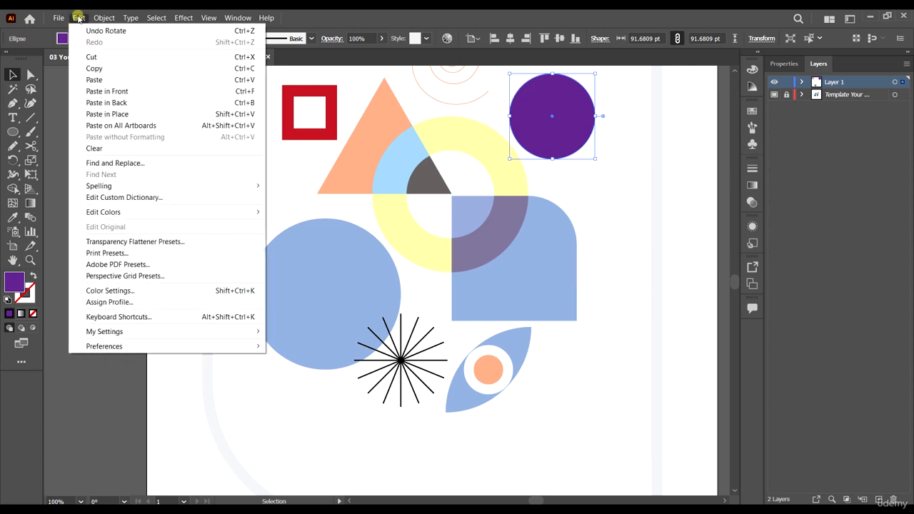
{"action": "left_click", "coordinate": [112, 69]}
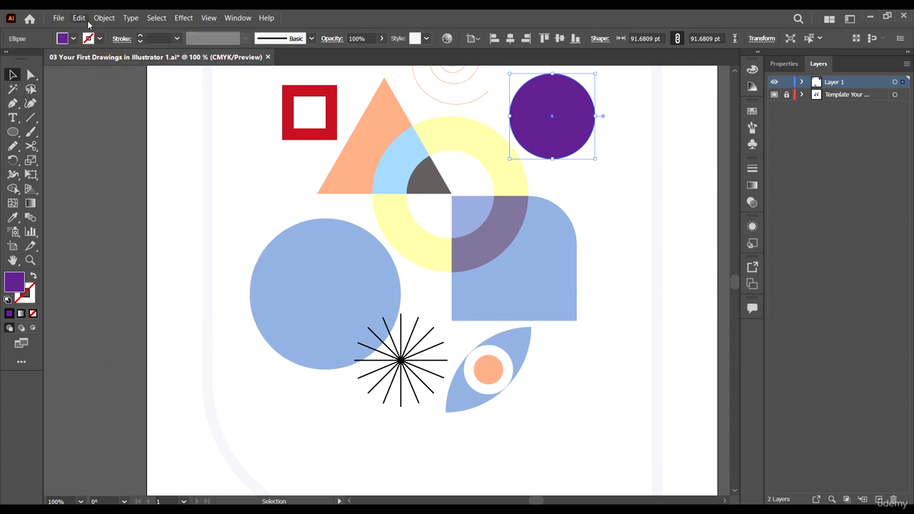
{"action": "left_click", "coordinate": [97, 18]}
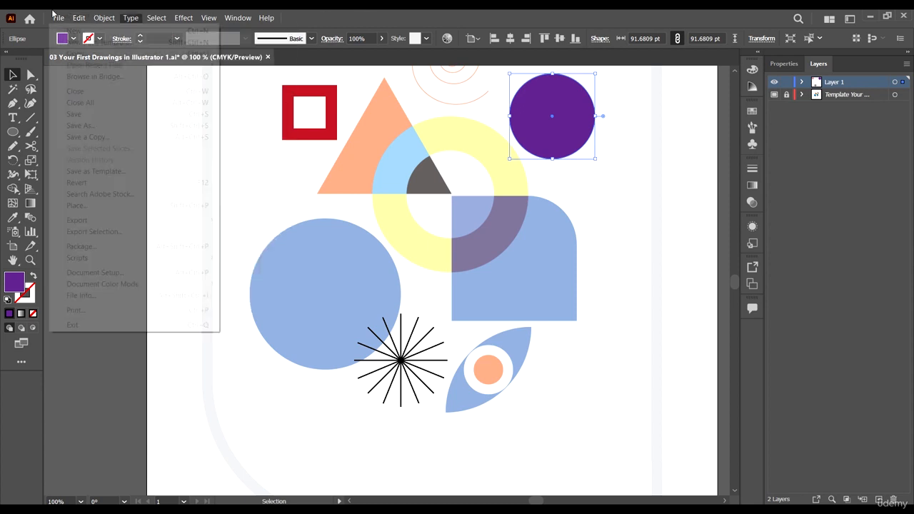
{"action": "left_click", "coordinate": [54, 13]}
{"action": "left_click", "coordinate": [80, 18]}
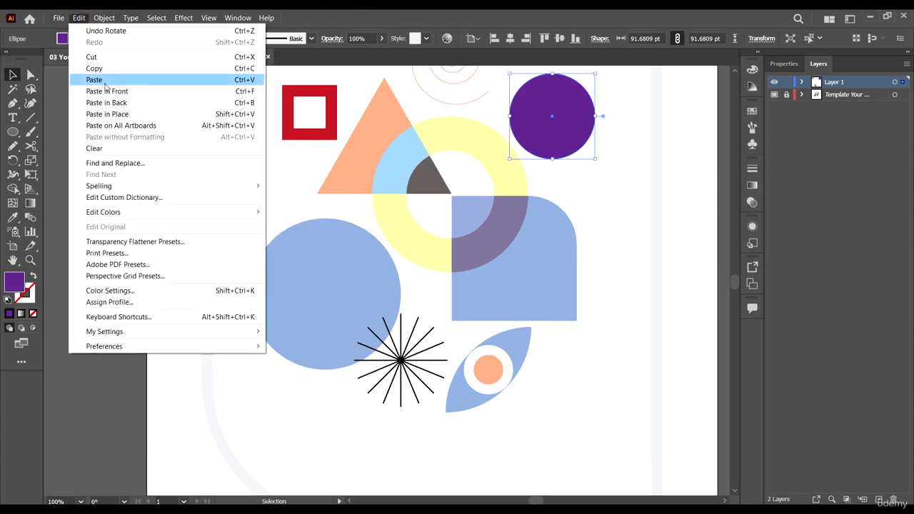
{"action": "left_click", "coordinate": [100, 78]}
{"action": "left_click_drag", "start_coordinate": [383, 264], "coordinate": [421, 178]}
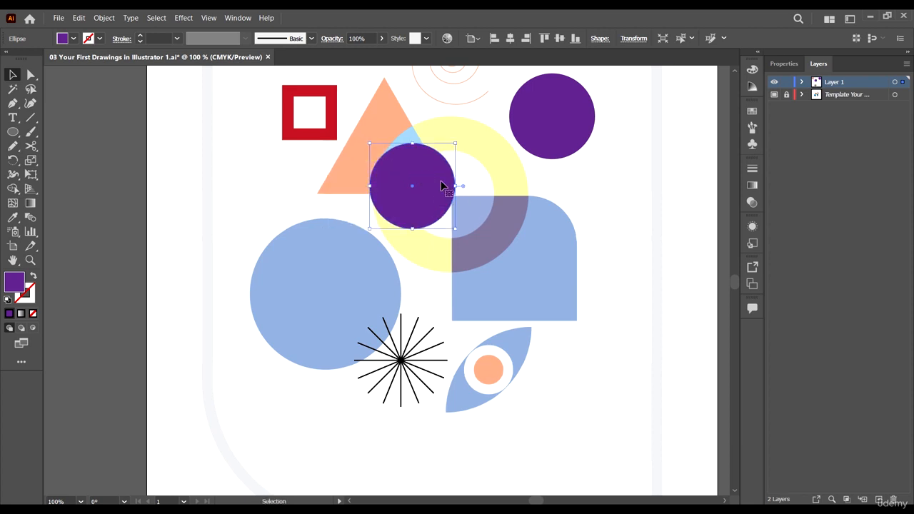
{"action": "key", "text": "Delete"}
Duplicate the purple circle onto the centre of the large blue circle and enlarge the duplicate proportionally to nearly cover it
{"action": "left_click", "coordinate": [546, 116]}
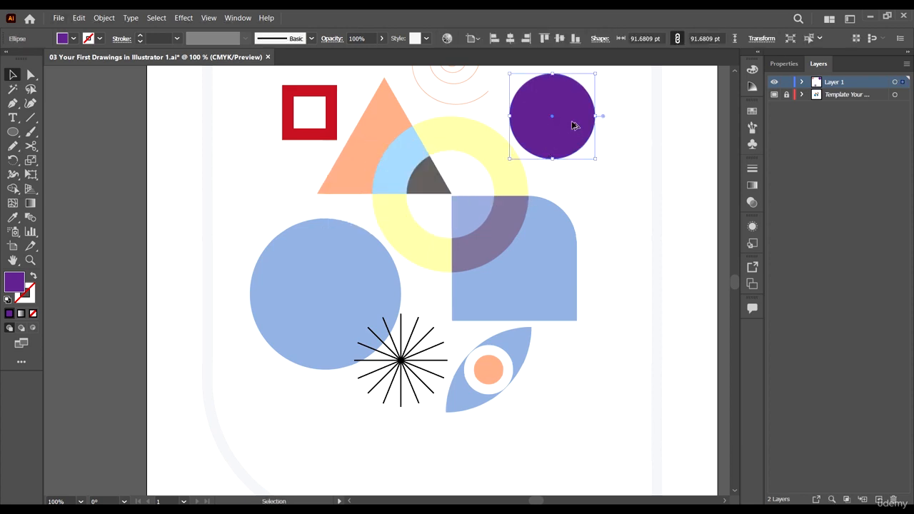
{"action": "left_click_drag", "start_coordinate": [575, 126], "coordinate": [350, 295]}
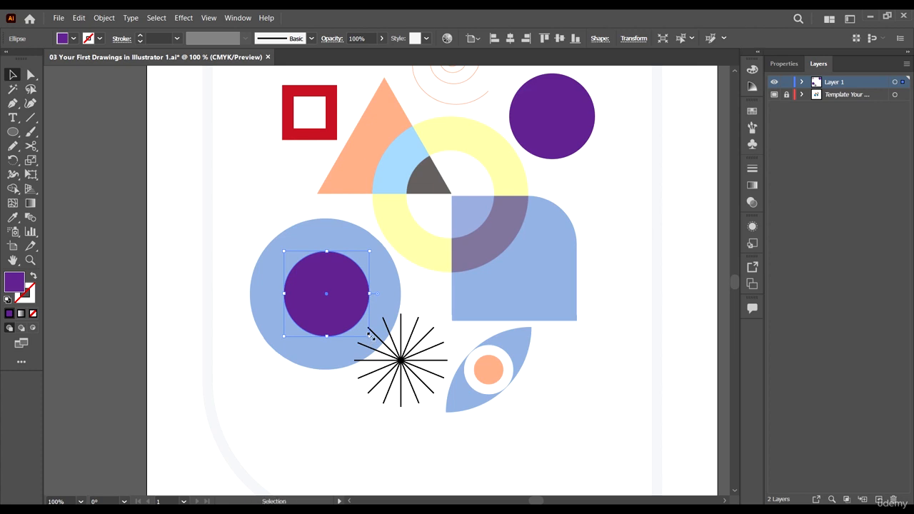
{"action": "left_click_drag", "start_coordinate": [370, 336], "coordinate": [393, 372]}
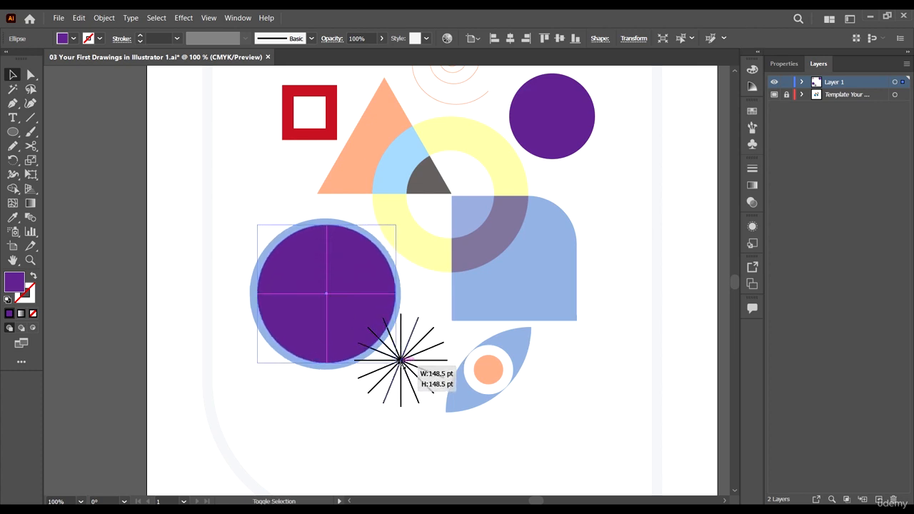
{"action": "key", "text": "ctrl+="}
{"action": "scroll", "coordinate": [250, 185], "scroll_direction": "up", "scroll_amount": 2}
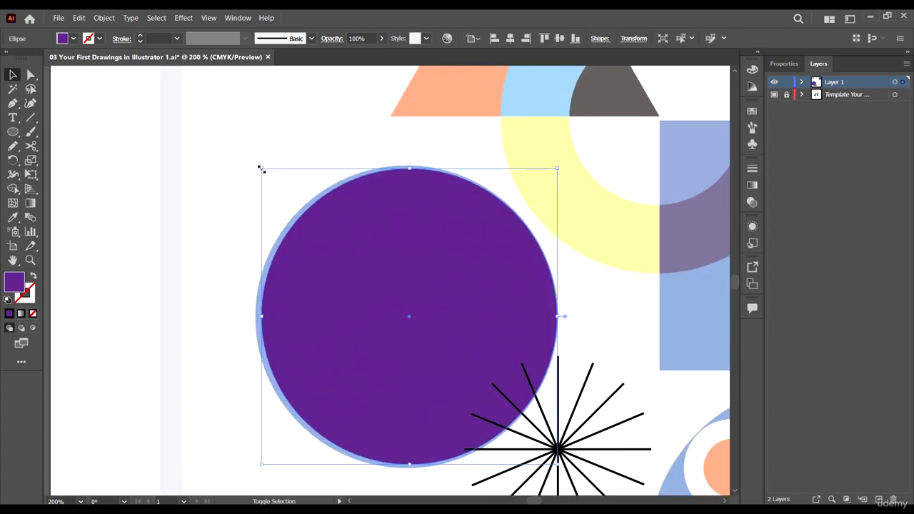
Scale the large purple circle outward from its corners, keeping it round, until it covers the blue template circle
{"action": "left_click_drag", "start_coordinate": [261, 169], "coordinate": [241, 162]}
{"action": "scroll", "coordinate": [330, 268], "scroll_direction": "down", "scroll_amount": 3}
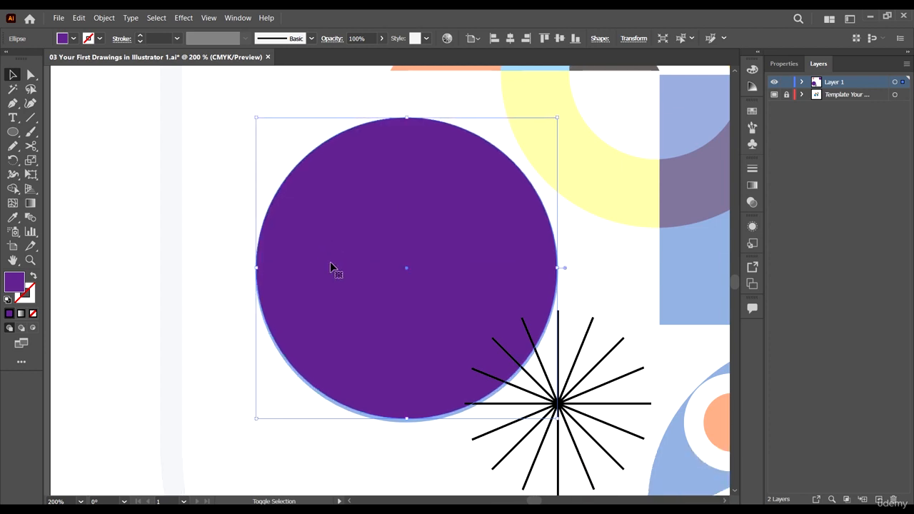
{"action": "scroll", "coordinate": [330, 268], "scroll_direction": "down", "scroll_amount": 1}
{"action": "left_click_drag", "start_coordinate": [258, 396], "coordinate": [252, 412]}
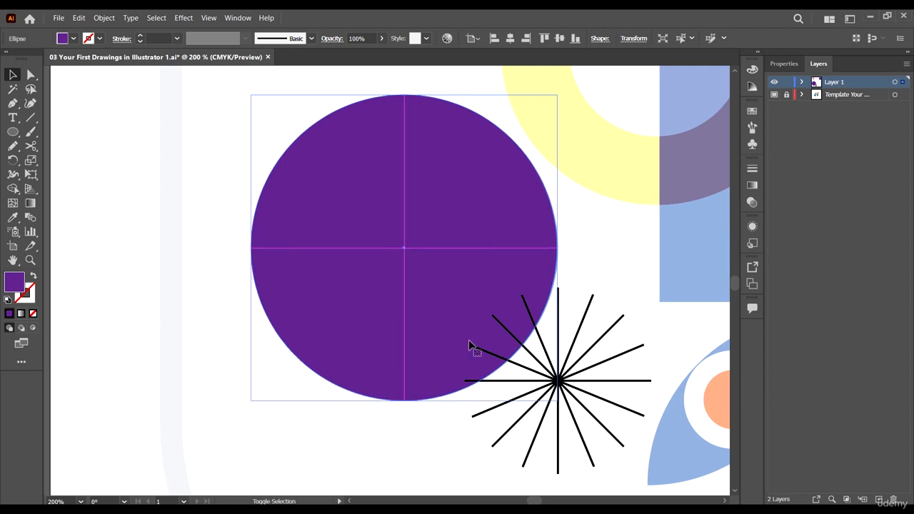
{"action": "left_click_drag", "start_coordinate": [557, 401], "coordinate": [563, 404]}
Remove the fill from the large purple circle to expose the blue template circle beneath it
{"action": "scroll", "coordinate": [471, 287], "scroll_direction": "down", "scroll_amount": 4}
{"action": "scroll", "coordinate": [508, 284], "scroll_direction": "up", "scroll_amount": 2}
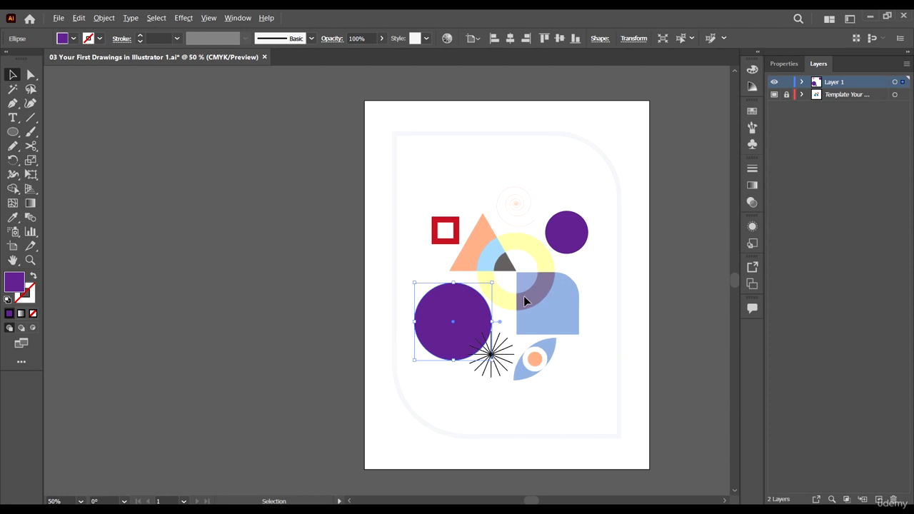
{"action": "scroll", "coordinate": [525, 298], "scroll_direction": "up", "scroll_amount": 3}
{"action": "scroll", "coordinate": [394, 362], "scroll_direction": "down", "scroll_amount": 1}
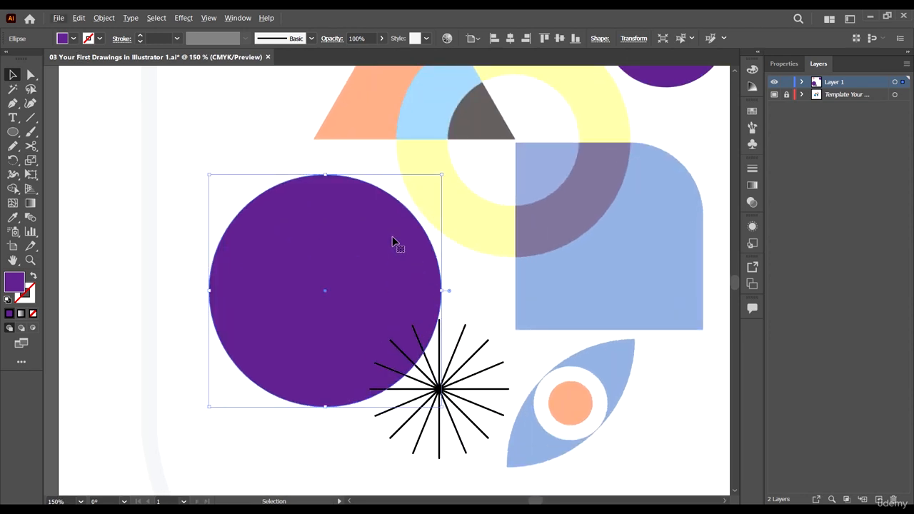
{"action": "scroll", "coordinate": [392, 236], "scroll_direction": "down", "scroll_amount": 2}
{"action": "left_click", "coordinate": [32, 314]}
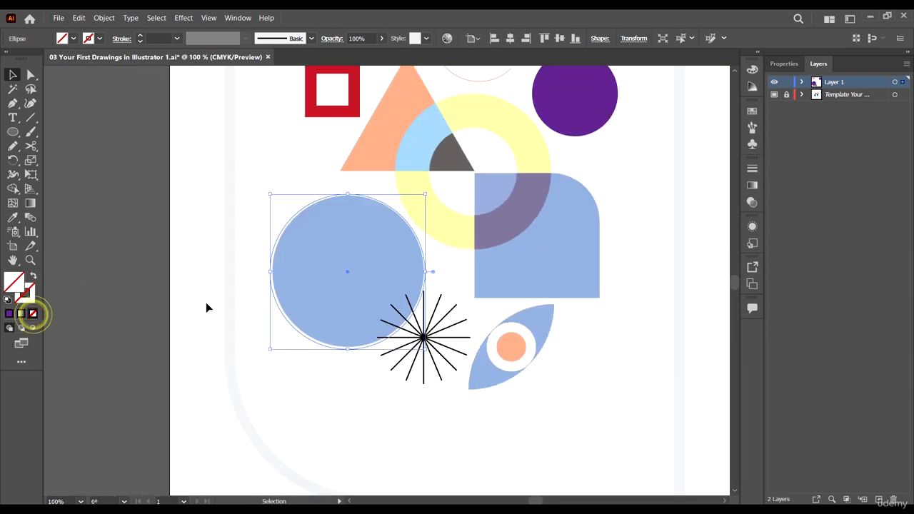
Shrink the unfilled circle slightly from its corners so its outline matches the edge of the blue template circle
{"action": "scroll", "coordinate": [350, 326], "scroll_direction": "up", "scroll_amount": 1}
{"action": "scroll", "coordinate": [277, 341], "scroll_direction": "up", "scroll_amount": 2}
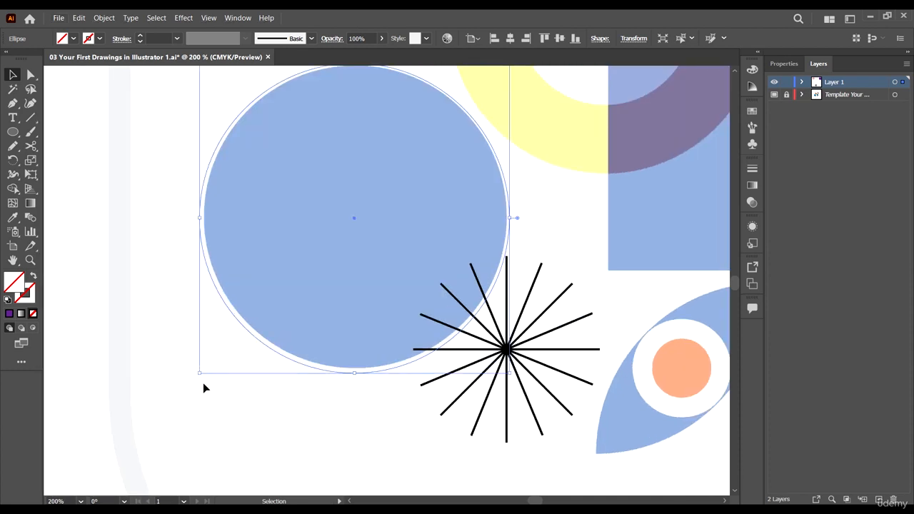
{"action": "left_click_drag", "start_coordinate": [197, 370], "coordinate": [199, 369]}
{"action": "scroll", "coordinate": [518, 146], "scroll_direction": "up", "scroll_amount": 3}
{"action": "left_click_drag", "start_coordinate": [511, 156], "coordinate": [507, 157]}
Fill the large unfilled circle with a medium blue swatch from the swatch library and deselect it
{"action": "left_click", "coordinate": [73, 39]}
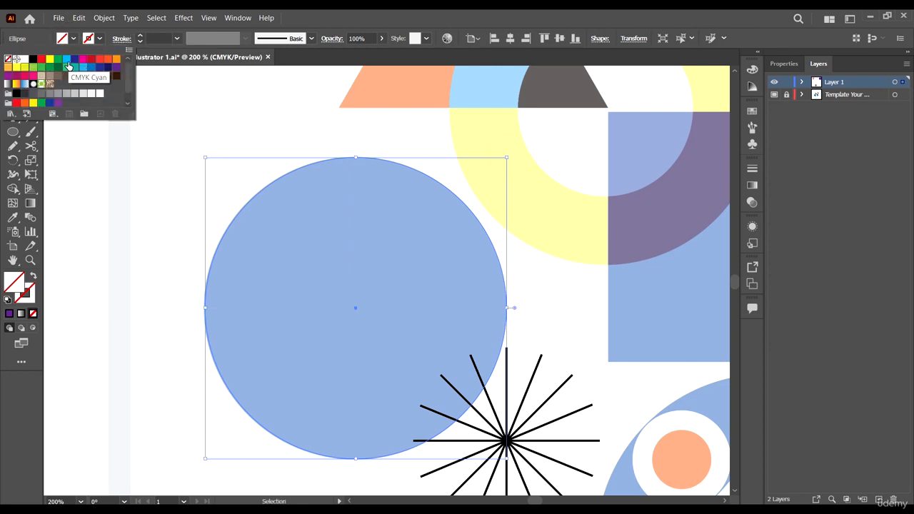
{"action": "left_click", "coordinate": [80, 67]}
{"action": "left_click", "coordinate": [143, 236]}
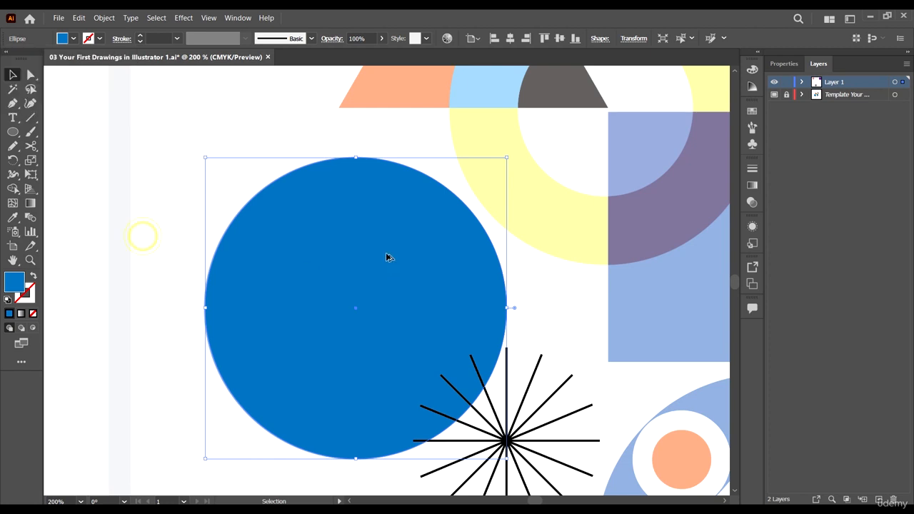
{"action": "scroll", "coordinate": [386, 257], "scroll_direction": "down", "scroll_amount": 5}
{"action": "scroll", "coordinate": [429, 291], "scroll_direction": "up", "scroll_amount": 3}
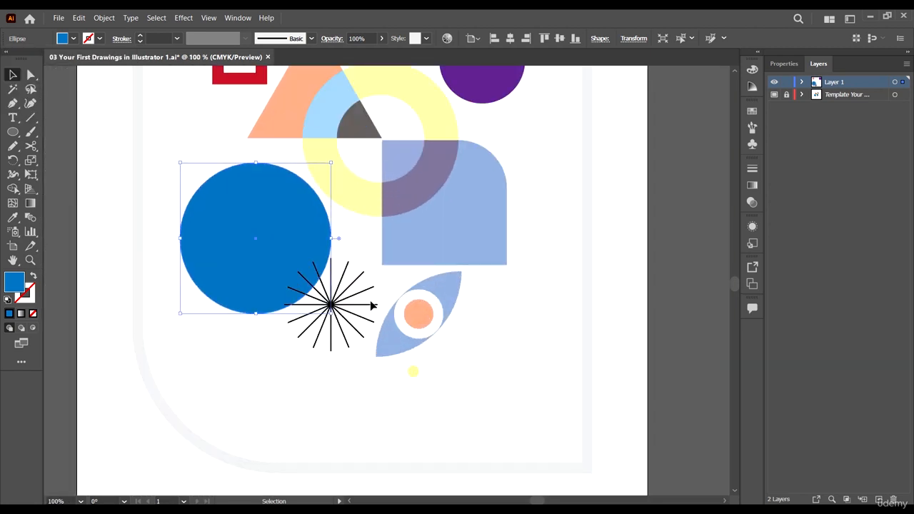
{"action": "left_click", "coordinate": [413, 372]}
Select all the black lines of the starburst beside the large blue circle and group them
{"action": "scroll", "coordinate": [286, 300], "scroll_direction": "up", "scroll_amount": 2}
{"action": "scroll", "coordinate": [300, 353], "scroll_direction": "up", "scroll_amount": 2}
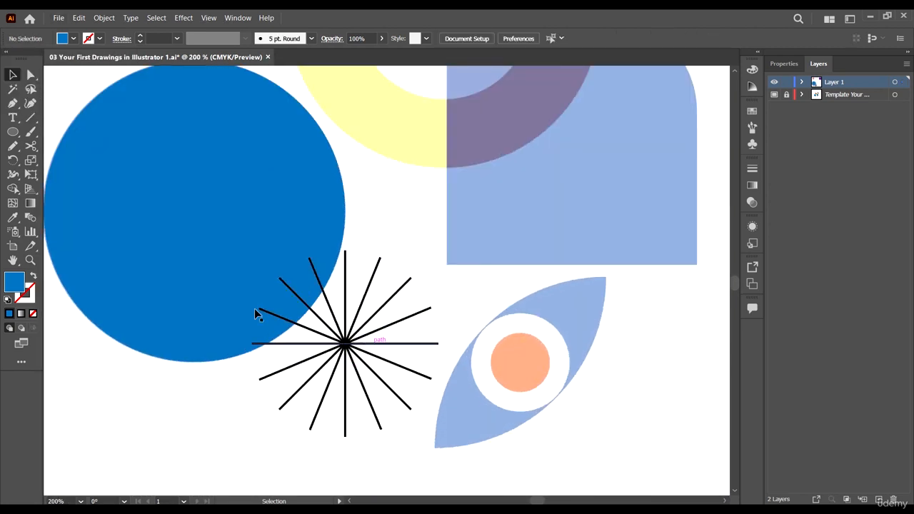
{"action": "scroll", "coordinate": [257, 315], "scroll_direction": "down", "scroll_amount": 1}
{"action": "left_click", "coordinate": [372, 406]}
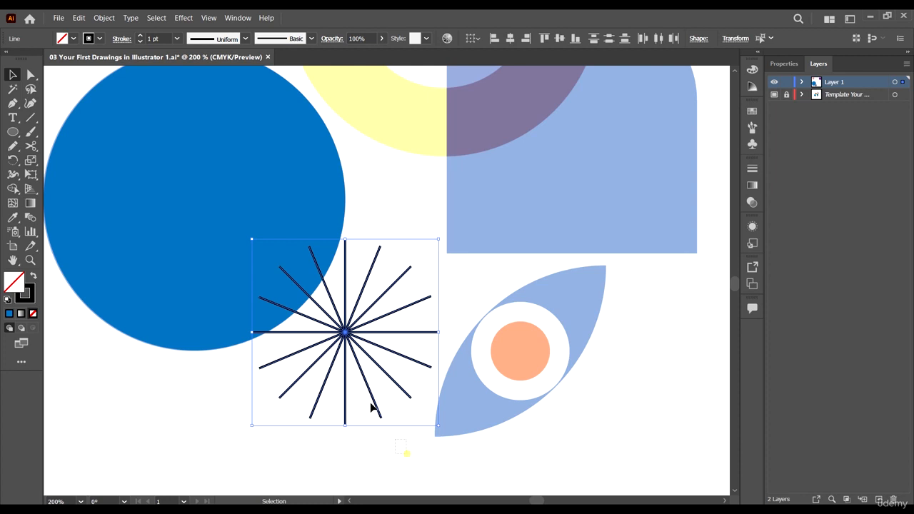
{"action": "right_click", "coordinate": [346, 333]}
{"action": "left_click", "coordinate": [379, 187]}
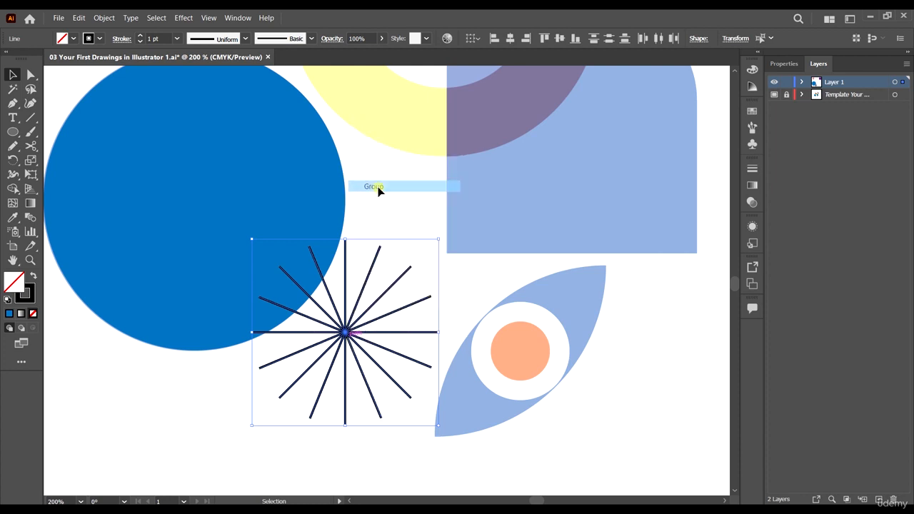
{"action": "scroll", "coordinate": [407, 361], "scroll_direction": "down", "scroll_amount": 3}
{"action": "left_click", "coordinate": [274, 283]}
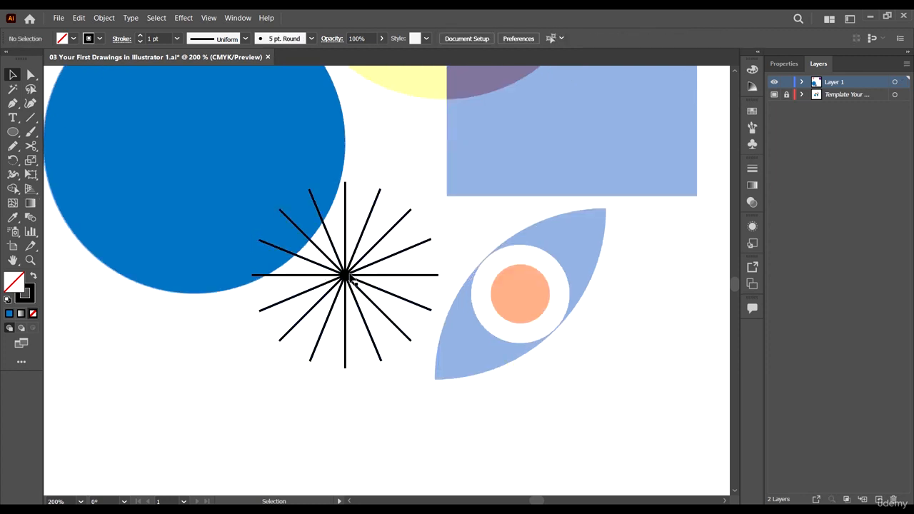
{"action": "left_click", "coordinate": [351, 286]}
Send the grouped starburst backward one level in the stacking order
{"action": "scroll", "coordinate": [529, 281], "scroll_direction": "down", "scroll_amount": 5}
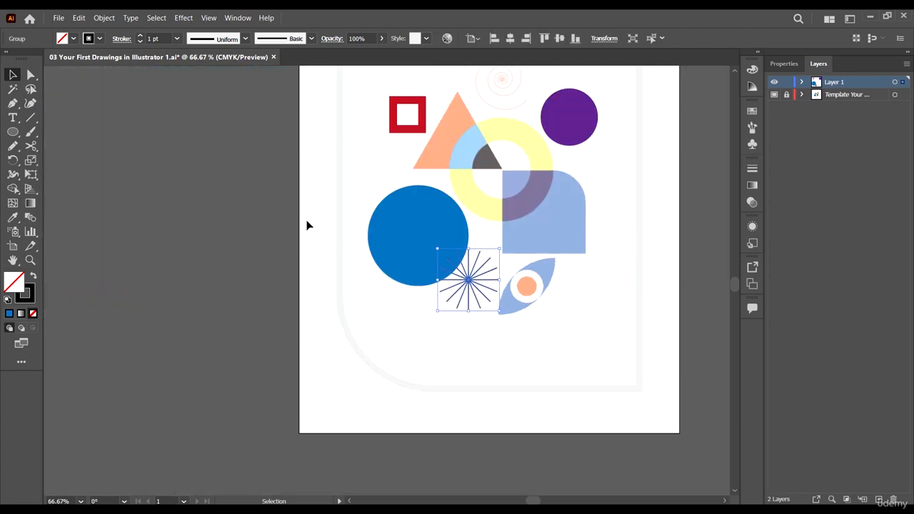
{"action": "scroll", "coordinate": [485, 266], "scroll_direction": "up", "scroll_amount": 7}
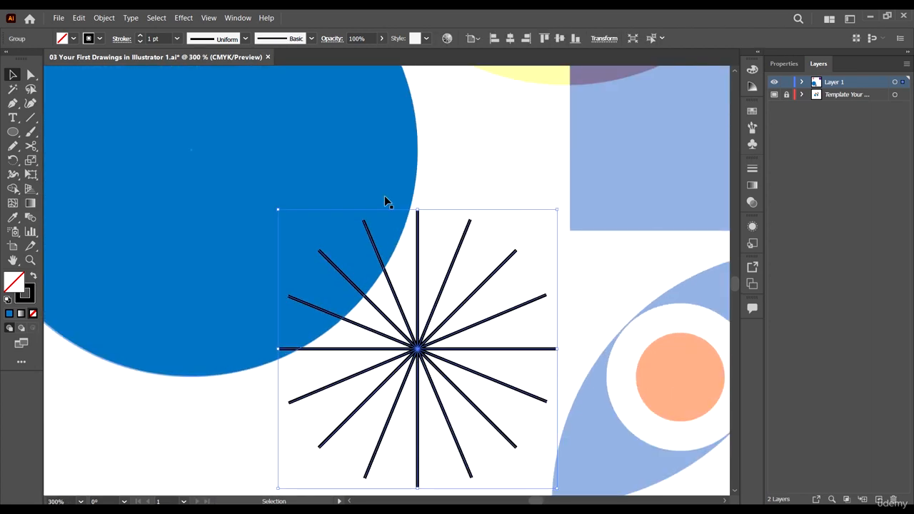
{"action": "left_click", "coordinate": [363, 158]}
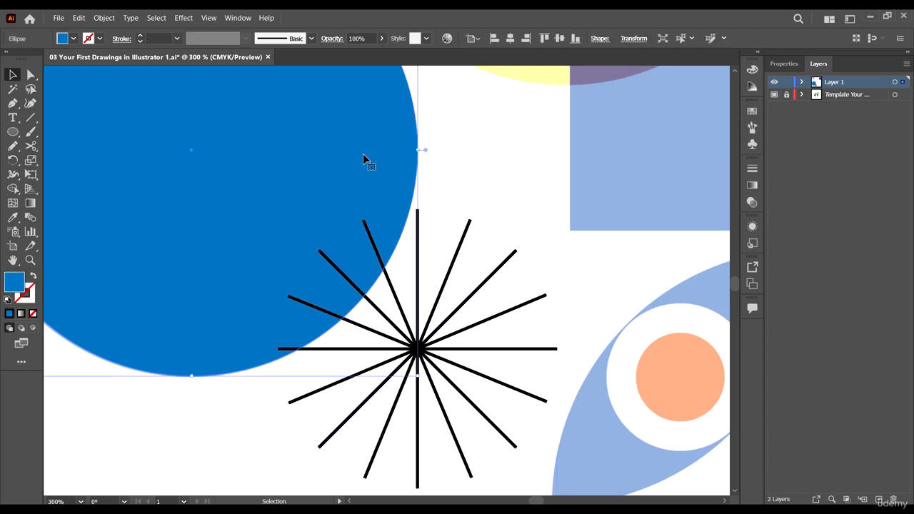
{"action": "left_click", "coordinate": [442, 361]}
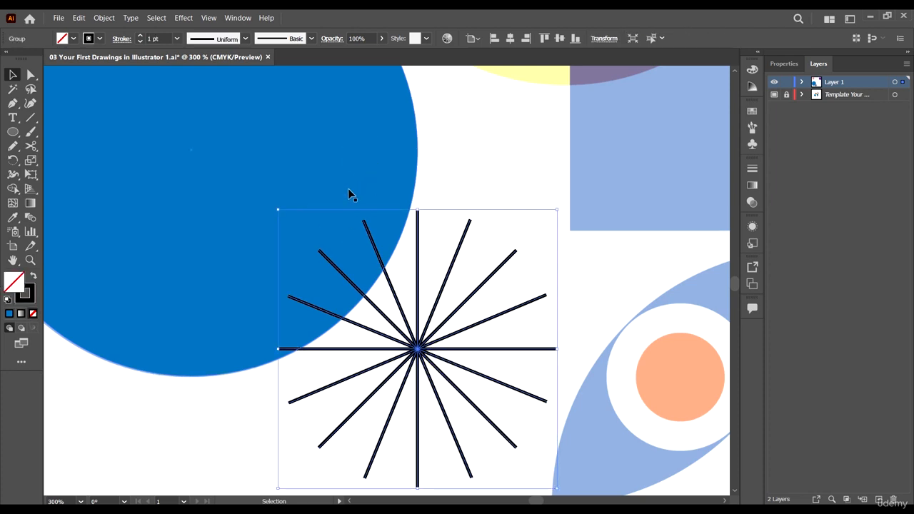
{"action": "scroll", "coordinate": [366, 229], "scroll_direction": "down", "scroll_amount": 1}
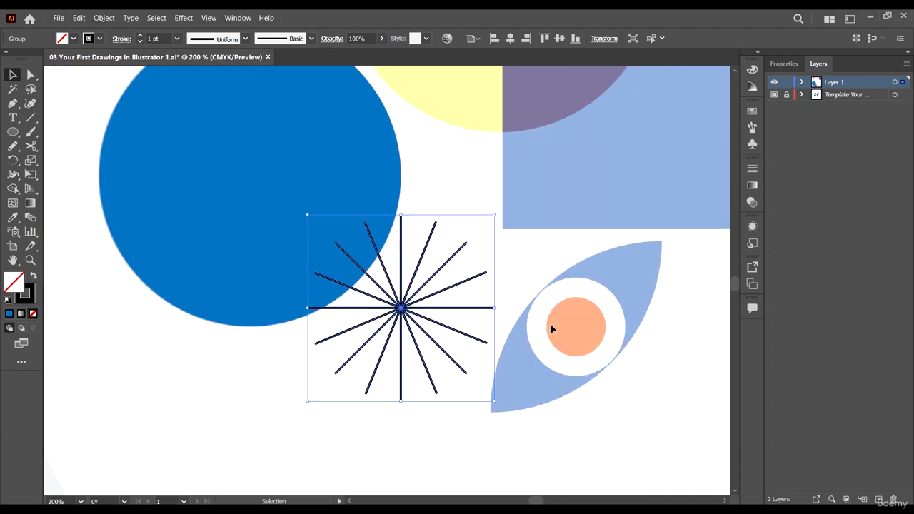
{"action": "scroll", "coordinate": [415, 176], "scroll_direction": "up", "scroll_amount": 1}
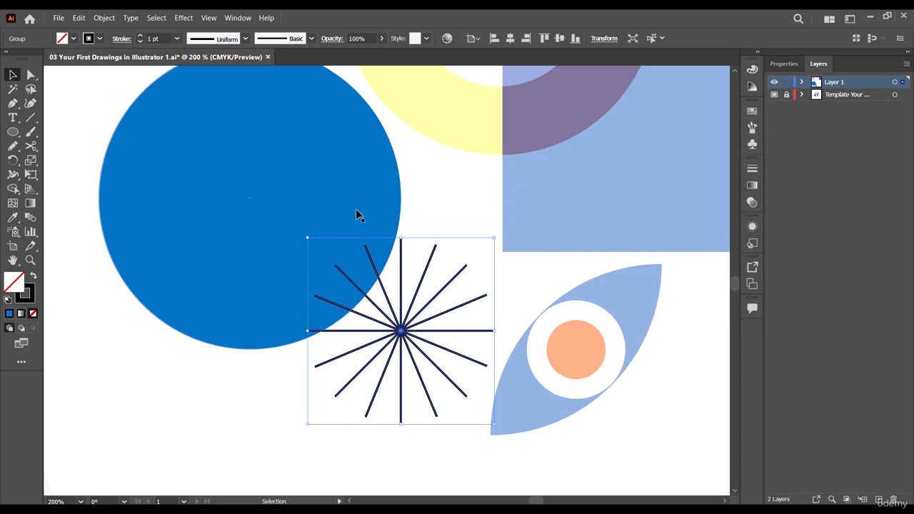
{"action": "right_click", "coordinate": [403, 335]}
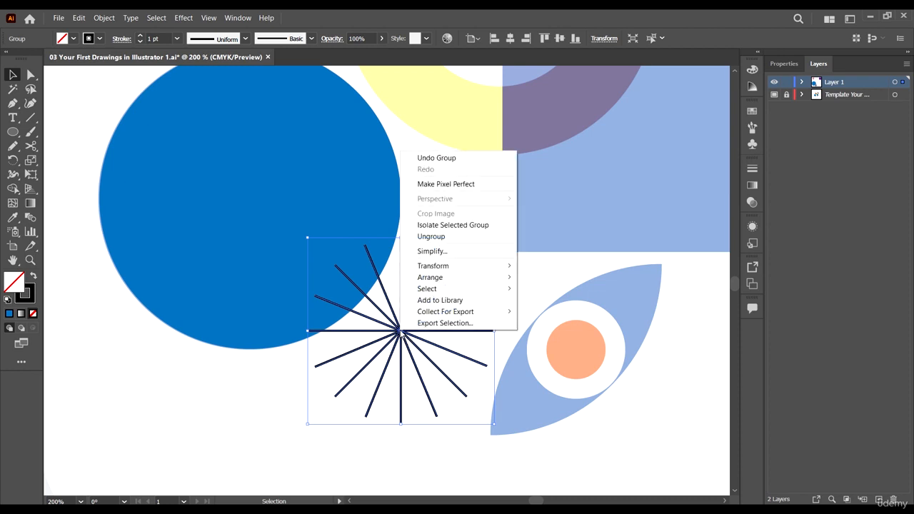
{"action": "mouse_move", "coordinate": [461, 277]}
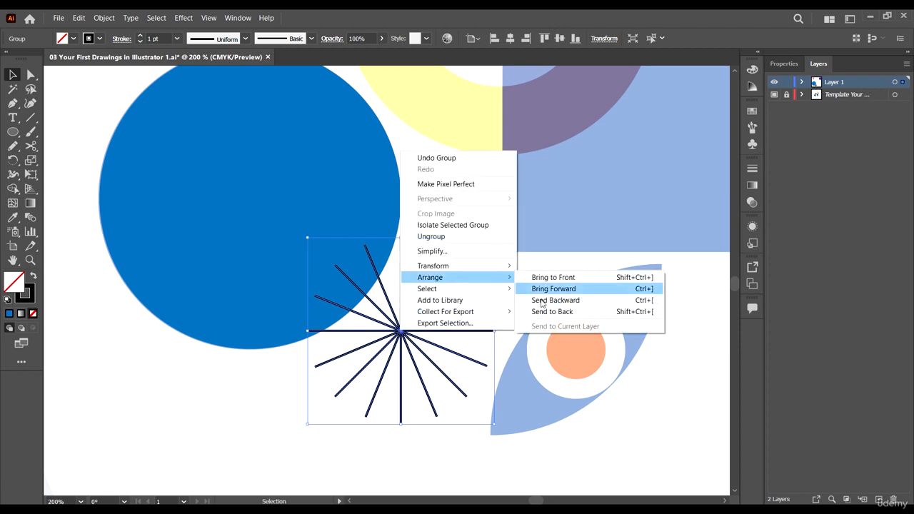
{"action": "left_click", "coordinate": [562, 301]}
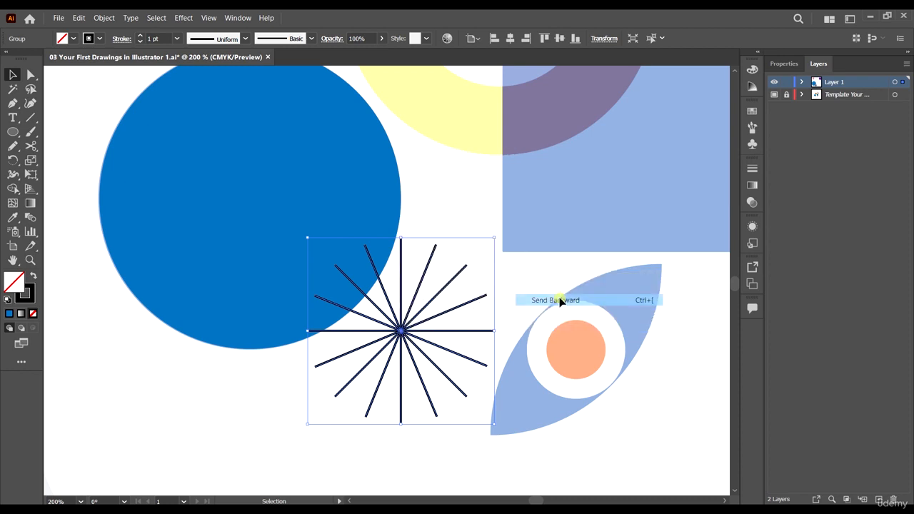
{"action": "right_click", "coordinate": [395, 333]}
{"action": "mouse_move", "coordinate": [450, 283]}
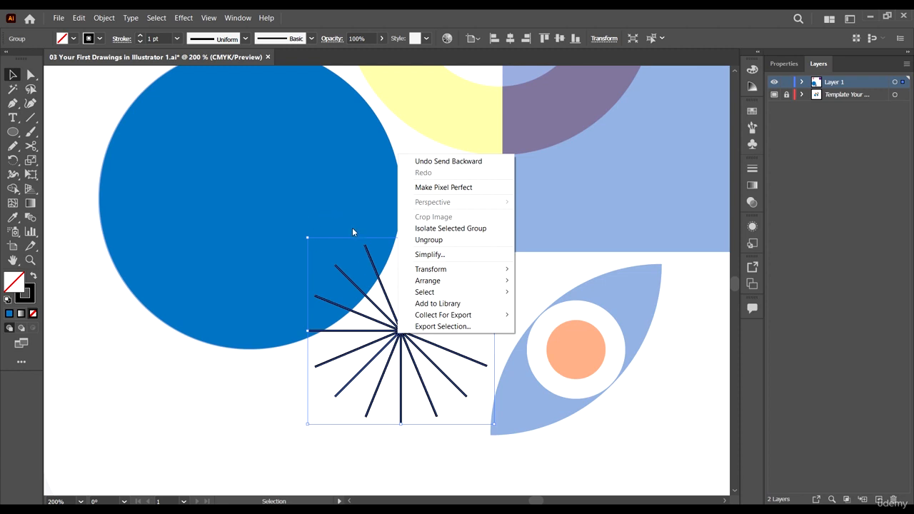
{"action": "left_click", "coordinate": [263, 151]}
{"action": "key", "text": "ctrl+minus"}
{"action": "key", "text": "ctrl+minus"}
{"action": "key", "text": "ctrl+minus"}
{"action": "key", "text": "ctrl+minus"}
{"action": "key", "text": "ctrl+minus"}
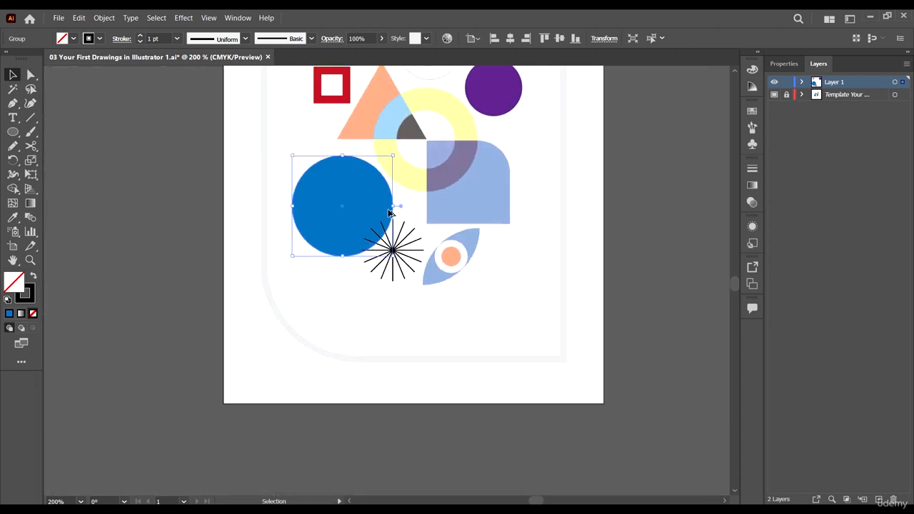
{"action": "key", "text": "ctrl+plus"}
{"action": "key", "text": "ctrl+plus"}
{"action": "key", "text": "ctrl+plus"}
{"action": "key", "text": "ctrl+plus"}
{"action": "key", "text": "ctrl+plus"}
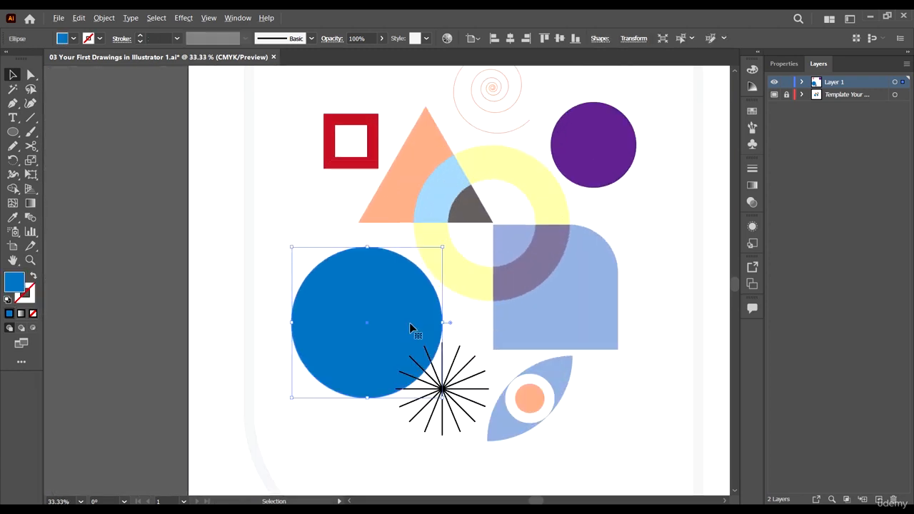
{"action": "key", "text": "ctrl+minus"}
{"action": "key", "text": "ctrl+minus"}
{"action": "key", "text": "ctrl+minus"}
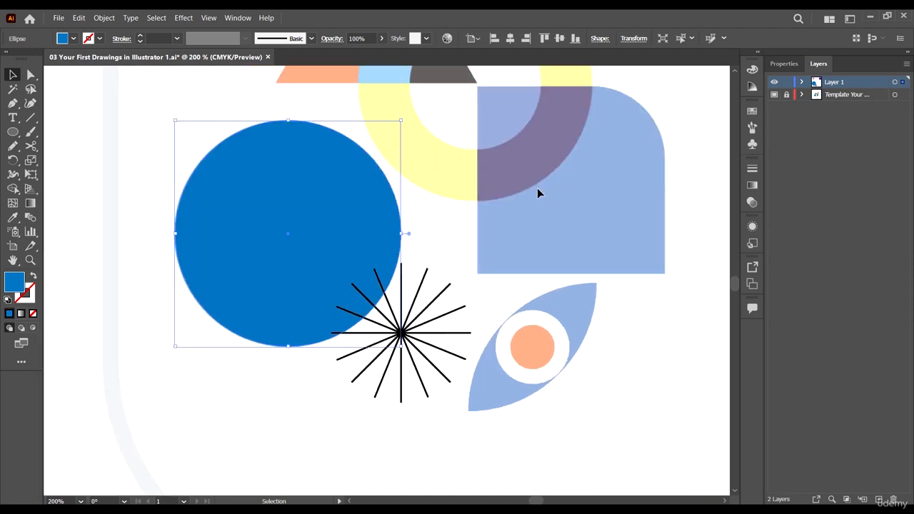
{"action": "key", "text": "ctrl+plus"}
{"action": "key", "text": "ctrl+plus"}
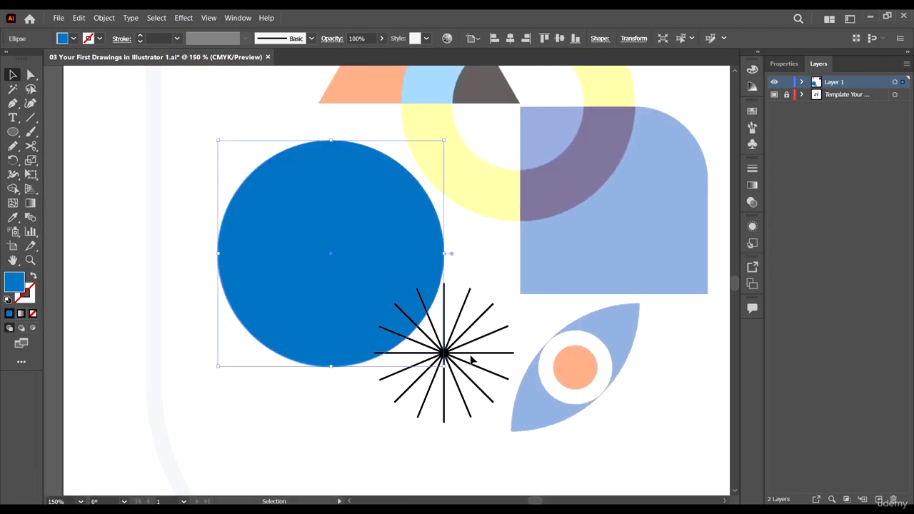
Send the starburst group to the back of its layer, behind the large blue circle
{"action": "left_click", "coordinate": [434, 342]}
{"action": "right_click", "coordinate": [471, 357]}
{"action": "mouse_move", "coordinate": [506, 300]}
{"action": "left_click", "coordinate": [607, 322]}
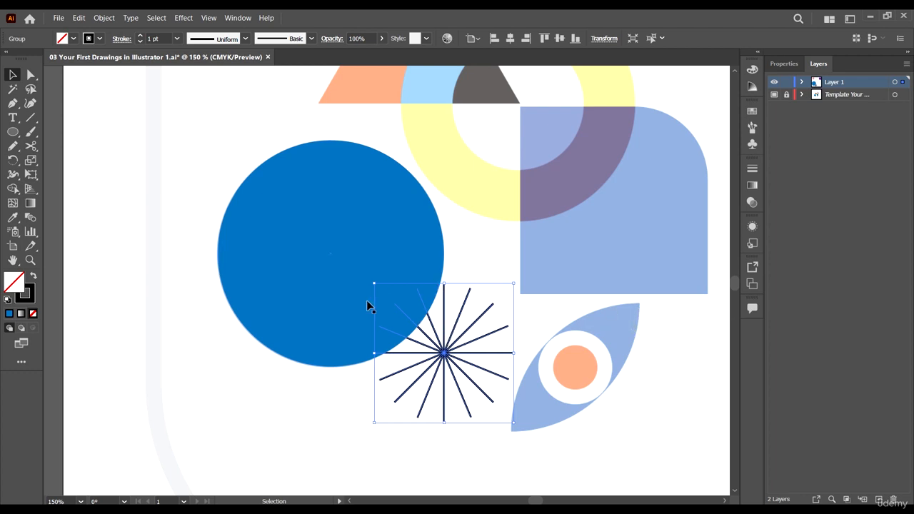
{"action": "key", "text": "ctrl+minus"}
{"action": "left_click", "coordinate": [332, 226]}
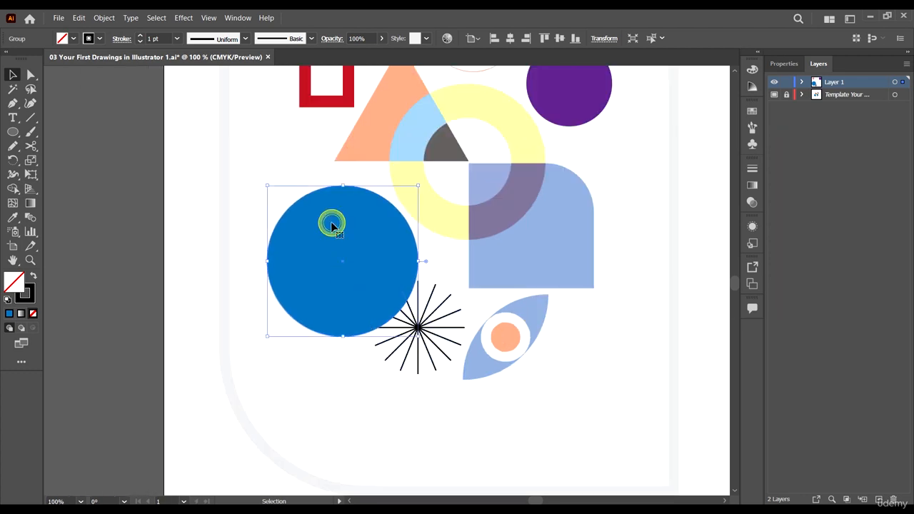
Undo the Send to Back and Send Backward changes made to the starburst group
{"action": "key", "text": "a"}
{"action": "left_click", "coordinate": [429, 335]}
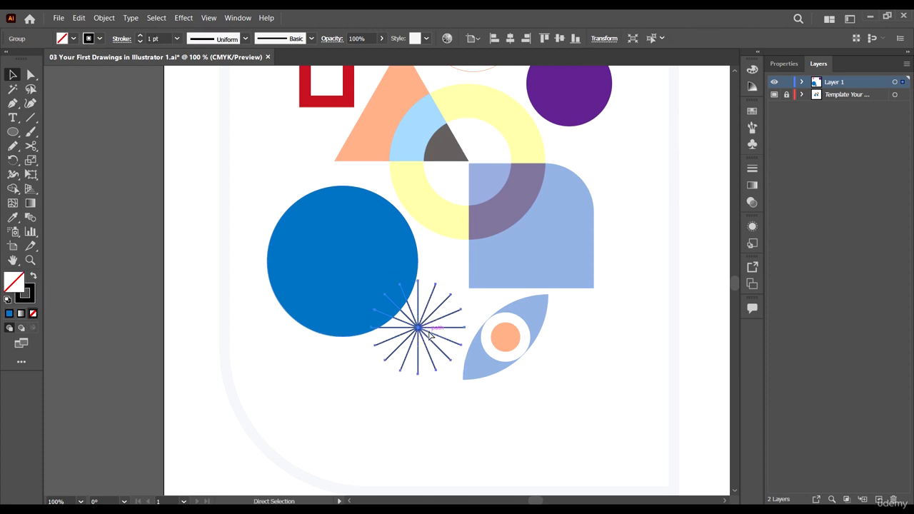
{"action": "left_click", "coordinate": [430, 343]}
{"action": "key", "text": "ctrl+plus"}
{"action": "key", "text": "ctrl+plus"}
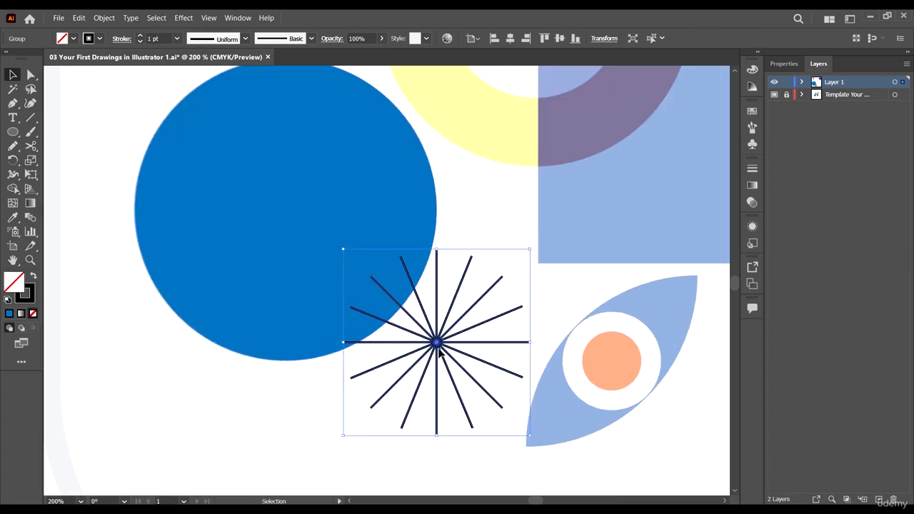
Move the starburst group behind every other object on its layer with Send to Back
{"action": "right_click", "coordinate": [442, 346]}
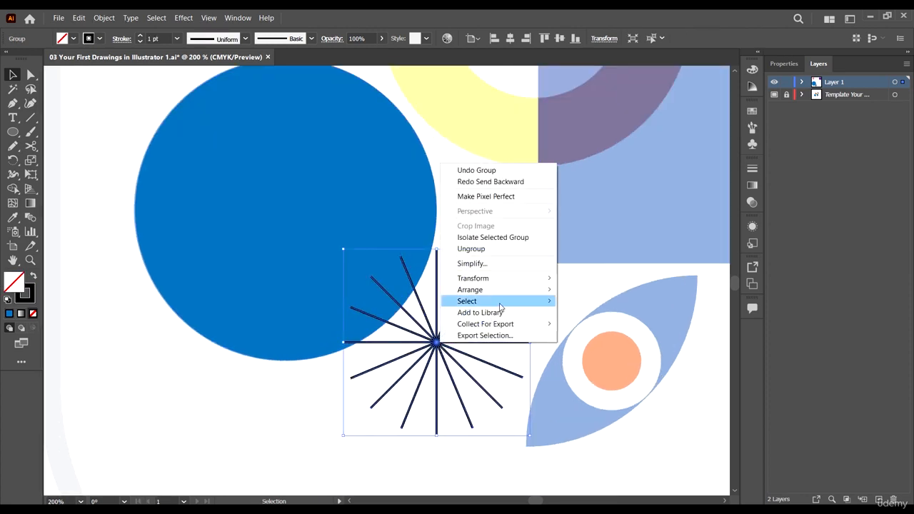
{"action": "mouse_move", "coordinate": [503, 290]}
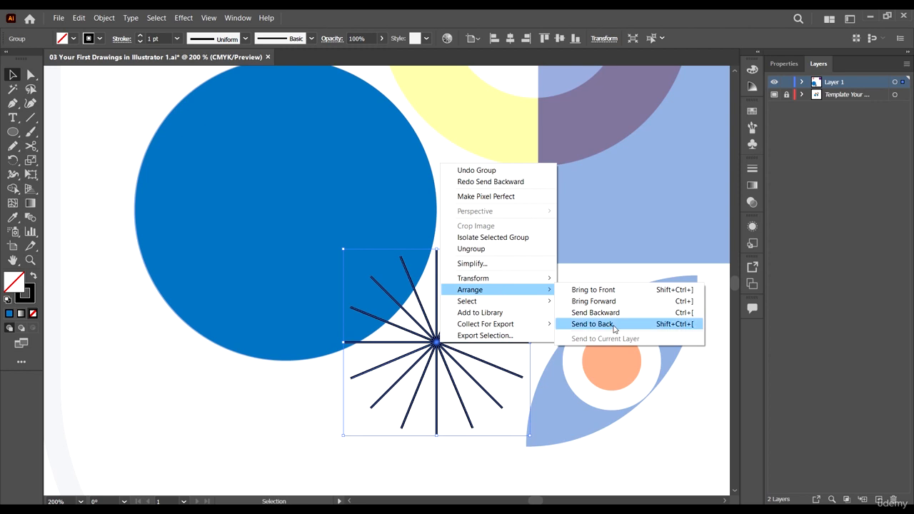
{"action": "left_click", "coordinate": [593, 324]}
{"action": "key", "text": "ctrl+minus"}
{"action": "key", "text": "ctrl+minus"}
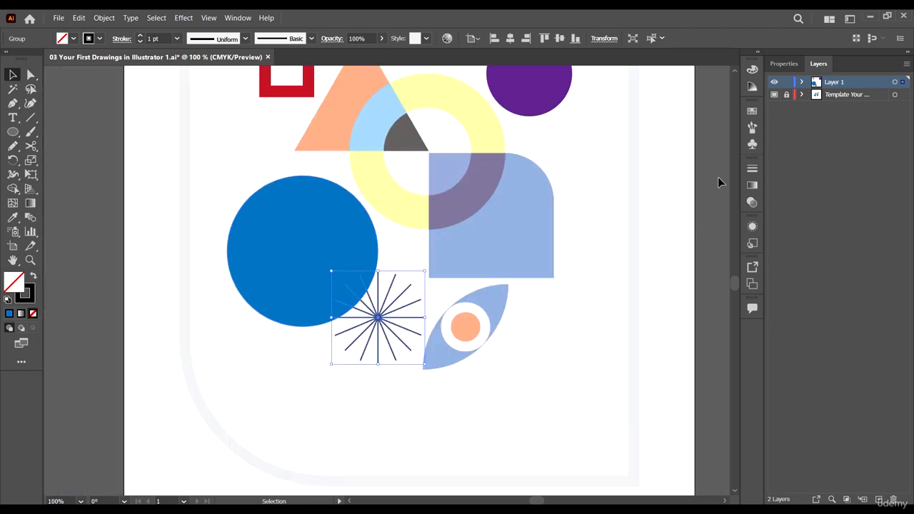
Bring the starburst group to the front, above the large blue circle, and deselect it
{"action": "scroll", "coordinate": [391, 323], "scroll_direction": "up", "scroll_amount": 1}
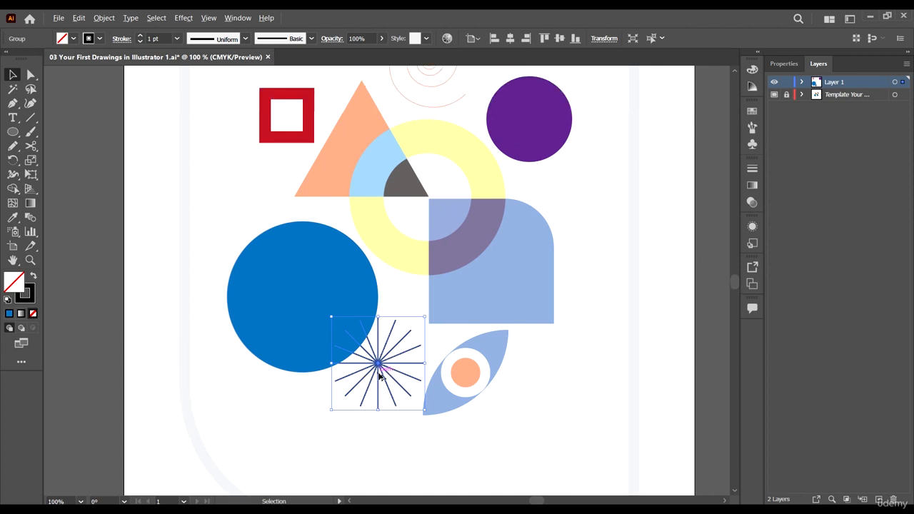
{"action": "scroll", "coordinate": [379, 370], "scroll_direction": "up", "scroll_amount": 2}
{"action": "right_click", "coordinate": [384, 355]}
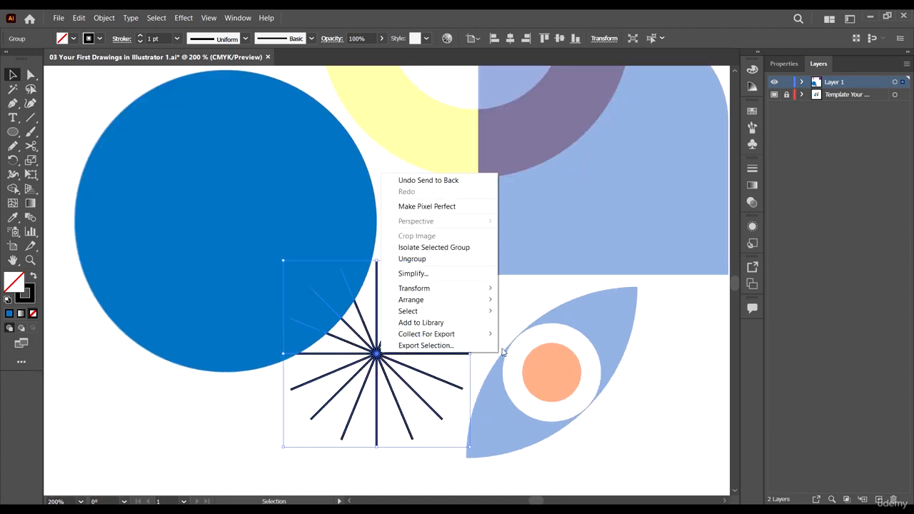
{"action": "left_click", "coordinate": [453, 300]}
{"action": "left_click", "coordinate": [585, 296]}
{"action": "left_click", "coordinate": [583, 326]}
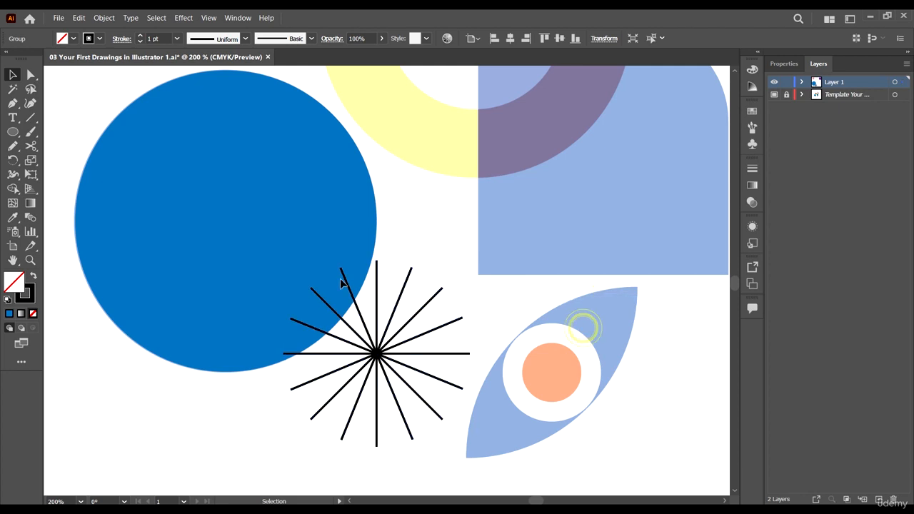
{"action": "scroll", "coordinate": [304, 277], "scroll_direction": "down", "scroll_amount": 2}
{"action": "scroll", "coordinate": [439, 303], "scroll_direction": "up", "scroll_amount": 1}
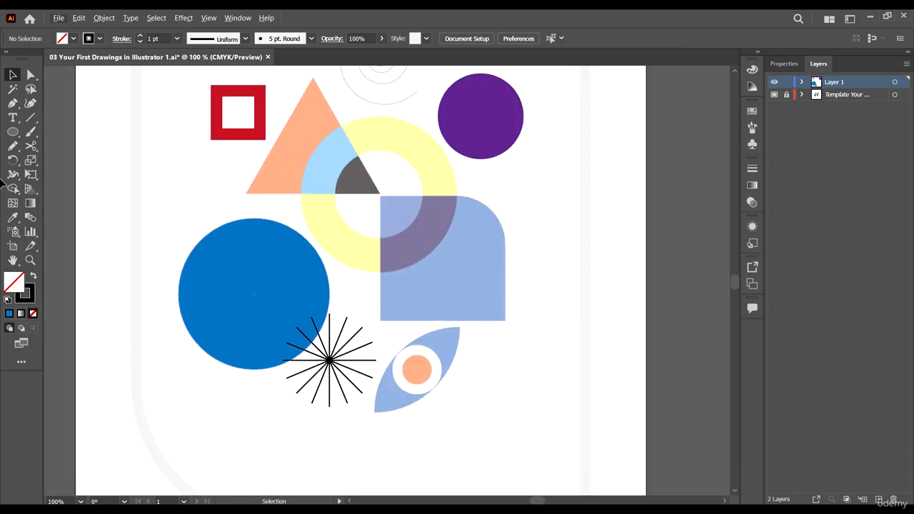
{"action": "left_click", "coordinate": [13, 133]}
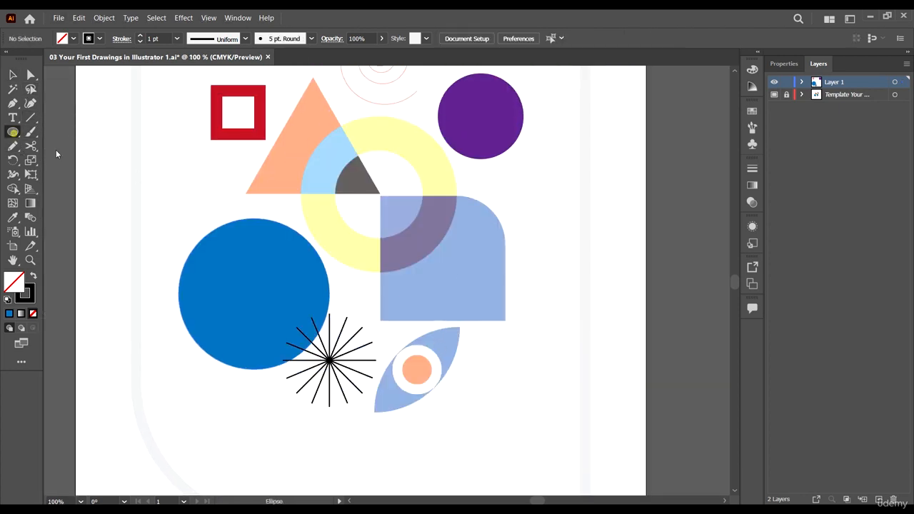
{"action": "scroll", "coordinate": [441, 270], "scroll_direction": "down", "scroll_amount": 2}
{"action": "scroll", "coordinate": [444, 356], "scroll_direction": "up", "scroll_amount": 1}
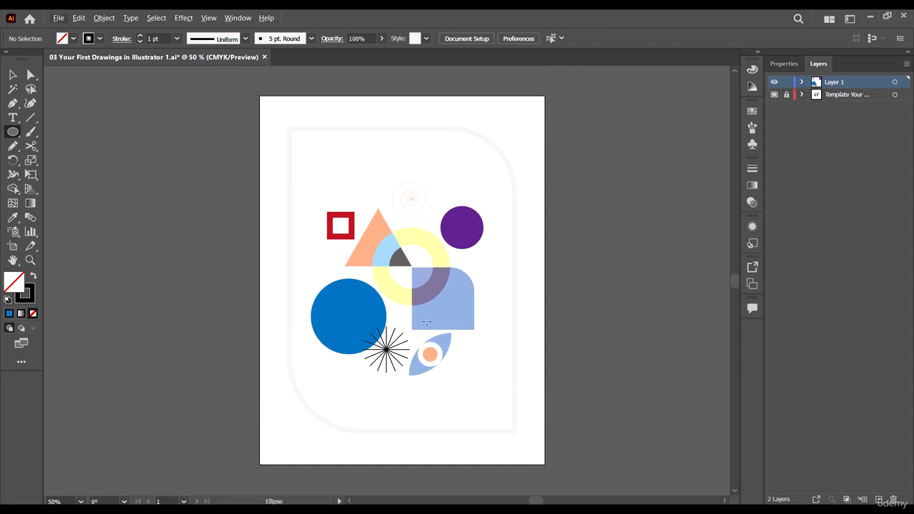
{"action": "scroll", "coordinate": [451, 352], "scroll_direction": "up", "scroll_amount": 3}
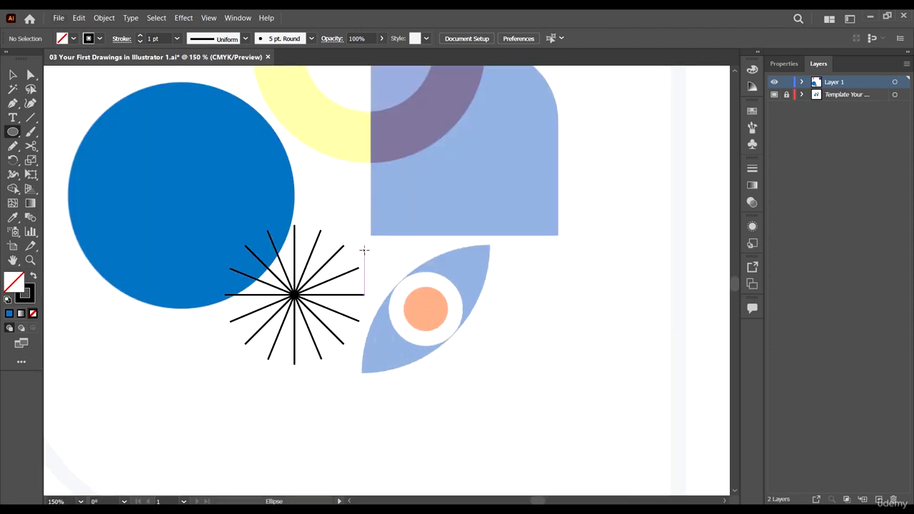
{"action": "left_click_drag", "start_coordinate": [363, 250], "coordinate": [442, 315]}
Draw a square enclosing the template's eye from its upper-right tip to its lower-left tip and remove the square's stroke
{"action": "left_click_drag", "start_coordinate": [20, 133], "coordinate": [61, 132]}
{"action": "left_click_drag", "start_coordinate": [491, 246], "coordinate": [361, 374]}
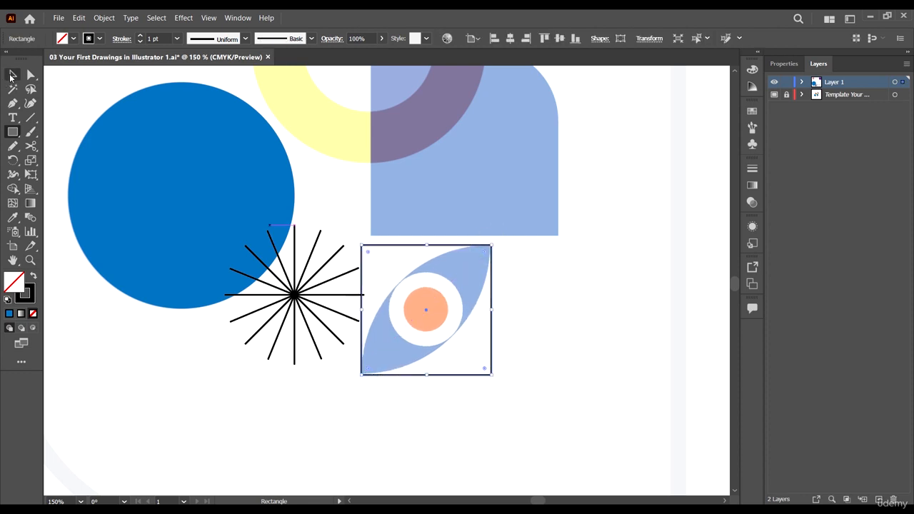
{"action": "left_click", "coordinate": [12, 75]}
{"action": "left_click", "coordinate": [99, 38]}
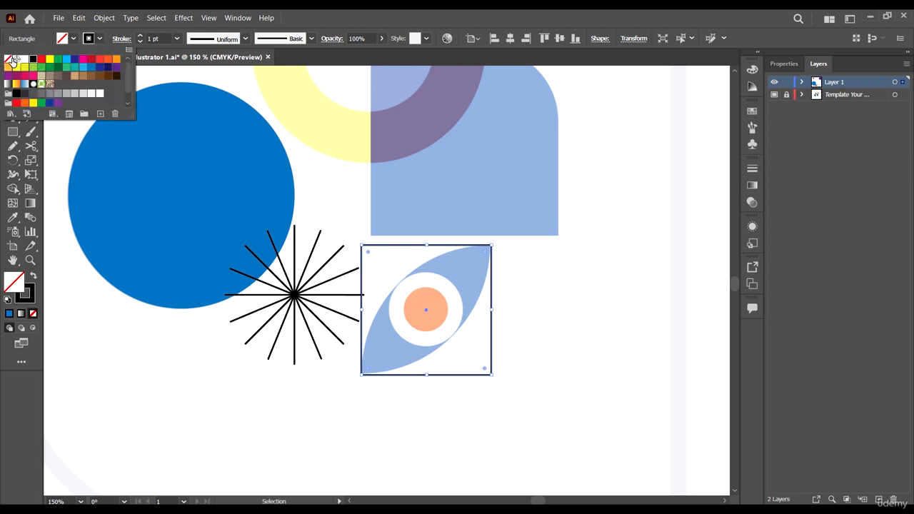
{"action": "left_click", "coordinate": [10, 61]}
Fill the square with the same blue as the large circle and deselect it
{"action": "left_click", "coordinate": [74, 41]}
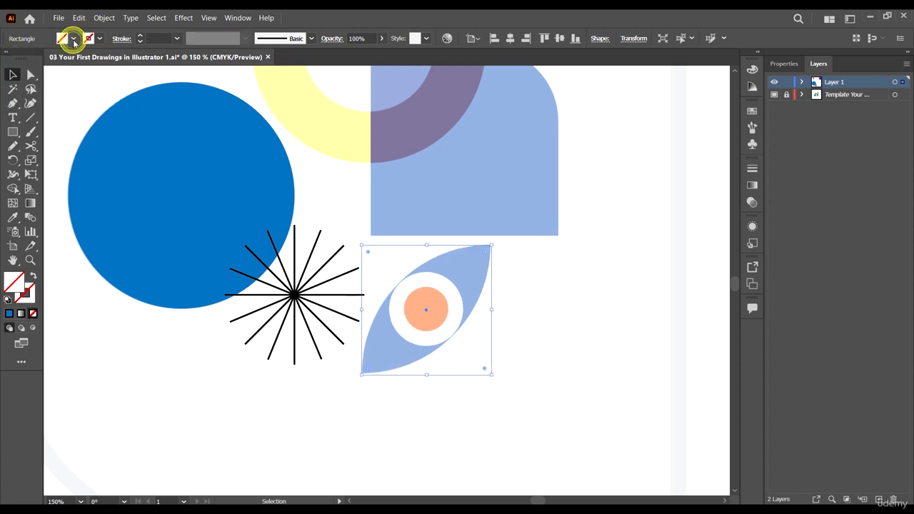
{"action": "left_click", "coordinate": [75, 40]}
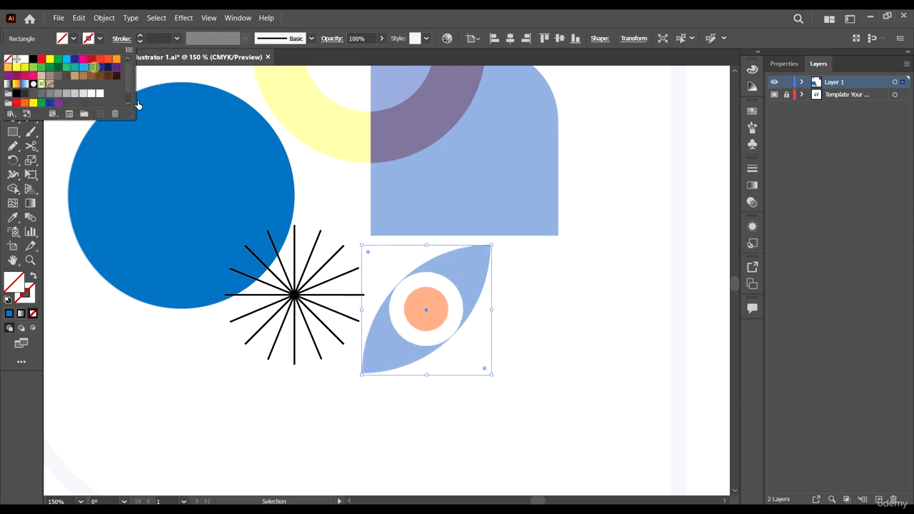
{"action": "left_click", "coordinate": [94, 67]}
{"action": "left_click", "coordinate": [575, 307]}
{"action": "left_click", "coordinate": [429, 295]}
{"action": "left_click", "coordinate": [576, 308]}
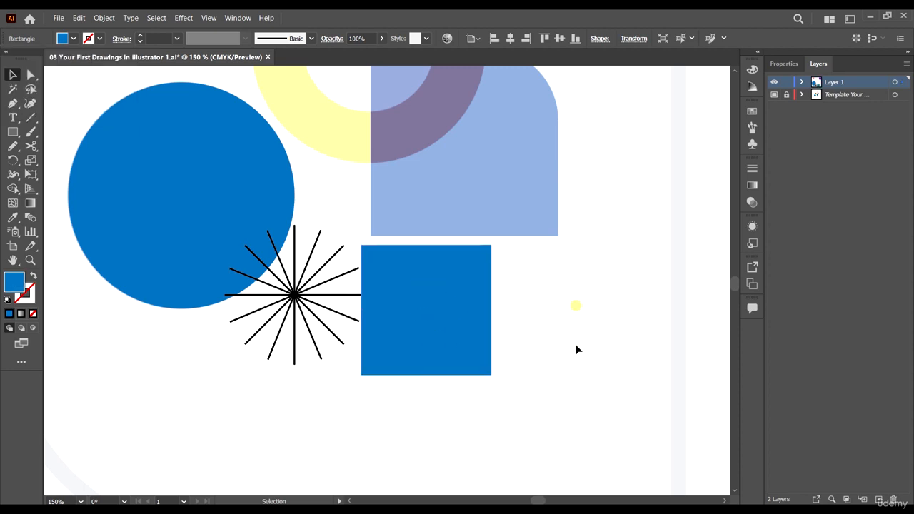
Round the square's upper-left and lower-right corners to their maximum radius, about 92.94 pt, to form a leaf shape
{"action": "left_click", "coordinate": [32, 75]}
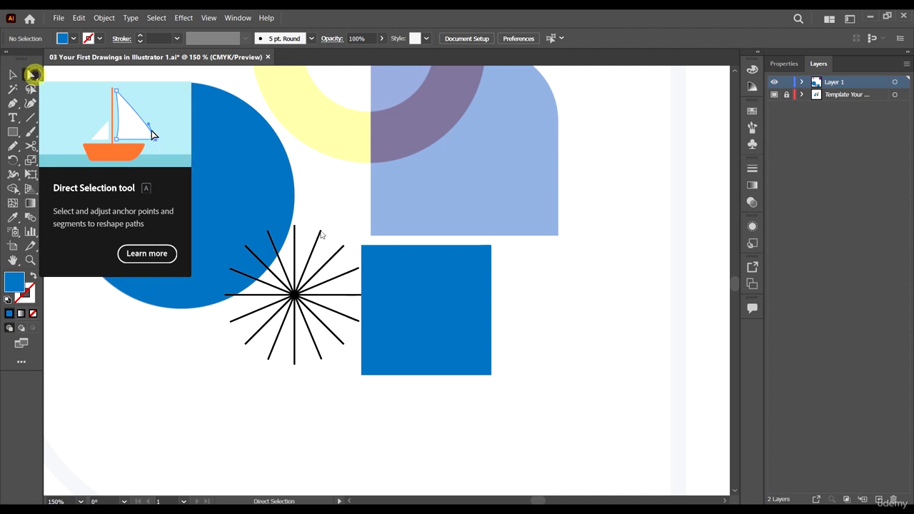
{"action": "left_click", "coordinate": [486, 354]}
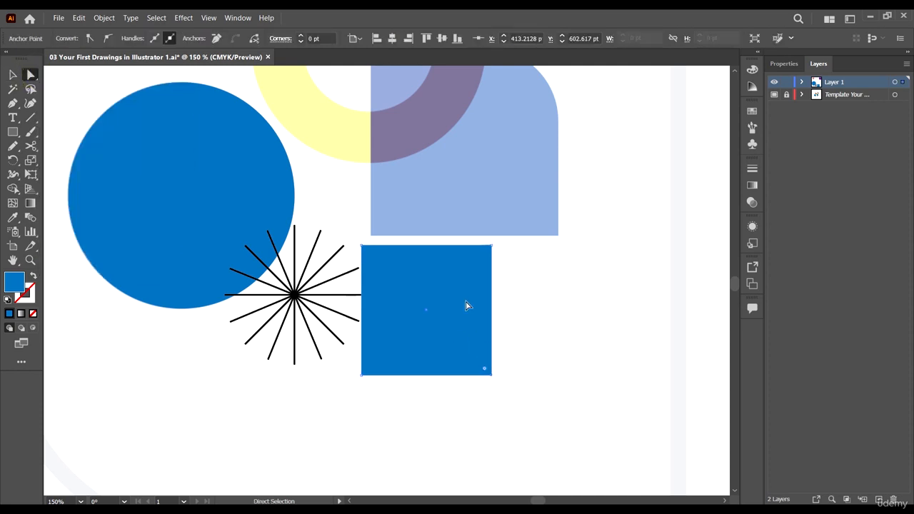
{"action": "left_click", "coordinate": [361, 245], "text": "shift"}
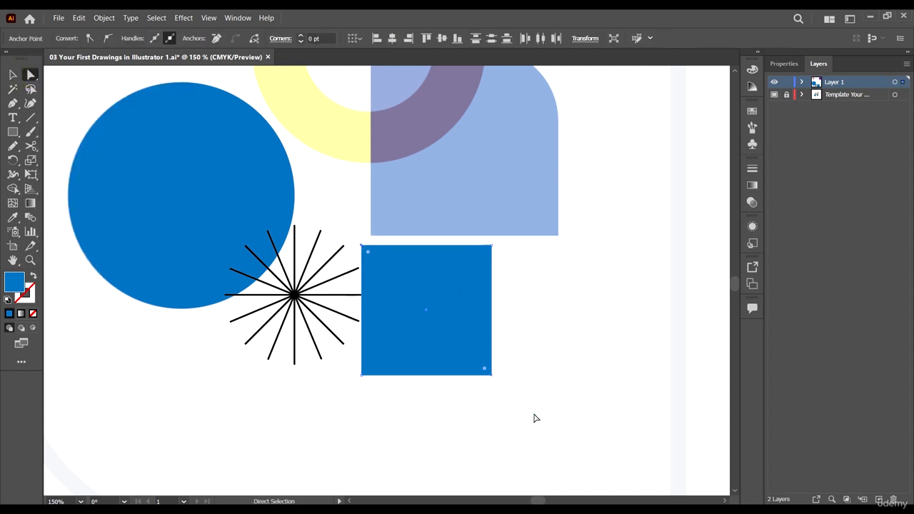
{"action": "scroll", "coordinate": [471, 390], "scroll_direction": "up", "scroll_amount": 4}
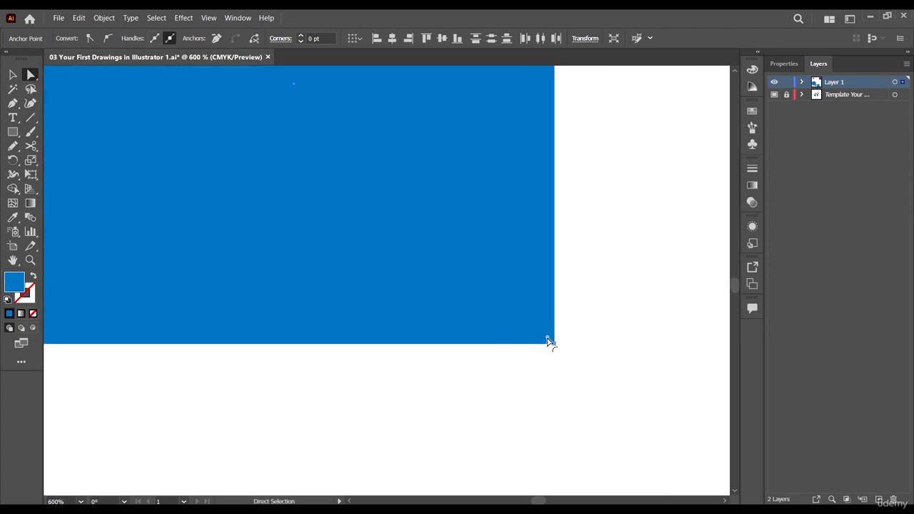
{"action": "scroll", "coordinate": [549, 342], "scroll_direction": "down", "scroll_amount": 6}
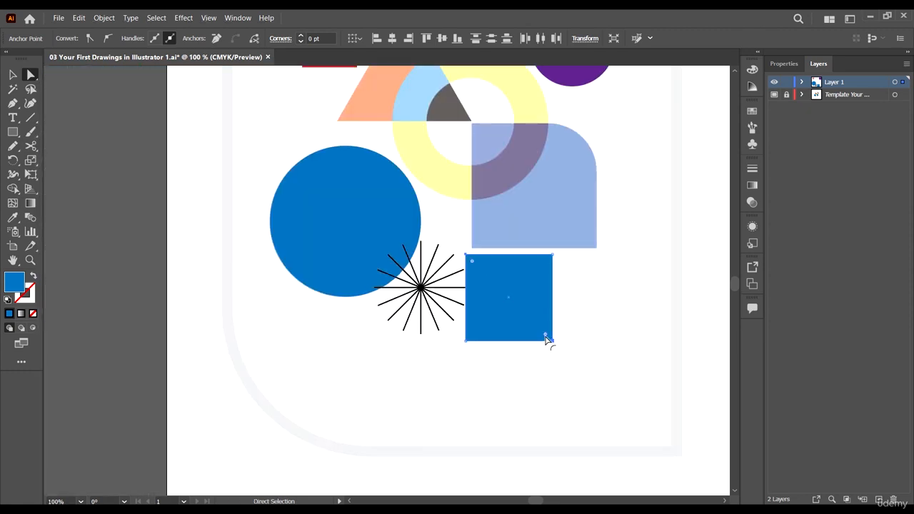
{"action": "left_click_drag", "start_coordinate": [547, 341], "coordinate": [400, 232]}
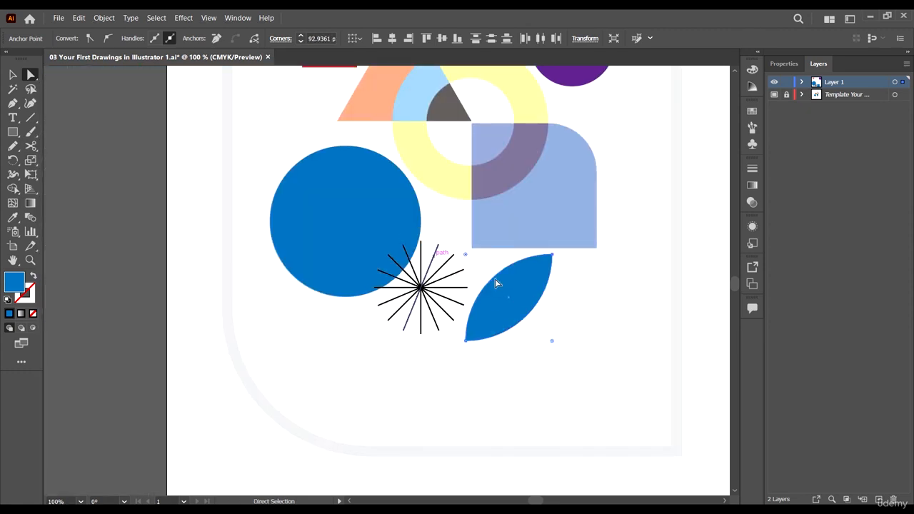
{"action": "left_click_drag", "start_coordinate": [465, 255], "coordinate": [404, 136]}
{"action": "scroll", "coordinate": [518, 295], "scroll_direction": "up", "scroll_amount": 1}
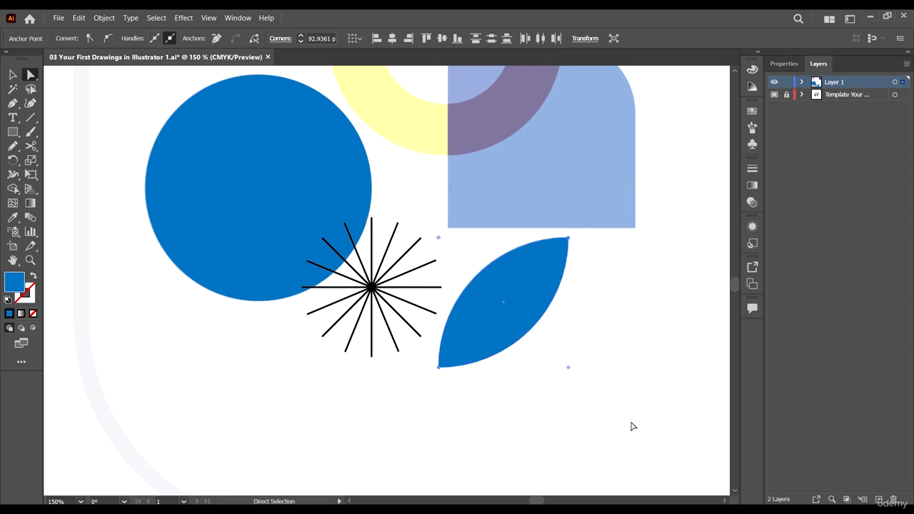
{"action": "left_click", "coordinate": [537, 233]}
Swap the leaf shape's fill and stroke, turning it into a blue outline with no fill
{"action": "scroll", "coordinate": [538, 233], "scroll_direction": "up", "scroll_amount": 3}
{"action": "scroll", "coordinate": [537, 233], "scroll_direction": "down", "scroll_amount": 3}
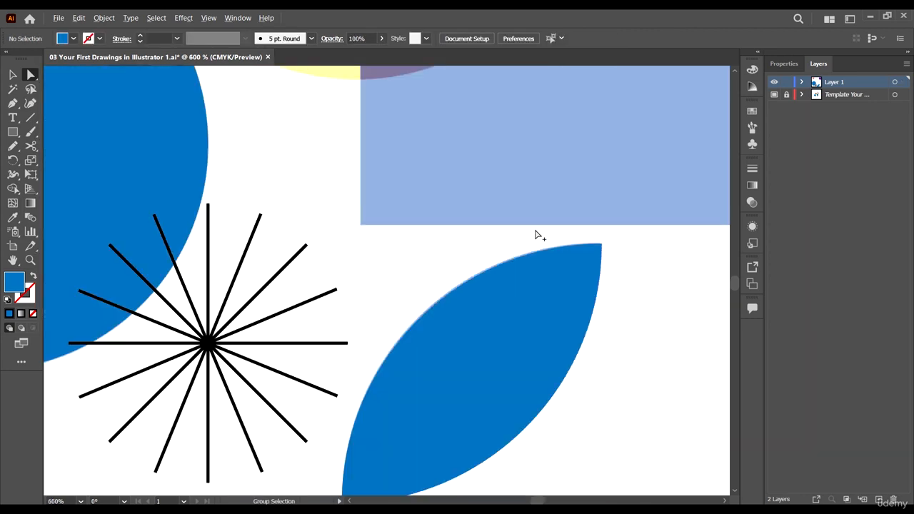
{"action": "scroll", "coordinate": [520, 308], "scroll_direction": "up", "scroll_amount": 3}
{"action": "scroll", "coordinate": [486, 244], "scroll_direction": "down", "scroll_amount": 2}
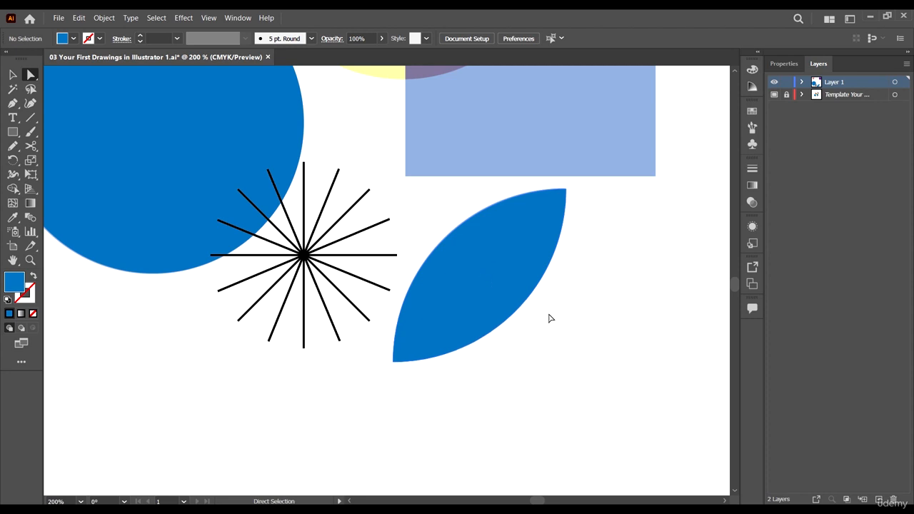
{"action": "left_click", "coordinate": [487, 252]}
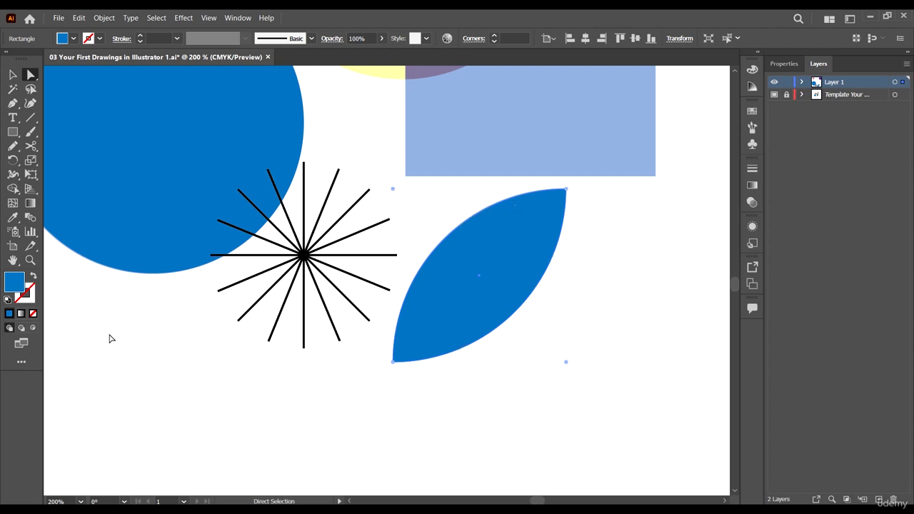
{"action": "left_click", "coordinate": [443, 269]}
{"action": "left_click", "coordinate": [34, 277]}
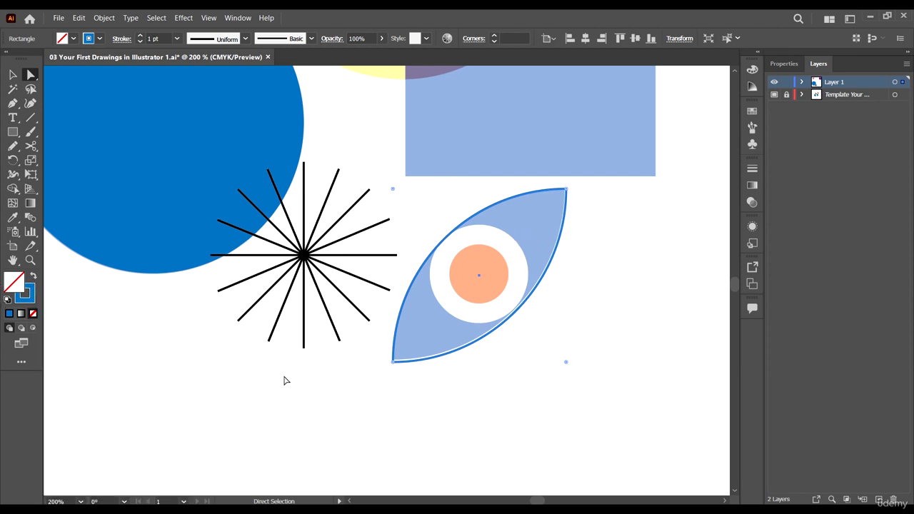
Nudge the leaf outline slightly so it fits the template's eye more closely, and deselect it
{"action": "left_click", "coordinate": [12, 75]}
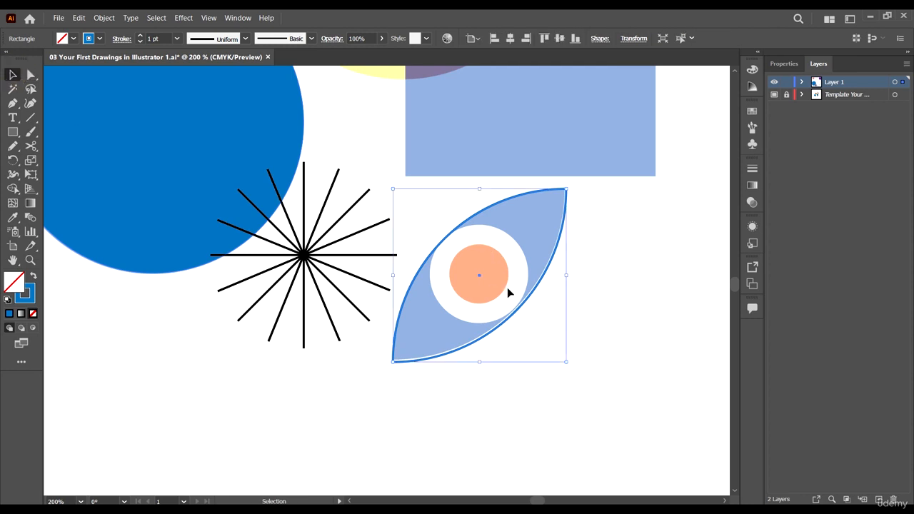
{"action": "scroll", "coordinate": [490, 331], "scroll_direction": "up", "scroll_amount": 1}
{"action": "scroll", "coordinate": [468, 365], "scroll_direction": "up", "scroll_amount": 1}
{"action": "mouse_move", "coordinate": [302, 383]}
{"action": "left_mouse_down"}
{"action": "mouse_move", "coordinate": [309, 375]}
{"action": "mouse_move", "coordinate": [302, 383]}
{"action": "left_mouse_up"}
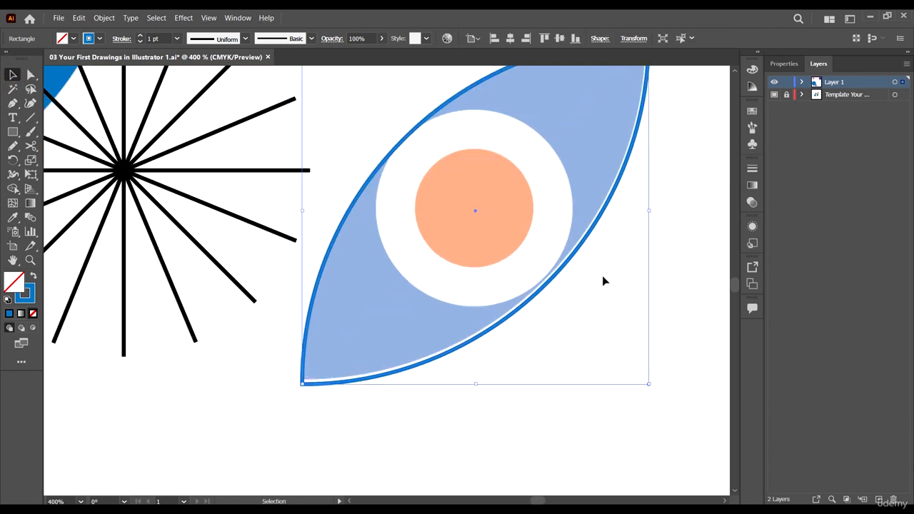
{"action": "left_click_drag", "start_coordinate": [575, 258], "coordinate": [575, 256]}
{"action": "scroll", "coordinate": [569, 261], "scroll_direction": "up", "scroll_amount": 2}
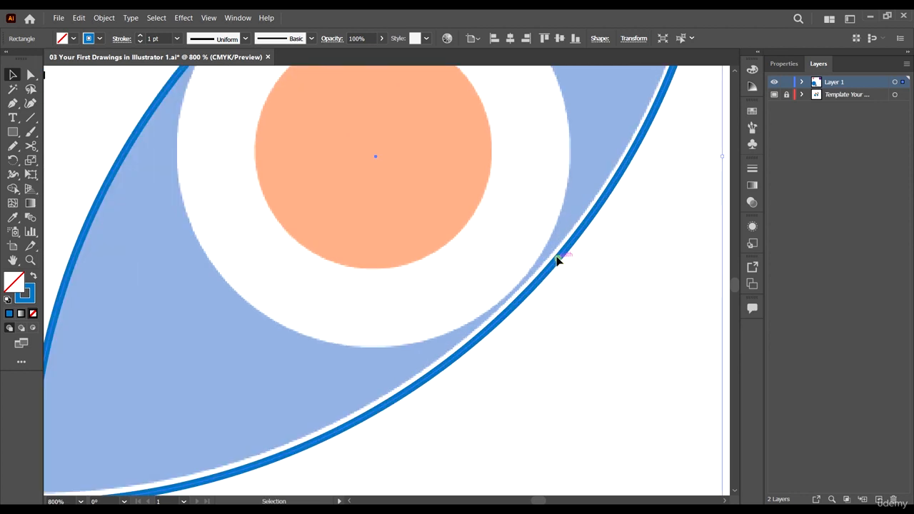
{"action": "scroll", "coordinate": [555, 256], "scroll_direction": "down", "scroll_amount": 3}
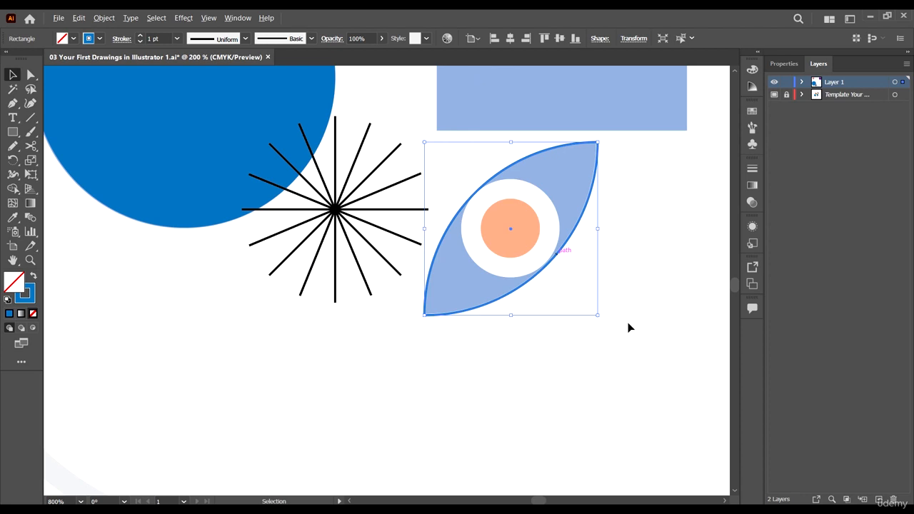
{"action": "left_click", "coordinate": [638, 281]}
Draw a circle about 52.68 pt in diameter outward from the eye's centre, matching the template's white circle
{"action": "scroll", "coordinate": [555, 206], "scroll_direction": "up", "scroll_amount": 2}
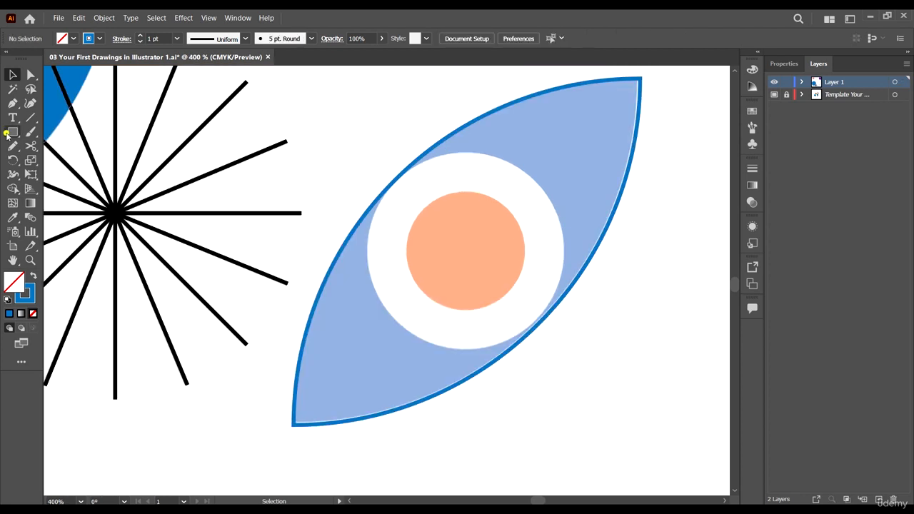
{"action": "left_click_drag", "start_coordinate": [7, 136], "coordinate": [67, 158]}
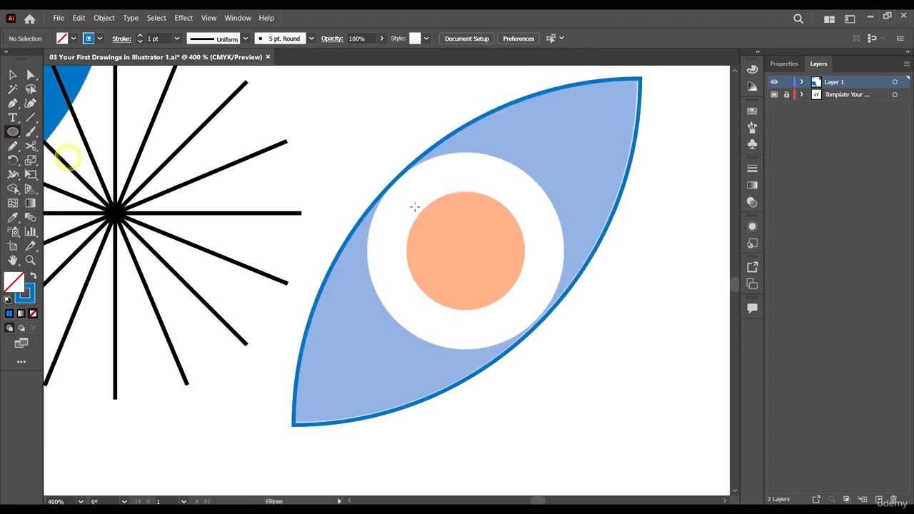
{"action": "left_click_drag", "start_coordinate": [467, 251], "coordinate": [566, 319]}
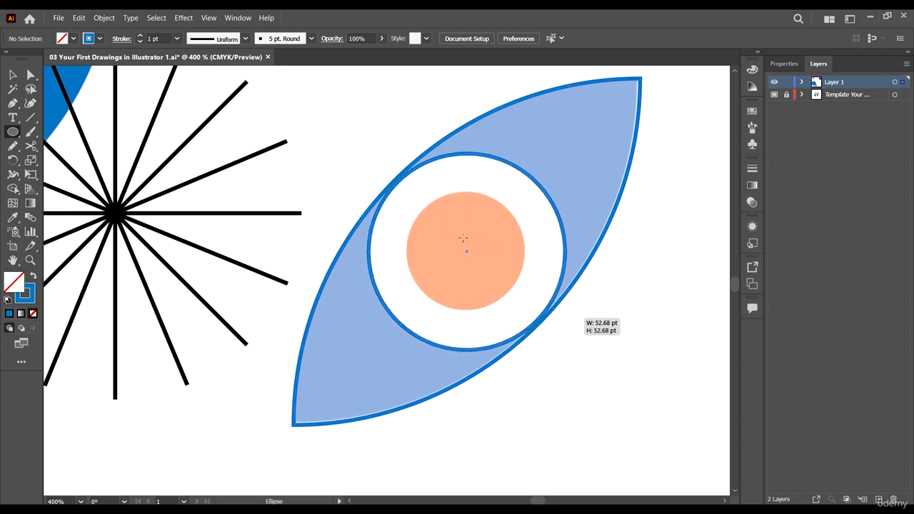
Set the new circle's stroke colour to white and return to the Selection tool
{"action": "left_click", "coordinate": [100, 38]}
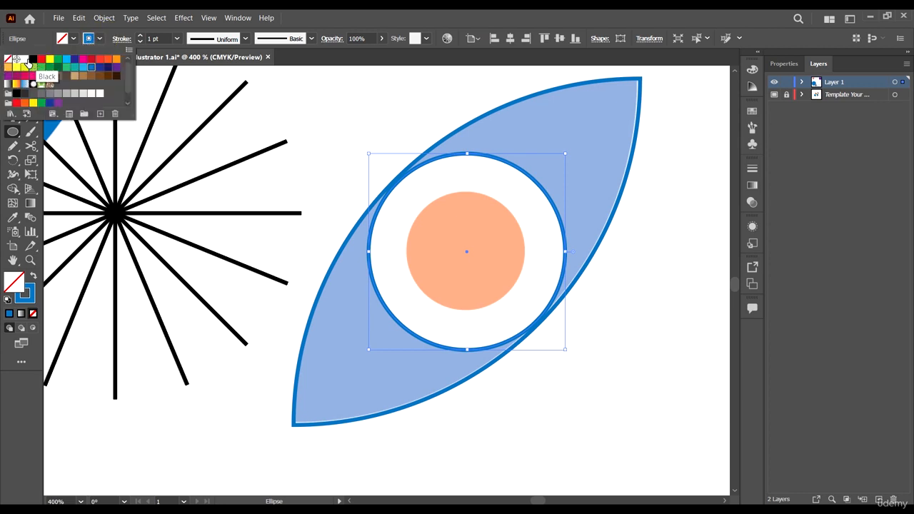
{"action": "left_click", "coordinate": [30, 61]}
{"action": "left_click", "coordinate": [408, 13]}
{"action": "key", "text": "v"}
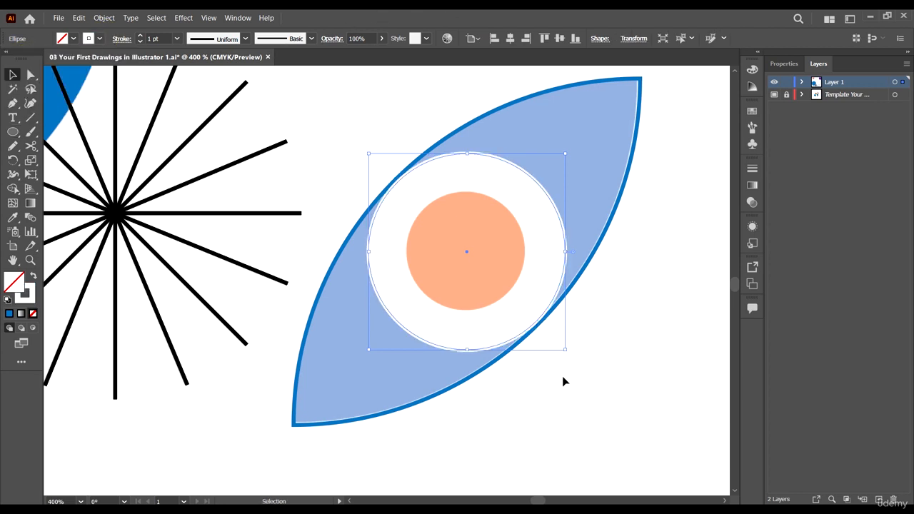
Paste a copy of the white circle in front and scale it down around its centre to the size of the template's pupil
{"action": "scroll", "coordinate": [563, 380], "scroll_direction": "up", "scroll_amount": 2}
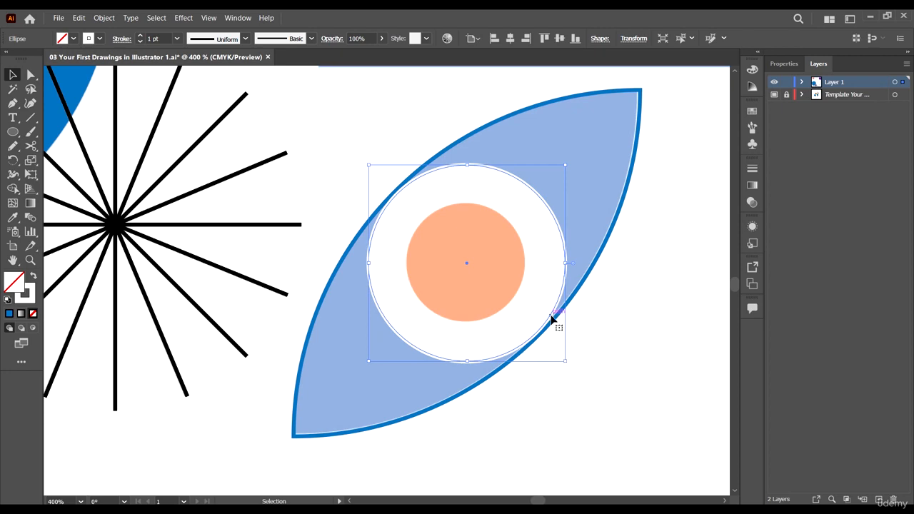
{"action": "left_click", "coordinate": [101, 18]}
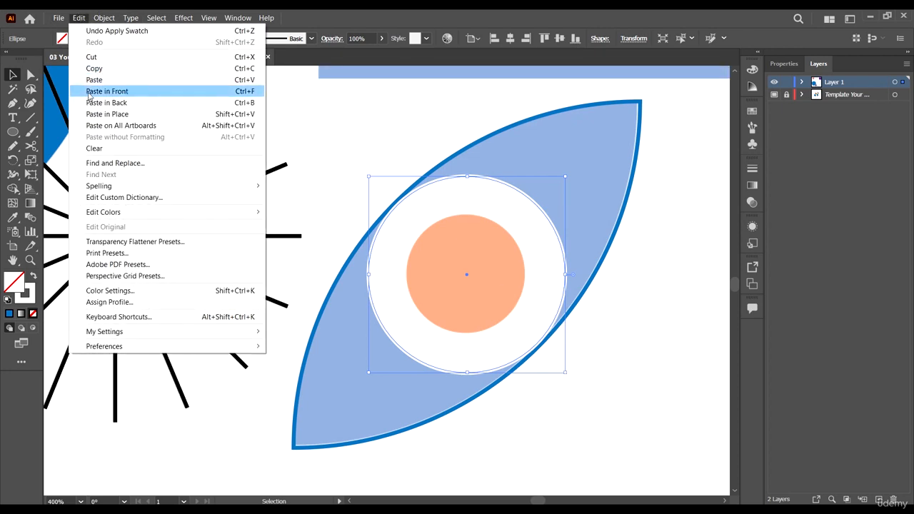
{"action": "left_click", "coordinate": [78, 16]}
{"action": "left_click", "coordinate": [77, 15]}
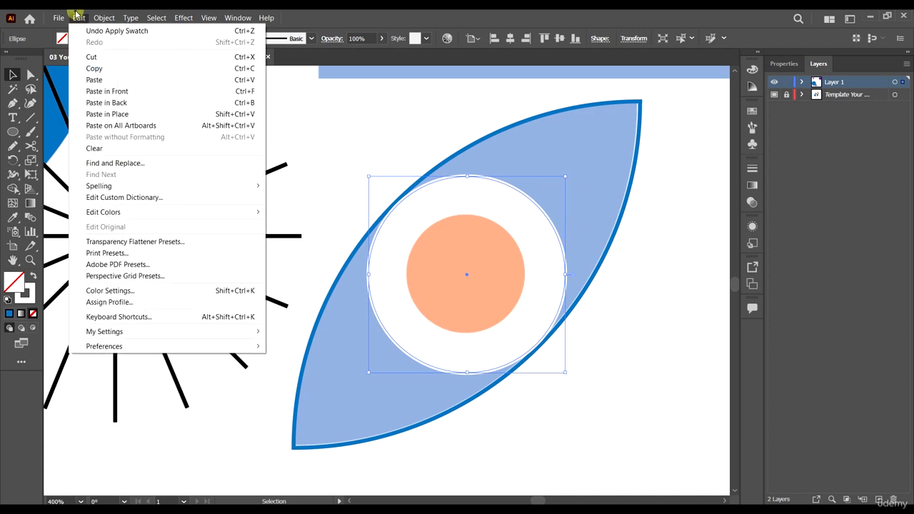
{"action": "left_click", "coordinate": [110, 91]}
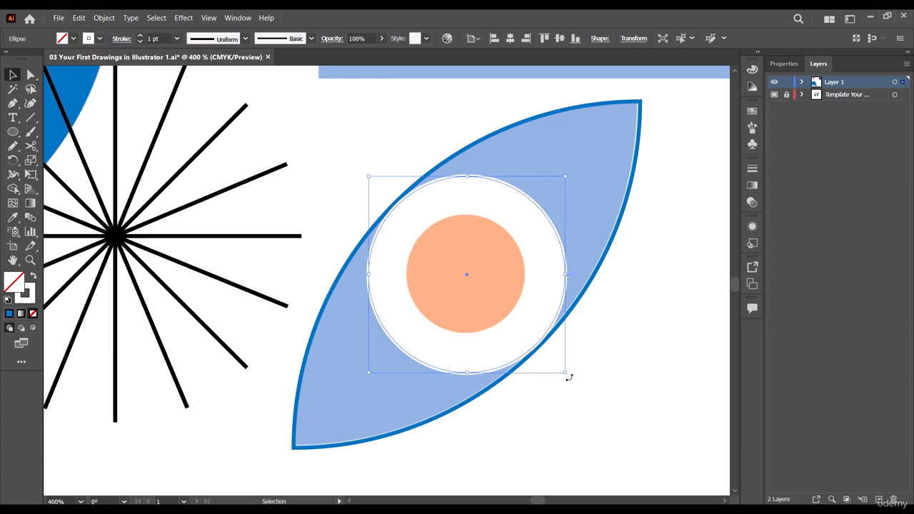
{"action": "left_click_drag", "start_coordinate": [561, 369], "coordinate": [524, 334]}
Set the stroke colour of the small inner circle to the orange swatch
{"action": "left_click", "coordinate": [99, 39]}
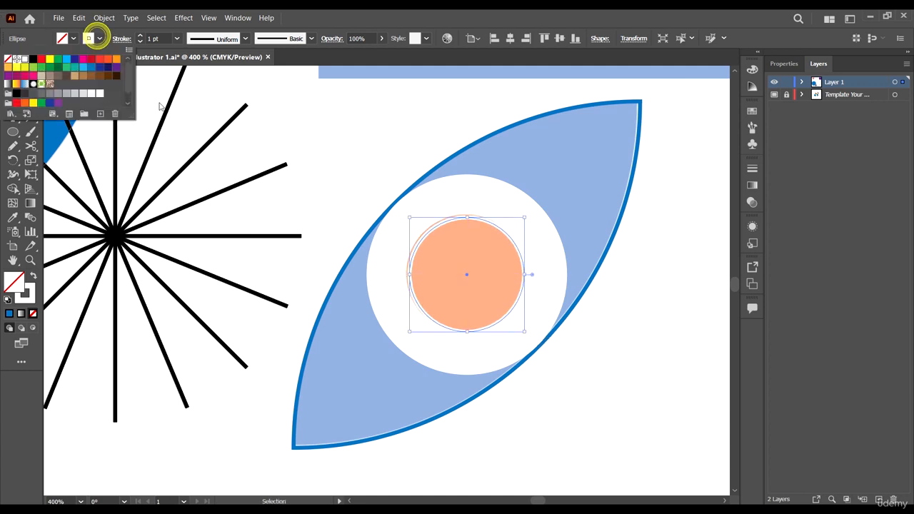
{"action": "left_click", "coordinate": [100, 62]}
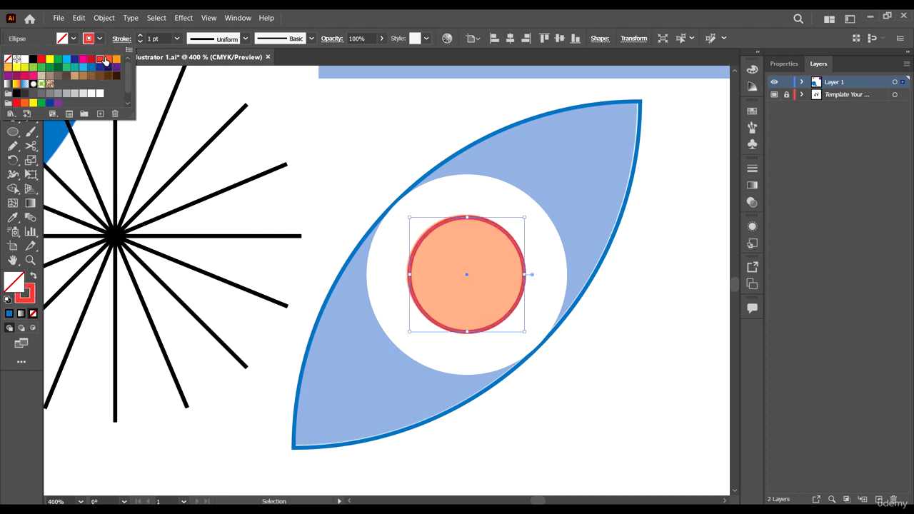
{"action": "left_click", "coordinate": [108, 60]}
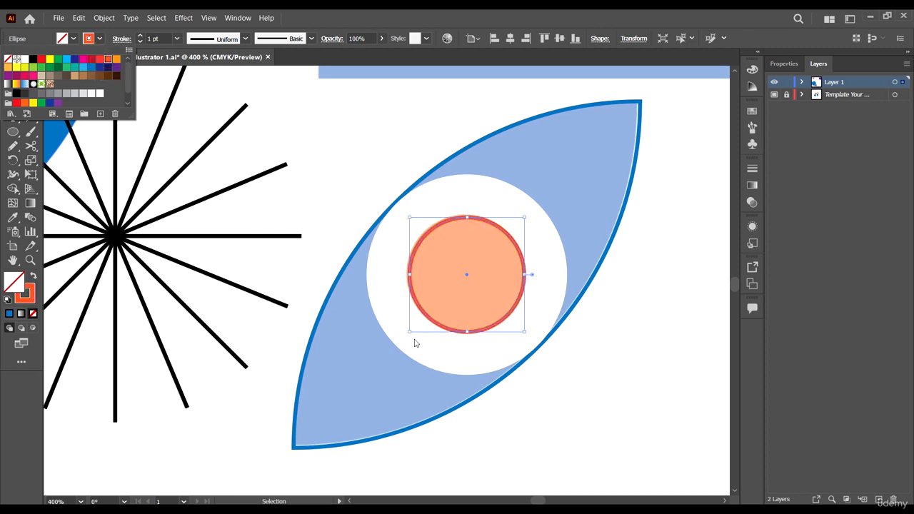
{"action": "left_click", "coordinate": [640, 388]}
{"action": "scroll", "coordinate": [521, 294], "scroll_direction": "down", "scroll_amount": 3}
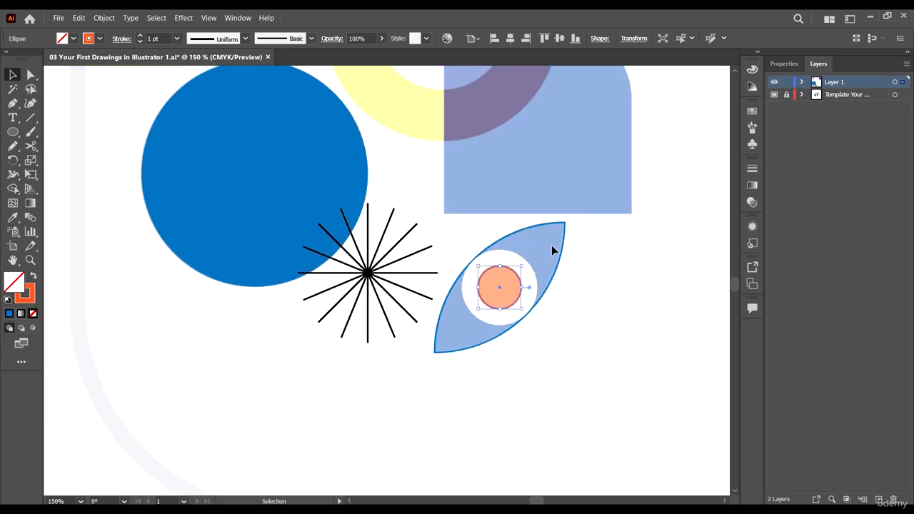
Swap fill and stroke on the eye's outer shape to make it solid blue without an outline
{"action": "scroll", "coordinate": [553, 246], "scroll_direction": "up", "scroll_amount": 2}
{"action": "left_click", "coordinate": [570, 242]}
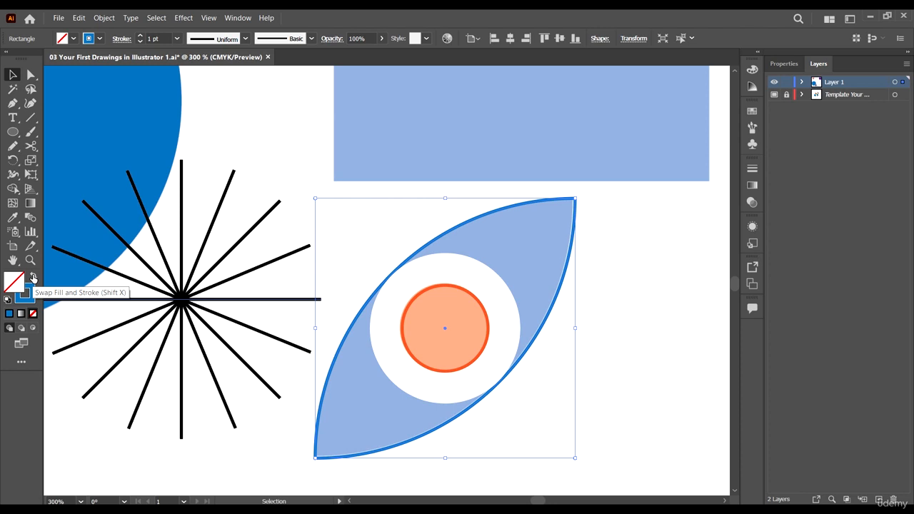
{"action": "left_click", "coordinate": [32, 278]}
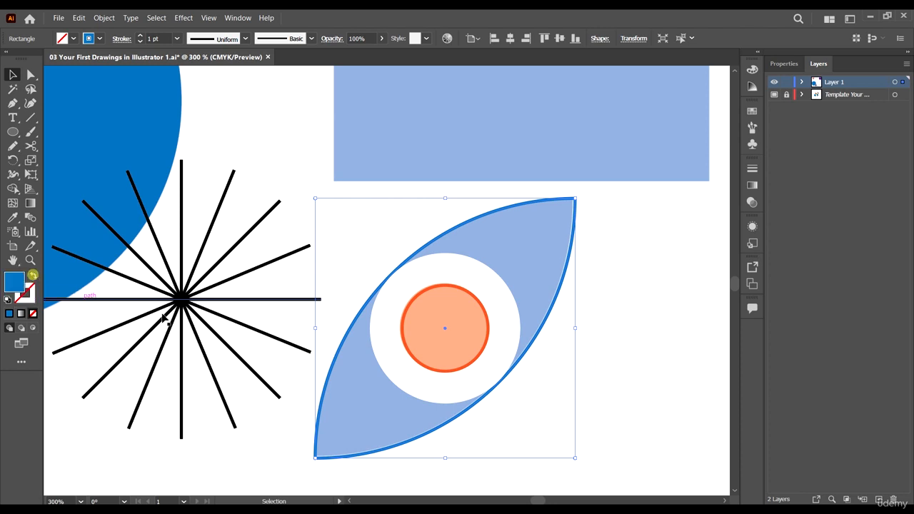
Swap fill and stroke on the white circle and on the orange inner circle to make both solid
{"action": "left_click", "coordinate": [482, 265]}
{"action": "scroll", "coordinate": [496, 350], "scroll_direction": "down", "scroll_amount": 1}
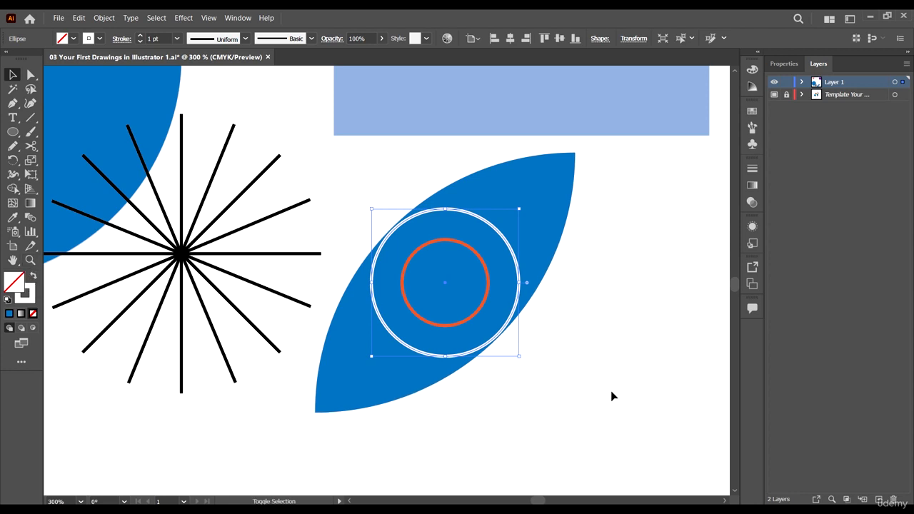
{"action": "key", "text": "shift+x"}
{"action": "left_click", "coordinate": [477, 256]}
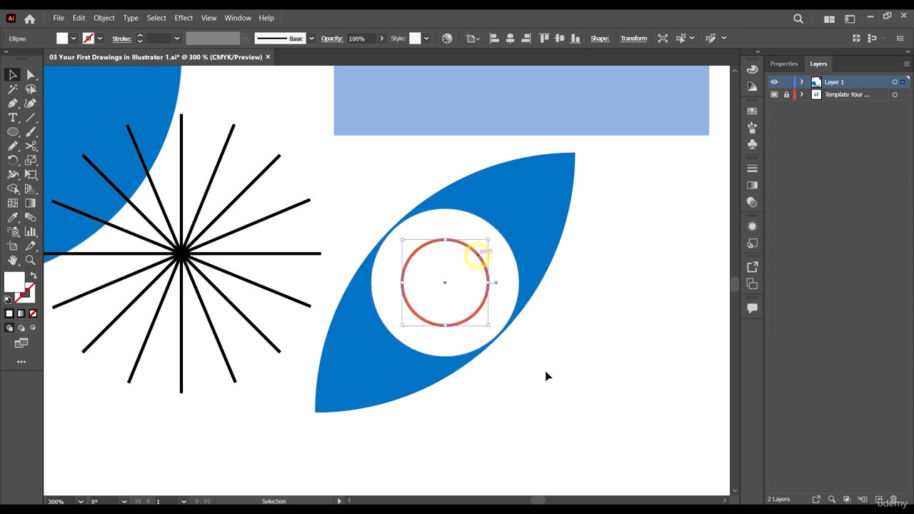
{"action": "key", "text": "shift+x"}
{"action": "left_click", "coordinate": [593, 410]}
Hide and show the template layer repeatedly to compare the finished shapes with the template across the whole artboard
{"action": "scroll", "coordinate": [547, 304], "scroll_direction": "down", "scroll_amount": 2}
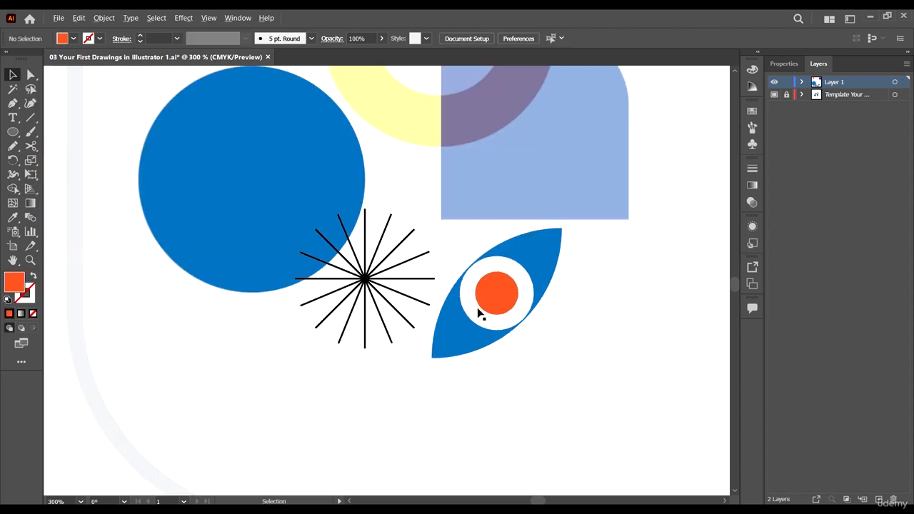
{"action": "scroll", "coordinate": [500, 329], "scroll_direction": "down", "scroll_amount": 3}
{"action": "scroll", "coordinate": [565, 250], "scroll_direction": "up", "scroll_amount": 3}
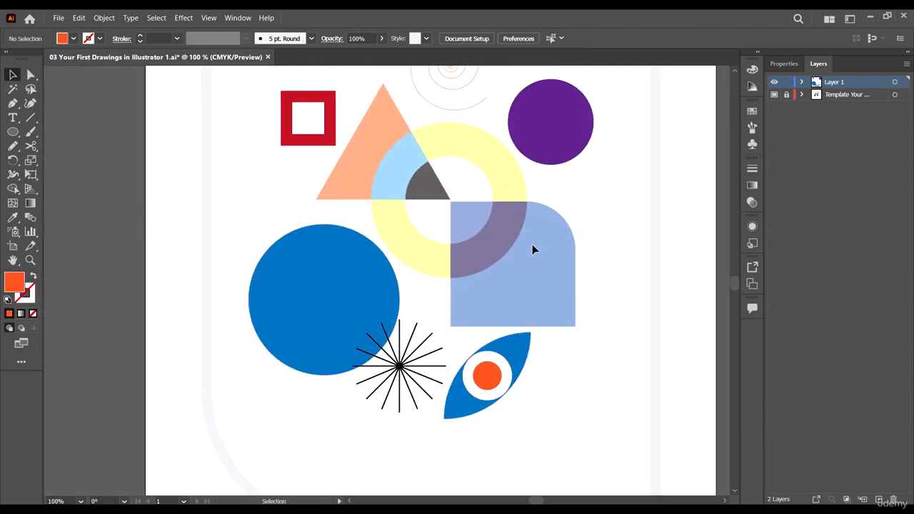
{"action": "scroll", "coordinate": [533, 249], "scroll_direction": "up", "scroll_amount": 2}
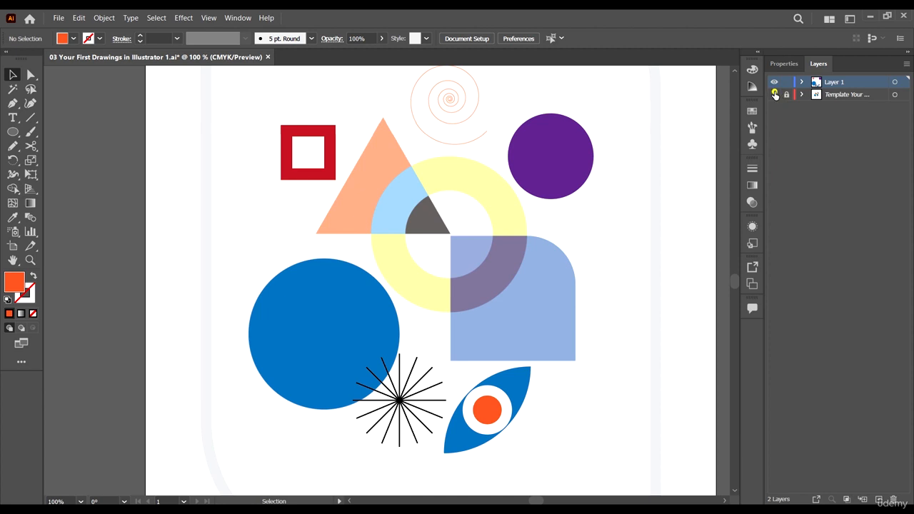
{"action": "left_click", "coordinate": [774, 95]}
{"action": "scroll", "coordinate": [353, 230], "scroll_direction": "down", "scroll_amount": 1}
{"action": "scroll", "coordinate": [370, 230], "scroll_direction": "up", "scroll_amount": 1}
{"action": "scroll", "coordinate": [370, 230], "scroll_direction": "up", "scroll_amount": 2}
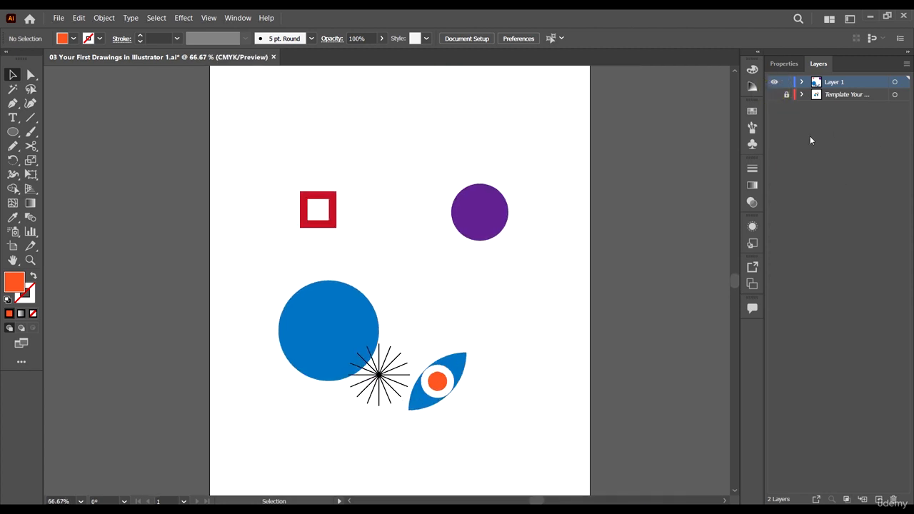
{"action": "key", "text": "ctrl+minus"}
{"action": "left_click", "coordinate": [774, 95]}
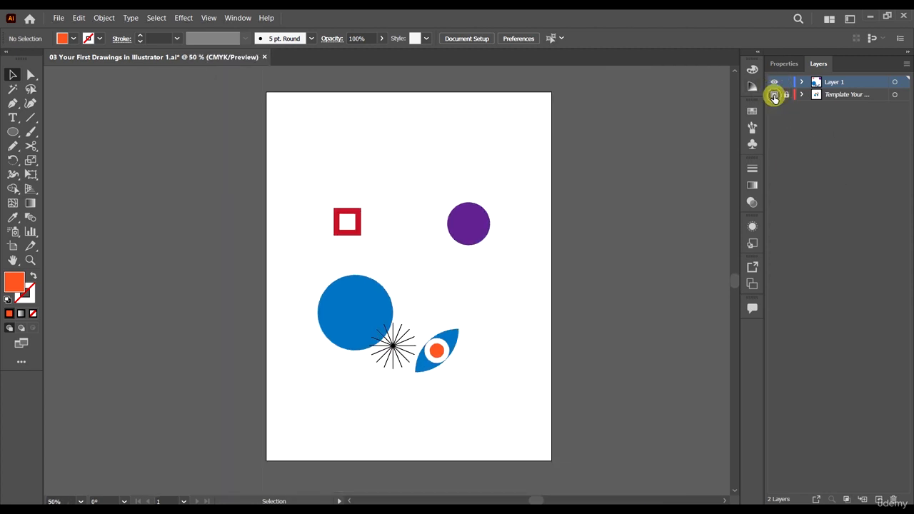
{"action": "left_click", "coordinate": [774, 95]}
{"action": "left_click", "coordinate": [775, 95]}
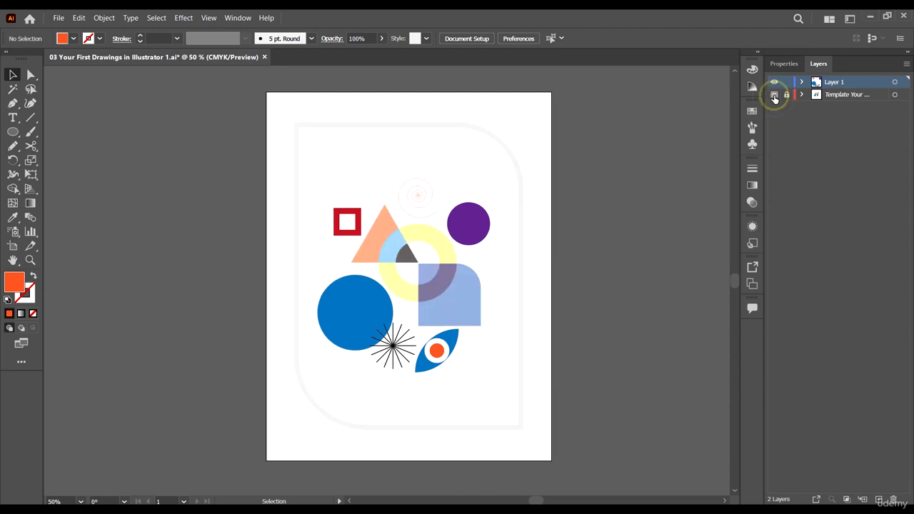
{"action": "left_click", "coordinate": [775, 94]}
{"action": "left_click", "coordinate": [774, 94]}
{"action": "left_click", "coordinate": [775, 95]}
{"action": "left_click", "coordinate": [775, 95]}
{"action": "left_click", "coordinate": [774, 95]}
{"action": "left_click", "coordinate": [775, 95]}
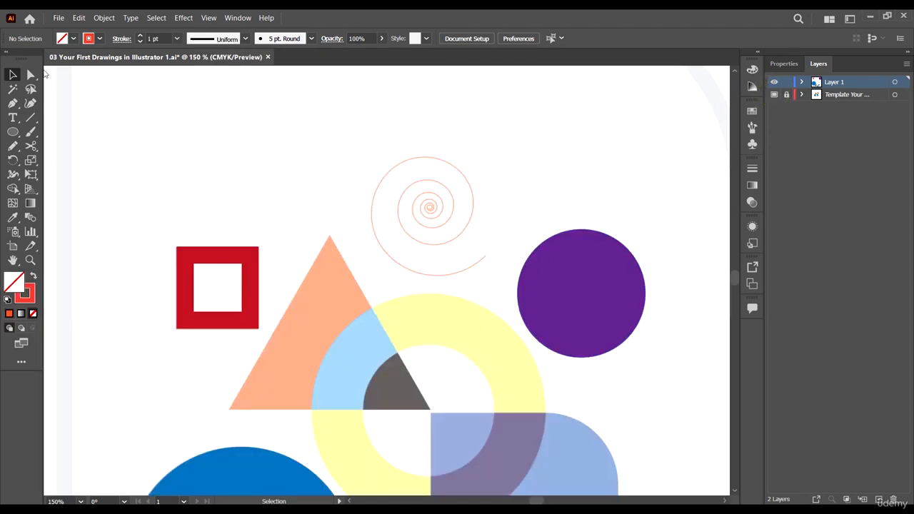
Create a spiral above the triangle with the Spiral tool, using radius 50 pt, decay 86% and 77 segments
{"action": "left_click", "coordinate": [30, 117]}
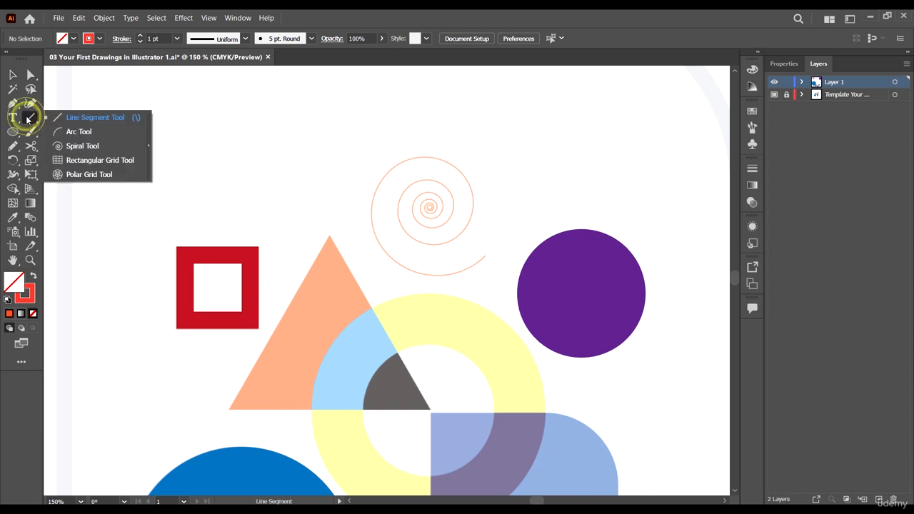
{"action": "left_click", "coordinate": [89, 145]}
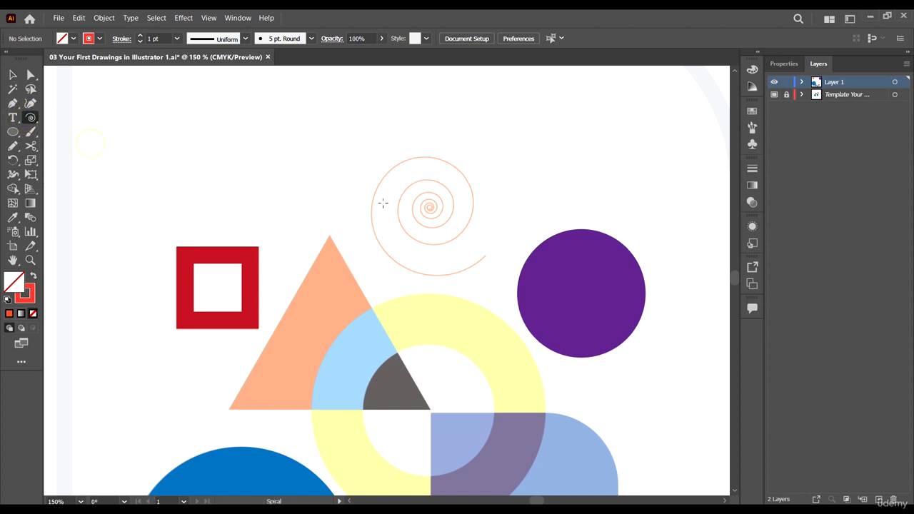
{"action": "left_click", "coordinate": [30, 118]}
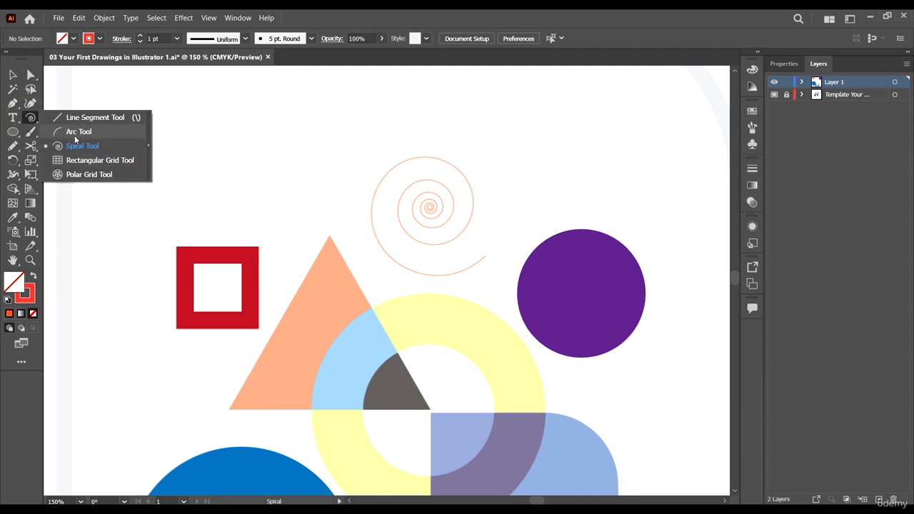
{"action": "left_click", "coordinate": [30, 118]}
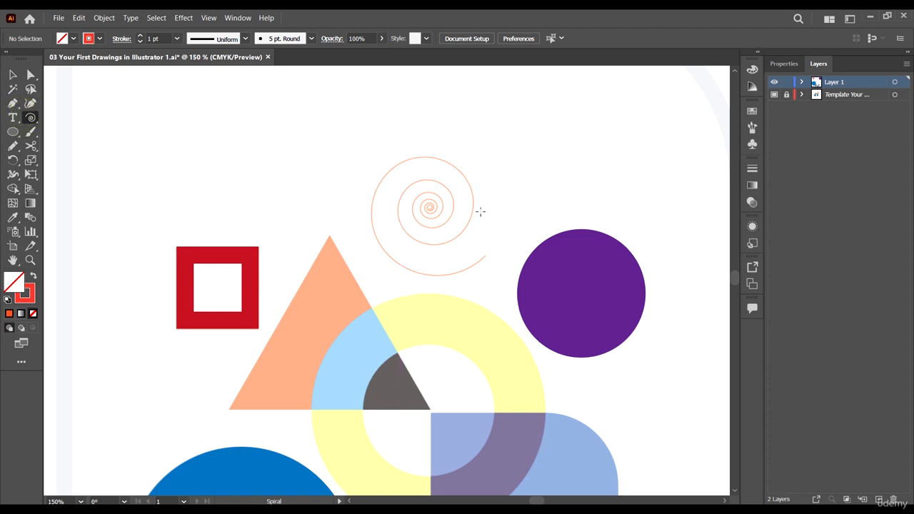
{"action": "left_click", "coordinate": [316, 147]}
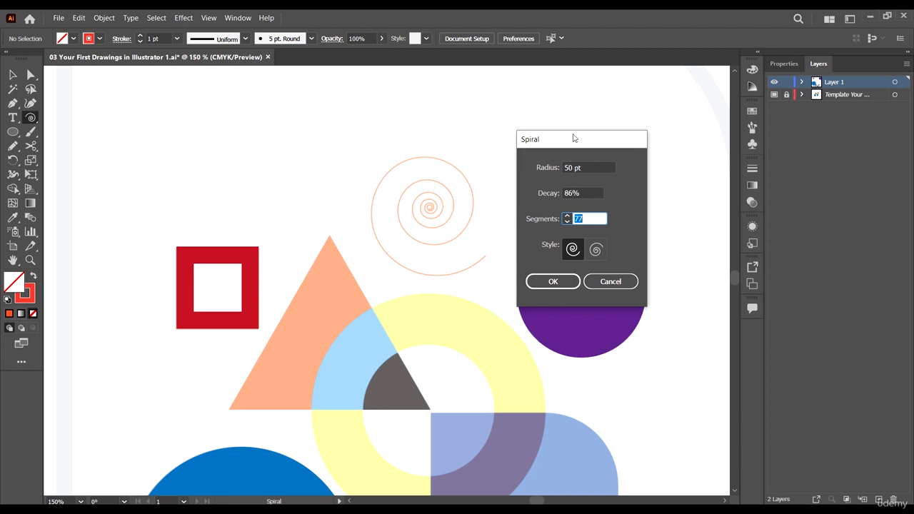
{"action": "left_click_drag", "start_coordinate": [573, 138], "coordinate": [622, 129]}
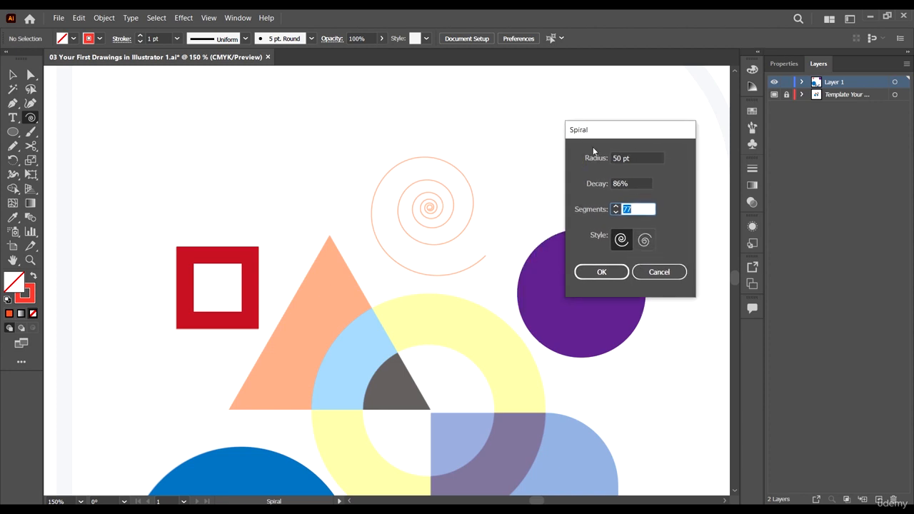
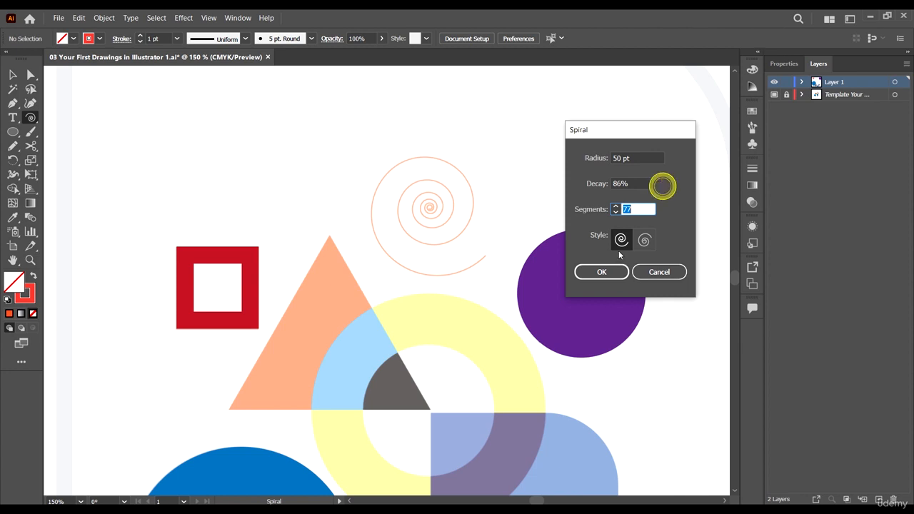
{"action": "left_click", "coordinate": [602, 272]}
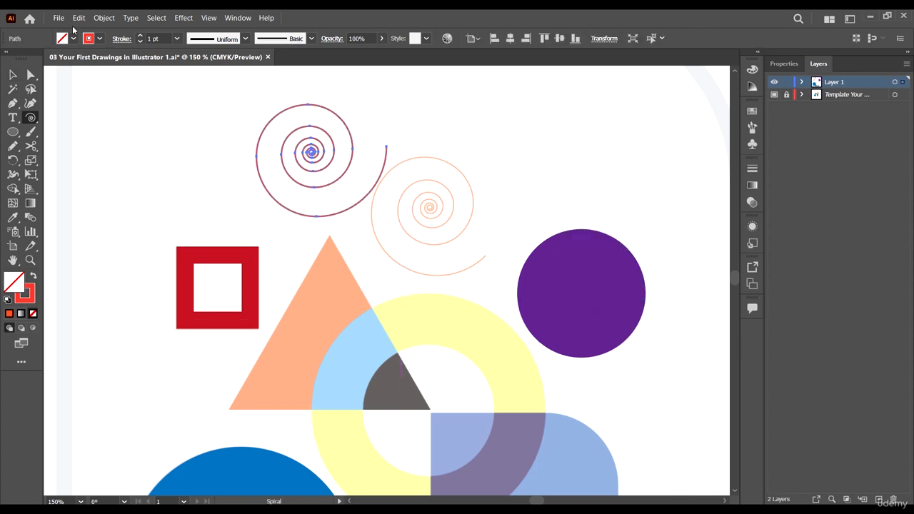
Rotate the new spiral to match the template spiral's orientation and move it so their centres line up
{"action": "left_click", "coordinate": [12, 75]}
{"action": "left_click_drag", "start_coordinate": [393, 222], "coordinate": [275, 213]}
{"action": "left_click_drag", "start_coordinate": [260, 199], "coordinate": [269, 184]}
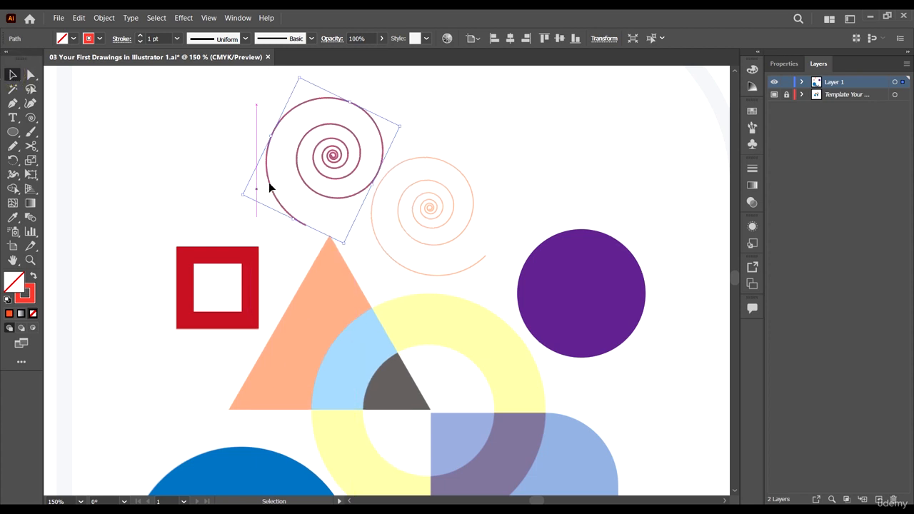
{"action": "left_click_drag", "start_coordinate": [360, 174], "coordinate": [430, 211]}
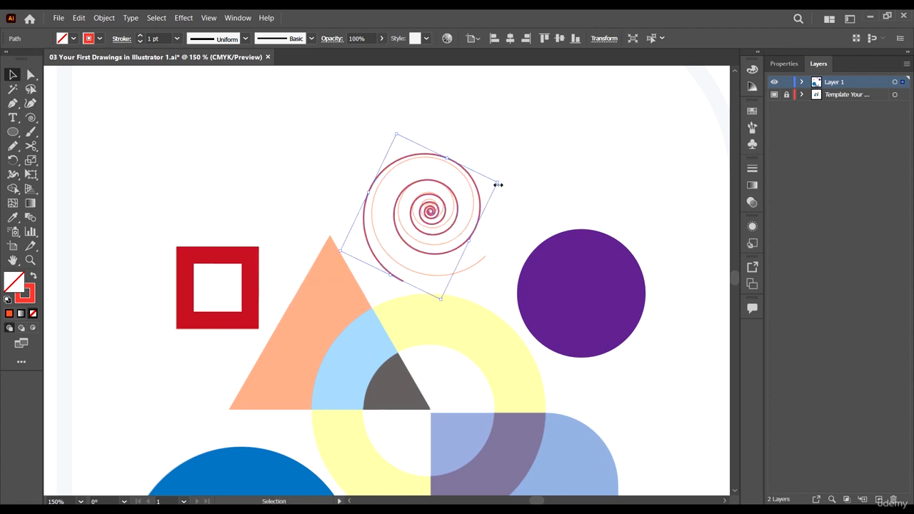
{"action": "left_click_drag", "start_coordinate": [498, 185], "coordinate": [469, 133]}
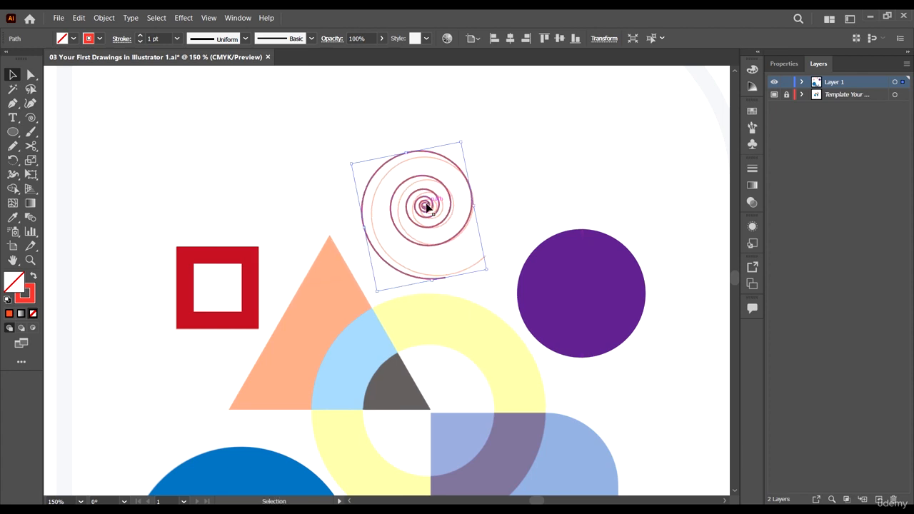
{"action": "left_click_drag", "start_coordinate": [427, 206], "coordinate": [431, 205]}
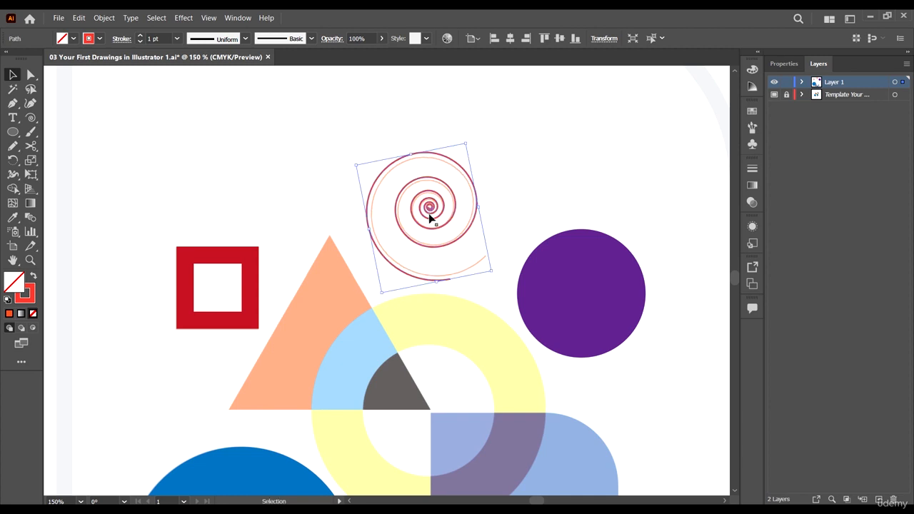
Scale the spiral down slightly from its corners so its curves follow the template spiral
{"action": "left_click_drag", "start_coordinate": [381, 293], "coordinate": [385, 288]}
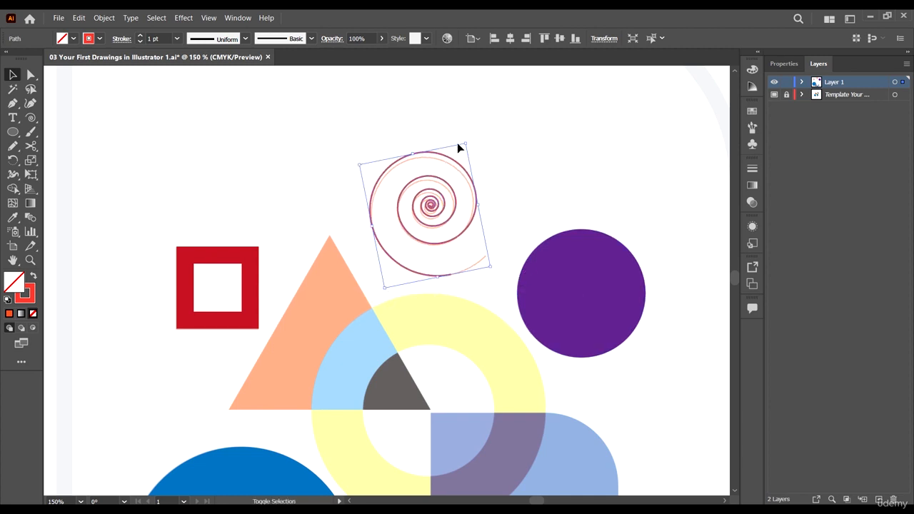
{"action": "left_click_drag", "start_coordinate": [465, 144], "coordinate": [465, 148]}
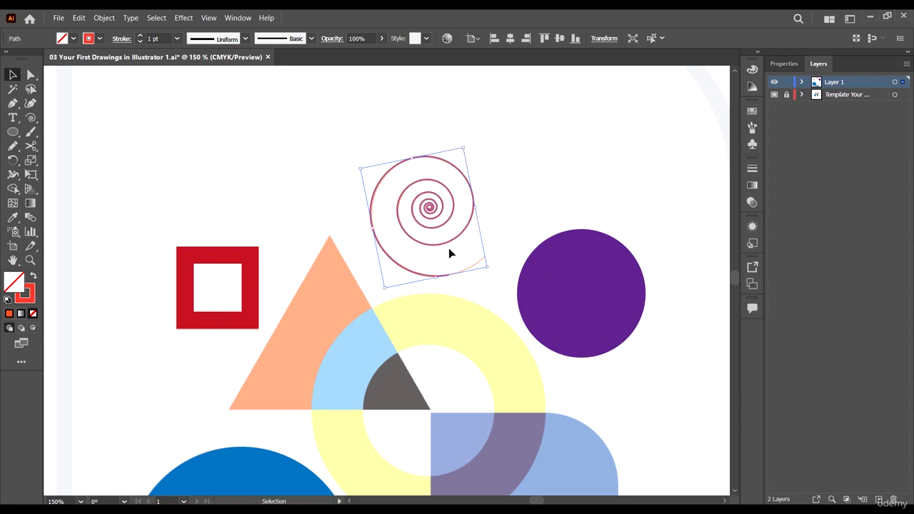
{"action": "scroll", "coordinate": [445, 248], "scroll_direction": "up", "scroll_amount": 2}
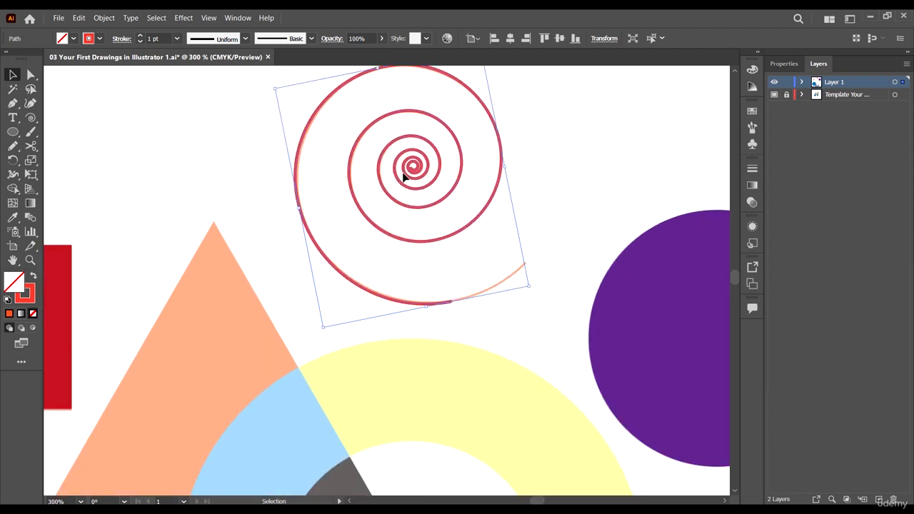
{"action": "left_click_drag", "start_coordinate": [412, 167], "coordinate": [412, 167]}
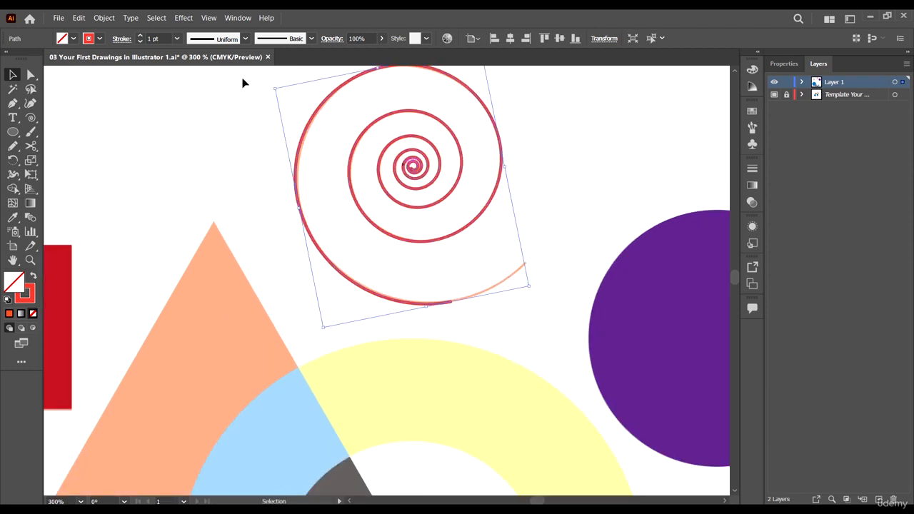
Set the spiral's stroke weight to 0.75 pt to match the thickness of the template's line
{"action": "left_click", "coordinate": [177, 39]}
{"action": "left_click", "coordinate": [192, 69]}
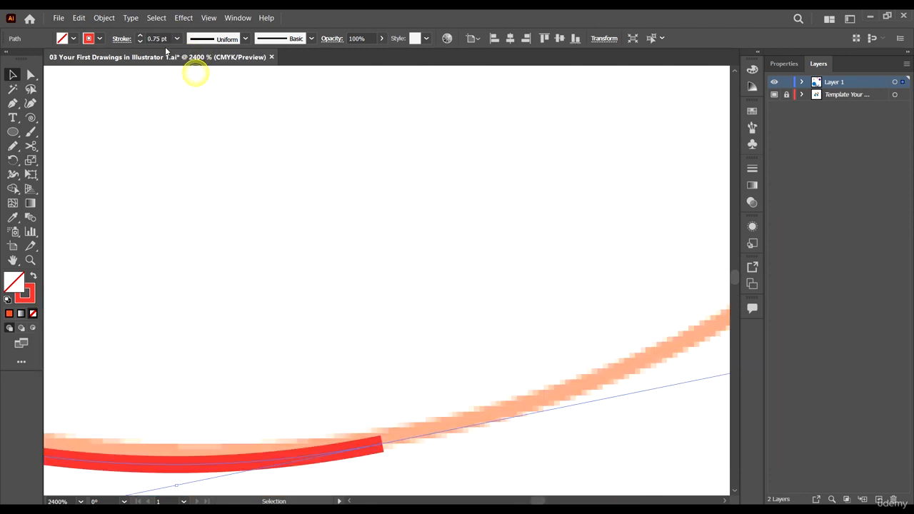
{"action": "scroll", "coordinate": [429, 286], "scroll_direction": "down", "scroll_amount": 6}
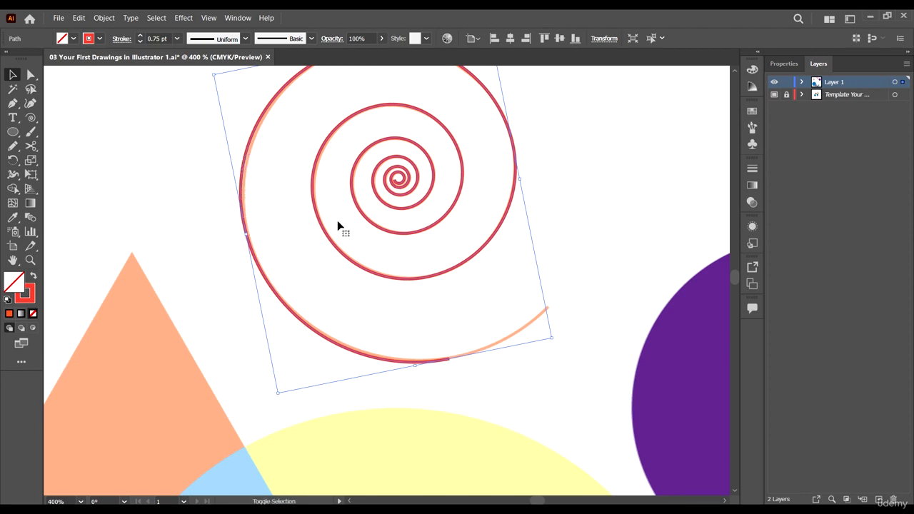
{"action": "scroll", "coordinate": [386, 208], "scroll_direction": "down", "scroll_amount": 4}
{"action": "scroll", "coordinate": [407, 247], "scroll_direction": "up", "scroll_amount": 3}
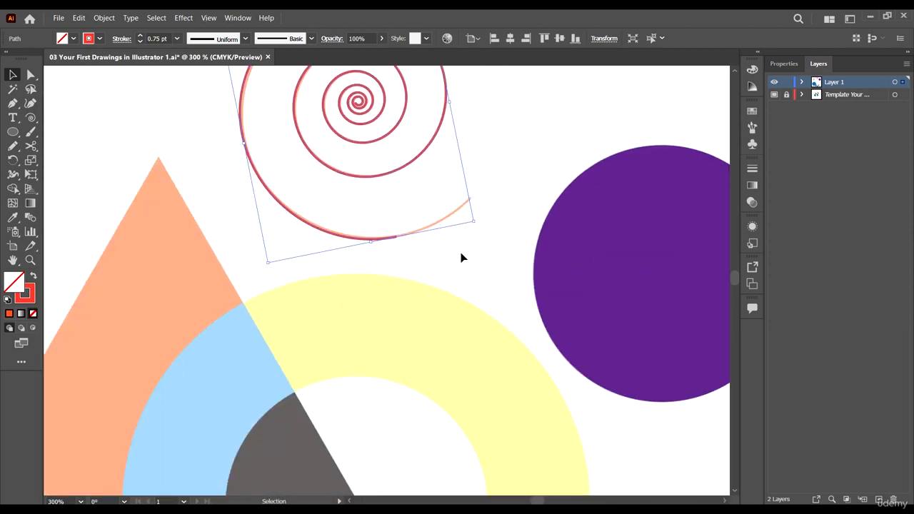
{"action": "scroll", "coordinate": [429, 236], "scroll_direction": "down", "scroll_amount": 4}
{"action": "scroll", "coordinate": [378, 175], "scroll_direction": "up", "scroll_amount": 2}
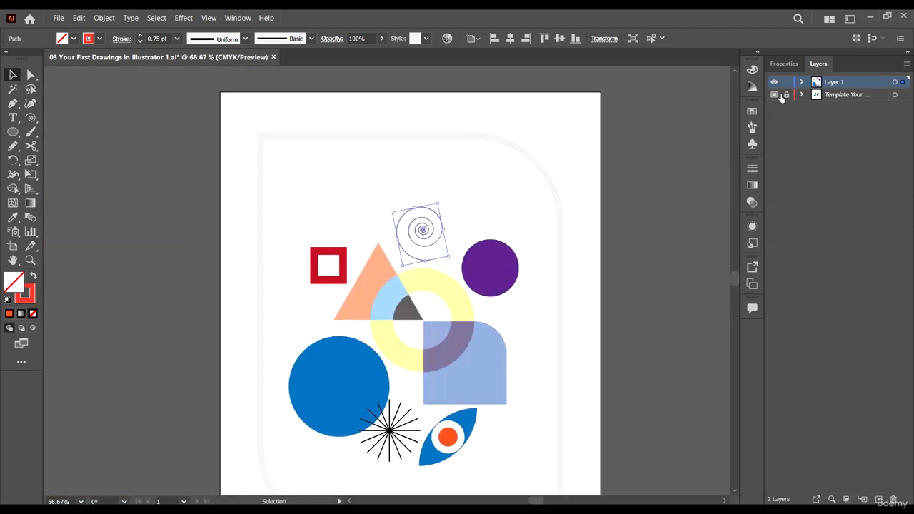
Hide the template layer, deselect the spiral to view the drawn shapes alone, and show the template again
{"action": "left_click", "coordinate": [774, 95]}
{"action": "left_click", "coordinate": [598, 210]}
{"action": "scroll", "coordinate": [675, 193], "scroll_direction": "down", "scroll_amount": 2}
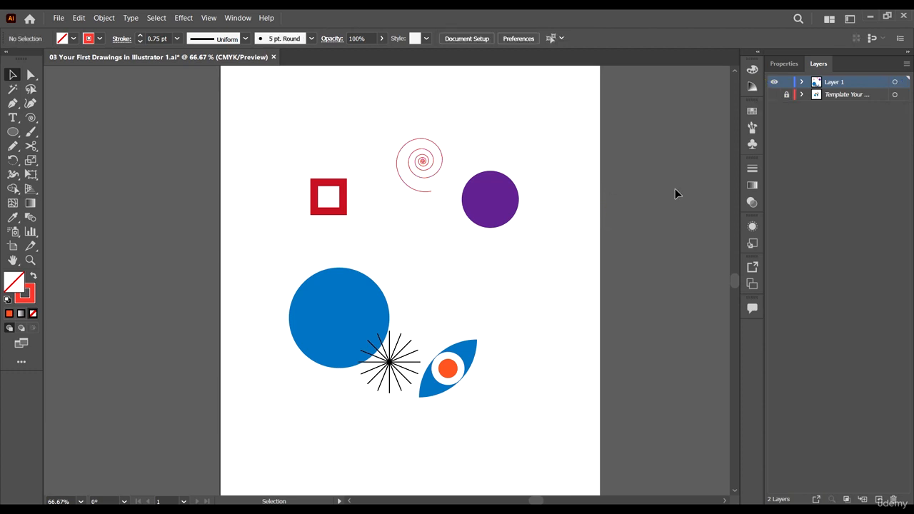
{"action": "left_click", "coordinate": [774, 95]}
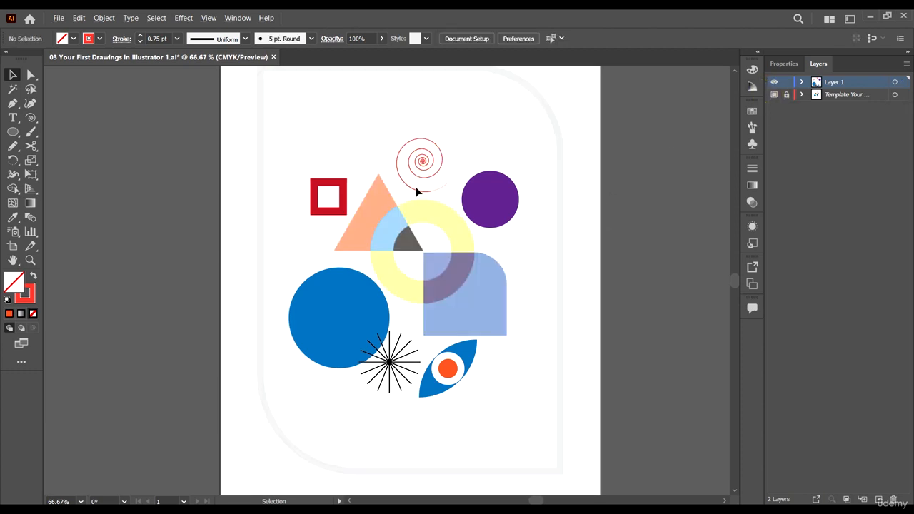
Examine the template's overlapping triangle, ring and rounded square that still need tracing
{"action": "scroll", "coordinate": [549, 213], "scroll_direction": "down", "scroll_amount": 2}
{"action": "scroll", "coordinate": [529, 237], "scroll_direction": "up", "scroll_amount": 2}
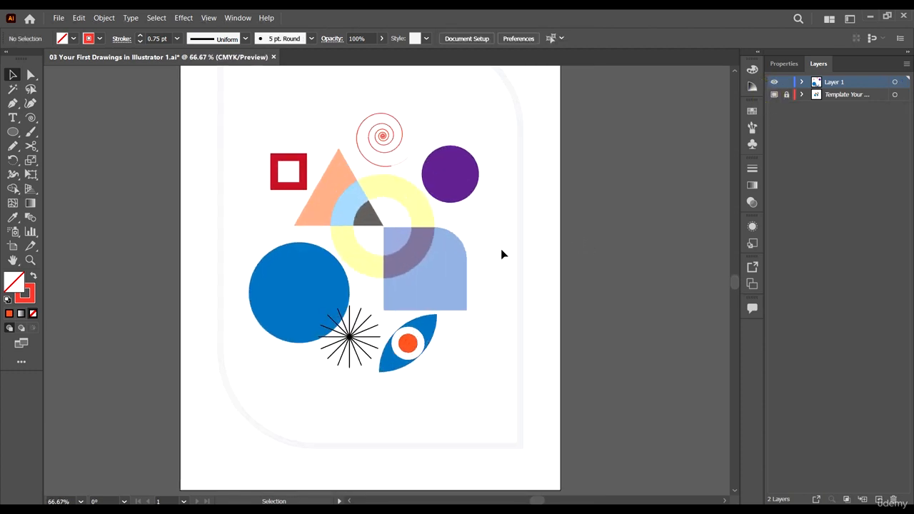
{"action": "scroll", "coordinate": [501, 249], "scroll_direction": "down", "scroll_amount": 1}
{"action": "scroll", "coordinate": [386, 229], "scroll_direction": "up", "scroll_amount": 1}
{"action": "scroll", "coordinate": [376, 228], "scroll_direction": "up", "scroll_amount": 1}
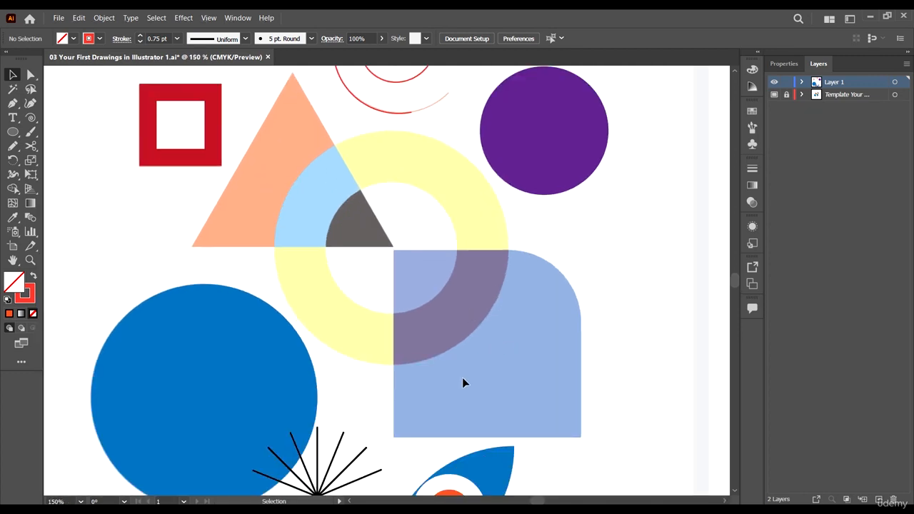
{"action": "scroll", "coordinate": [370, 210], "scroll_direction": "down", "scroll_amount": 2}
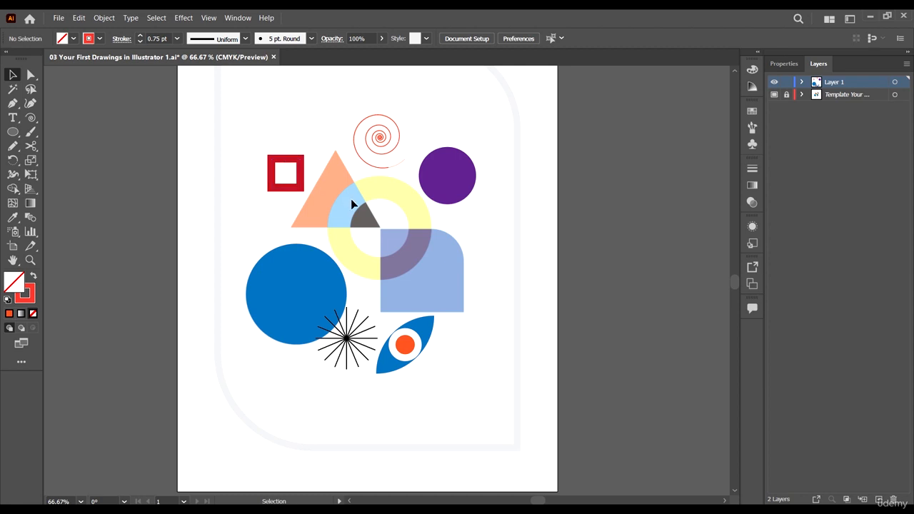
{"action": "scroll", "coordinate": [102, 125], "scroll_direction": "up", "scroll_amount": 1}
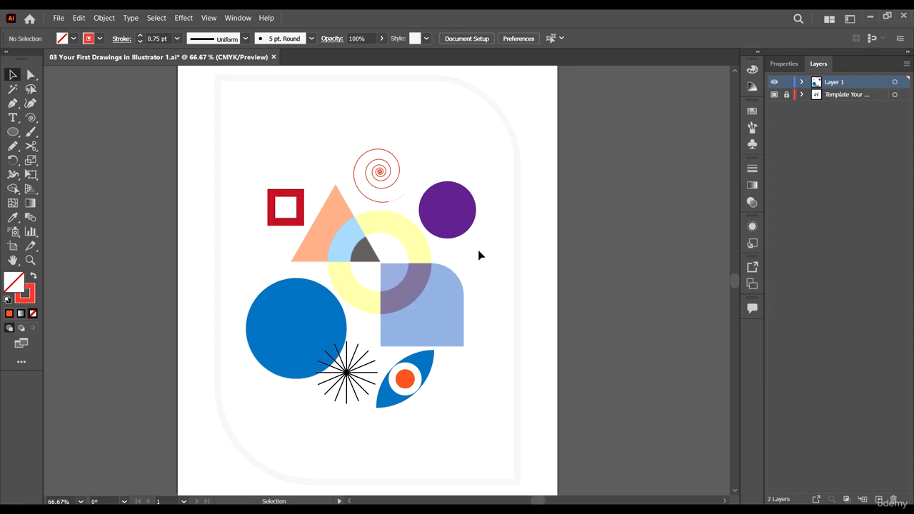
{"action": "scroll", "coordinate": [451, 265], "scroll_direction": "down", "scroll_amount": 1}
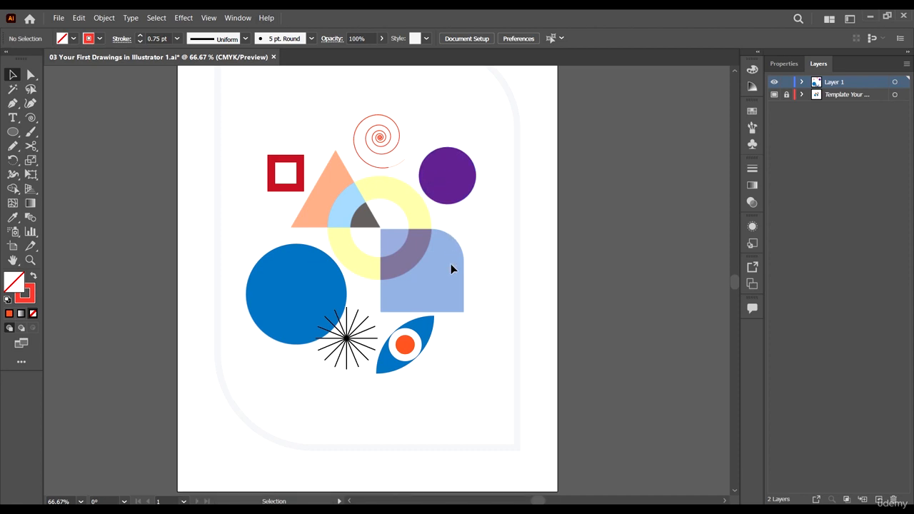
{"action": "key", "text": "ctrl+1"}
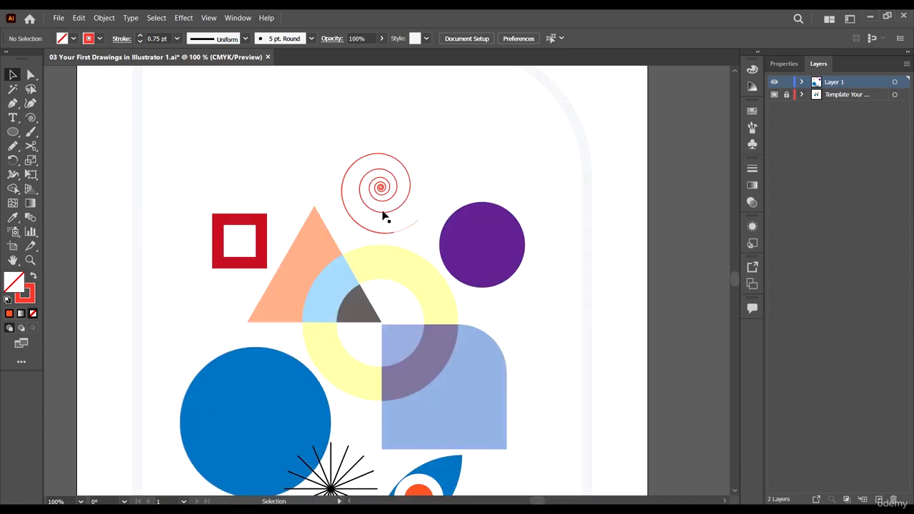
{"action": "scroll", "coordinate": [383, 214], "scroll_direction": "down", "scroll_amount": 1}
Bring up the Pathfinder options and place them clear of the template's shapes
{"action": "left_click", "coordinate": [237, 17]}
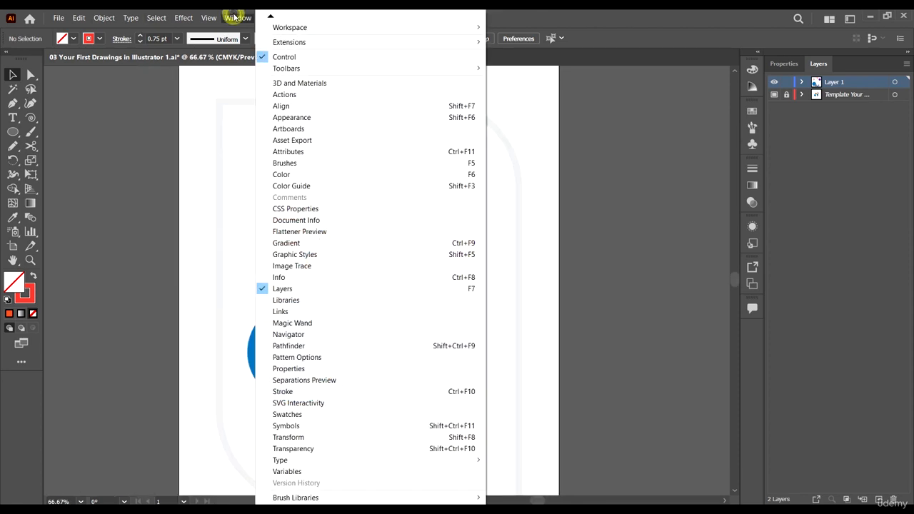
{"action": "left_click", "coordinate": [325, 348]}
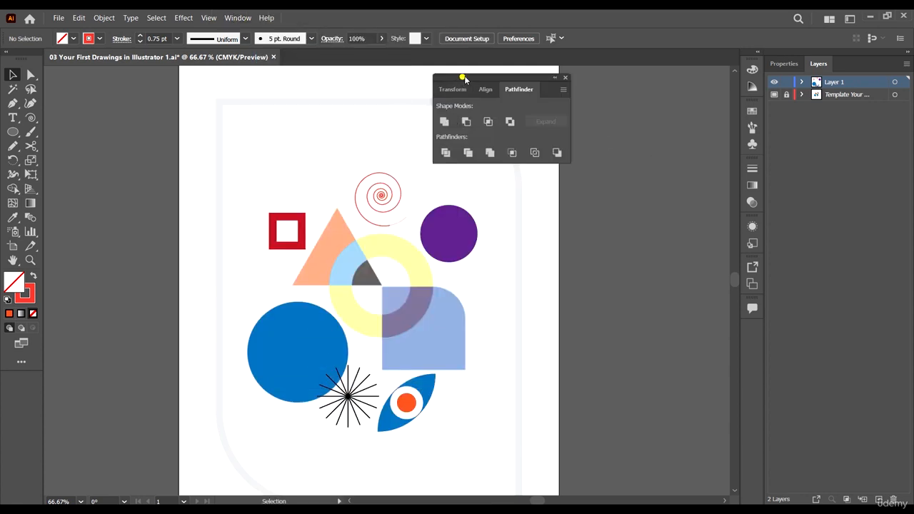
{"action": "left_click_drag", "start_coordinate": [463, 78], "coordinate": [560, 109]}
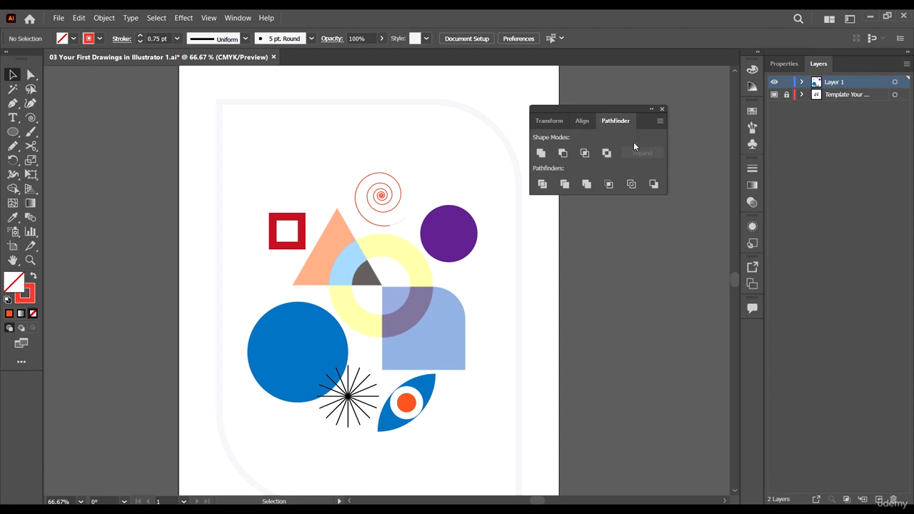
Draw a practice circle overlapping the artboard's right edge and give it no stroke and a green fill
{"action": "left_click", "coordinate": [13, 131]}
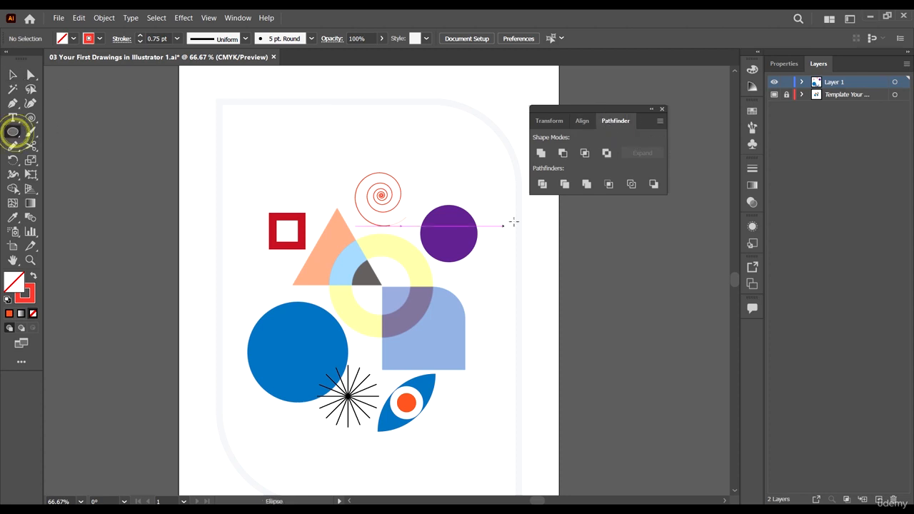
{"action": "mouse_move", "coordinate": [524, 216]}
{"action": "left_mouse_down"}
{"action": "mouse_move", "coordinate": [627, 299]}
{"action": "mouse_move", "coordinate": [622, 314]}
{"action": "left_mouse_up"}
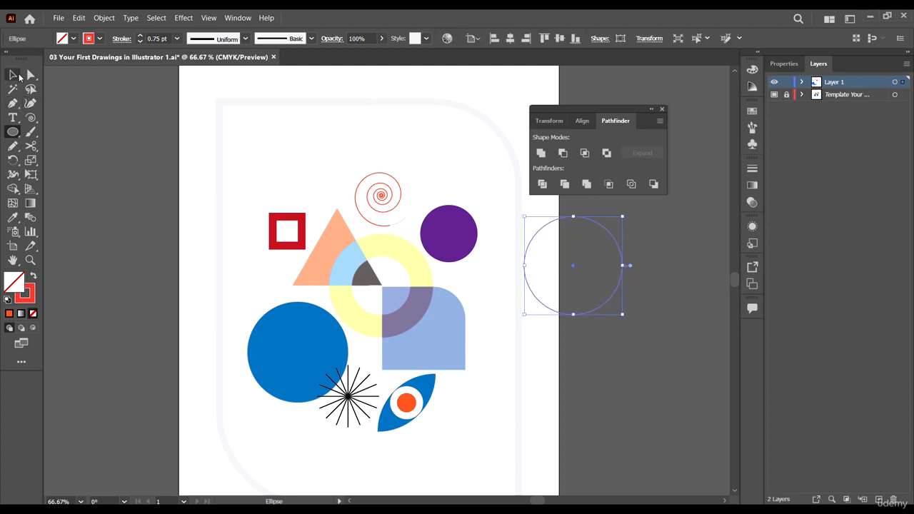
{"action": "left_click", "coordinate": [13, 74]}
{"action": "left_click", "coordinate": [100, 40]}
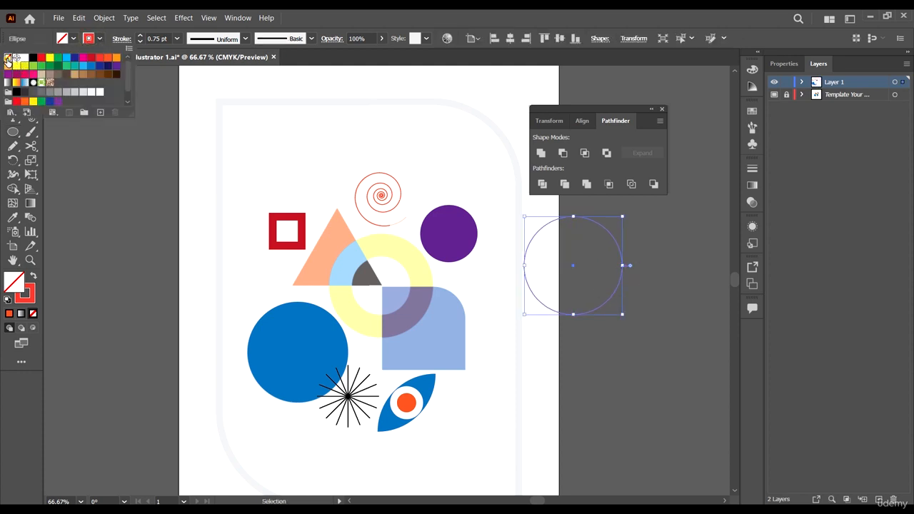
{"action": "left_click", "coordinate": [8, 57]}
{"action": "left_click", "coordinate": [73, 39]}
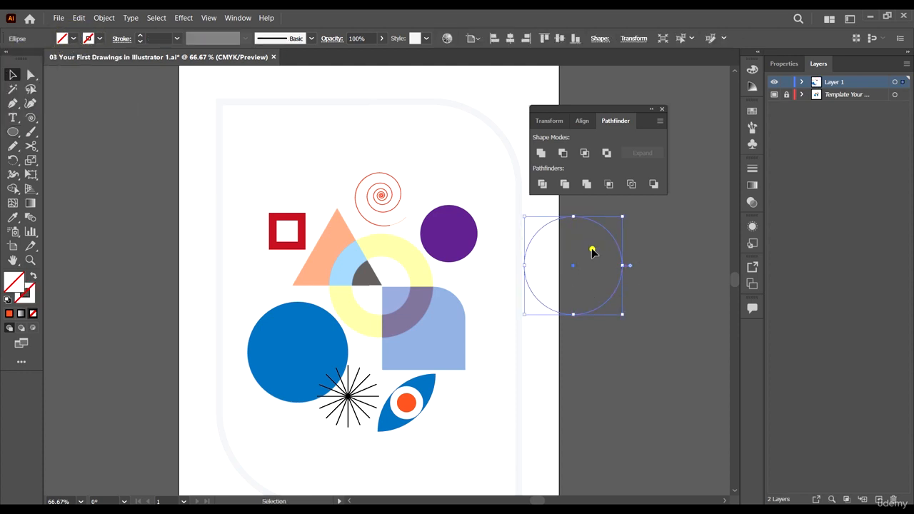
{"action": "left_click", "coordinate": [593, 249]}
{"action": "left_click", "coordinate": [72, 39]}
{"action": "left_click", "coordinate": [58, 65]}
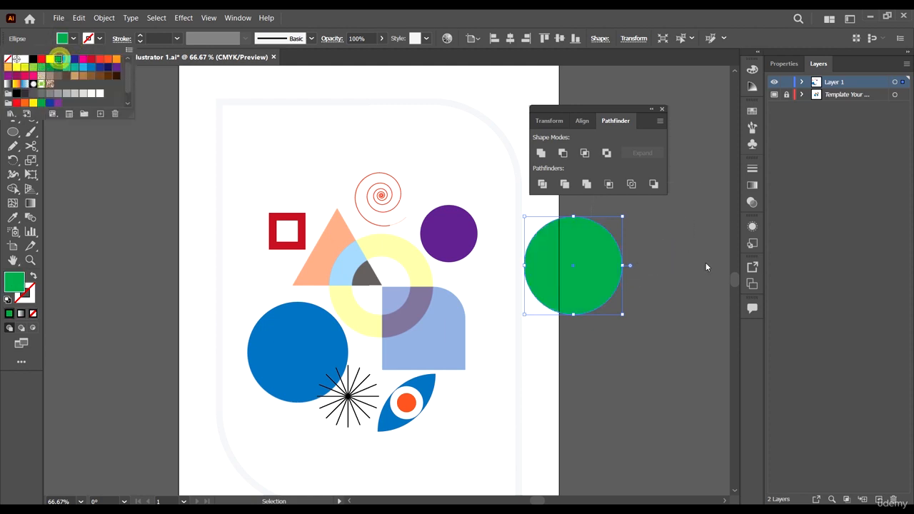
Duplicate the green circle so the copy partly overlaps the original, and select both circles
{"action": "left_click", "coordinate": [684, 322]}
{"action": "left_click_drag", "start_coordinate": [577, 277], "coordinate": [621, 319]}
{"action": "left_click_drag", "start_coordinate": [615, 284], "coordinate": [658, 303]}
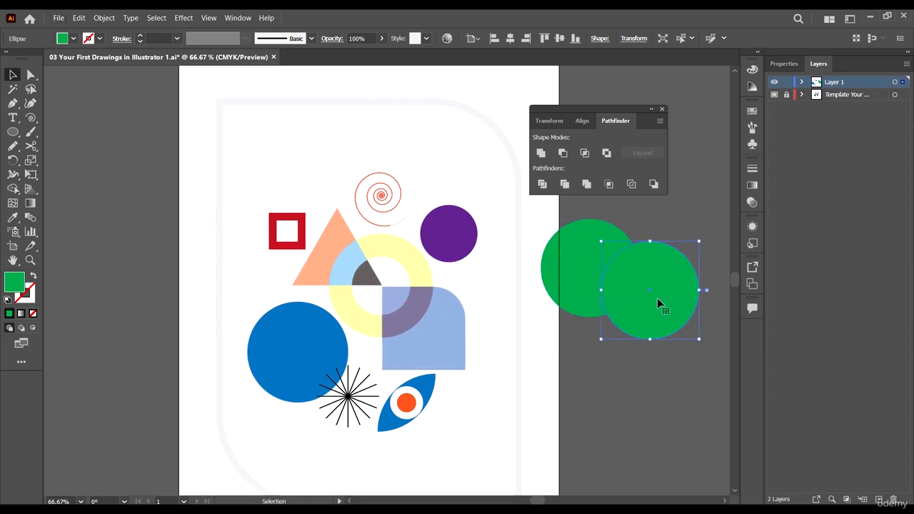
{"action": "left_click", "coordinate": [582, 260]}
{"action": "left_click", "coordinate": [696, 279], "text": "shift"}
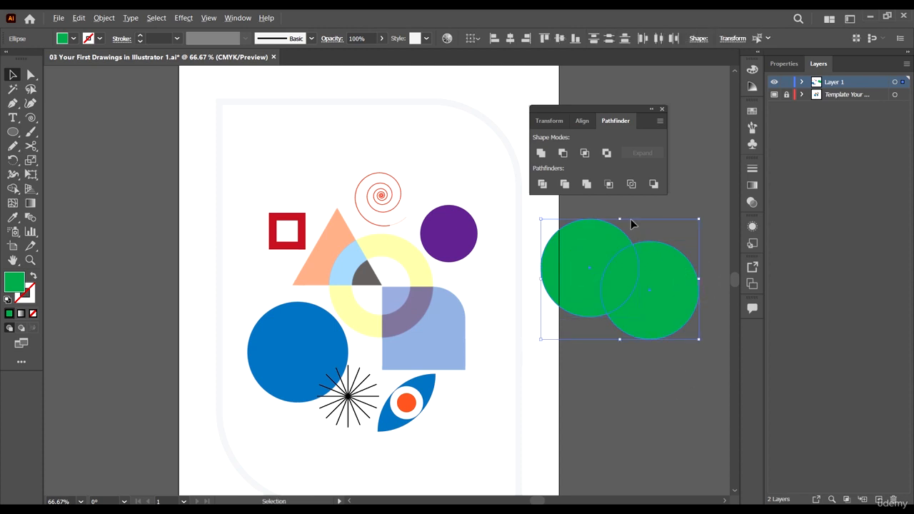
Rotate the two overlapping green circles together until they sit level side by side, and shift them slightly
{"action": "key", "text": "a"}
{"action": "scroll", "coordinate": [556, 262], "scroll_direction": "right", "scroll_amount": 1}
{"action": "scroll", "coordinate": [570, 266], "scroll_direction": "up", "scroll_amount": 2}
{"action": "left_click_drag", "start_coordinate": [549, 285], "coordinate": [504, 321]}
{"action": "key", "text": "v"}
{"action": "left_click_drag", "start_coordinate": [609, 109], "coordinate": [606, 95]}
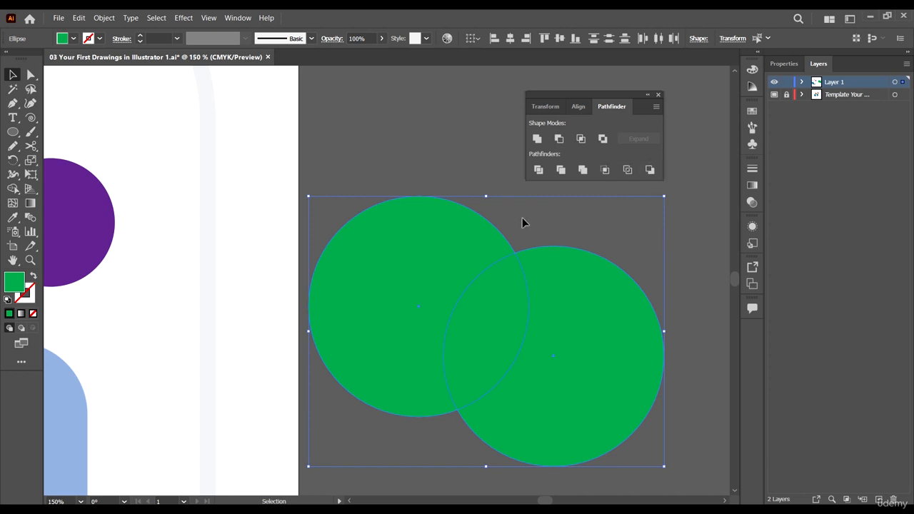
{"action": "left_click", "coordinate": [427, 144]}
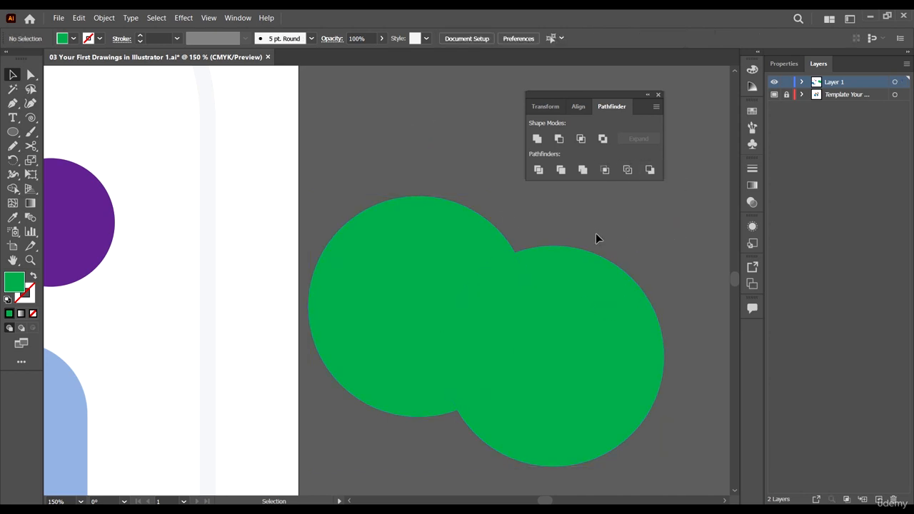
{"action": "key", "text": "ctrl+a"}
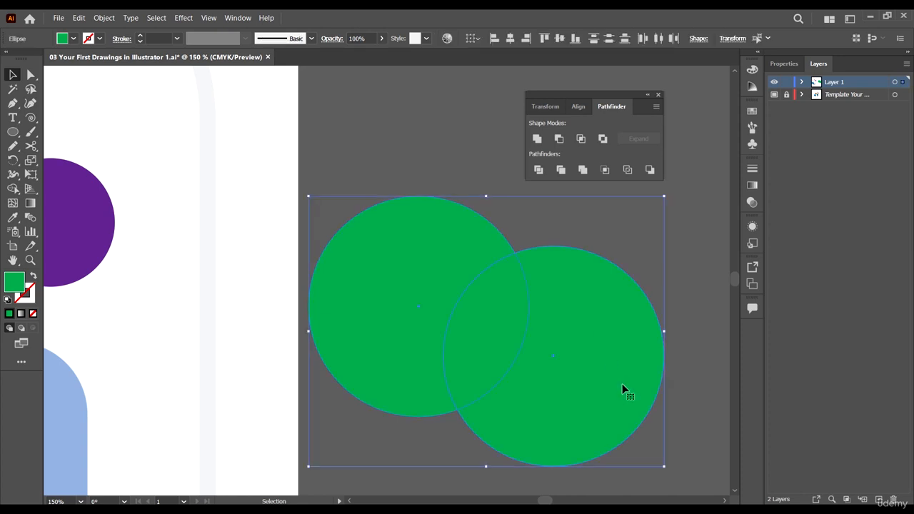
{"action": "left_click_drag", "start_coordinate": [670, 333], "coordinate": [684, 258]}
{"action": "left_click_drag", "start_coordinate": [489, 321], "coordinate": [561, 351]}
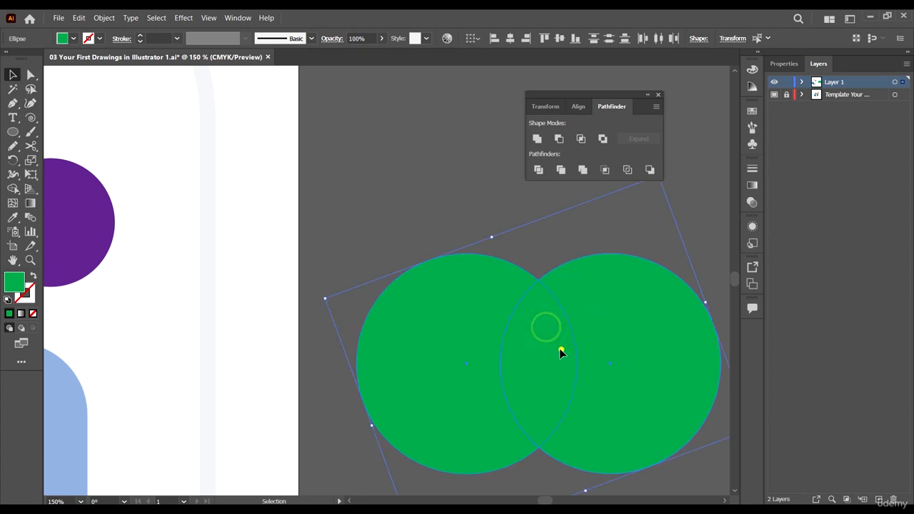
Try Pathfinder's Unite on the two overlapping green circles, and undo back to two separate circles
{"action": "left_click", "coordinate": [538, 139]}
{"action": "left_click", "coordinate": [455, 188]}
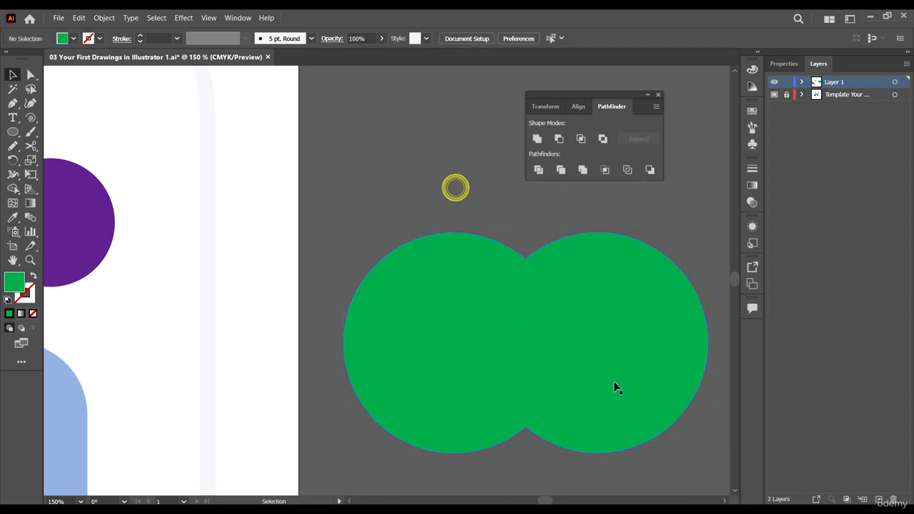
{"action": "left_click_drag", "start_coordinate": [615, 386], "coordinate": [605, 353]}
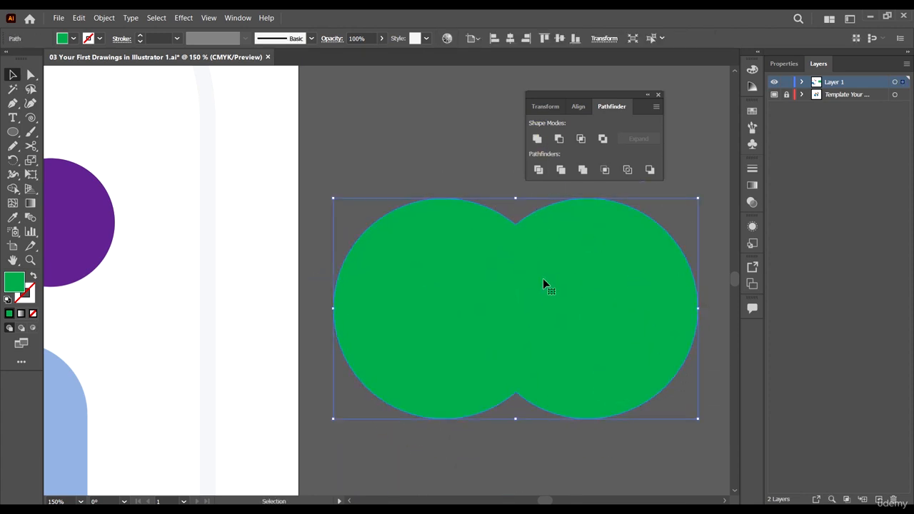
{"action": "key", "text": "ctrl+z"}
{"action": "key", "text": "ctrl+shift+z"}
{"action": "key", "text": "ctrl+z"}
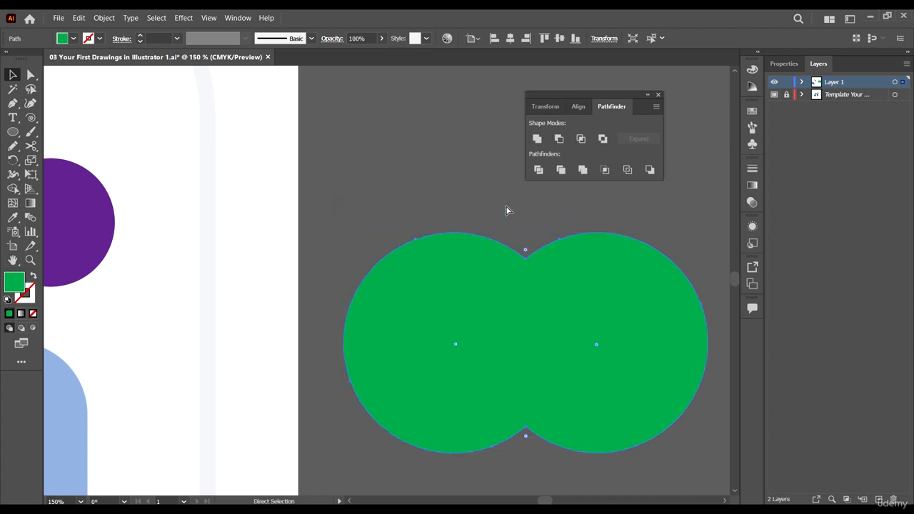
{"action": "key", "text": "ctrl+z"}
Move the right green circle so it overlaps the left one slightly less, and select both circles
{"action": "left_click", "coordinate": [460, 182]}
{"action": "left_click_drag", "start_coordinate": [624, 354], "coordinate": [654, 354]}
{"action": "key", "text": "ctrl+z"}
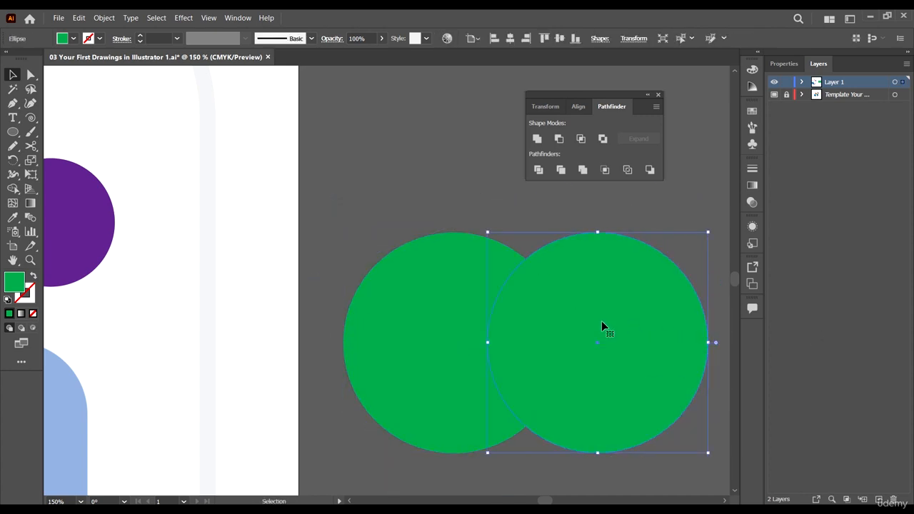
{"action": "scroll", "coordinate": [475, 333], "scroll_direction": "right", "scroll_amount": 3}
{"action": "left_click_drag", "start_coordinate": [513, 326], "coordinate": [640, 324]}
{"action": "left_click_drag", "start_coordinate": [571, 328], "coordinate": [457, 330]}
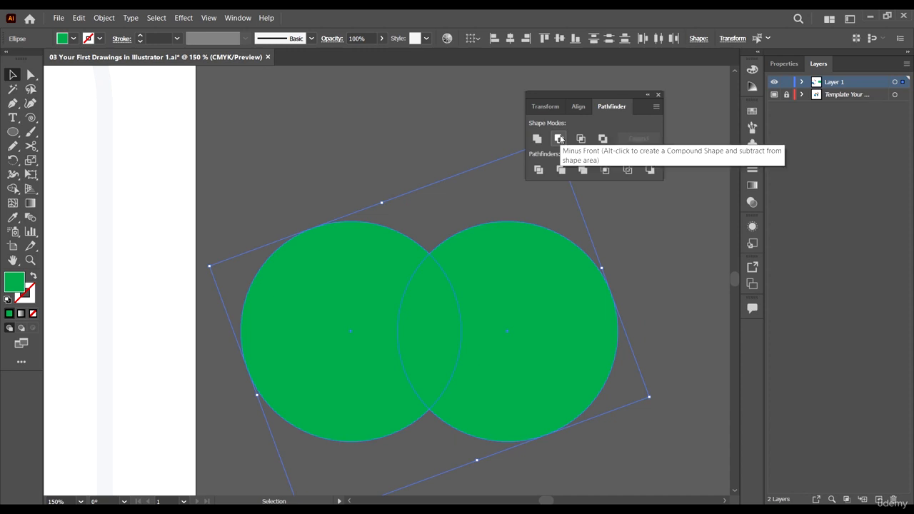
Try Pathfinder's Minus Front on the two green circles to cut the front one out, and undo it
{"action": "left_click", "coordinate": [560, 139]}
{"action": "left_click", "coordinate": [655, 294]}
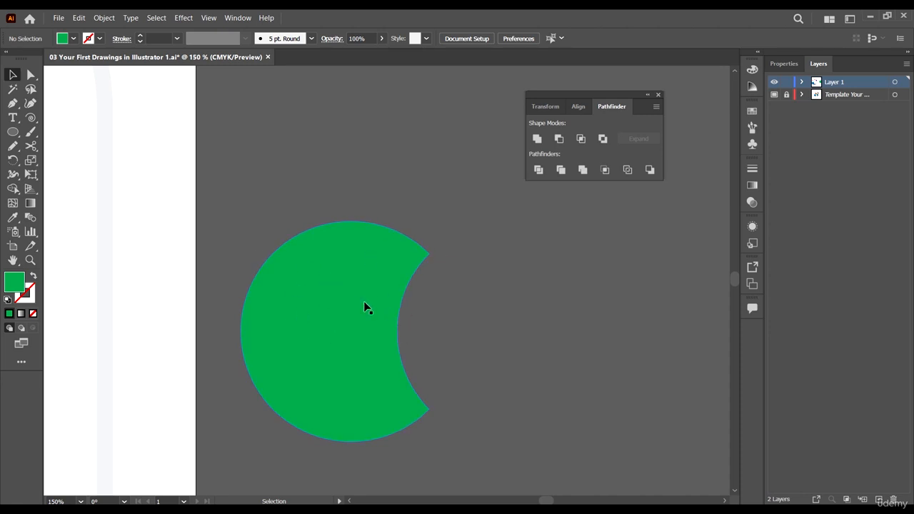
{"action": "left_click", "coordinate": [480, 338]}
{"action": "key", "text": "ctrl+z"}
Intersect the two green circles with Pathfinder, keeping only their overlapping area
{"action": "left_click_drag", "start_coordinate": [638, 415], "coordinate": [224, 234]}
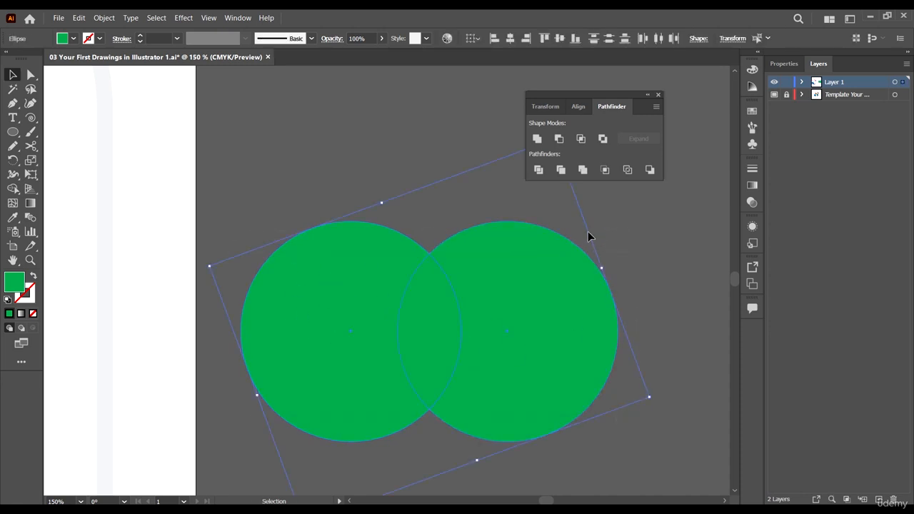
{"action": "left_click", "coordinate": [581, 139]}
{"action": "left_click", "coordinate": [370, 142]}
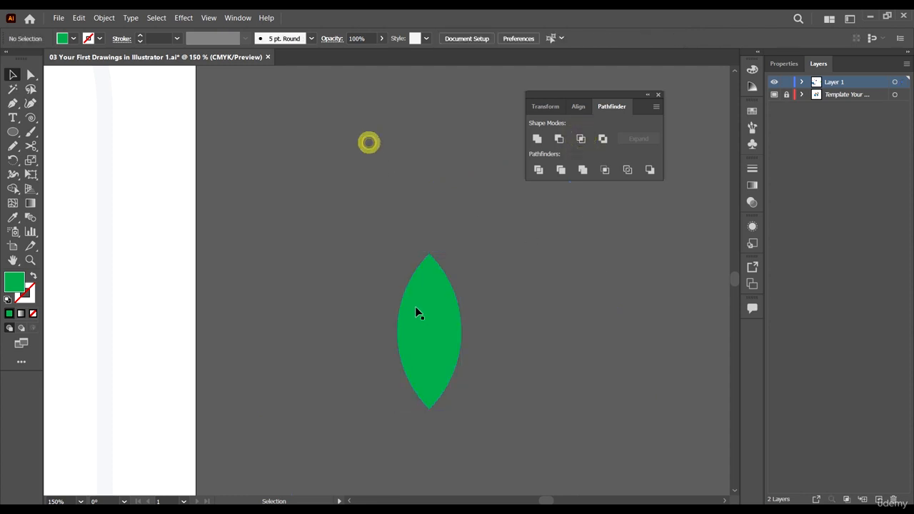
{"action": "key", "text": "a"}
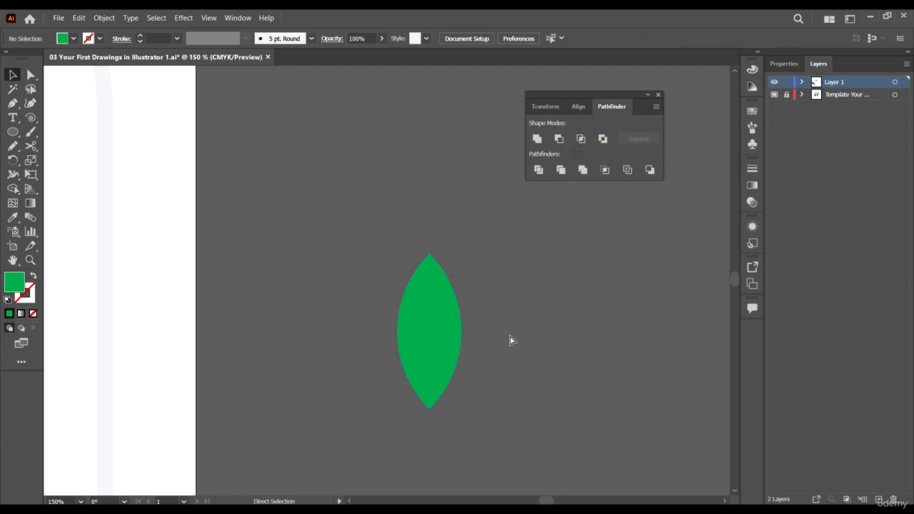
Undo the intersection, try Pathfinder's Exclude on the two green circles to cut out their overlap, and undo it
{"action": "key", "text": "ctrl+z"}
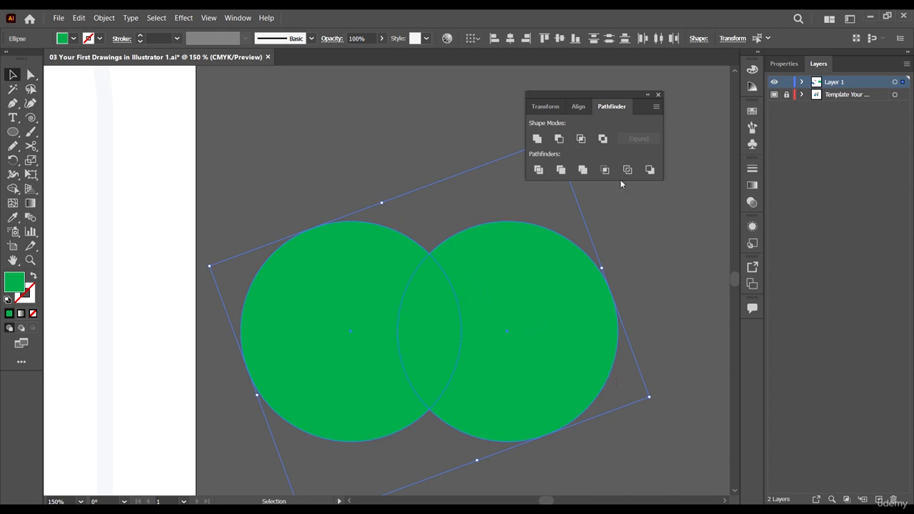
{"action": "left_click", "coordinate": [603, 139]}
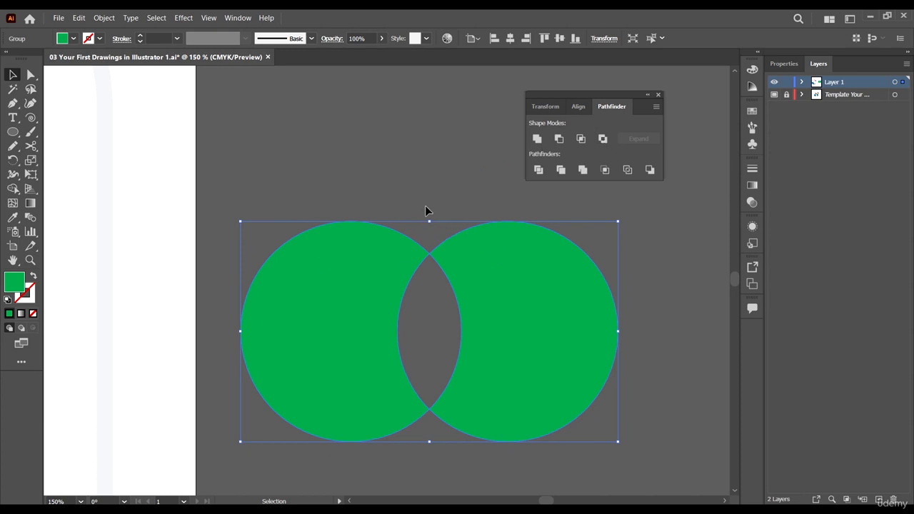
{"action": "key", "text": "a"}
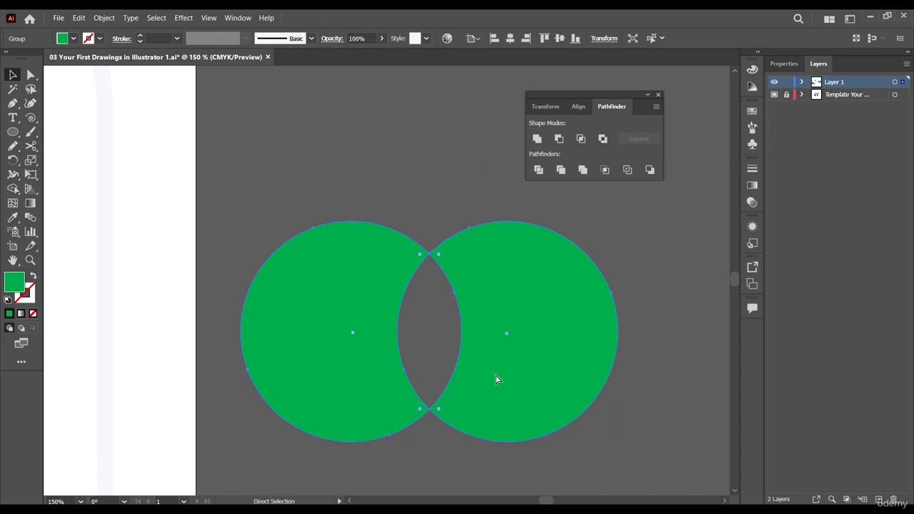
{"action": "key", "text": "ctrl+z"}
{"action": "key", "text": "v"}
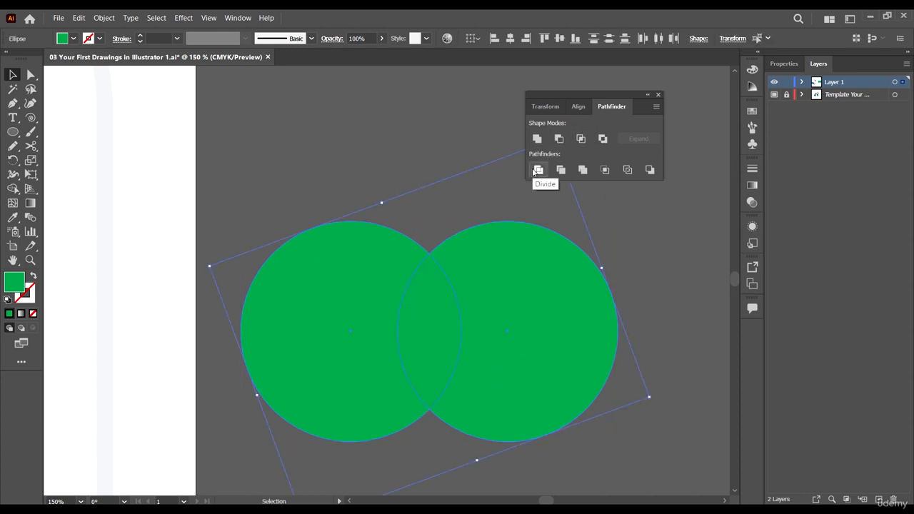
Divide the two overlapping green circles with Pathfinder and deselect the resulting group
{"action": "left_click", "coordinate": [538, 170]}
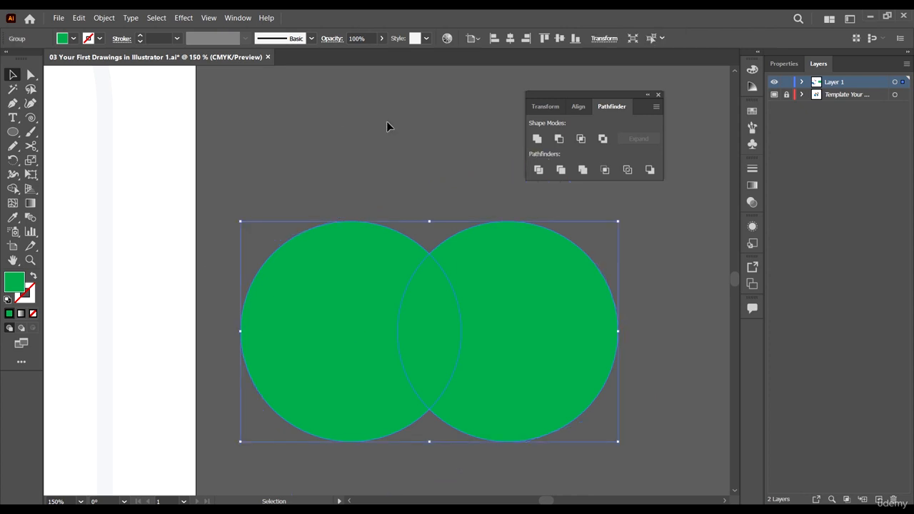
{"action": "left_click", "coordinate": [373, 107]}
{"action": "scroll", "coordinate": [568, 293], "scroll_direction": "down", "scroll_amount": 2}
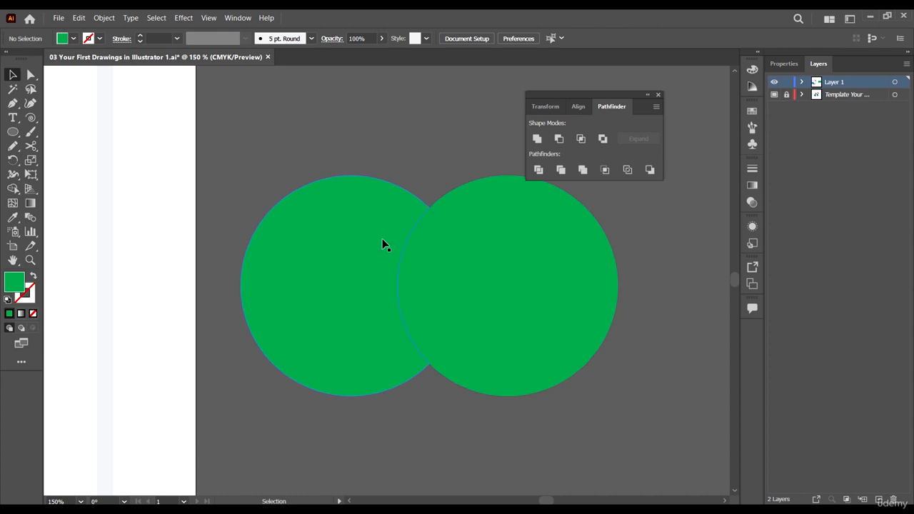
{"action": "left_click_drag", "start_coordinate": [443, 165], "coordinate": [382, 270]}
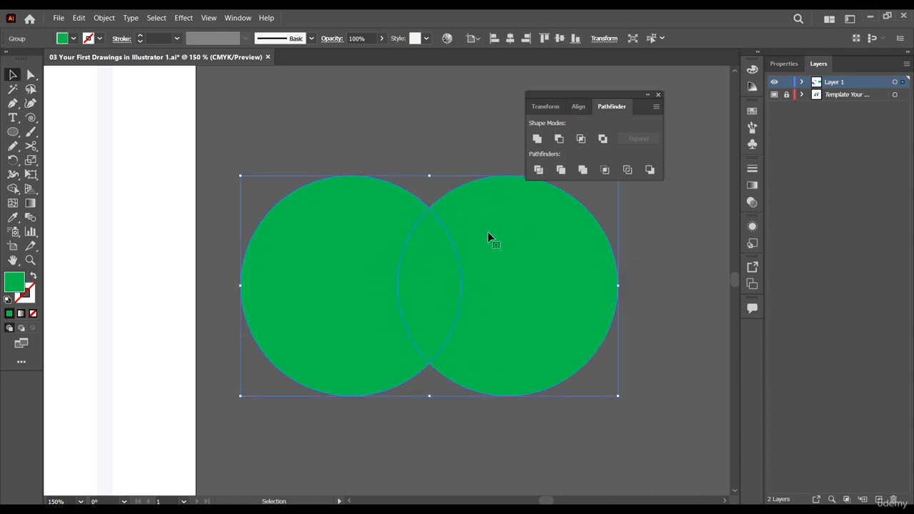
{"action": "left_click_drag", "start_coordinate": [458, 137], "coordinate": [347, 279]}
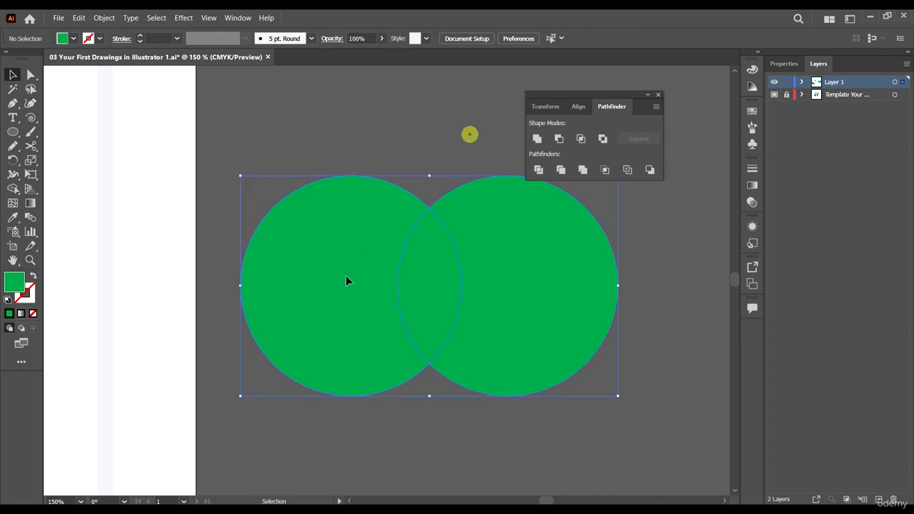
{"action": "left_click", "coordinate": [437, 120]}
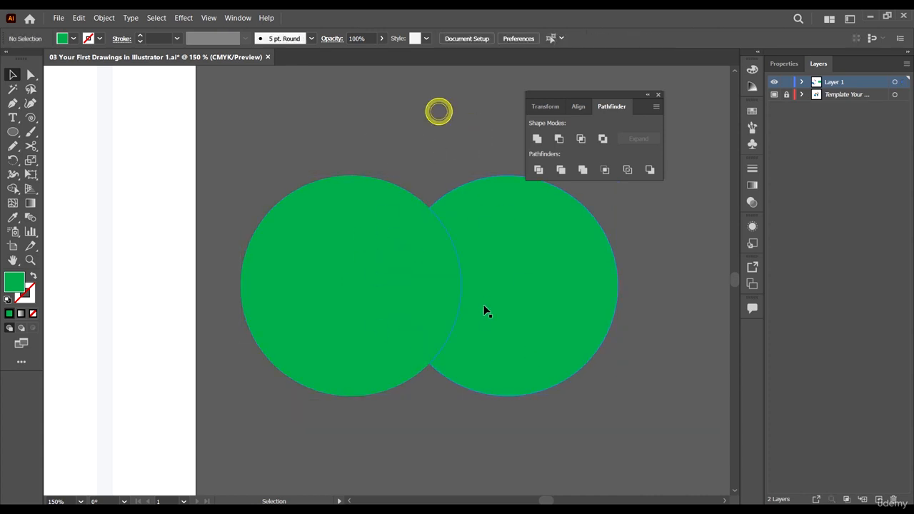
Pull the overlapping lens piece out to the right of the divided circles, and undo back to two whole, separate circles
{"action": "key", "text": "a"}
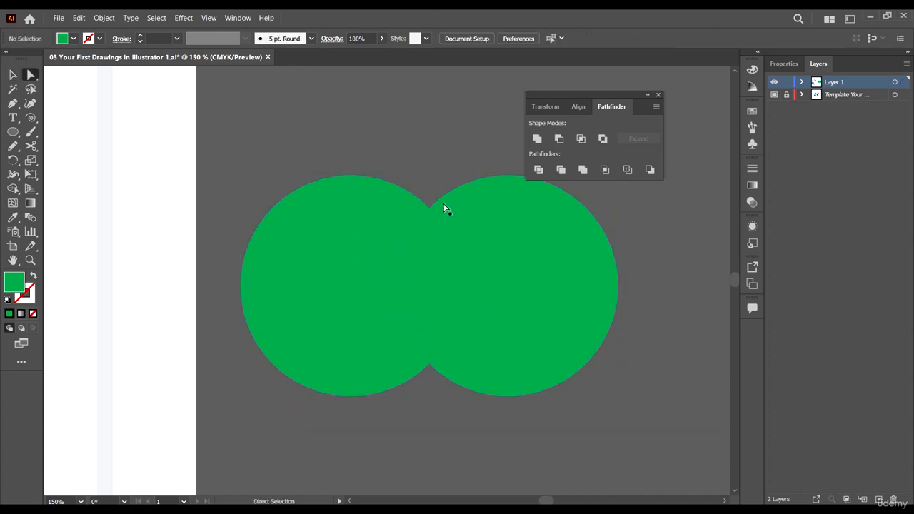
{"action": "left_click", "coordinate": [430, 268]}
{"action": "left_click_drag", "start_coordinate": [429, 266], "coordinate": [667, 255]}
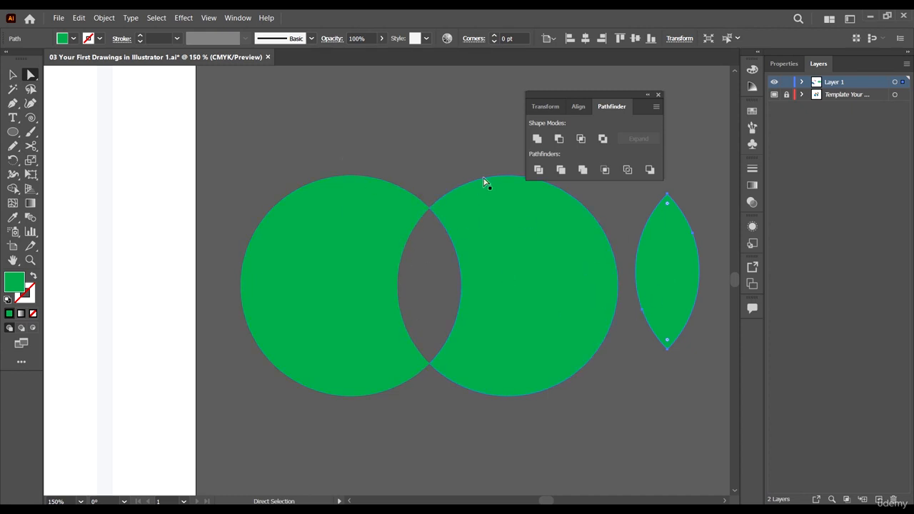
{"action": "key", "text": "v"}
{"action": "key", "text": "ctrl+z"}
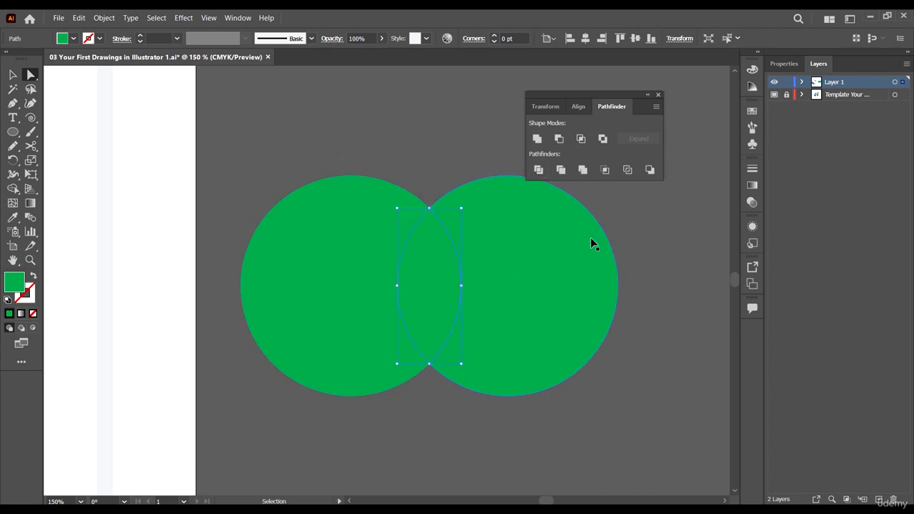
{"action": "key", "text": "ctrl+a"}
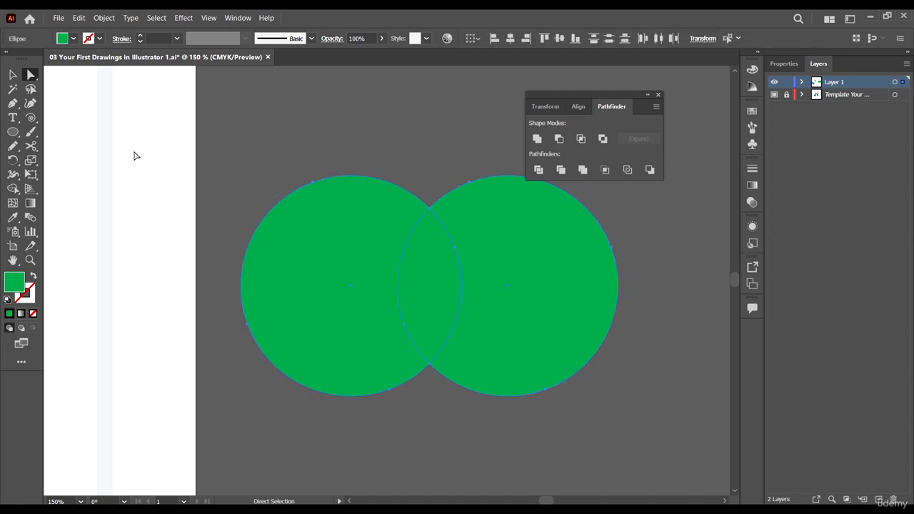
{"action": "key", "text": "ctrl+z"}
Move the right green circle so it partly overlaps the left one, and select both circles
{"action": "left_click", "coordinate": [12, 75]}
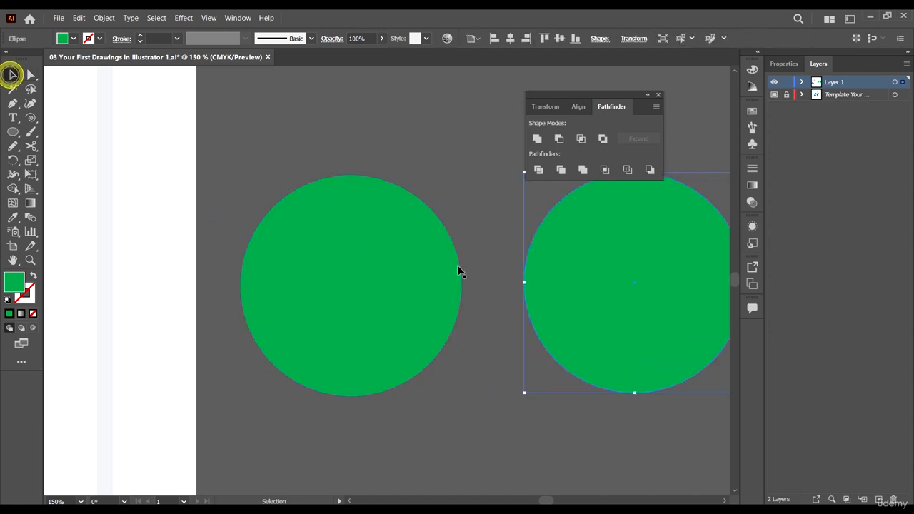
{"action": "left_click_drag", "start_coordinate": [605, 293], "coordinate": [455, 286]}
{"action": "left_click_drag", "start_coordinate": [479, 121], "coordinate": [400, 236]}
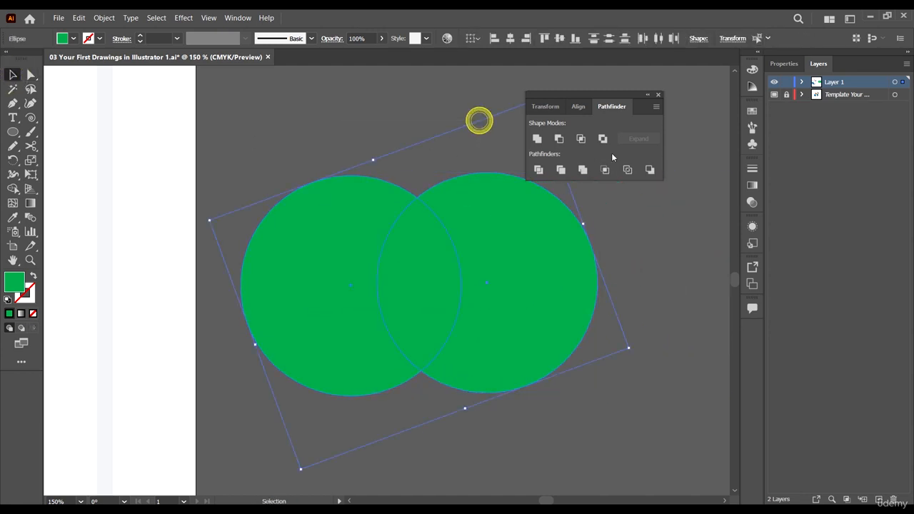
Trim the two overlapping green circles with Pathfinder, try moving the front piece away from the trimmed one, and undo the move
{"action": "left_click", "coordinate": [561, 170]}
{"action": "left_click", "coordinate": [727, 298]}
{"action": "left_click_drag", "start_coordinate": [484, 297], "coordinate": [574, 301]}
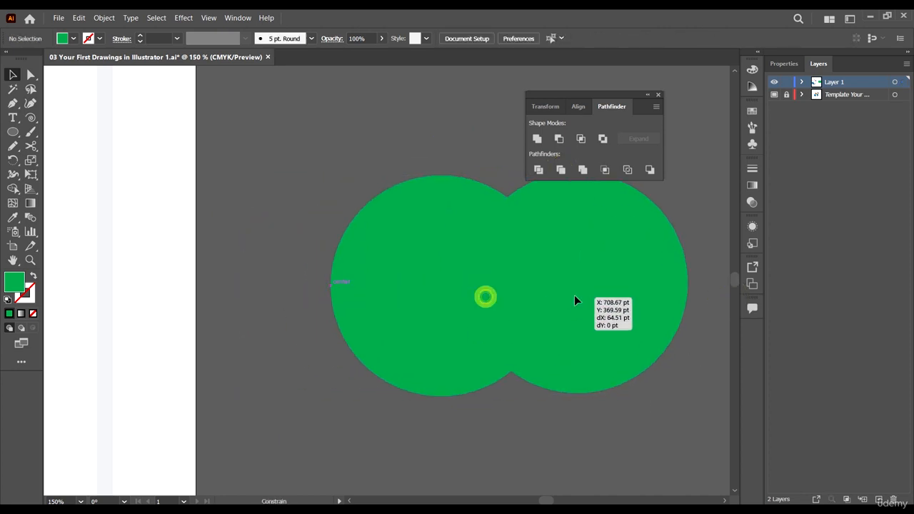
{"action": "key", "text": "ctrl+z"}
{"action": "left_click", "coordinate": [678, 280]}
{"action": "key", "text": "a"}
{"action": "left_click", "coordinate": [469, 277]}
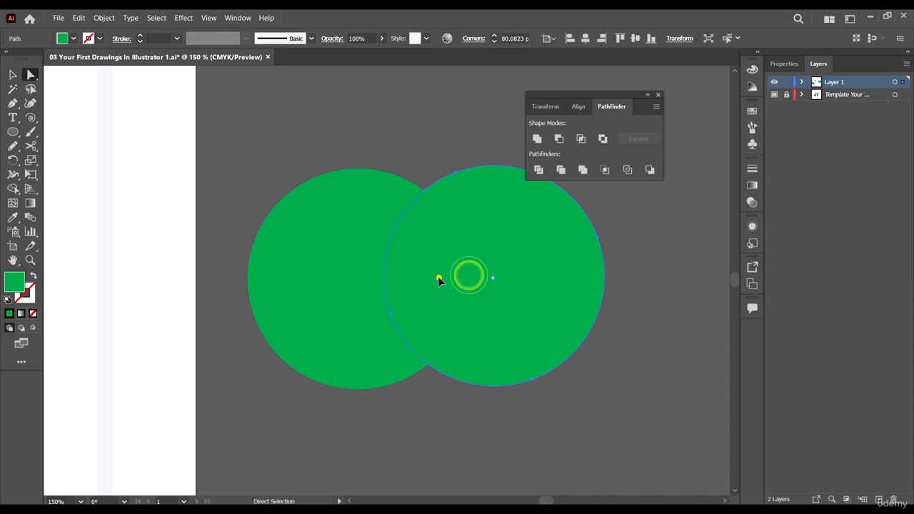
{"action": "left_click_drag", "start_coordinate": [438, 277], "coordinate": [582, 310]}
{"action": "key", "text": "ctrl+z"}
Undo the trim back to two separate circles, and delete both green practice circles beside the artboard
{"action": "key", "text": "v"}
{"action": "left_click_drag", "start_coordinate": [588, 416], "coordinate": [512, 226]}
{"action": "key", "text": "ctrl+z"}
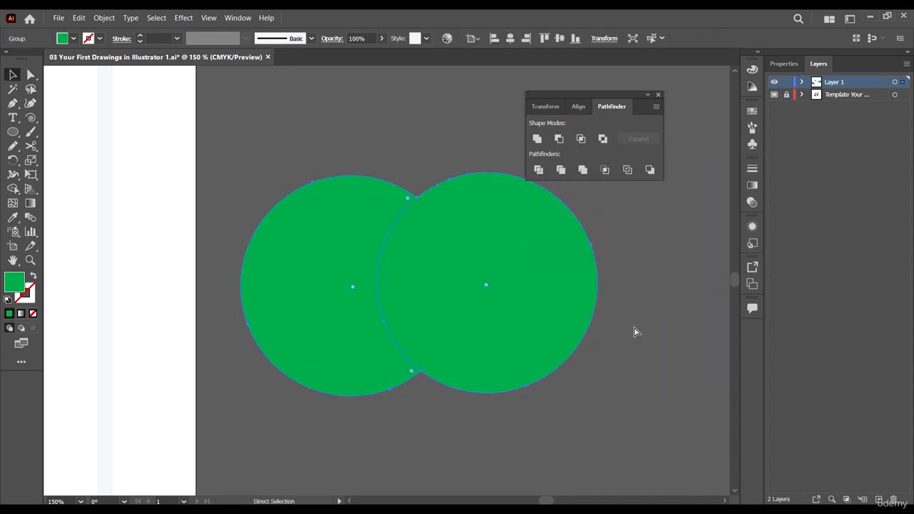
{"action": "key", "text": "ctrl+z"}
{"action": "key", "text": "ctrl+z"}
{"action": "scroll", "coordinate": [550, 286], "scroll_direction": "down", "scroll_amount": 5}
{"action": "left_click_drag", "start_coordinate": [607, 397], "coordinate": [514, 247]}
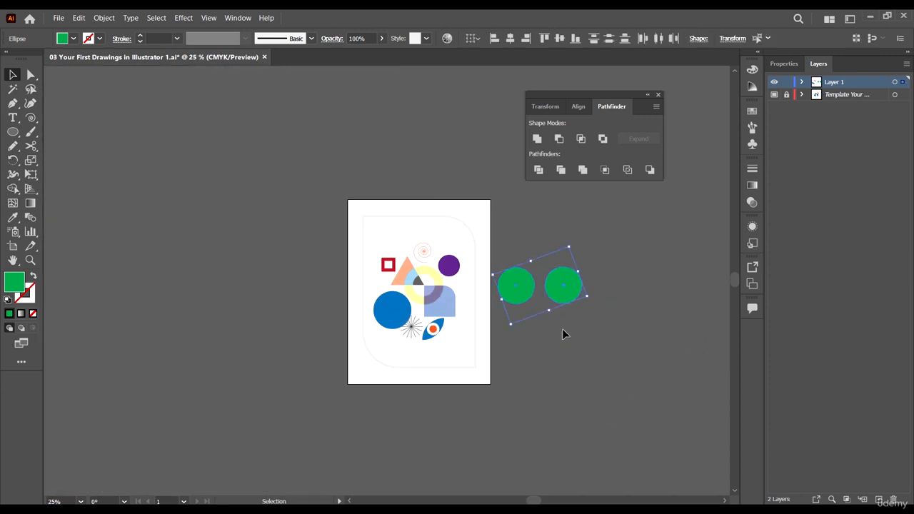
{"action": "key", "text": "Delete"}
Draw a square about 134 pt wide over the template's light blue shape, starting at the triangle's lower-right tip
{"action": "scroll", "coordinate": [432, 287], "scroll_direction": "up", "scroll_amount": 4}
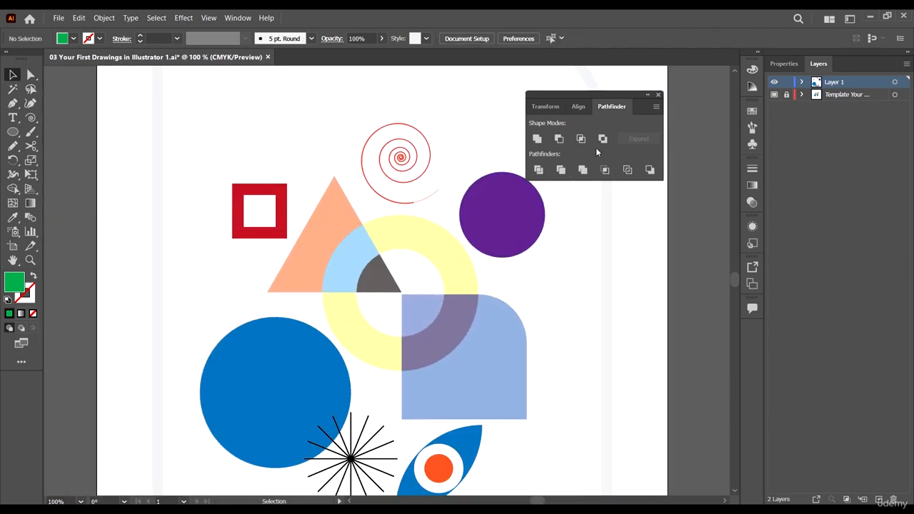
{"action": "scroll", "coordinate": [400, 247], "scroll_direction": "up", "scroll_amount": 1}
{"action": "scroll", "coordinate": [398, 325], "scroll_direction": "left", "scroll_amount": 1}
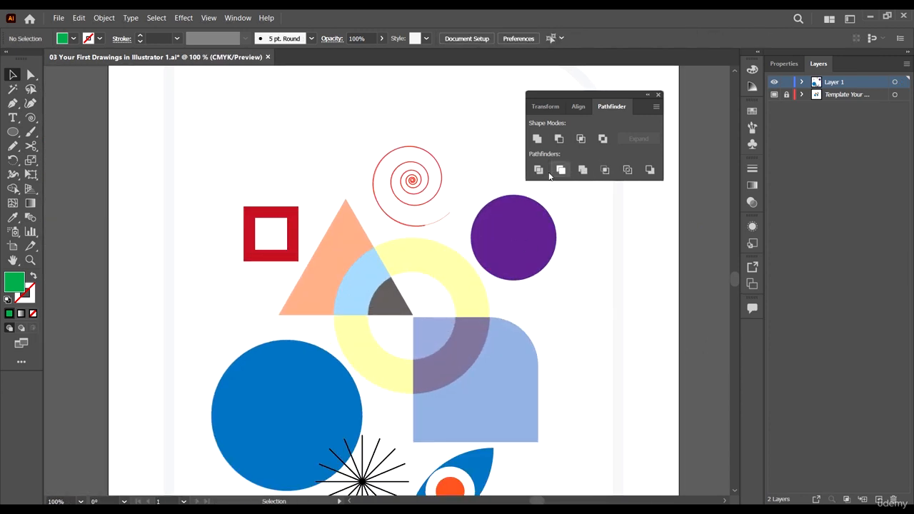
{"action": "scroll", "coordinate": [419, 386], "scroll_direction": "up", "scroll_amount": 2}
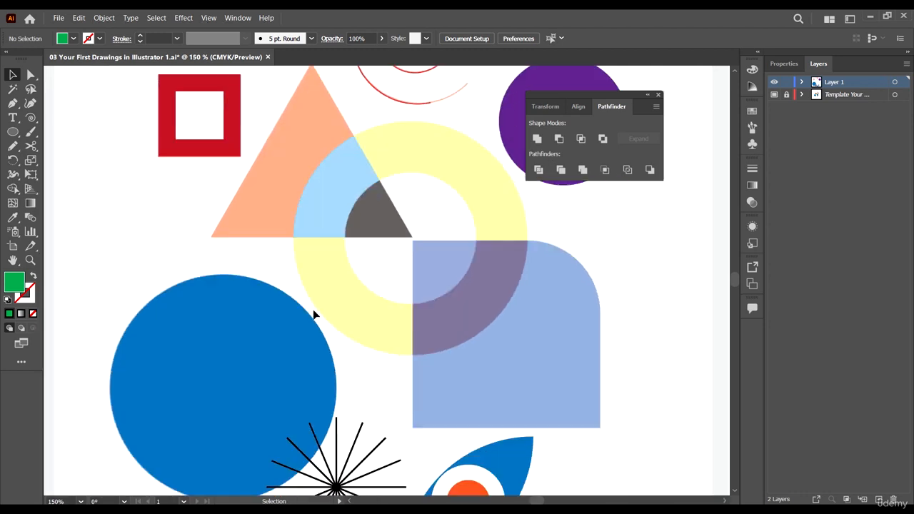
{"action": "left_click", "coordinate": [13, 132]}
{"action": "left_click_drag", "start_coordinate": [12, 136], "coordinate": [72, 132]}
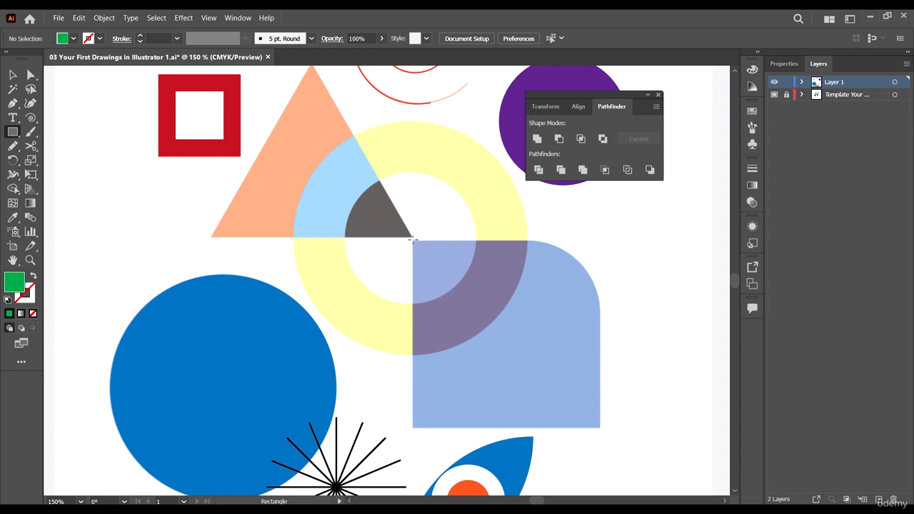
{"action": "left_click_drag", "start_coordinate": [412, 240], "coordinate": [600, 428]}
Round only the upper-right corner of the green square to match the template's curved corner
{"action": "left_click", "coordinate": [31, 75]}
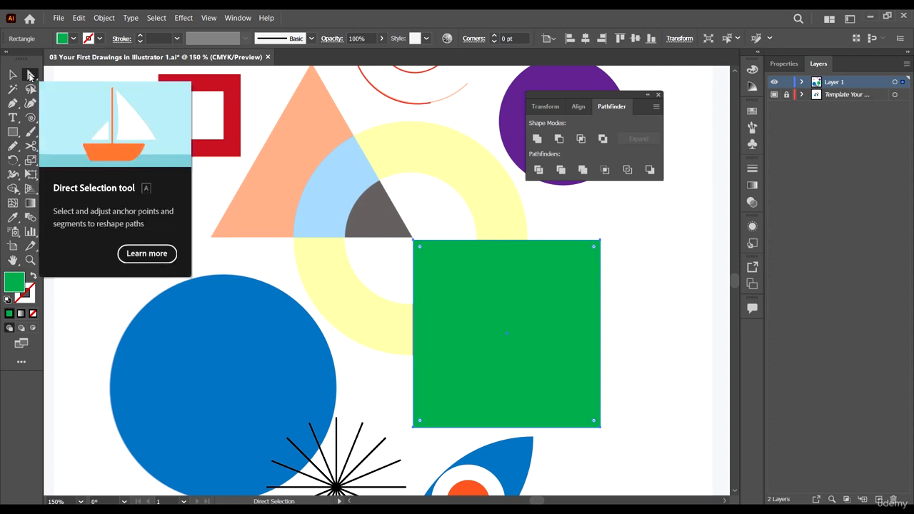
{"action": "left_click", "coordinate": [31, 75]}
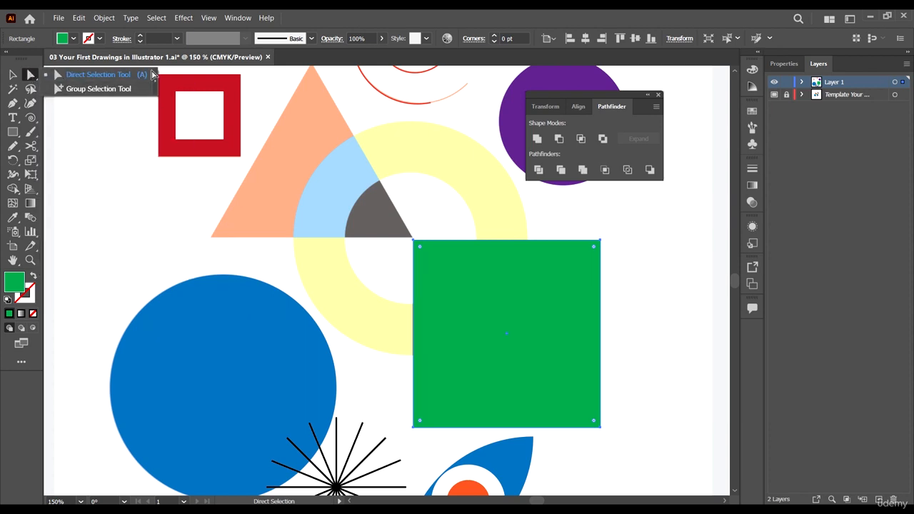
{"action": "left_click", "coordinate": [28, 74]}
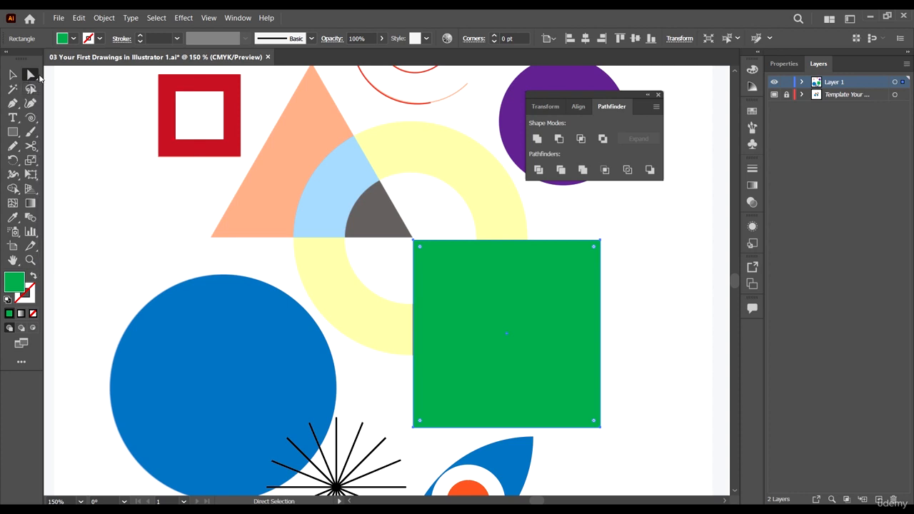
{"action": "left_click", "coordinate": [12, 74]}
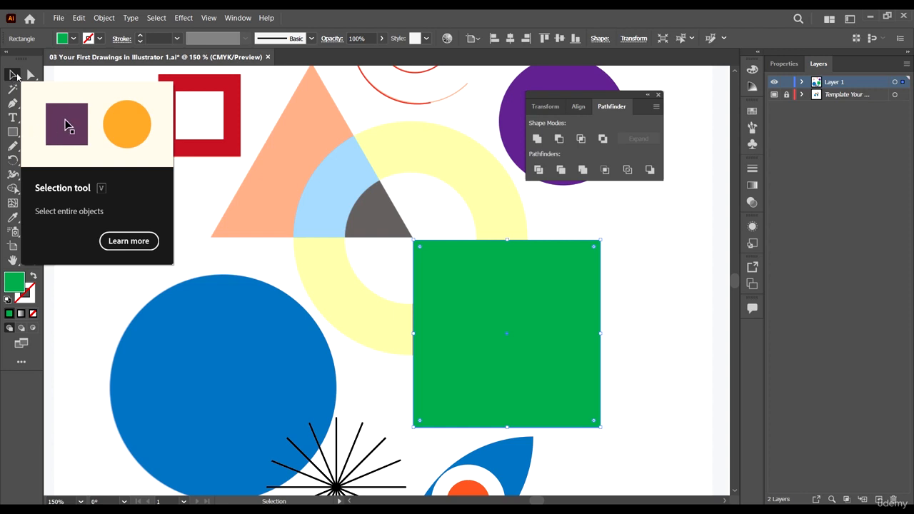
{"action": "left_click", "coordinate": [33, 76]}
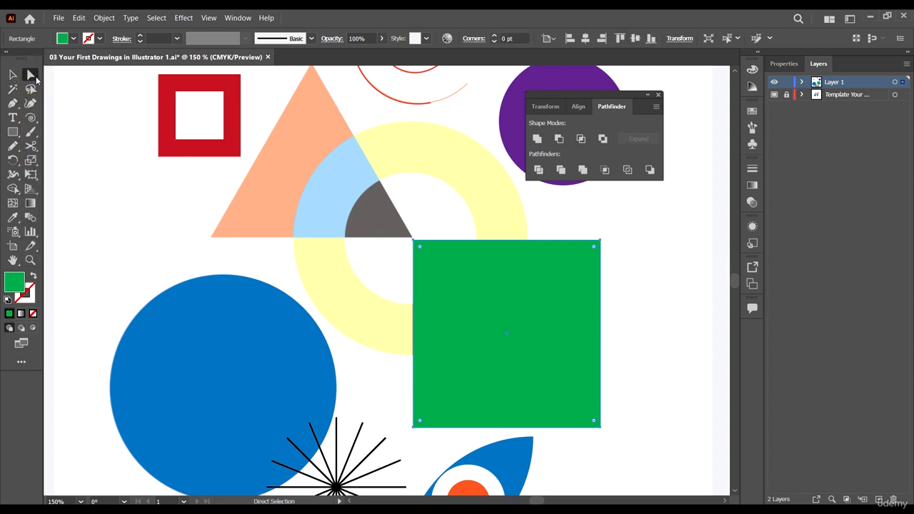
{"action": "left_click", "coordinate": [601, 240]}
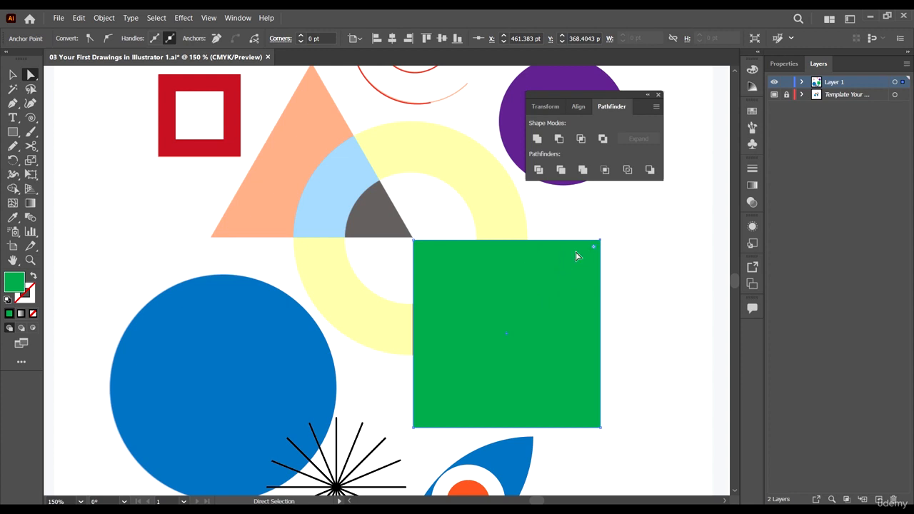
{"action": "scroll", "coordinate": [573, 247], "scroll_direction": "down", "scroll_amount": 5}
{"action": "scroll", "coordinate": [588, 194], "scroll_direction": "up", "scroll_amount": 4}
{"action": "left_click_drag", "start_coordinate": [594, 236], "coordinate": [525, 307]}
{"action": "key", "text": "v"}
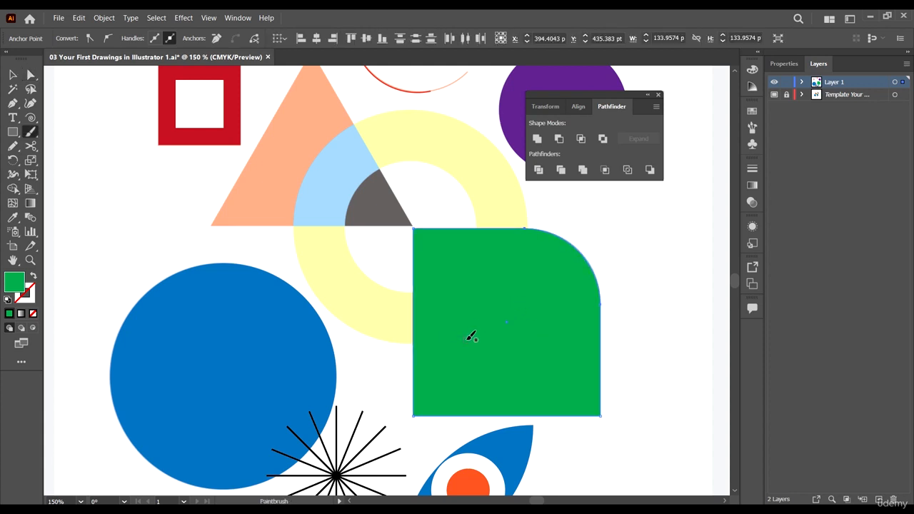
Remove the rounded-corner square's fill to check it against the template, and reselect the shape by its edge
{"action": "left_click", "coordinate": [33, 313]}
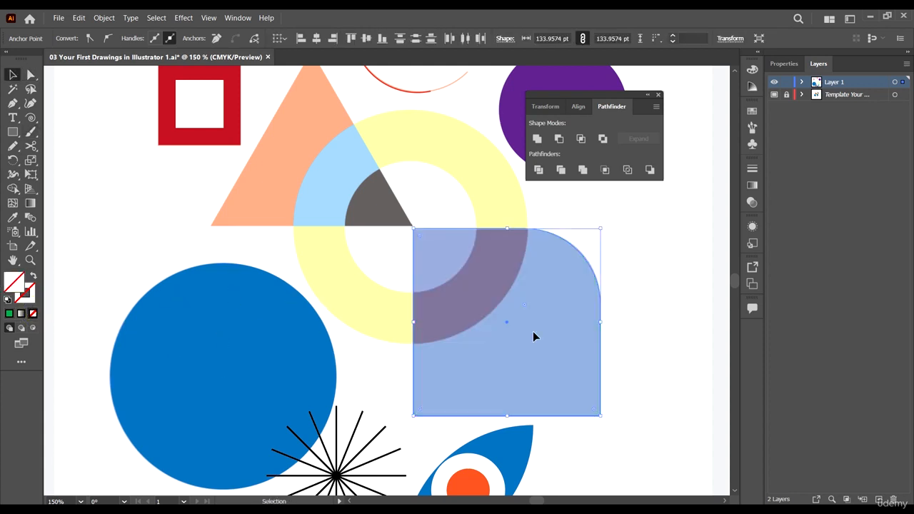
{"action": "left_click", "coordinate": [171, 204]}
{"action": "left_click_drag", "start_coordinate": [267, 215], "coordinate": [520, 308]}
{"action": "left_click", "coordinate": [568, 306]}
{"action": "left_click", "coordinate": [413, 330]}
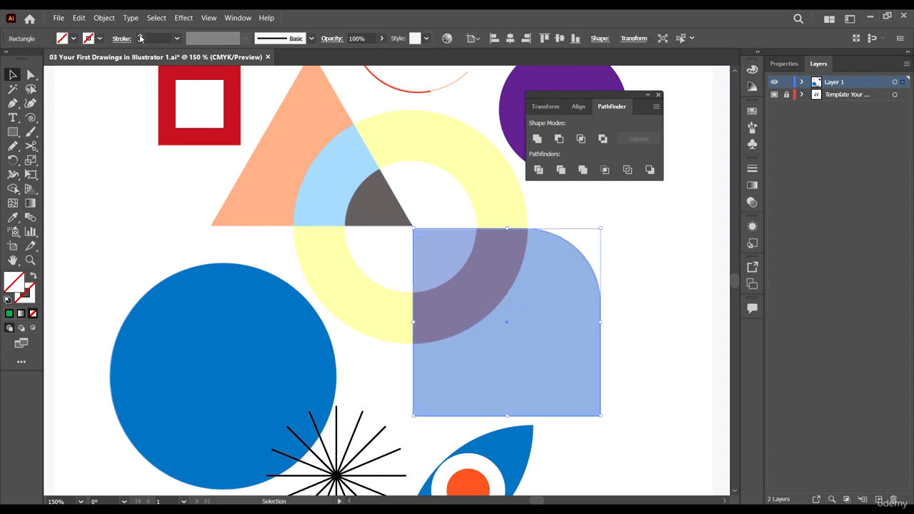
Fill the rounded-corner square with the same blue as the large circle, and deselect it
{"action": "left_click", "coordinate": [90, 40]}
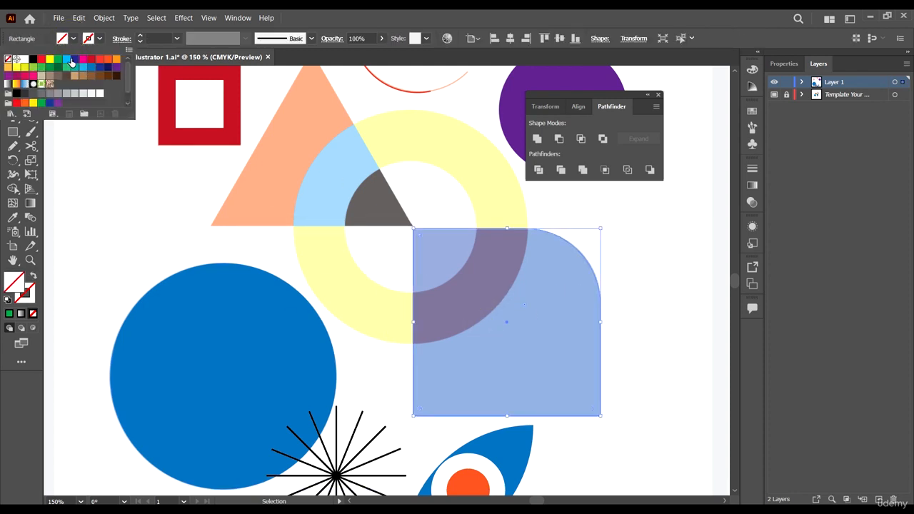
{"action": "left_click", "coordinate": [89, 72]}
{"action": "key", "text": "Escape"}
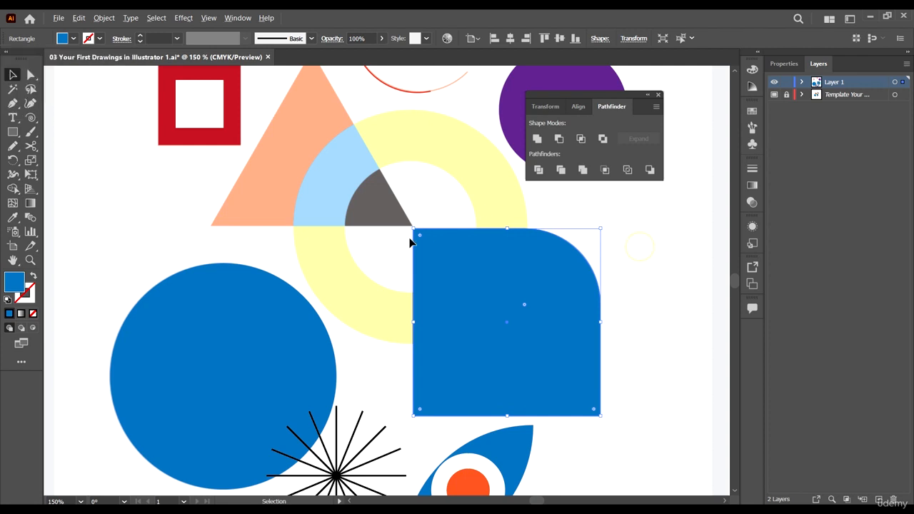
{"action": "key", "text": "ctrl+0"}
{"action": "left_click", "coordinate": [577, 286]}
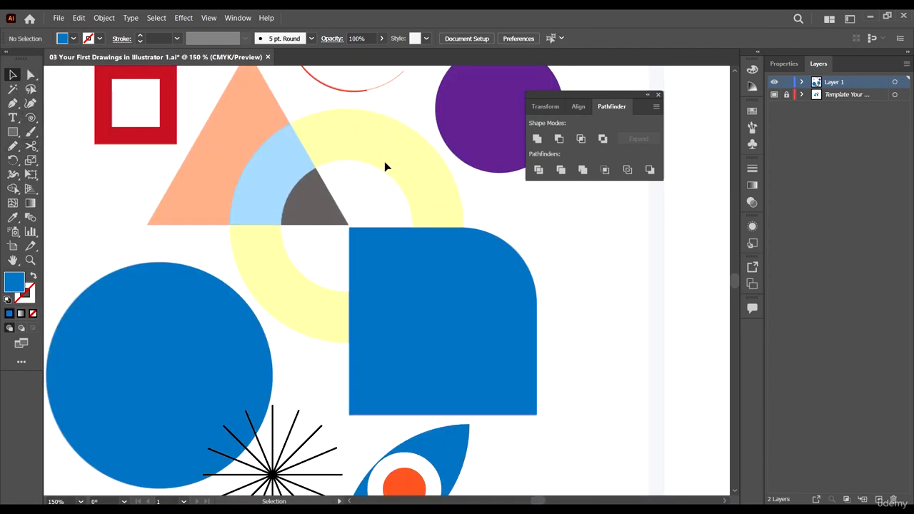
Draw a circle centred on the triangle's lower-right tip, covering the template's yellow ring out to its outer edge
{"action": "left_click", "coordinate": [31, 117]}
{"action": "left_click", "coordinate": [14, 133]}
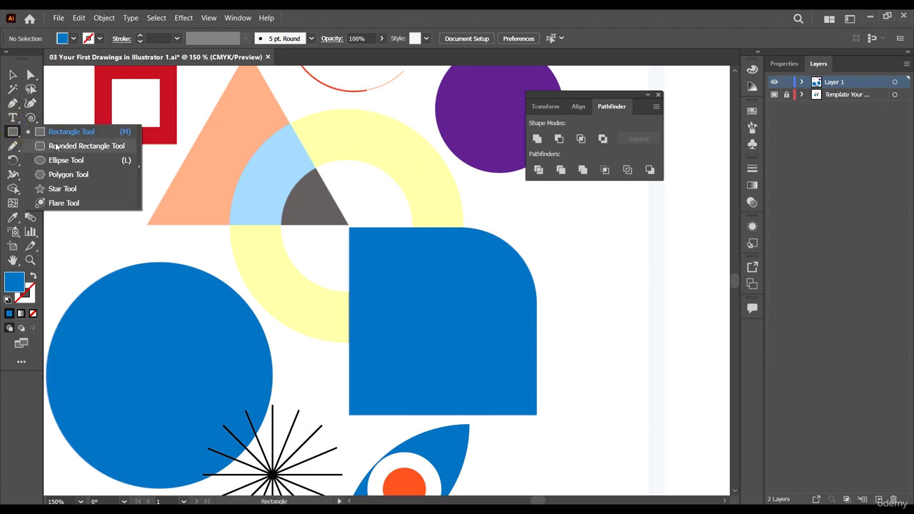
{"action": "left_click", "coordinate": [64, 161]}
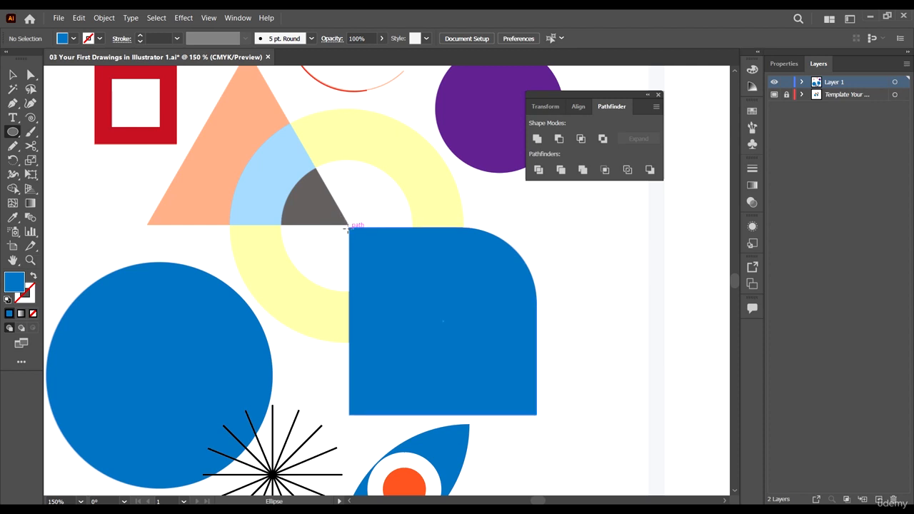
{"action": "left_click_drag", "start_coordinate": [346, 228], "coordinate": [440, 342]}
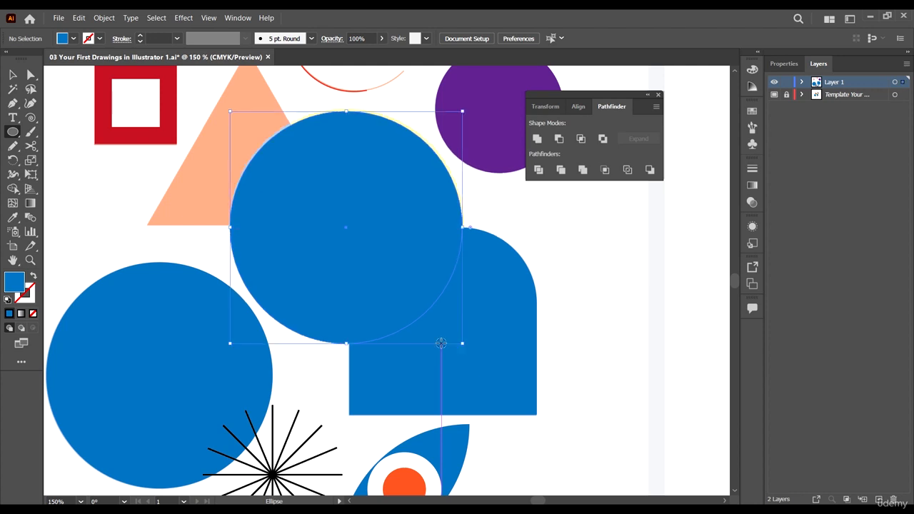
Turn the circle's blue fill into an outline and scale it slightly to match the ring's outer edge
{"action": "key", "text": "v"}
{"action": "scroll", "coordinate": [296, 91], "scroll_direction": "up", "scroll_amount": 1}
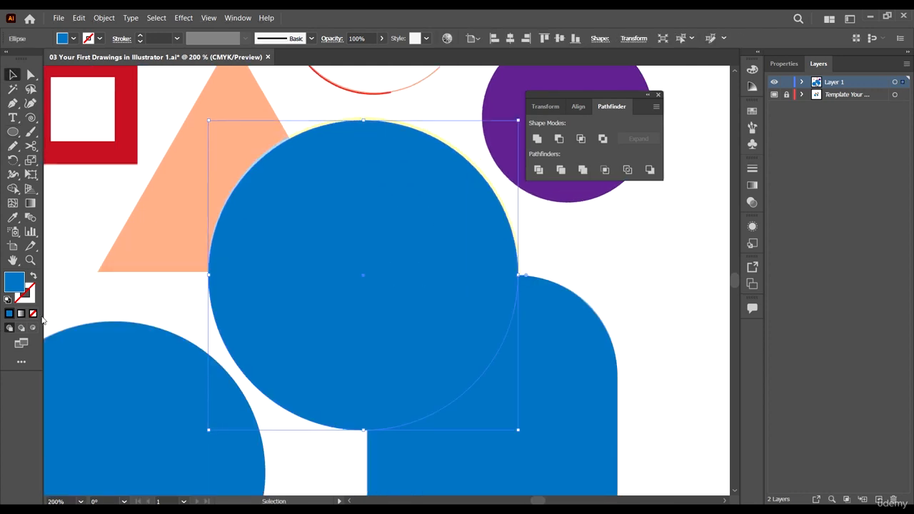
{"action": "left_click", "coordinate": [32, 278]}
{"action": "scroll", "coordinate": [516, 127], "scroll_direction": "up", "scroll_amount": 1}
{"action": "left_click_drag", "start_coordinate": [515, 126], "coordinate": [522, 125]}
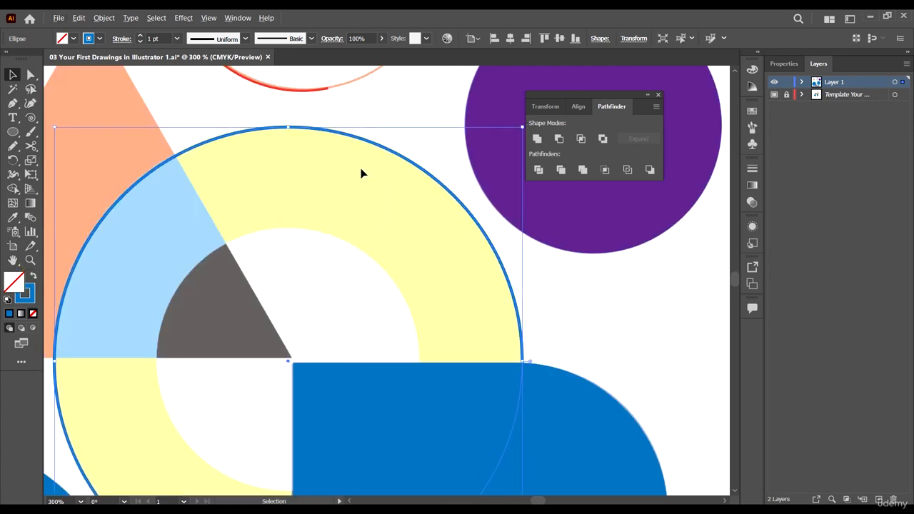
{"action": "scroll", "coordinate": [372, 174], "scroll_direction": "down", "scroll_amount": 2}
{"action": "scroll", "coordinate": [326, 377], "scroll_direction": "up", "scroll_amount": 1}
{"action": "scroll", "coordinate": [367, 310], "scroll_direction": "down", "scroll_amount": 2}
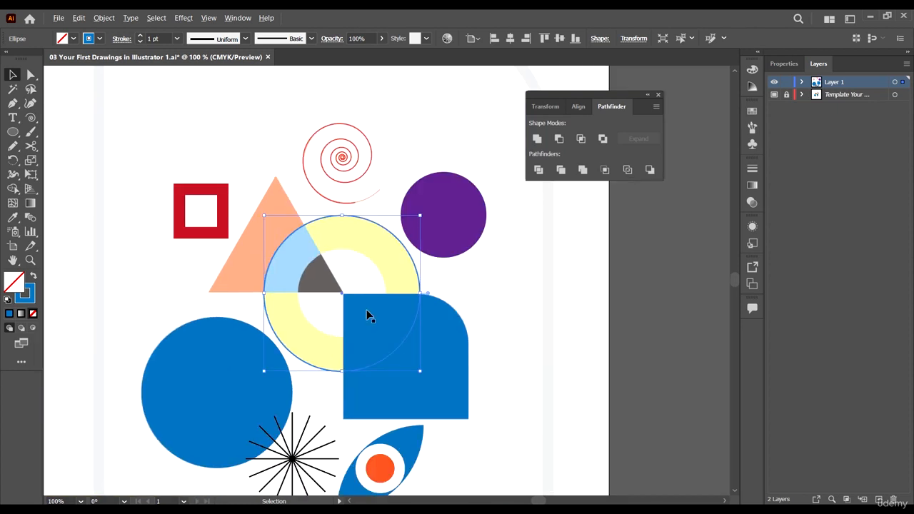
{"action": "scroll", "coordinate": [325, 287], "scroll_direction": "up", "scroll_amount": 1}
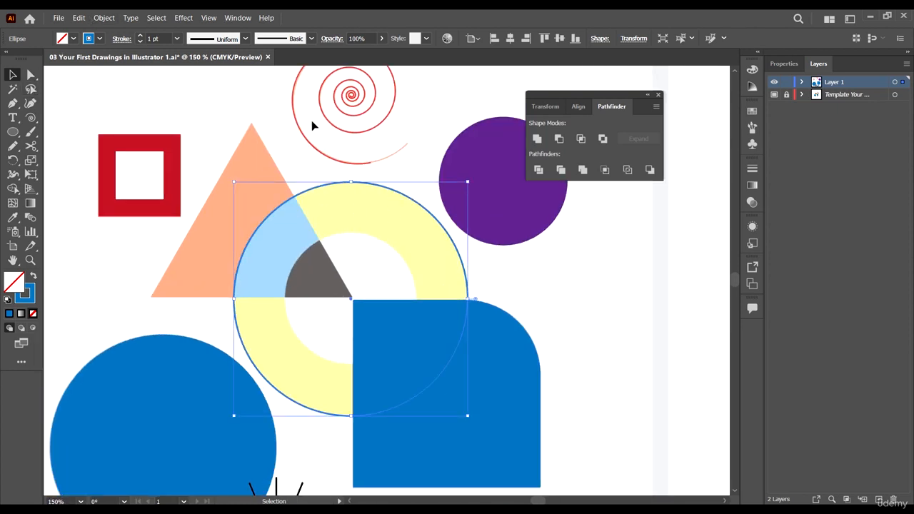
Copy the circle, paste it in front, and shrink the copy around its centre to the ring's inner edge
{"action": "left_click", "coordinate": [79, 17]}
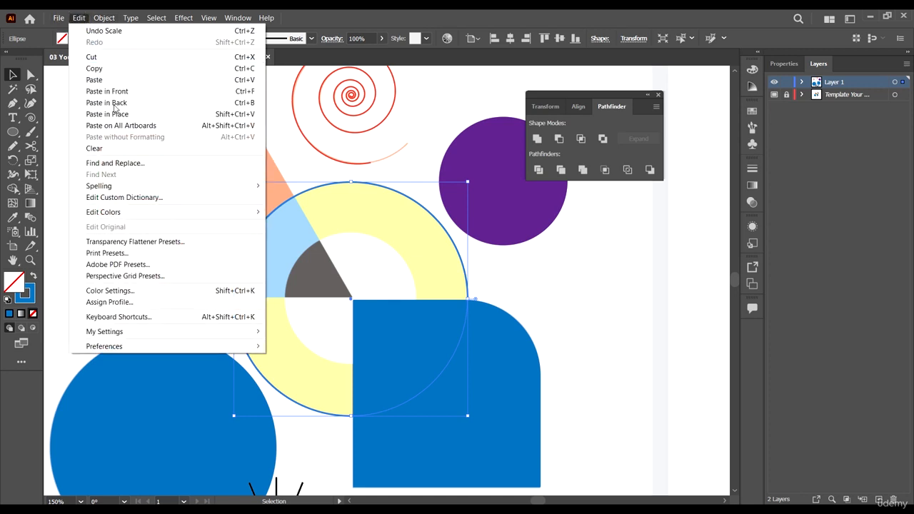
{"action": "left_click", "coordinate": [108, 69]}
{"action": "left_click", "coordinate": [79, 18]}
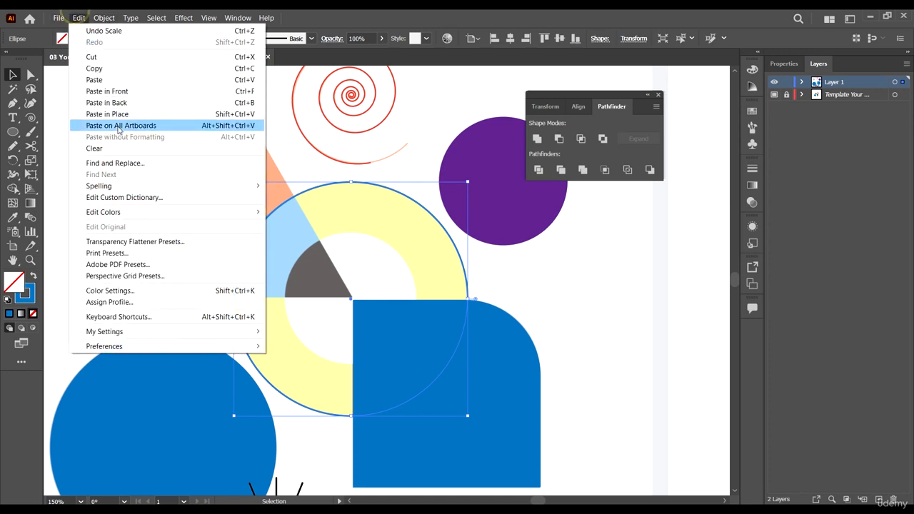
{"action": "left_click", "coordinate": [145, 91]}
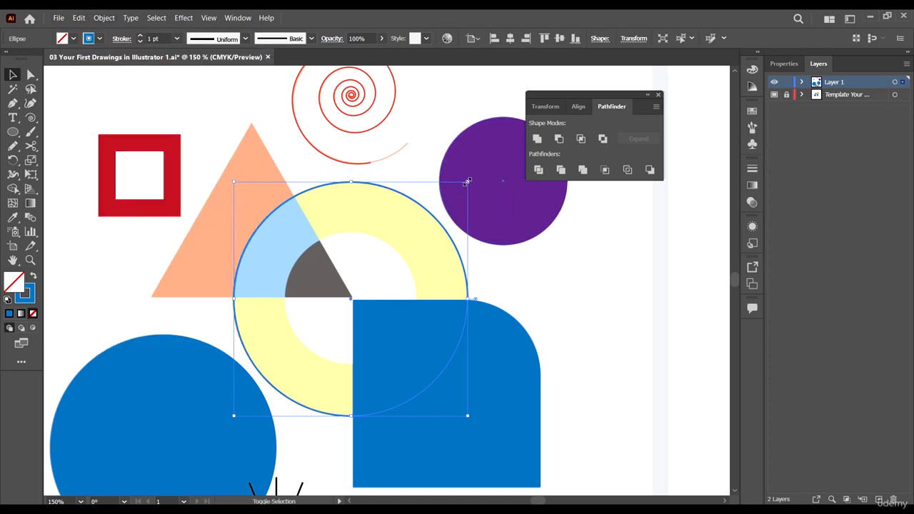
{"action": "left_click_drag", "start_coordinate": [467, 182], "coordinate": [416, 236]}
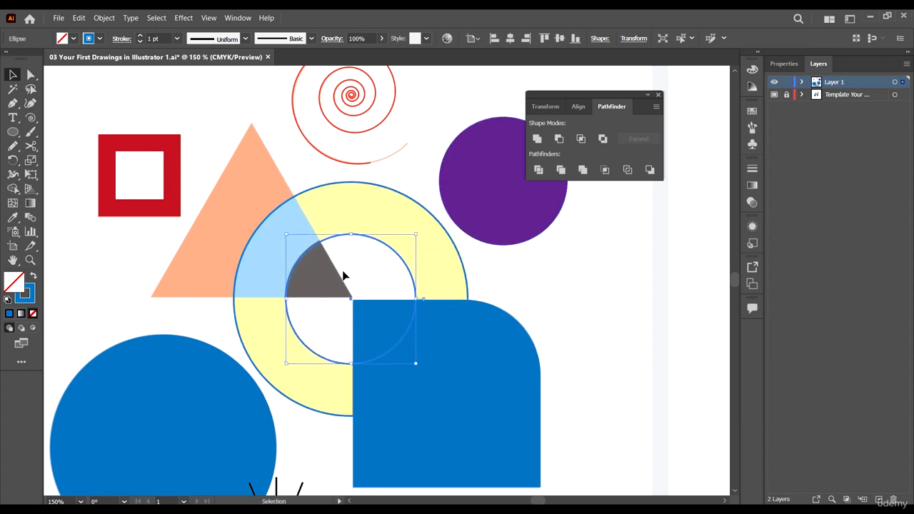
Color the inner circle's outline pink and swap that color to its fill
{"action": "left_click", "coordinate": [90, 38]}
{"action": "left_click", "coordinate": [82, 51]}
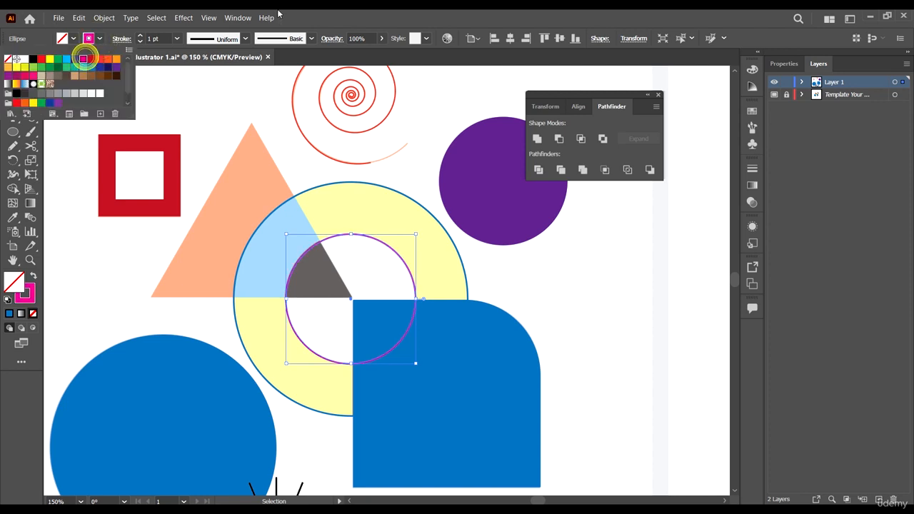
{"action": "left_click", "coordinate": [310, 12]}
{"action": "scroll", "coordinate": [369, 240], "scroll_direction": "down", "scroll_amount": 1}
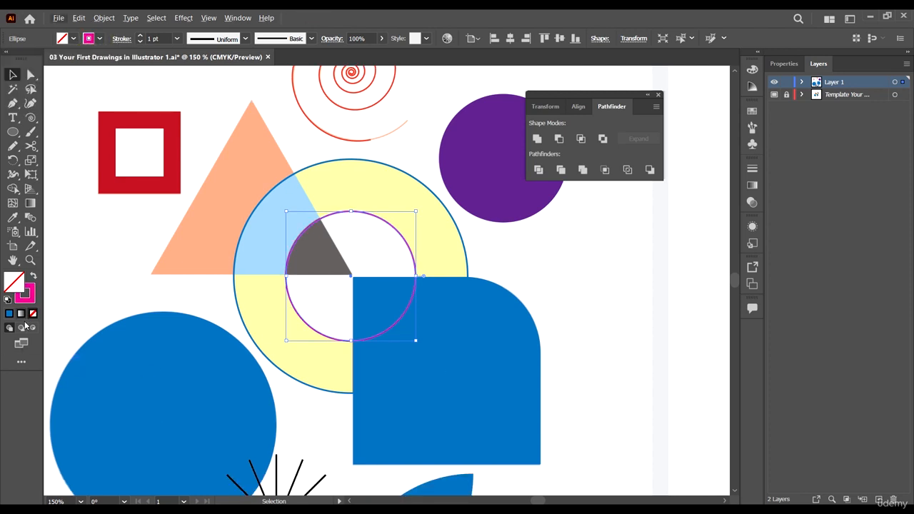
{"action": "left_click", "coordinate": [33, 277]}
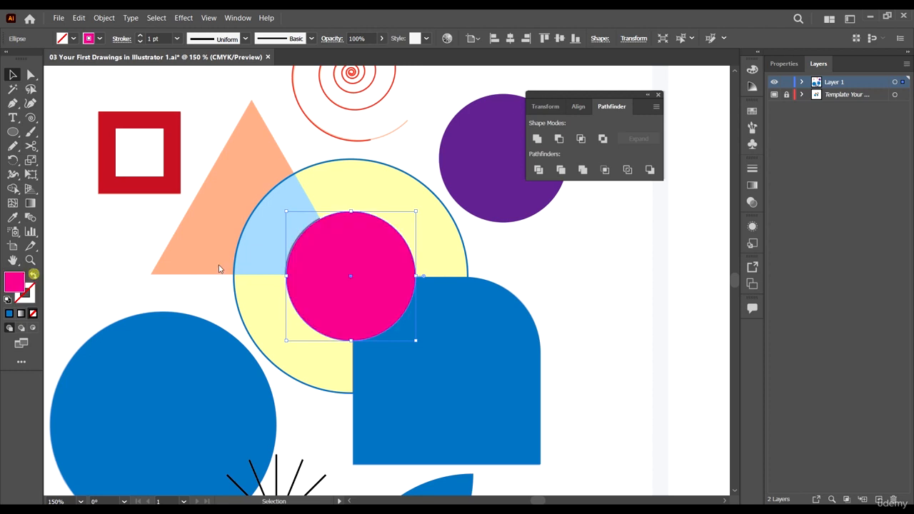
Swap the outer circle's blue outline back to a solid fill and deselect it
{"action": "left_click", "coordinate": [386, 166]}
{"action": "left_click", "coordinate": [33, 277]}
{"action": "scroll", "coordinate": [464, 193], "scroll_direction": "down", "scroll_amount": 3}
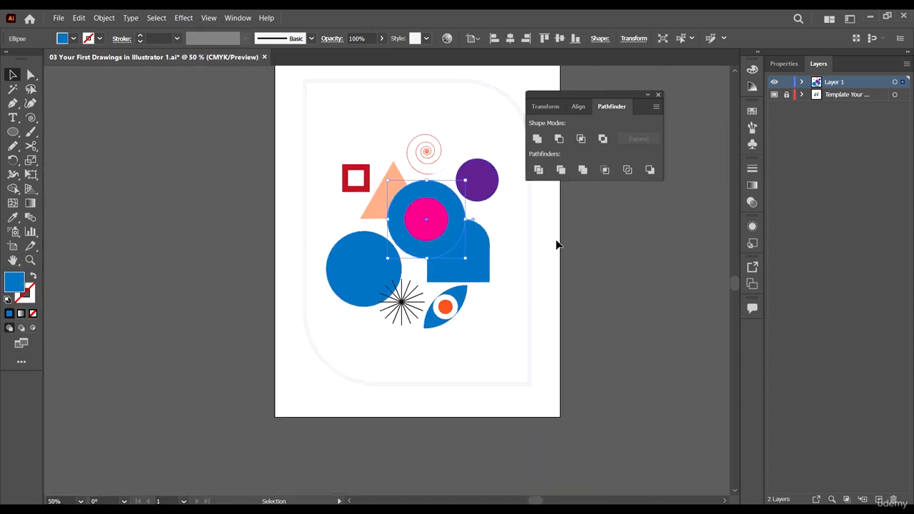
{"action": "scroll", "coordinate": [478, 203], "scroll_direction": "up", "scroll_amount": 2}
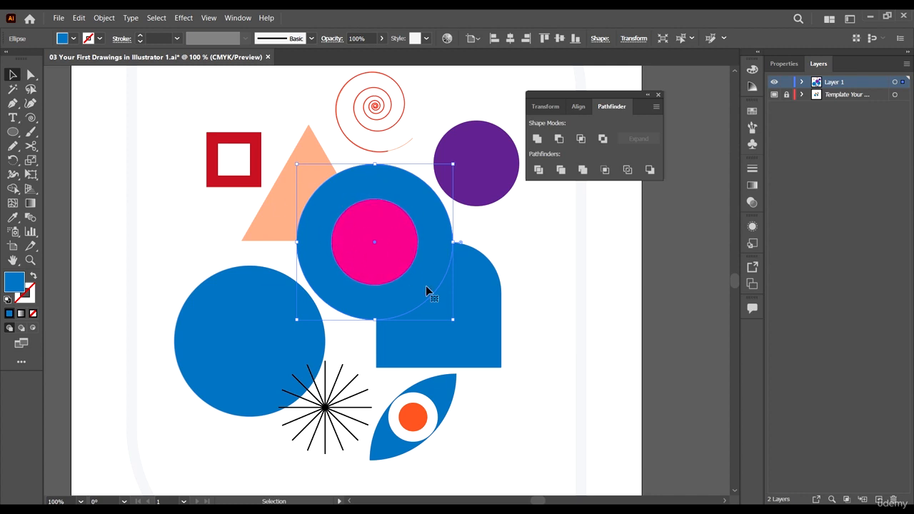
{"action": "left_click", "coordinate": [625, 258]}
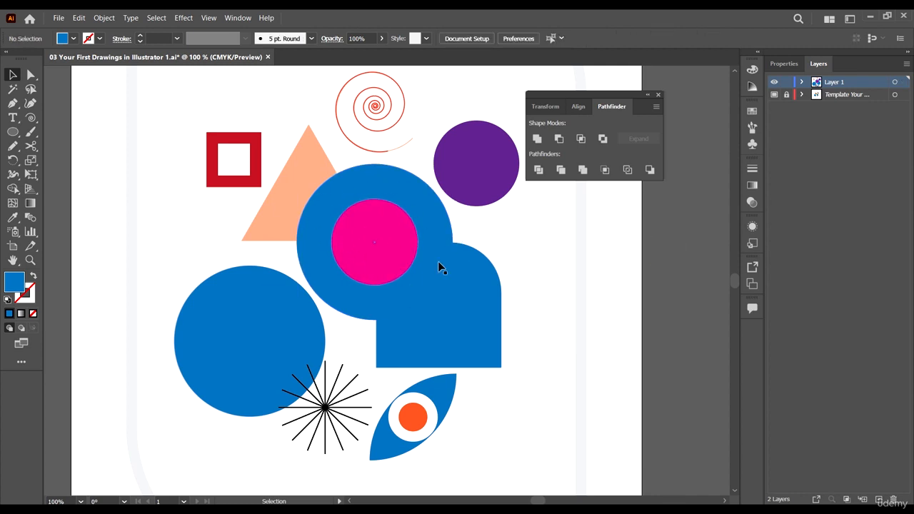
Subtract the pink inner circle from the blue outer circle with Minus Front to form a ring, and deselect it
{"action": "left_click", "coordinate": [402, 190]}
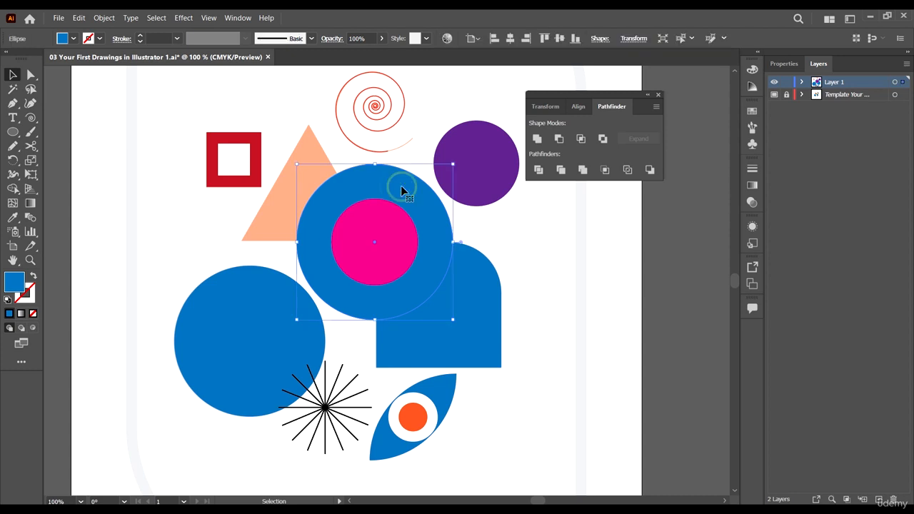
{"action": "left_click", "coordinate": [388, 219], "text": "shift"}
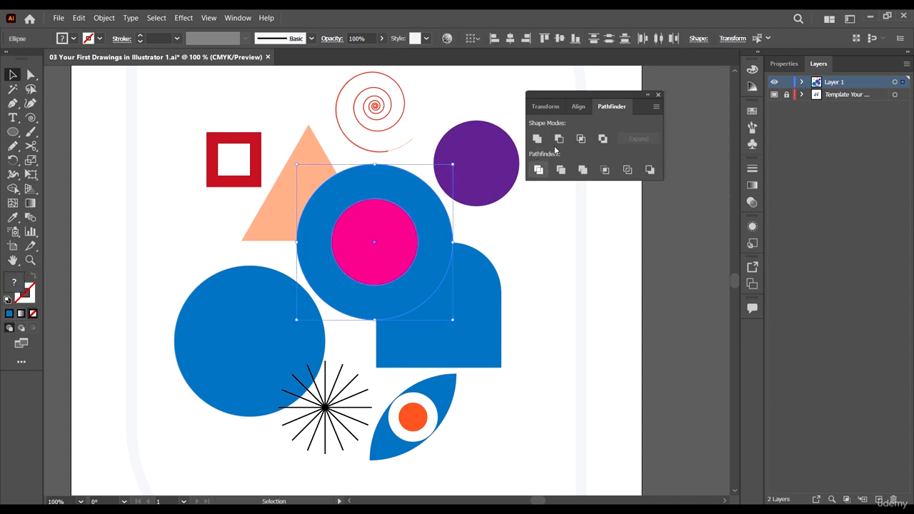
{"action": "left_click", "coordinate": [560, 139]}
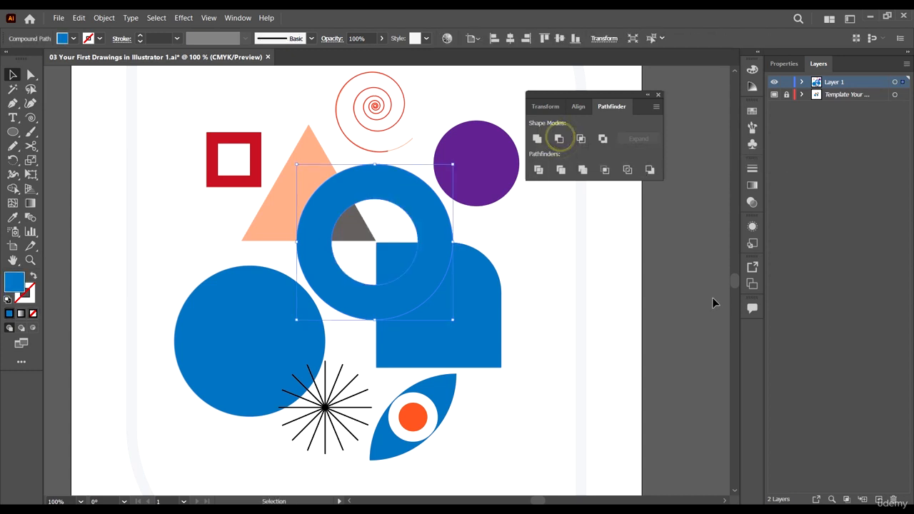
{"action": "left_click", "coordinate": [715, 238]}
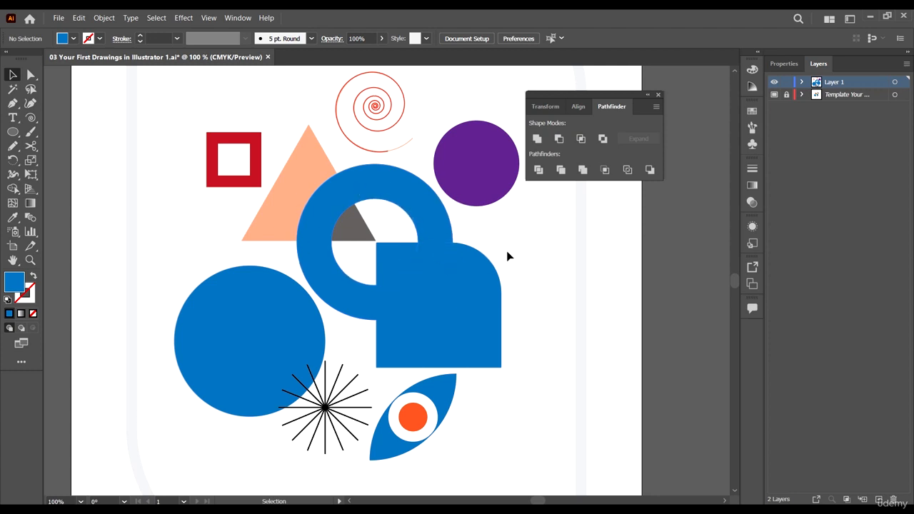
Try moving the ring and the rounded-corner square away from the template as separate whole shapes, and undo both moves
{"action": "left_click_drag", "start_coordinate": [432, 236], "coordinate": [273, 307]}
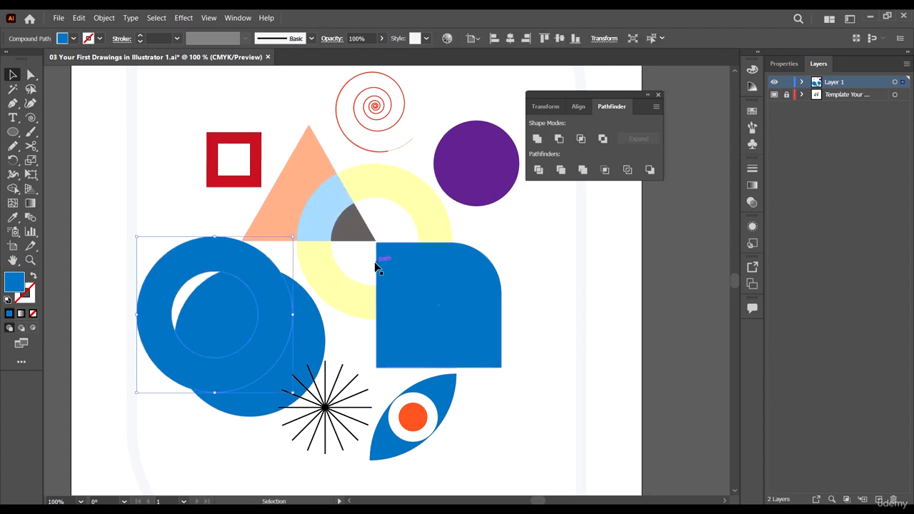
{"action": "left_click_drag", "start_coordinate": [377, 265], "coordinate": [496, 384]}
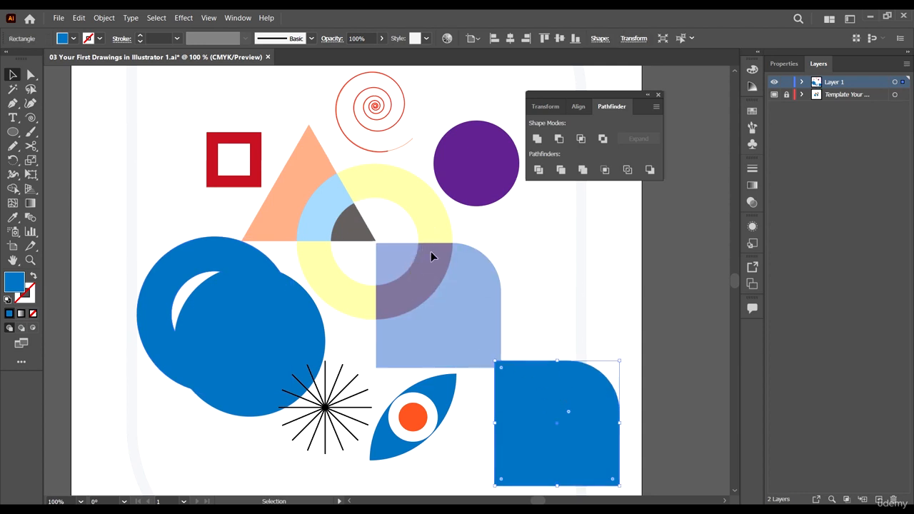
{"action": "key", "text": "ctrl+z"}
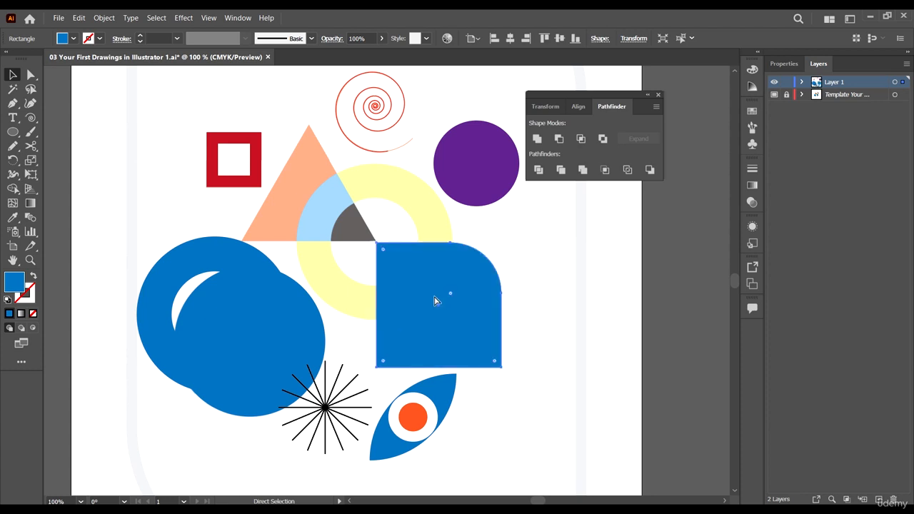
{"action": "key", "text": "ctrl+z"}
Select the ring together with the rounded-corner square, split them with Pathfinder Divide, and deselect the result
{"action": "left_click", "coordinate": [538, 277]}
{"action": "left_click_drag", "start_coordinate": [390, 313], "coordinate": [390, 313]}
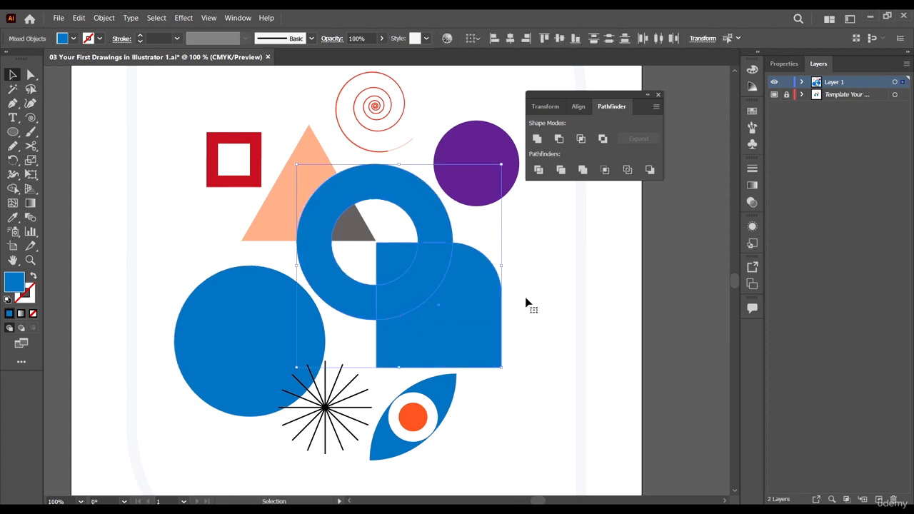
{"action": "left_click", "coordinate": [539, 170]}
{"action": "left_click", "coordinate": [541, 245]}
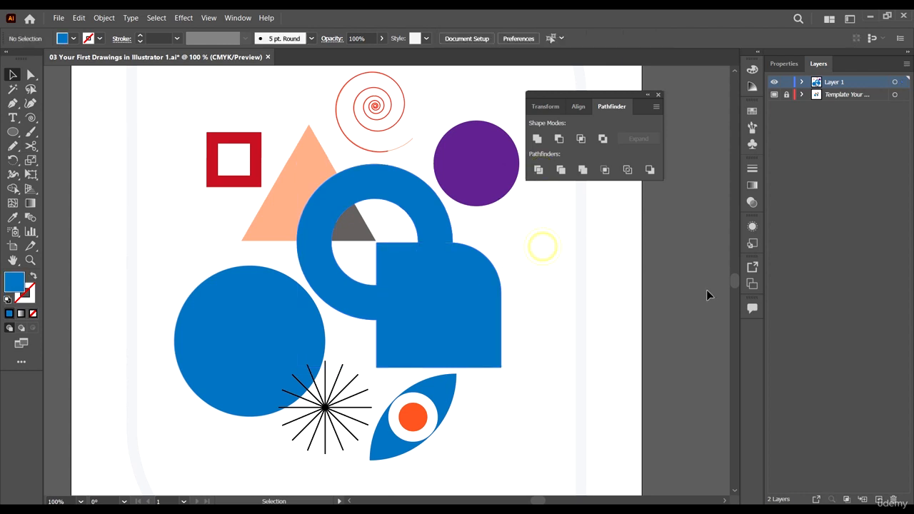
{"action": "left_click", "coordinate": [706, 286]}
Pull the divided square's three pieces apart with Direct Selection to test the cuts, and undo the moves
{"action": "key", "text": "a"}
{"action": "left_click", "coordinate": [30, 73]}
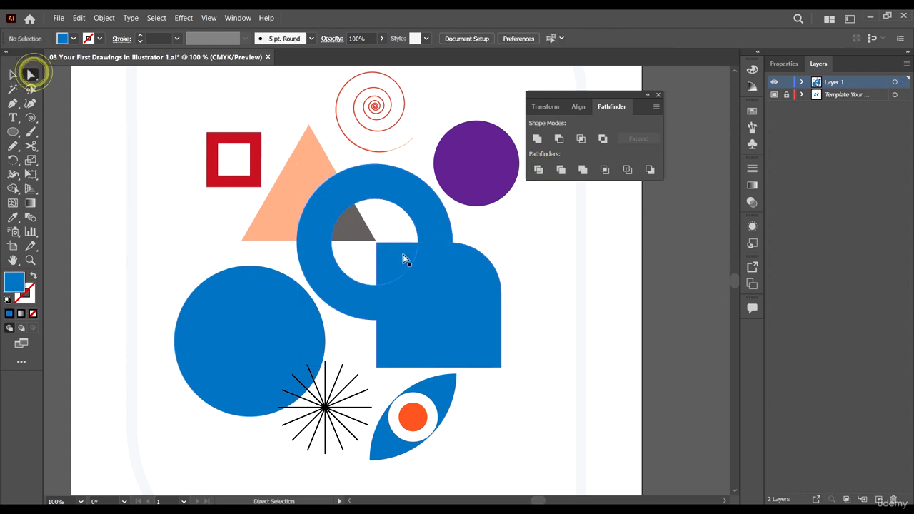
{"action": "left_click", "coordinate": [398, 251]}
{"action": "left_click_drag", "start_coordinate": [393, 264], "coordinate": [366, 209]}
{"action": "left_click_drag", "start_coordinate": [427, 277], "coordinate": [453, 355]}
{"action": "left_click_drag", "start_coordinate": [467, 296], "coordinate": [574, 295]}
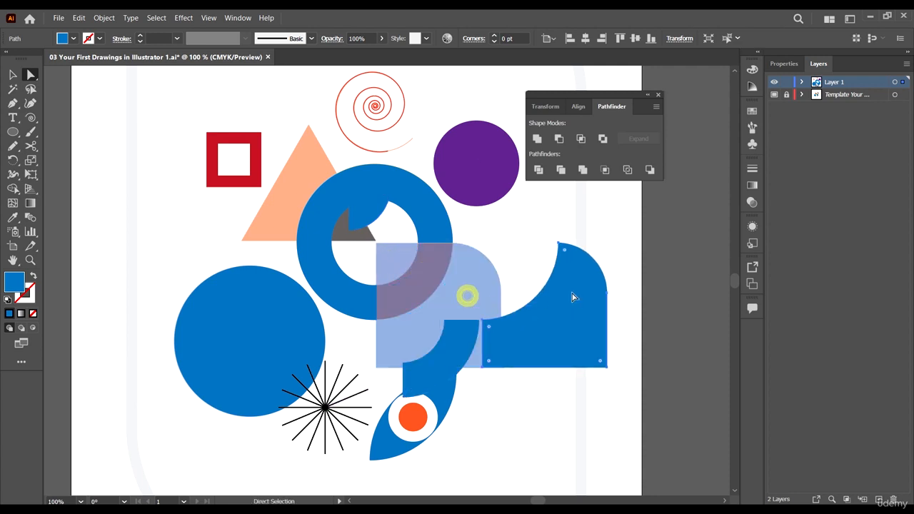
{"action": "key", "text": "ctrl+z"}
{"action": "key", "text": "ctrl+z"}
{"action": "key", "text": "ctrl+z"}
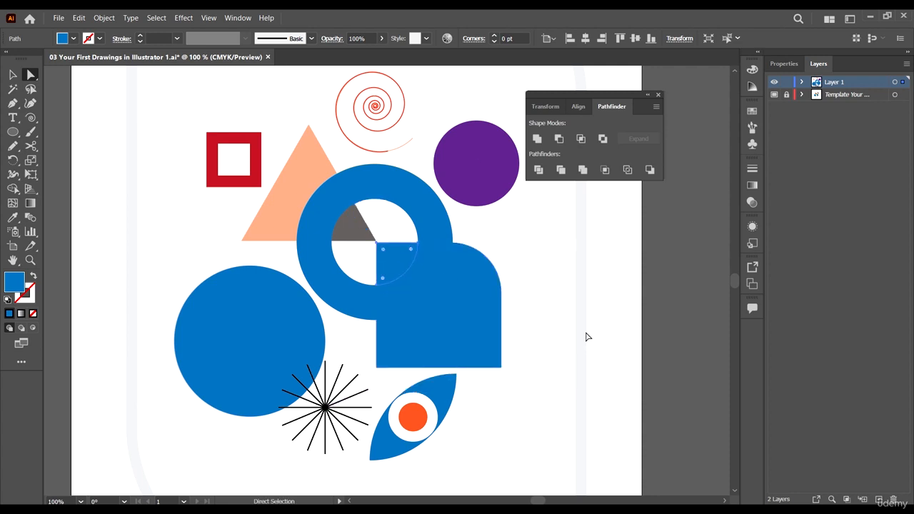
{"action": "left_click", "coordinate": [584, 303]}
Swap the blue fill to an outline on each divided piece of the square and ring, and deselect them
{"action": "left_click", "coordinate": [478, 303]}
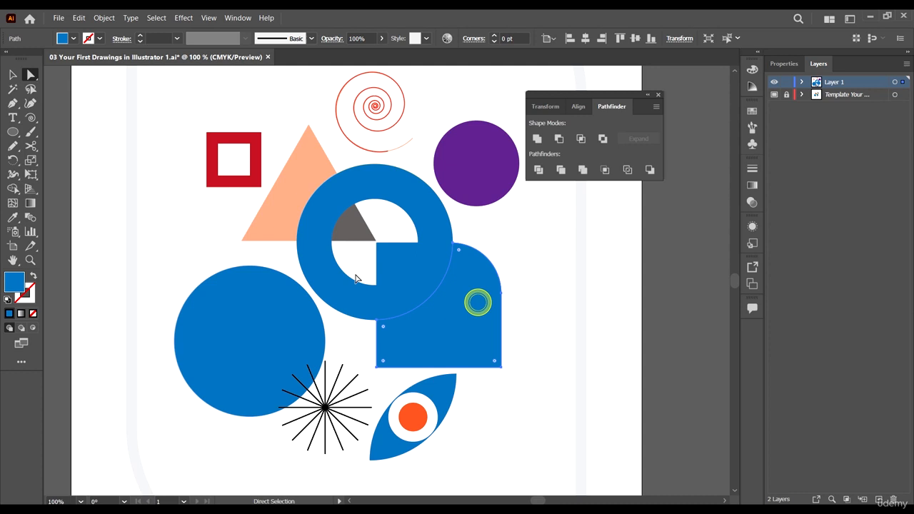
{"action": "left_click", "coordinate": [32, 275]}
{"action": "left_click", "coordinate": [431, 272]}
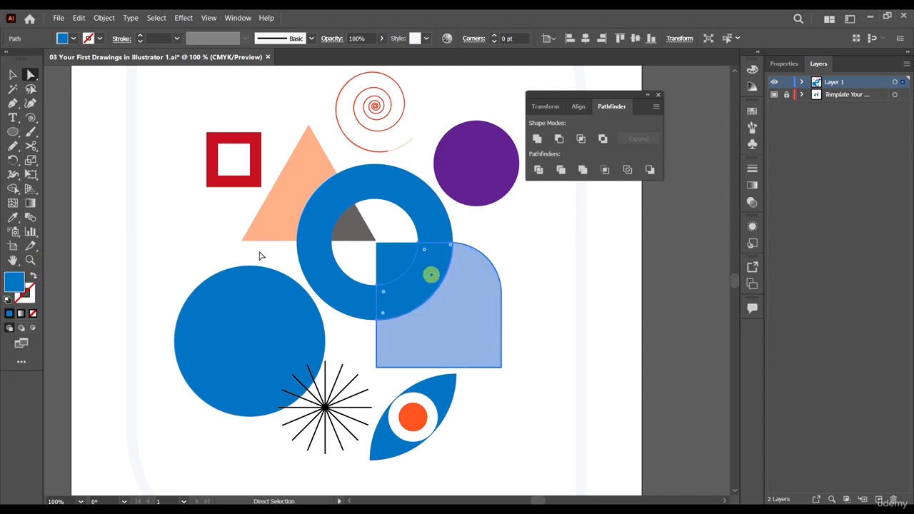
{"action": "left_click", "coordinate": [32, 276]}
{"action": "left_click", "coordinate": [392, 261]}
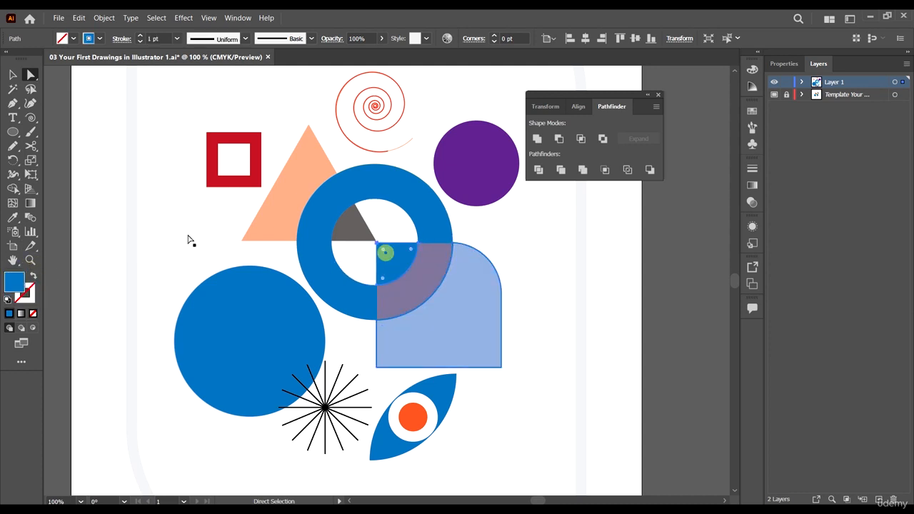
{"action": "left_click", "coordinate": [32, 276]}
{"action": "left_click", "coordinate": [408, 196]}
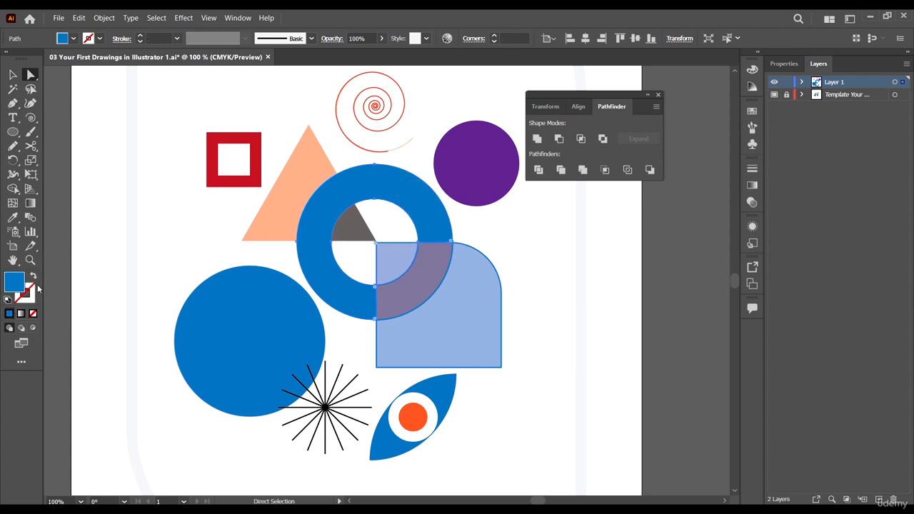
{"action": "left_click", "coordinate": [32, 276]}
{"action": "left_click", "coordinate": [552, 307]}
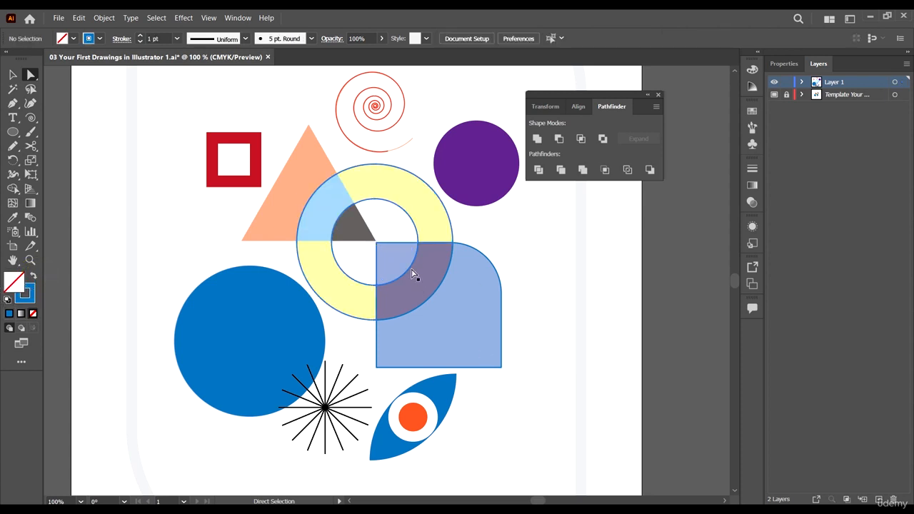
{"action": "key", "text": "v"}
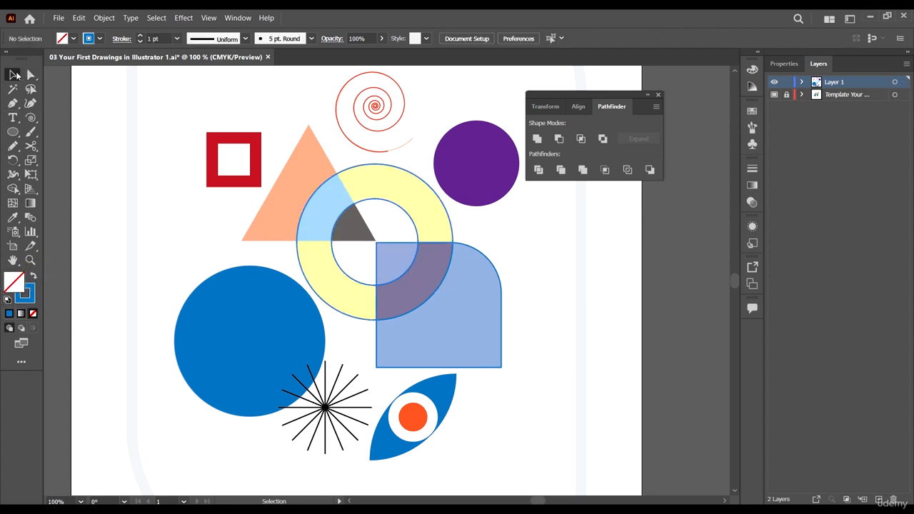
Isolate the overlap piece between the ring and rounded-corner square, set its stroke to dark navy blue, and exit isolation
{"action": "left_click", "coordinate": [441, 283]}
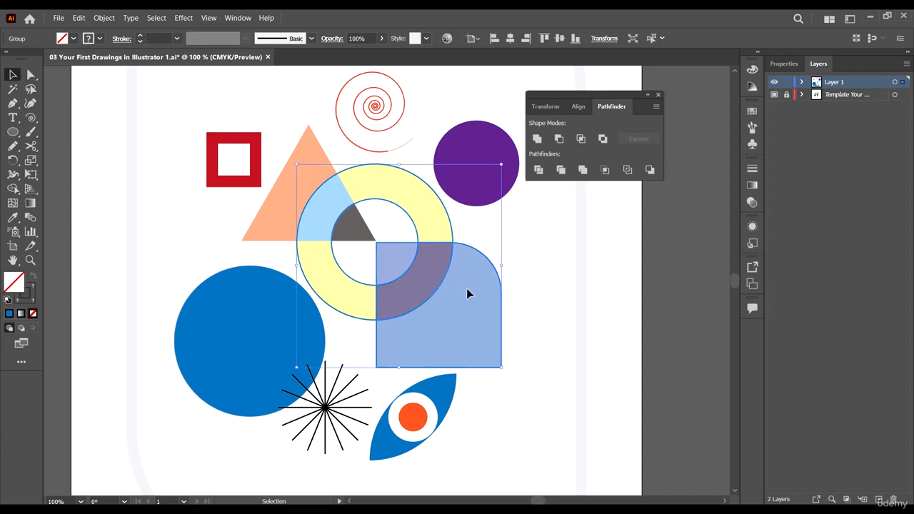
{"action": "double_click", "coordinate": [444, 278]}
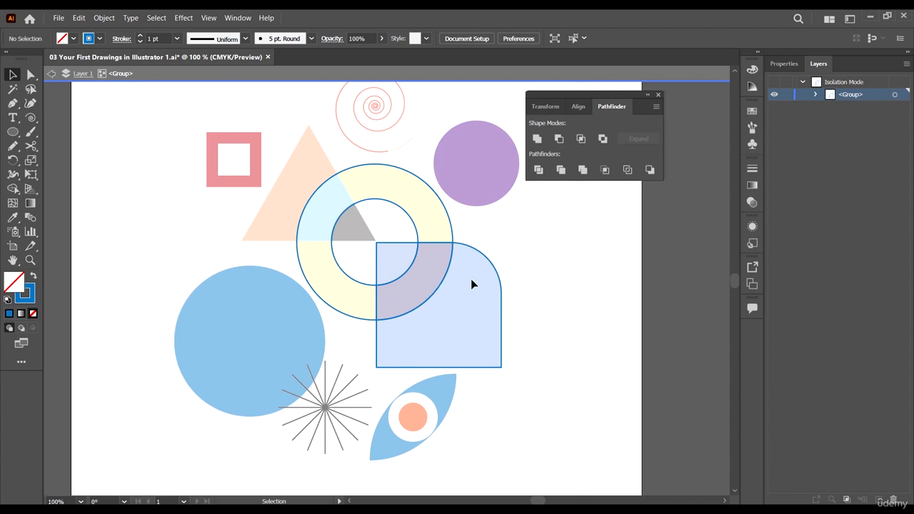
{"action": "left_click", "coordinate": [448, 272]}
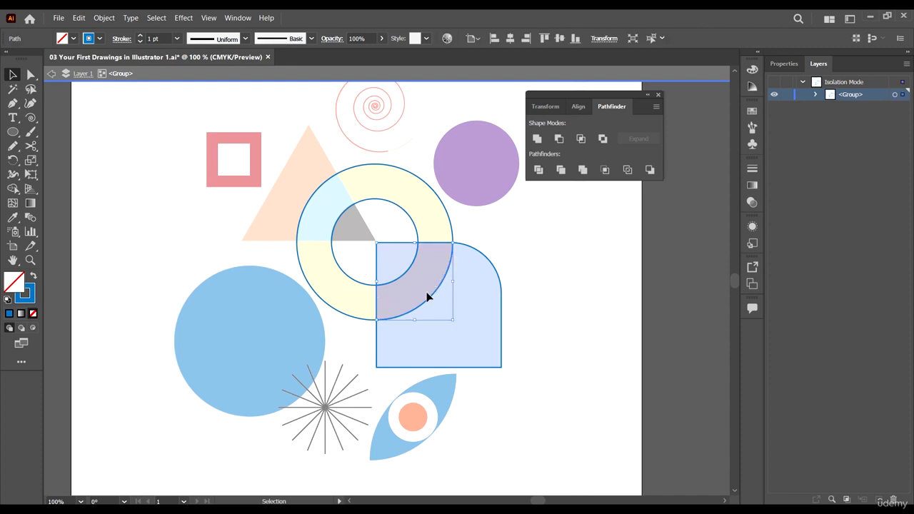
{"action": "left_click", "coordinate": [460, 306]}
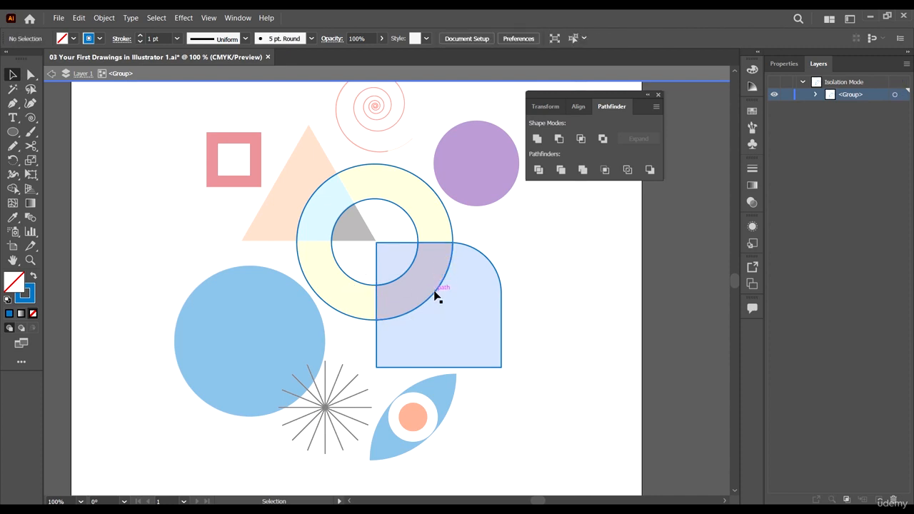
{"action": "left_click", "coordinate": [435, 291]}
{"action": "double_click", "coordinate": [434, 293]}
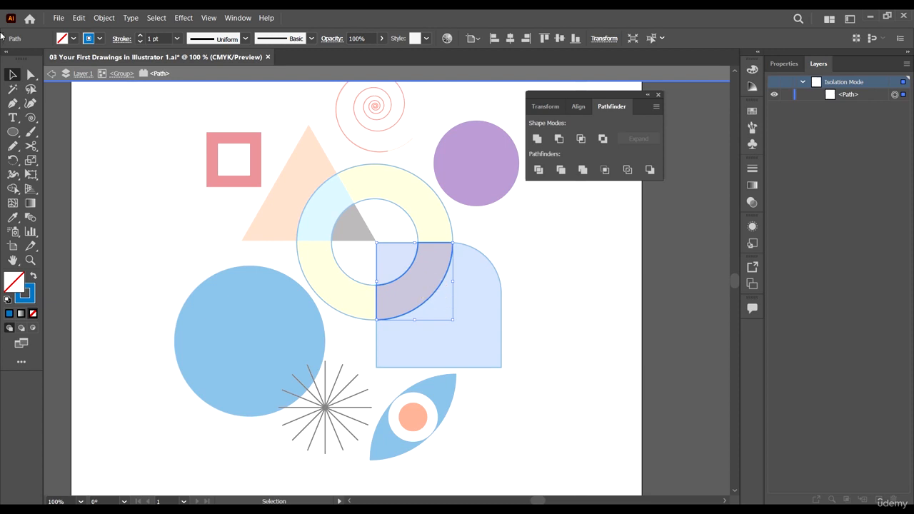
{"action": "left_click", "coordinate": [101, 38]}
{"action": "left_click", "coordinate": [100, 68]}
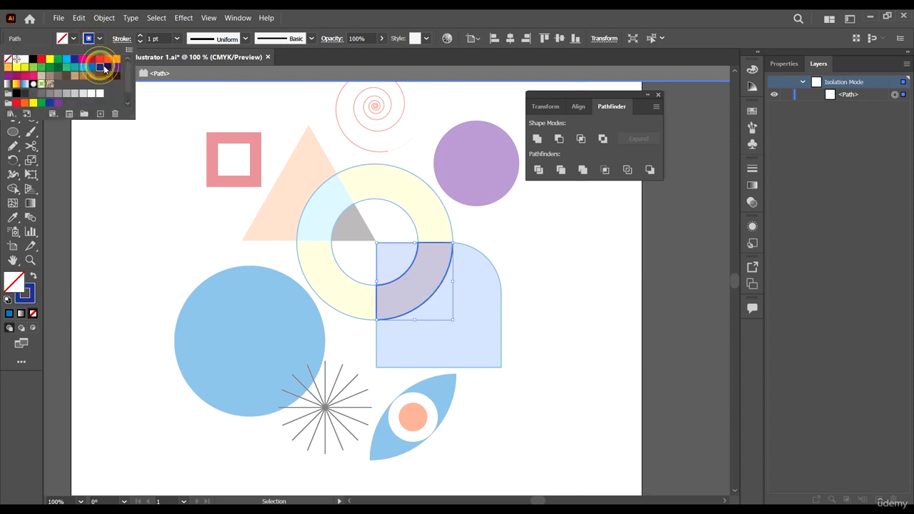
{"action": "left_click", "coordinate": [107, 67]}
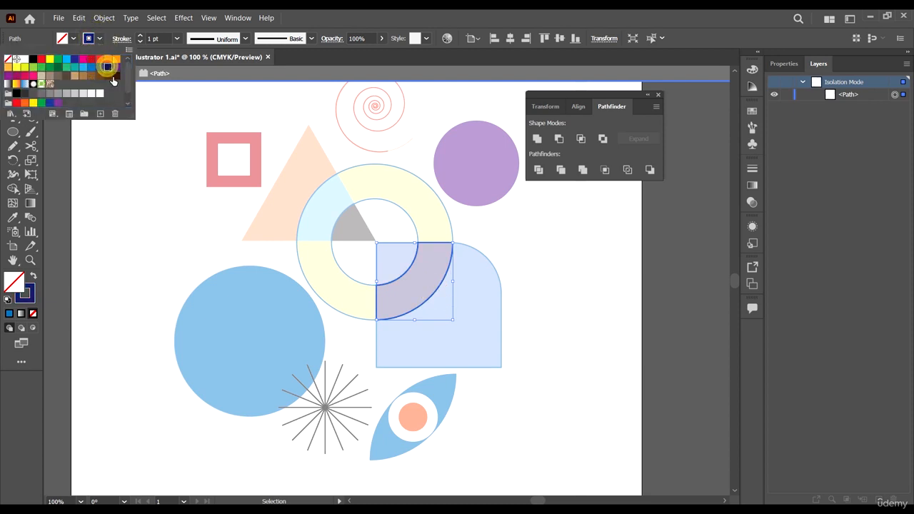
{"action": "double_click", "coordinate": [526, 313]}
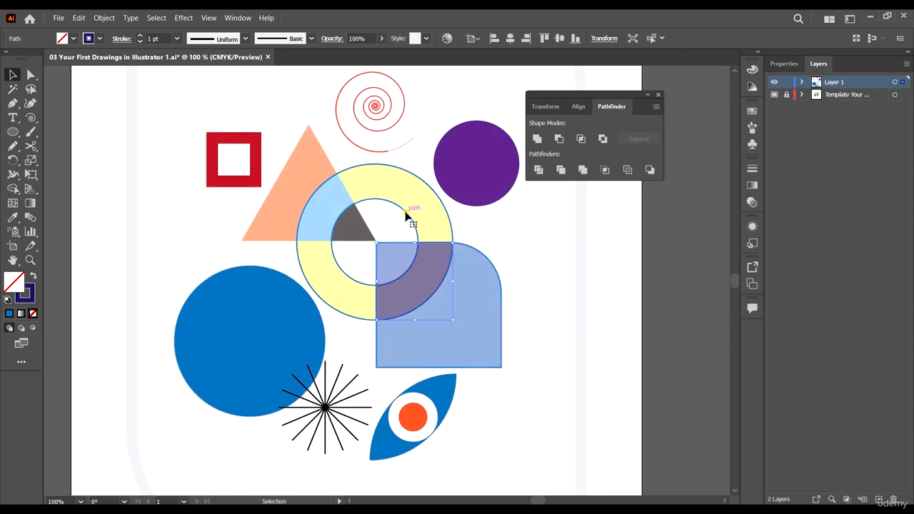
{"action": "left_click", "coordinate": [398, 243]}
{"action": "left_click", "coordinate": [538, 274]}
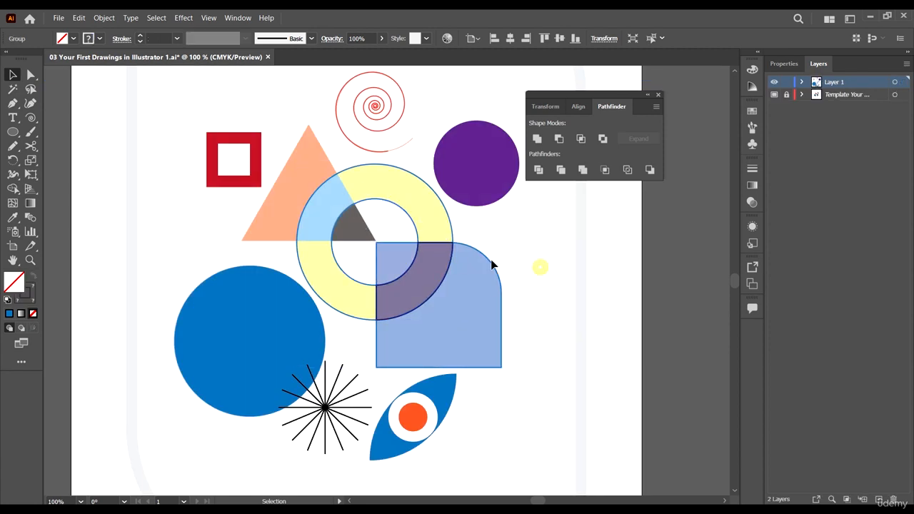
Ungroup the divided ring and rounded-corner square pieces and deselect them
{"action": "scroll", "coordinate": [511, 251], "scroll_direction": "down", "scroll_amount": 1}
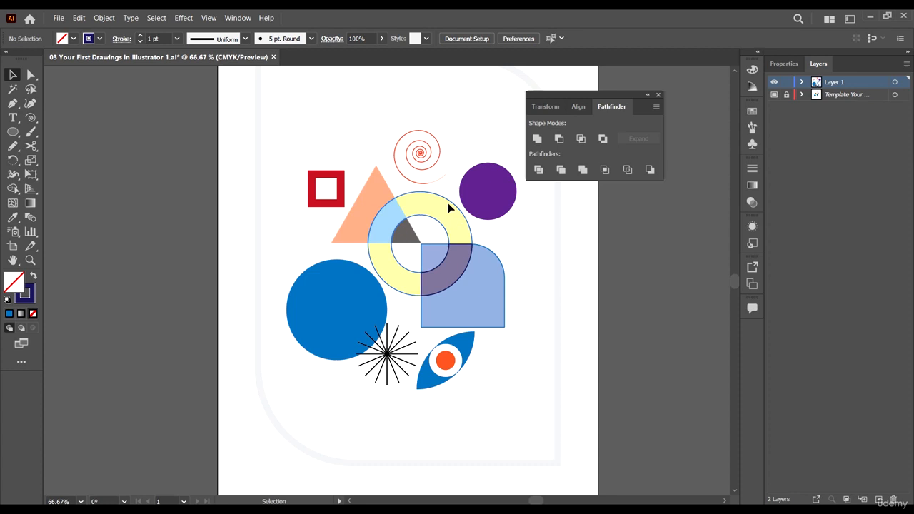
{"action": "left_click", "coordinate": [448, 205]}
{"action": "right_click", "coordinate": [448, 205]}
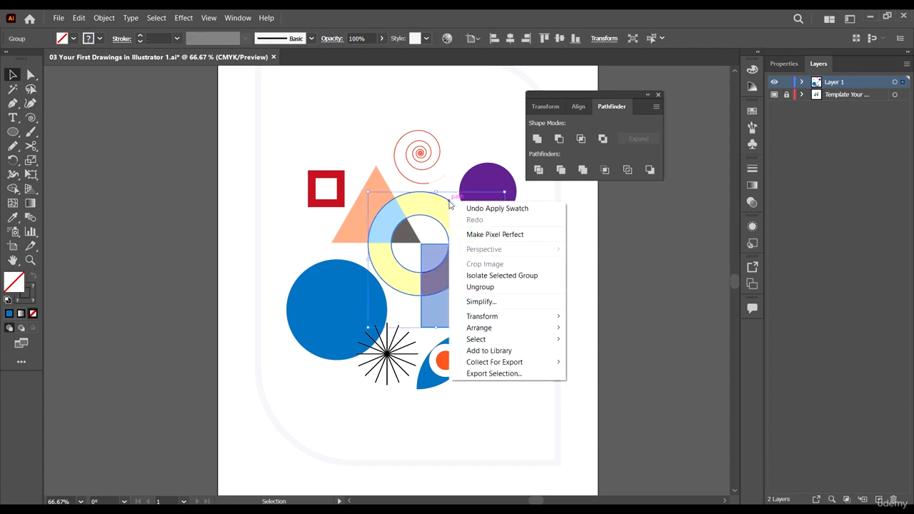
{"action": "left_click", "coordinate": [500, 288]}
{"action": "left_click", "coordinate": [551, 258]}
Try moving the square's inner corner piece and the remaining ring piece separately, undo both moves, and deselect
{"action": "scroll", "coordinate": [450, 239], "scroll_direction": "up", "scroll_amount": 2}
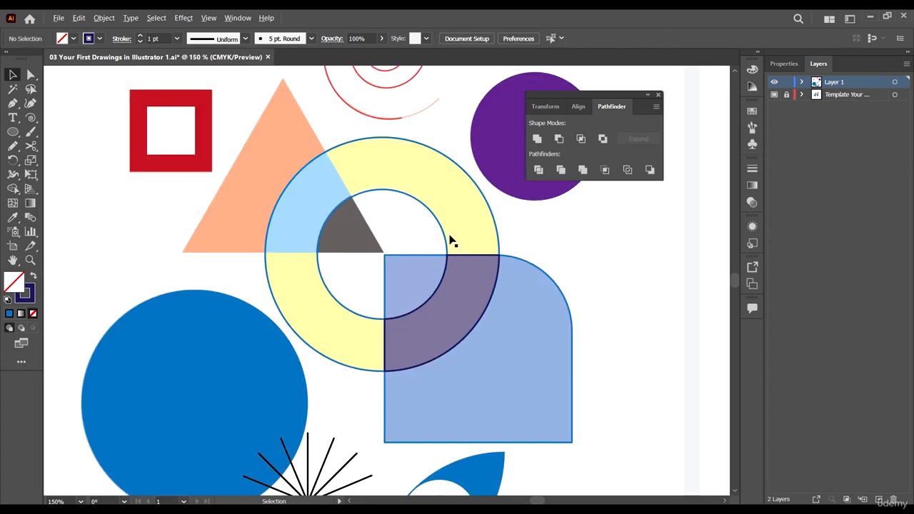
{"action": "left_click_drag", "start_coordinate": [419, 256], "coordinate": [399, 232]}
{"action": "key", "text": "ctrl+z"}
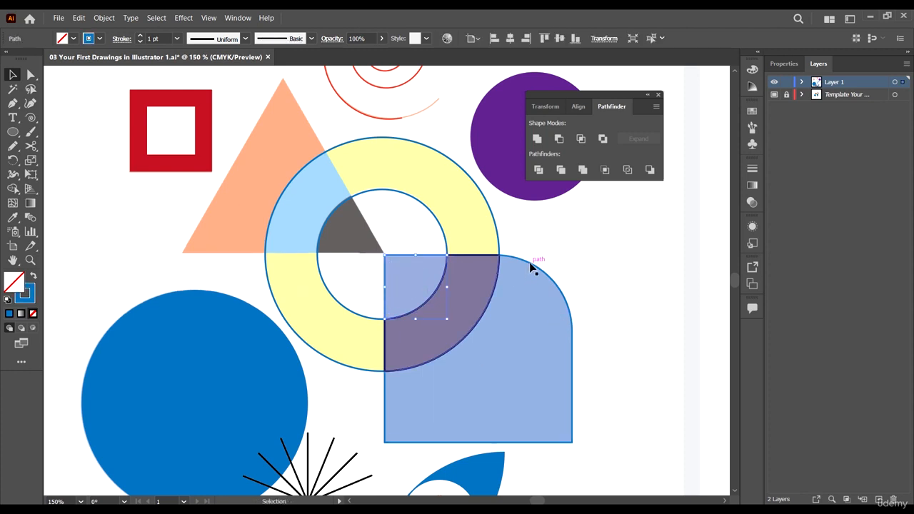
{"action": "key", "text": "v"}
{"action": "left_click_drag", "start_coordinate": [494, 221], "coordinate": [521, 165]}
{"action": "key", "text": "ctrl+z"}
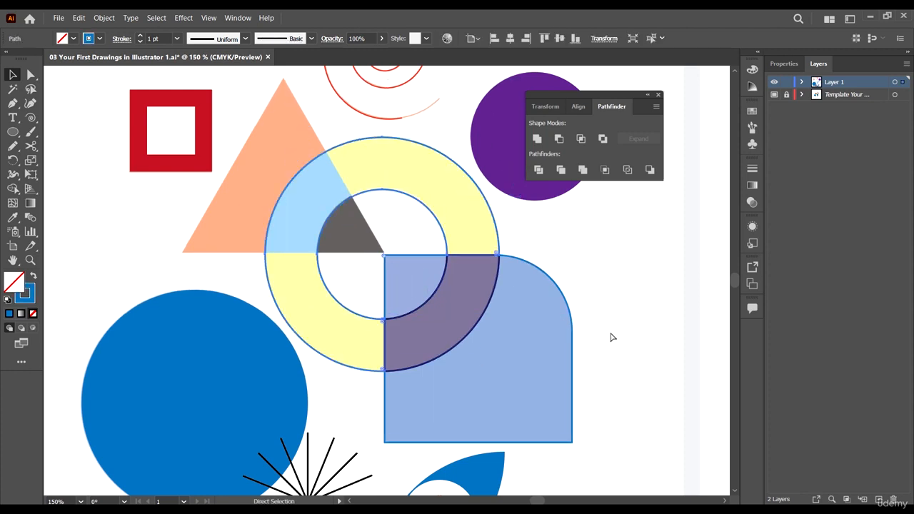
{"action": "left_click", "coordinate": [621, 265]}
Create a polygon with a 50 pt radius and 3 sides beside the red square frame
{"action": "scroll", "coordinate": [553, 261], "scroll_direction": "down", "scroll_amount": 2}
{"action": "scroll", "coordinate": [481, 212], "scroll_direction": "up", "scroll_amount": 2}
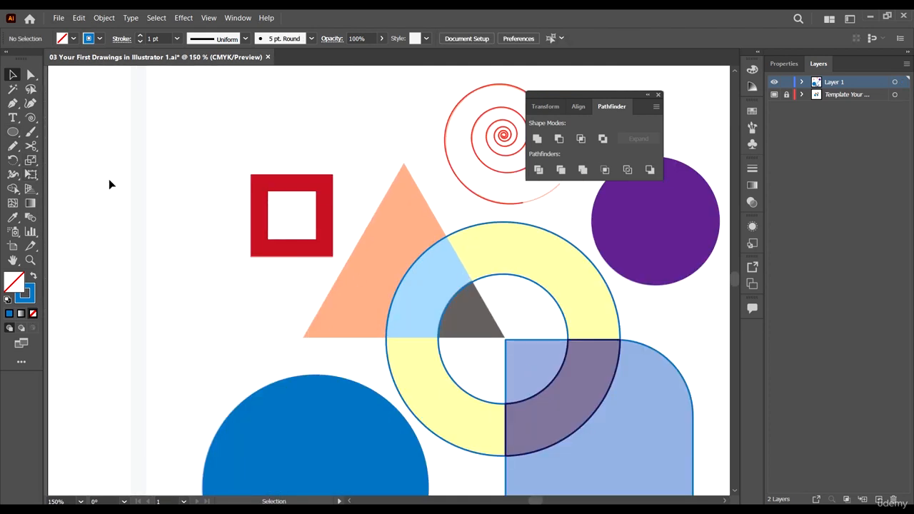
{"action": "left_click_drag", "start_coordinate": [13, 131], "coordinate": [77, 175]}
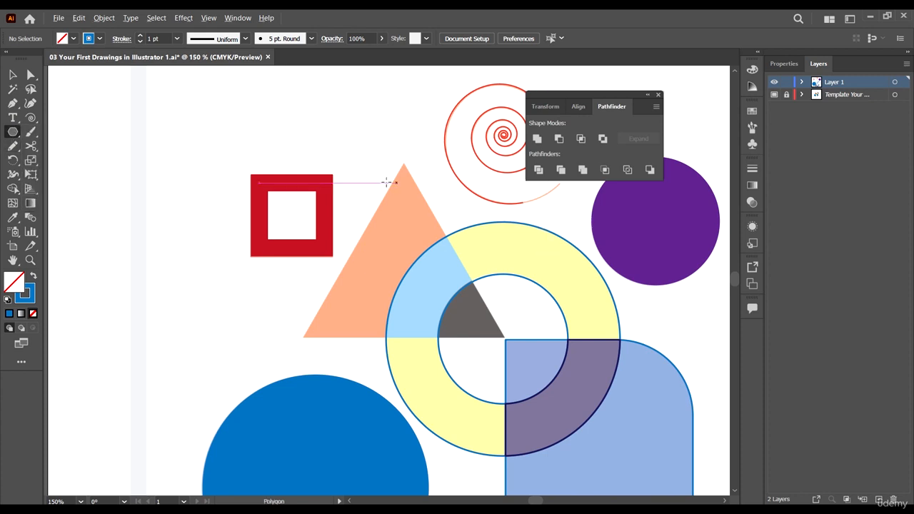
{"action": "scroll", "coordinate": [387, 182], "scroll_direction": "down", "scroll_amount": 3}
{"action": "left_click", "coordinate": [312, 189]}
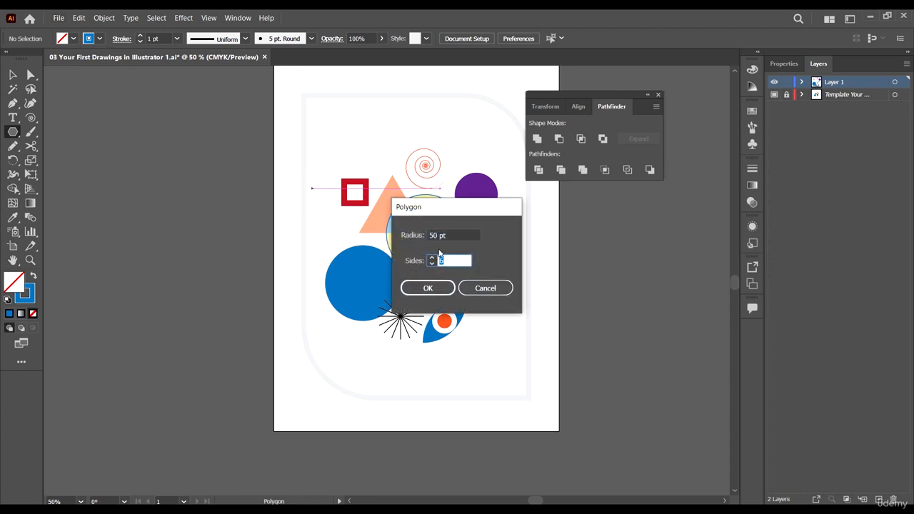
{"action": "left_click_drag", "start_coordinate": [449, 215], "coordinate": [461, 154]}
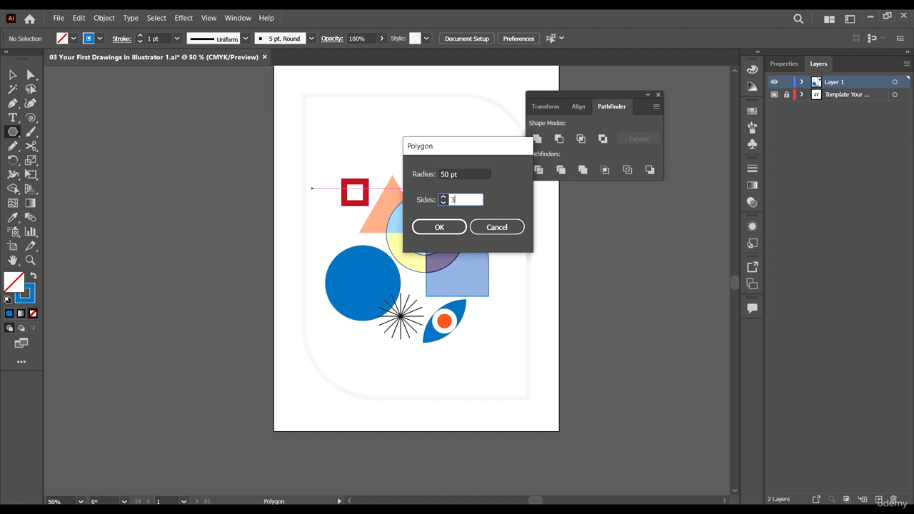
{"action": "left_click", "coordinate": [439, 227]}
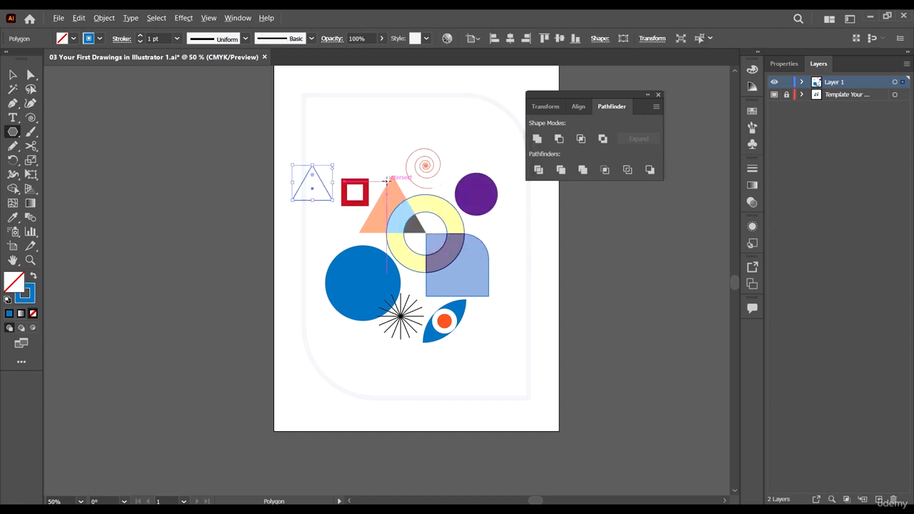
Move the new triangle onto the template's orange triangle and scale it to match the template's outline
{"action": "key", "text": "ctrl+plus"}
{"action": "key", "text": "ctrl+plus"}
{"action": "key", "text": "ctrl+plus"}
{"action": "key", "text": "v"}
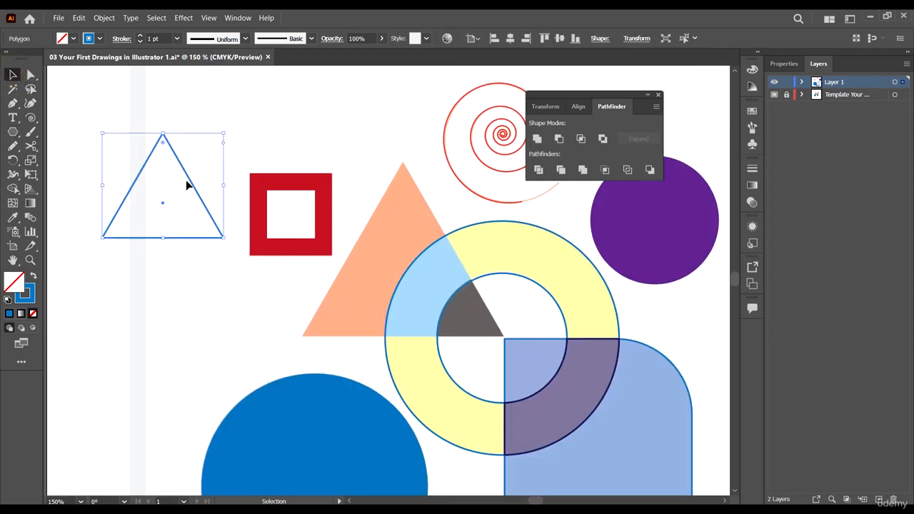
{"action": "left_click_drag", "start_coordinate": [193, 186], "coordinate": [432, 263]}
{"action": "left_click_drag", "start_coordinate": [461, 314], "coordinate": [489, 334]}
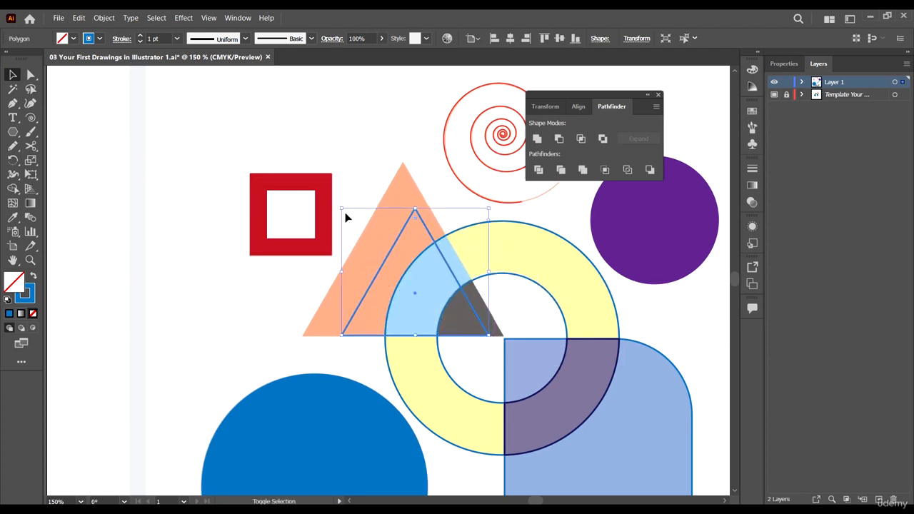
{"action": "left_click_drag", "start_coordinate": [342, 209], "coordinate": [306, 162]}
{"action": "mouse_move", "coordinate": [490, 176]}
{"action": "left_mouse_down"}
{"action": "mouse_move", "coordinate": [520, 180]}
{"action": "mouse_move", "coordinate": [504, 164]}
{"action": "left_mouse_up"}
{"action": "scroll", "coordinate": [469, 206], "scroll_direction": "down", "scroll_amount": 1}
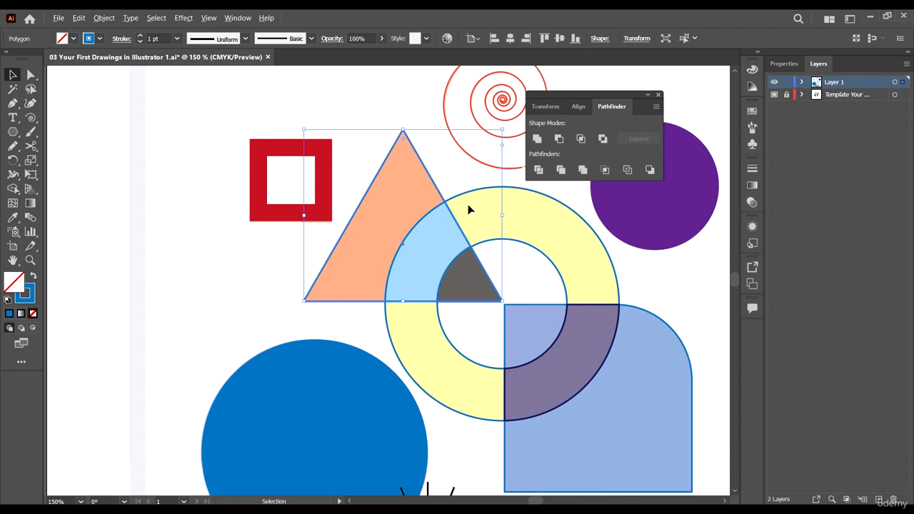
Swap the blue outline to a solid fill on the triangle and on the remaining ring piece
{"action": "scroll", "coordinate": [468, 209], "scroll_direction": "up", "scroll_amount": 1}
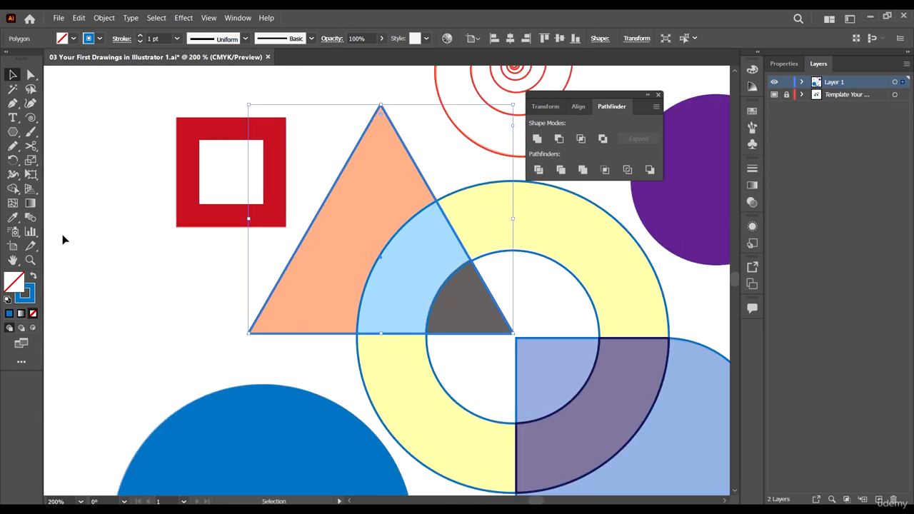
{"action": "left_click", "coordinate": [33, 276]}
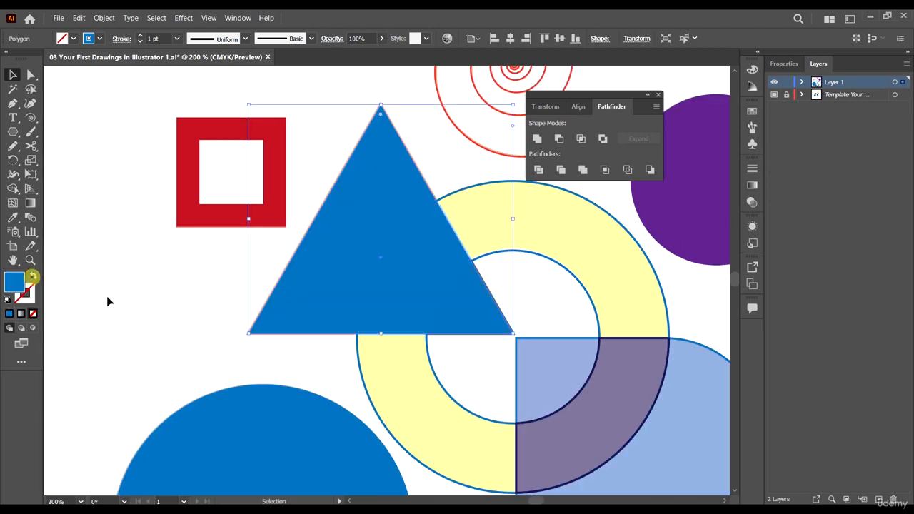
{"action": "left_click", "coordinate": [568, 188]}
{"action": "left_click", "coordinate": [33, 276]}
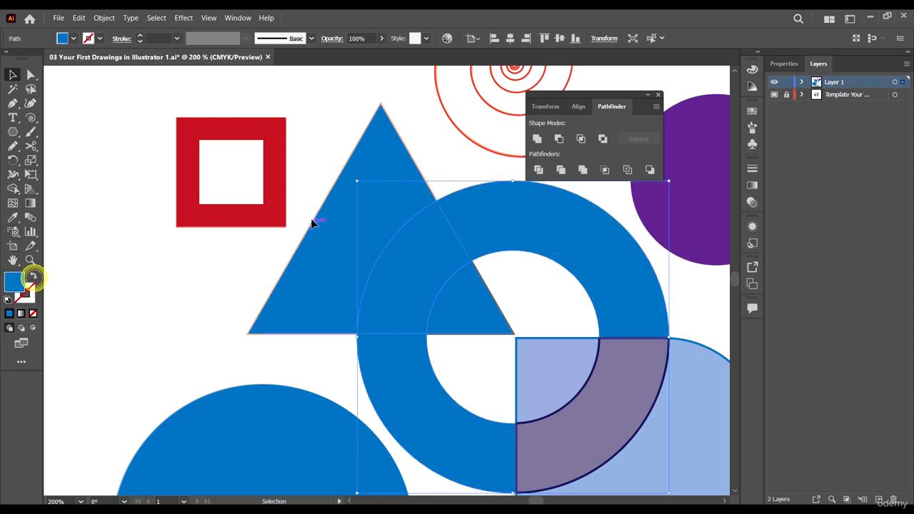
Select the filled triangle together with the ring piece, split them with Pathfinder Divide, and deselect the result
{"action": "scroll", "coordinate": [415, 257], "scroll_direction": "down", "scroll_amount": 3}
{"action": "scroll", "coordinate": [433, 267], "scroll_direction": "up", "scroll_amount": 3}
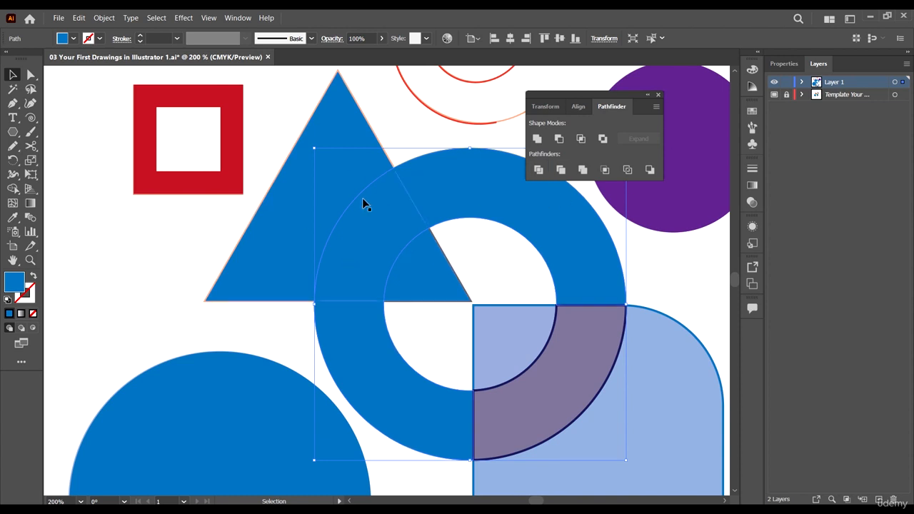
{"action": "left_click", "coordinate": [375, 224]}
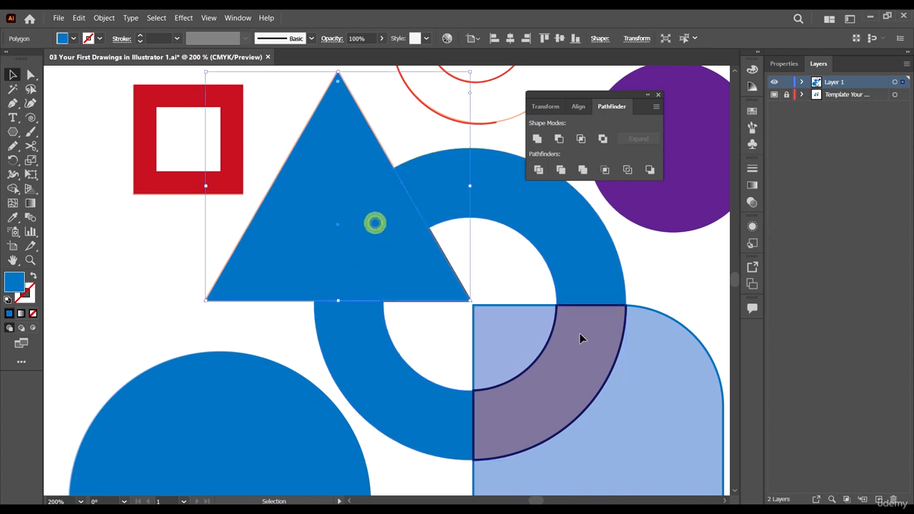
{"action": "left_click", "coordinate": [438, 175], "text": "shift"}
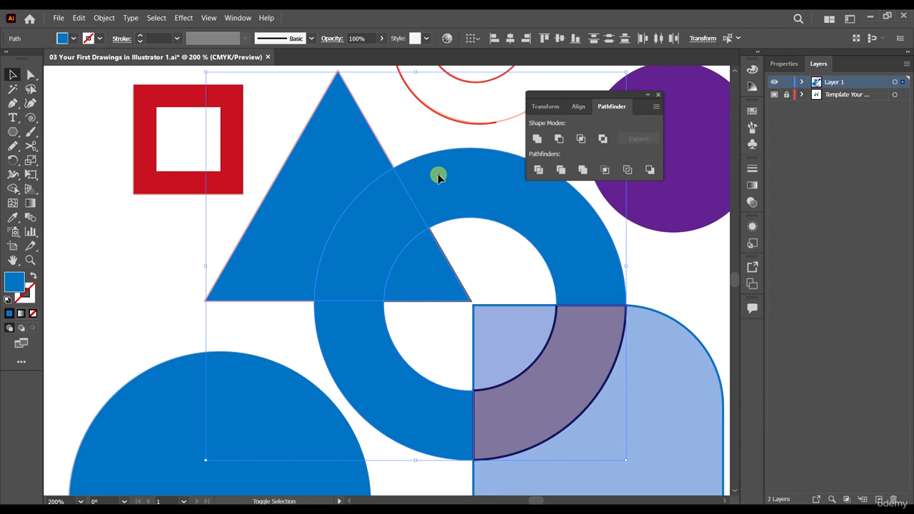
{"action": "left_click", "coordinate": [537, 170]}
{"action": "key", "text": "ctrl+0"}
{"action": "left_click", "coordinate": [528, 261]}
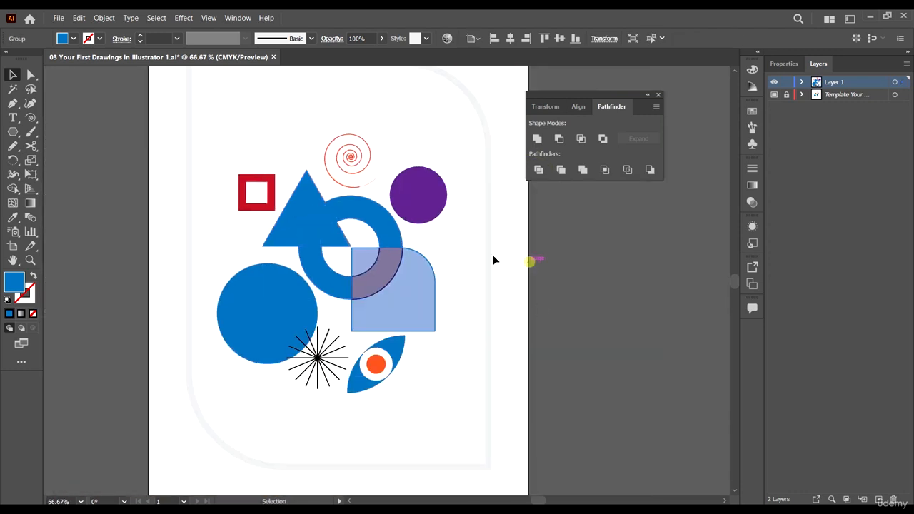
Pull the divided triangle's three pieces apart with Direct Selection to test the cuts, and undo the moves
{"action": "key", "text": "ctrl+1"}
{"action": "left_click", "coordinate": [30, 75]}
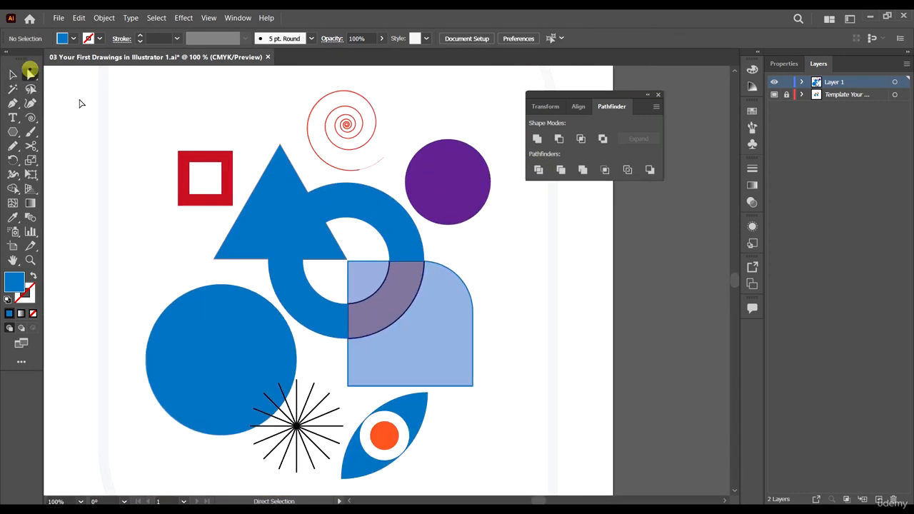
{"action": "left_click_drag", "start_coordinate": [324, 244], "coordinate": [420, 159]}
{"action": "left_click_drag", "start_coordinate": [310, 219], "coordinate": [100, 219]}
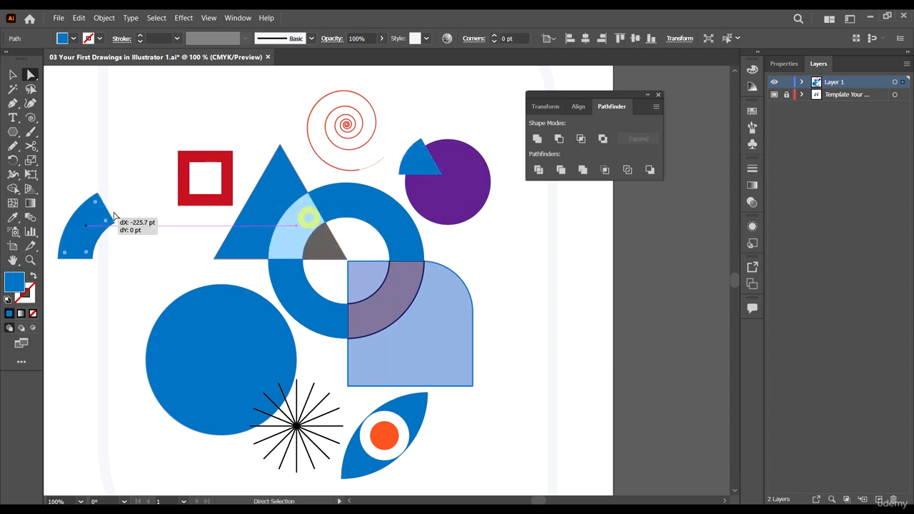
{"action": "left_click_drag", "start_coordinate": [280, 188], "coordinate": [169, 107]}
{"action": "key", "text": "ctrl+z"}
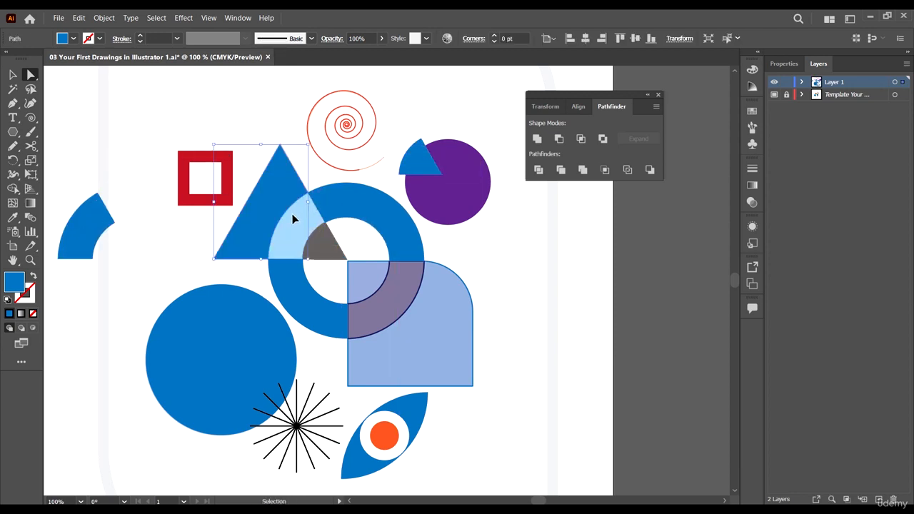
{"action": "key", "text": "ctrl+z"}
{"action": "key", "text": "ctrl+z"}
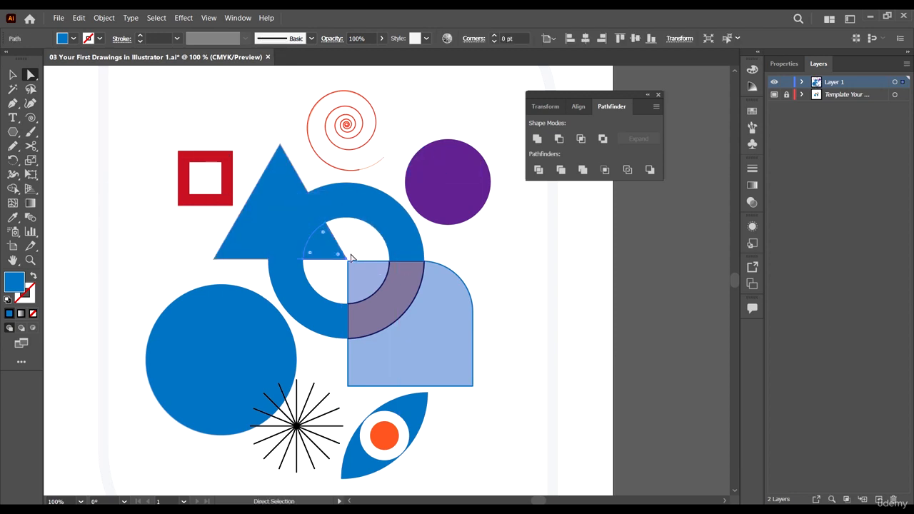
Swap the solid blue fill back to an outline on each of the divided triangle's three pieces
{"action": "key", "text": "ctrl+plus"}
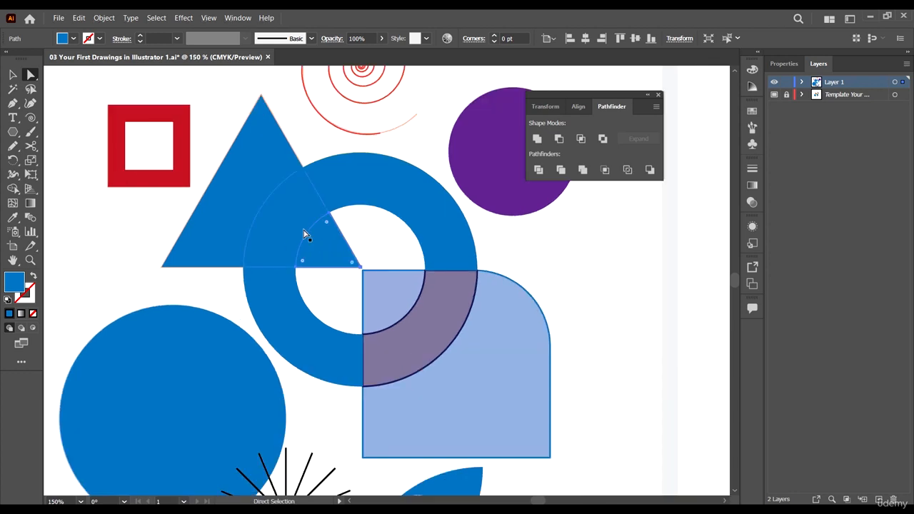
{"action": "left_click", "coordinate": [33, 277]}
{"action": "left_click", "coordinate": [305, 194]}
{"action": "left_click", "coordinate": [32, 277]}
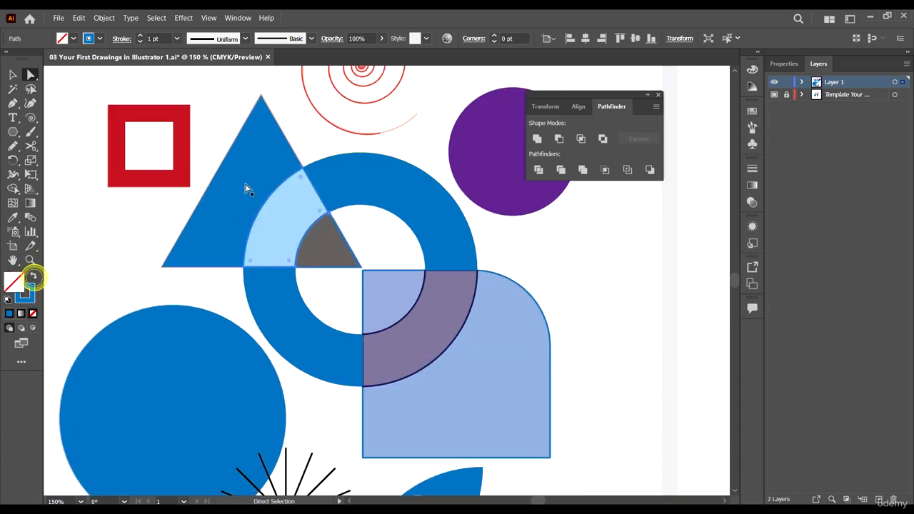
{"action": "left_click", "coordinate": [245, 184]}
{"action": "left_click", "coordinate": [32, 277]}
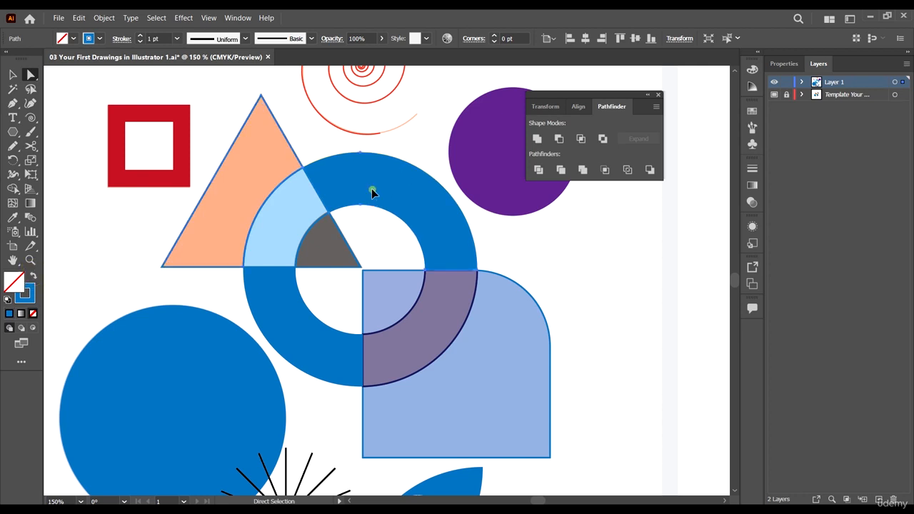
Swap the solid blue fill back to an outline on the upper and lower-left ring pieces, and deselect
{"action": "left_click", "coordinate": [371, 191]}
{"action": "left_click", "coordinate": [32, 277]}
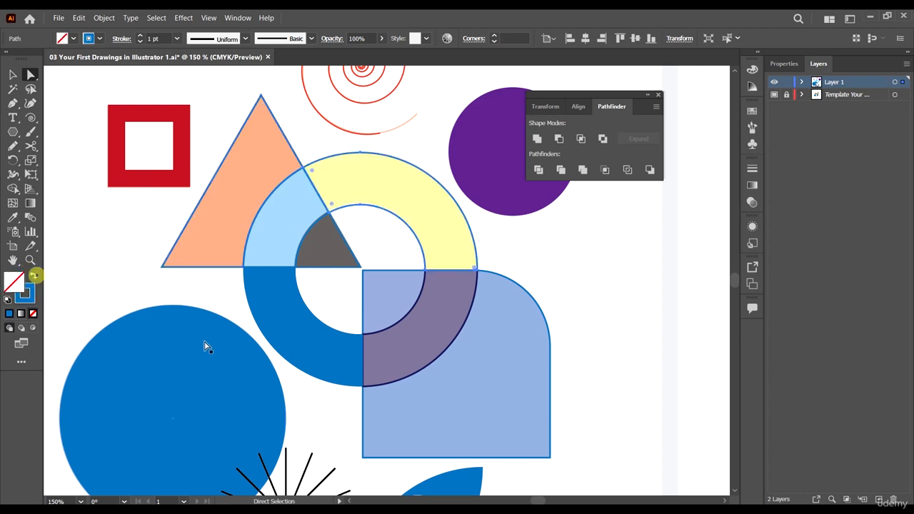
{"action": "left_click", "coordinate": [292, 332]}
{"action": "left_click", "coordinate": [32, 277]}
{"action": "key", "text": "v"}
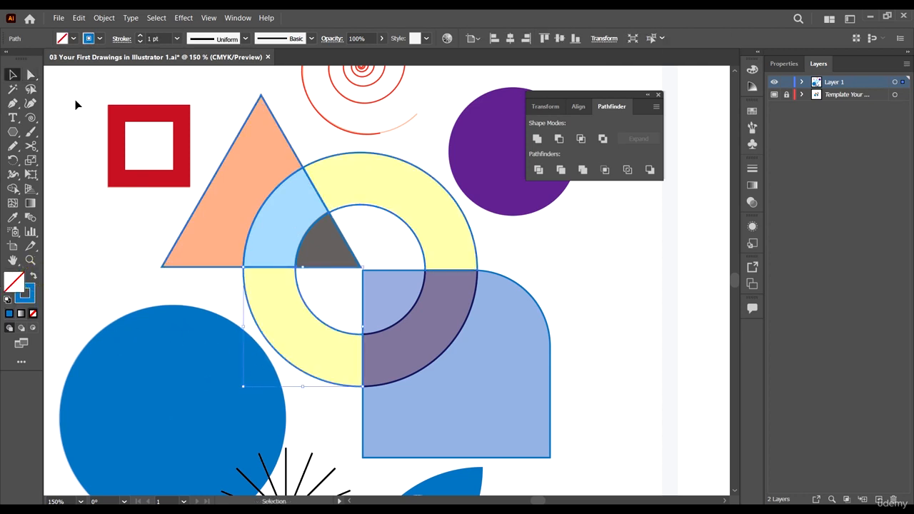
{"action": "left_click", "coordinate": [322, 126]}
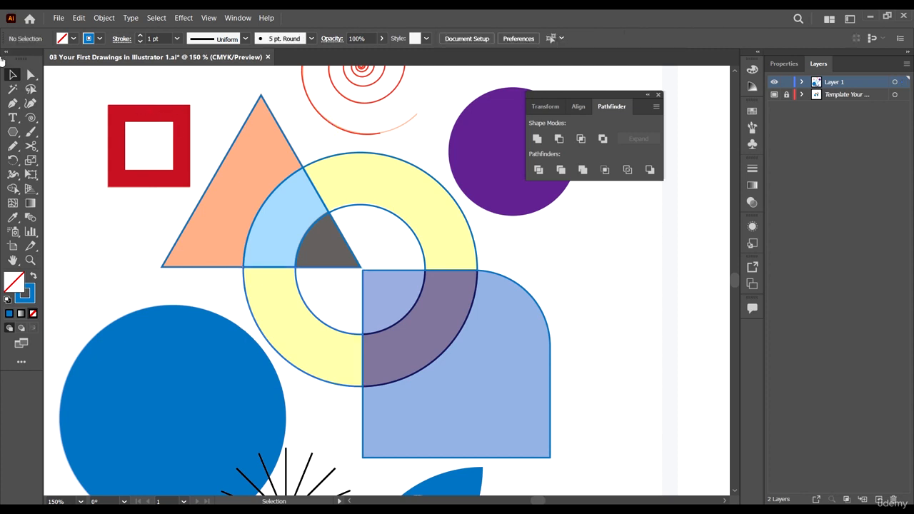
Ungroup the divided triangle and ring pieces, and clear the selection
{"action": "left_click", "coordinate": [295, 160]}
{"action": "right_click", "coordinate": [297, 157]}
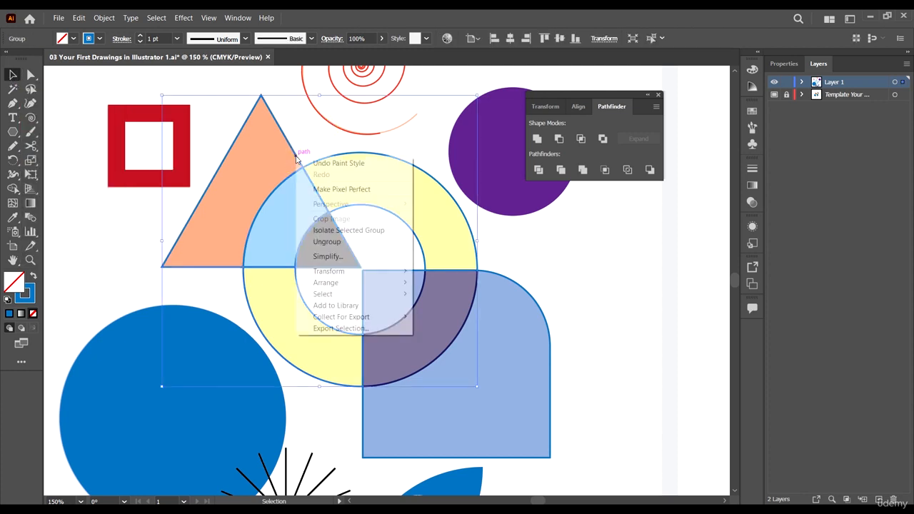
{"action": "left_click", "coordinate": [335, 241]}
{"action": "left_click", "coordinate": [631, 274]}
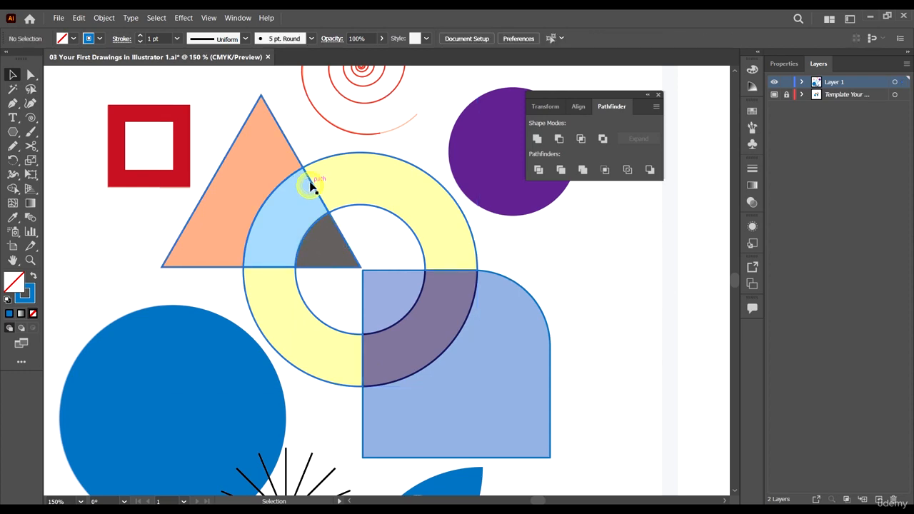
Pull the large outer triangle piece away from the ring to test that it is separate, and undo the move
{"action": "left_click", "coordinate": [313, 186]}
{"action": "key", "text": "ctrl+0"}
{"action": "scroll", "coordinate": [369, 237], "scroll_direction": "up", "scroll_amount": 2}
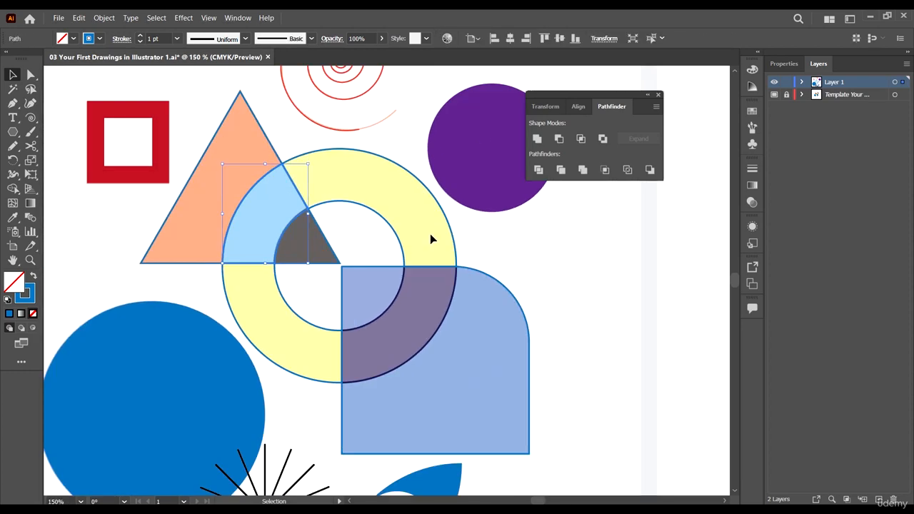
{"action": "scroll", "coordinate": [460, 233], "scroll_direction": "down", "scroll_amount": 2}
{"action": "scroll", "coordinate": [432, 213], "scroll_direction": "down", "scroll_amount": 2}
{"action": "scroll", "coordinate": [436, 191], "scroll_direction": "up", "scroll_amount": 1}
{"action": "scroll", "coordinate": [440, 187], "scroll_direction": "up", "scroll_amount": 2}
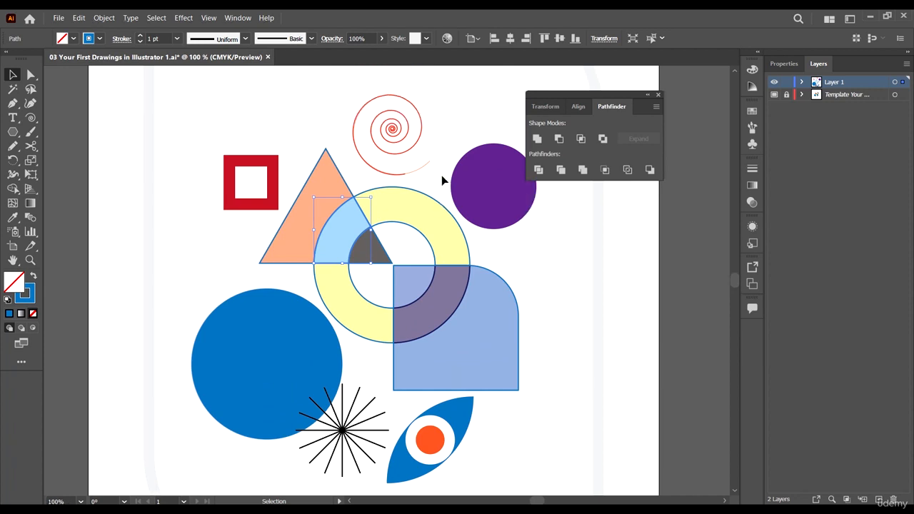
{"action": "left_click", "coordinate": [325, 151]}
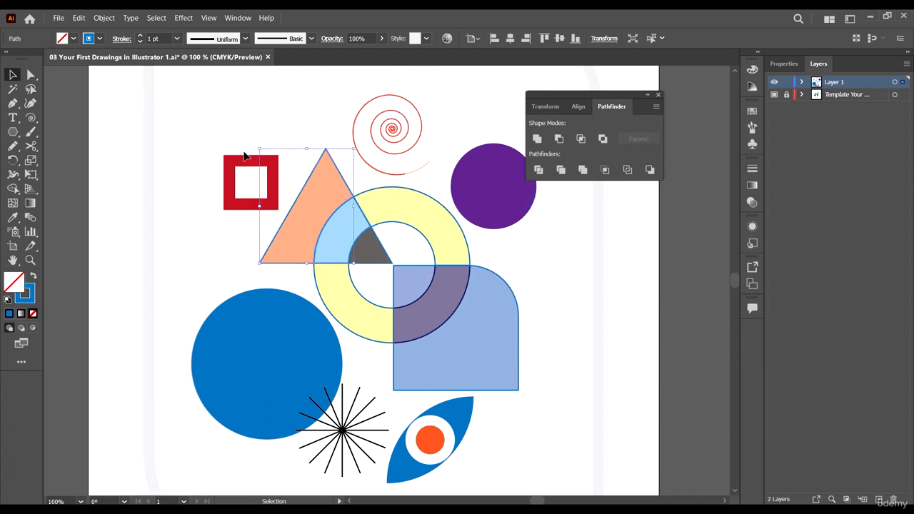
{"action": "left_click_drag", "start_coordinate": [318, 161], "coordinate": [301, 147]}
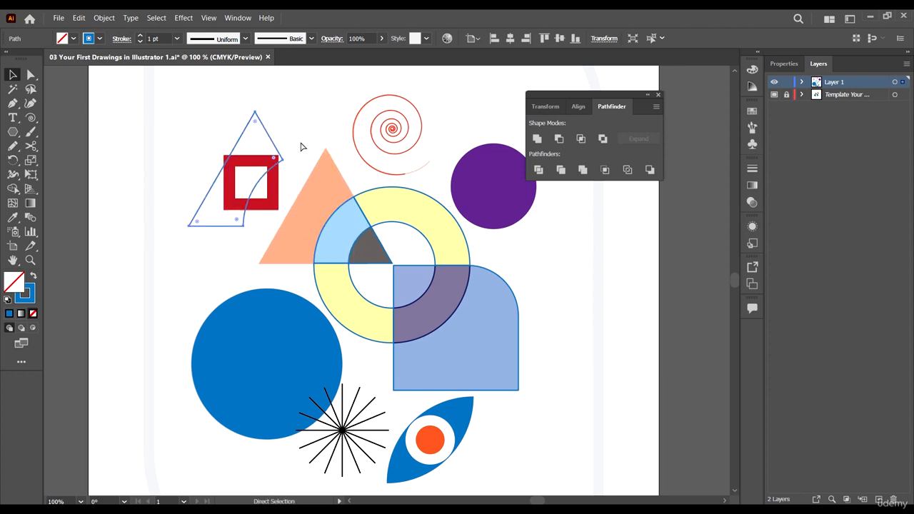
{"action": "key", "text": "ctrl+z"}
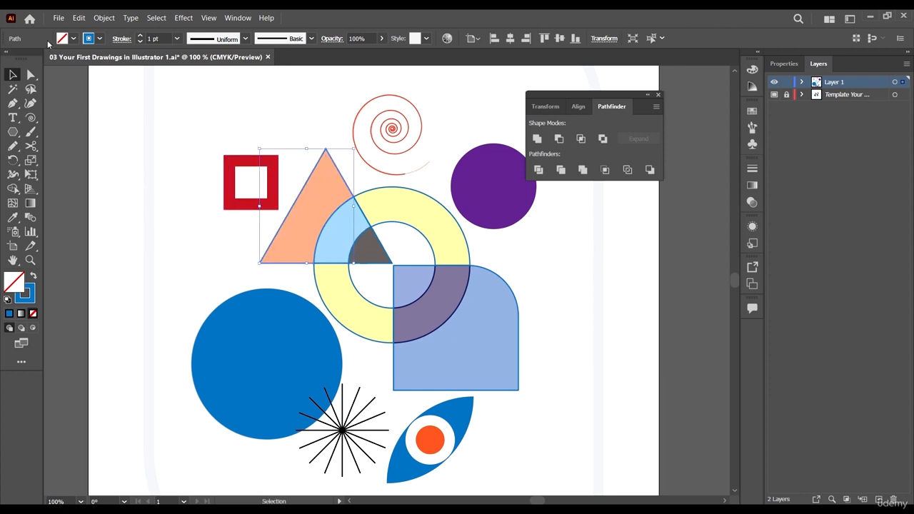
Set the stroke of the large outer triangle piece to orange
{"action": "left_click", "coordinate": [99, 39]}
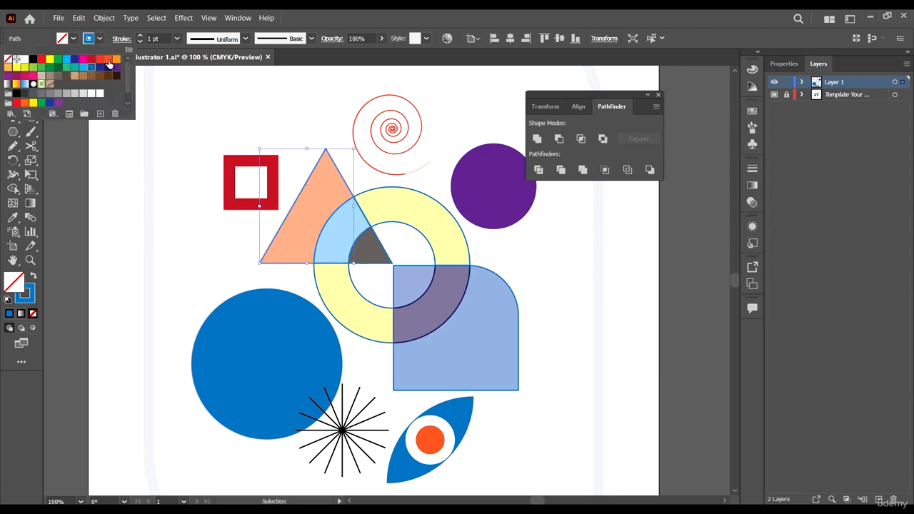
{"action": "left_click", "coordinate": [108, 61]}
{"action": "key", "text": "Escape"}
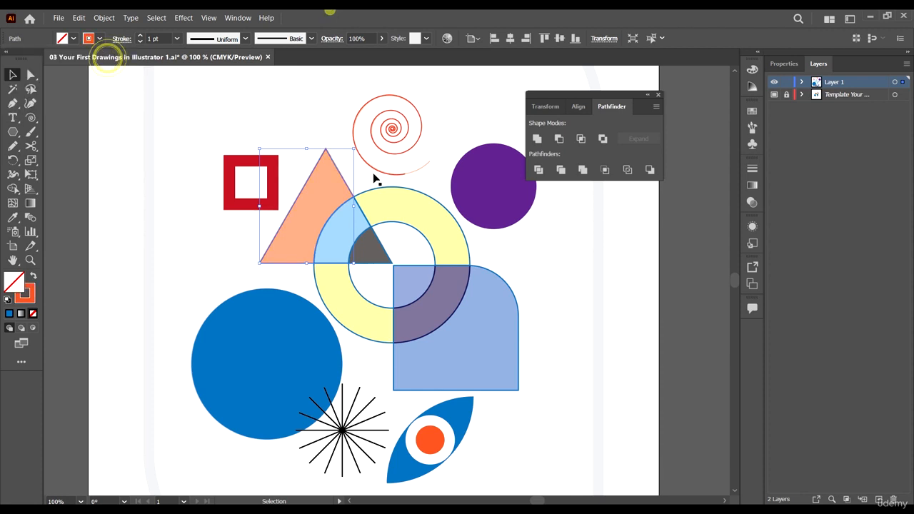
Set the stroke of the ring's upper-right piece to yellow, leaving nothing selected
{"action": "left_click", "coordinate": [445, 209]}
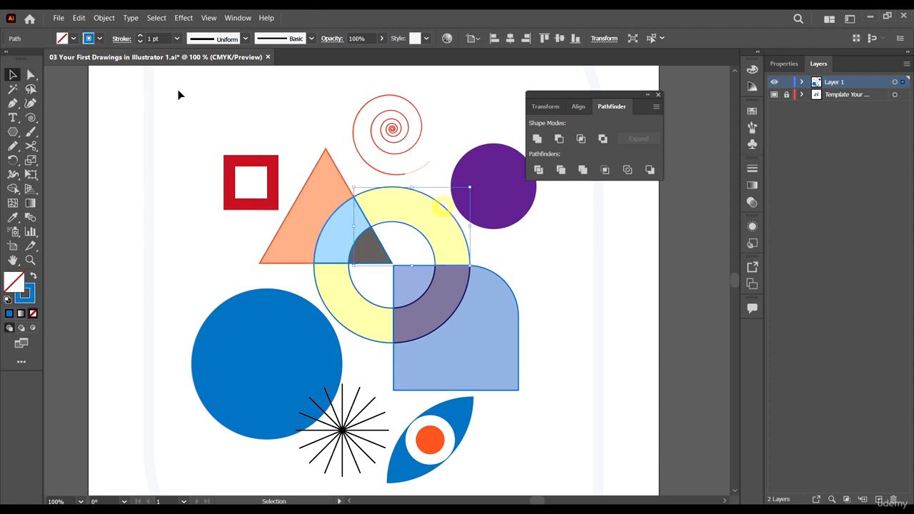
{"action": "left_click", "coordinate": [99, 39]}
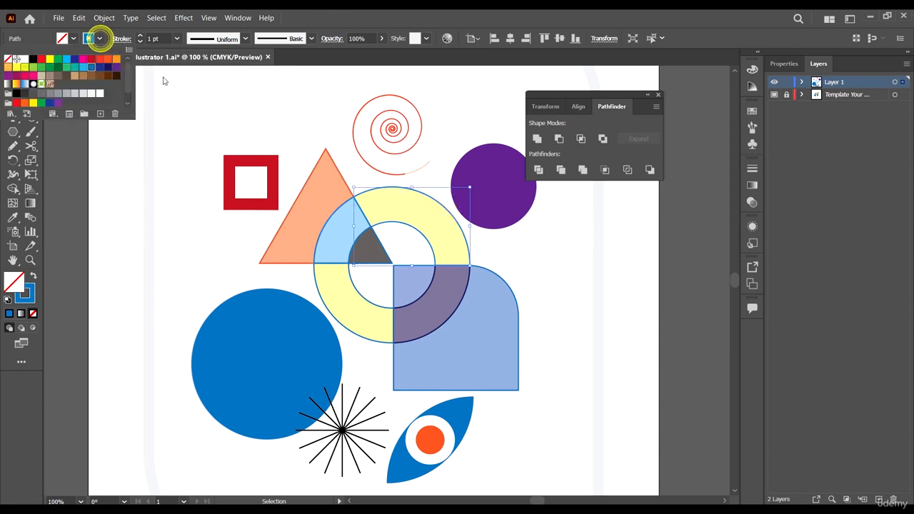
{"action": "left_click", "coordinate": [49, 58]}
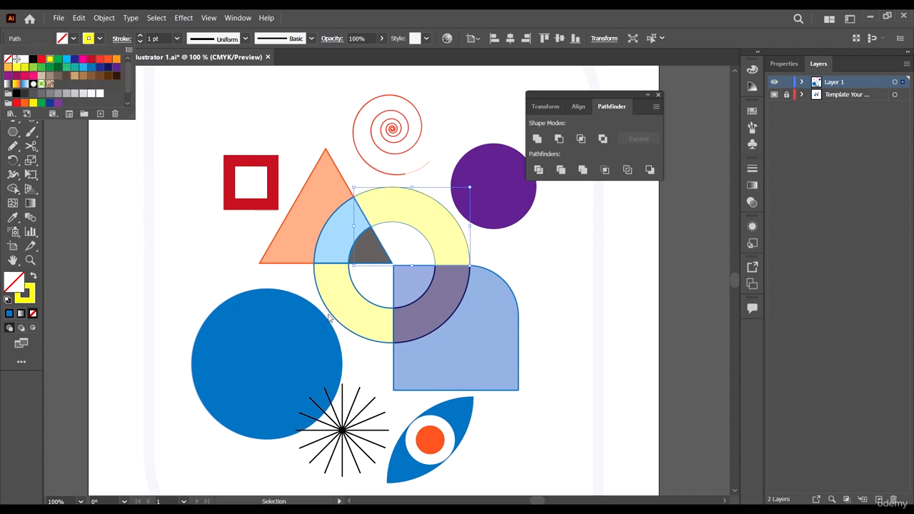
{"action": "left_click", "coordinate": [328, 312]}
{"action": "left_click", "coordinate": [312, 317]}
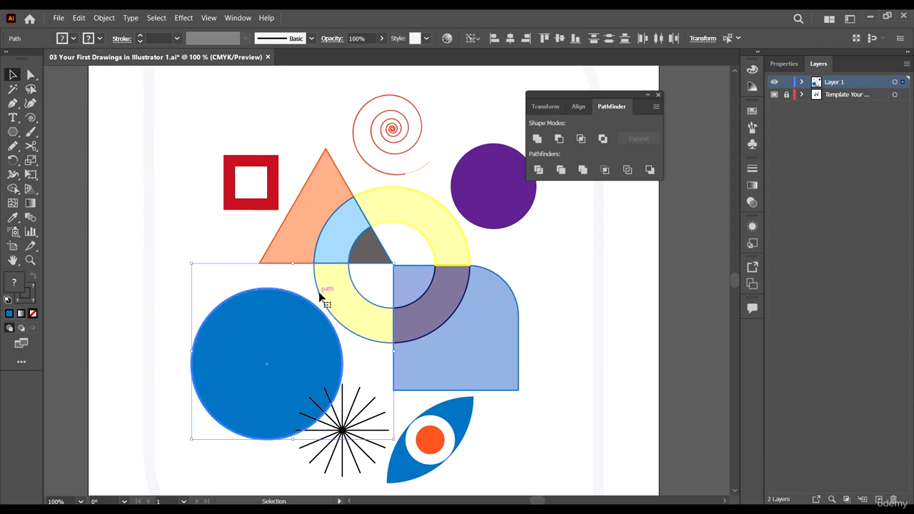
{"action": "left_click", "coordinate": [288, 278]}
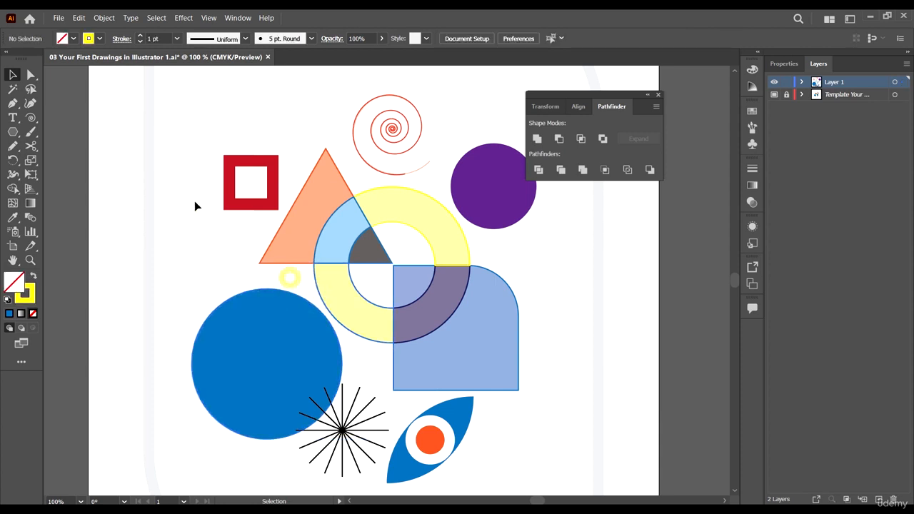
Set the stroke of the ring's lower-left piece to yellow, and deselect it
{"action": "left_click", "coordinate": [364, 299]}
{"action": "left_click", "coordinate": [89, 38]}
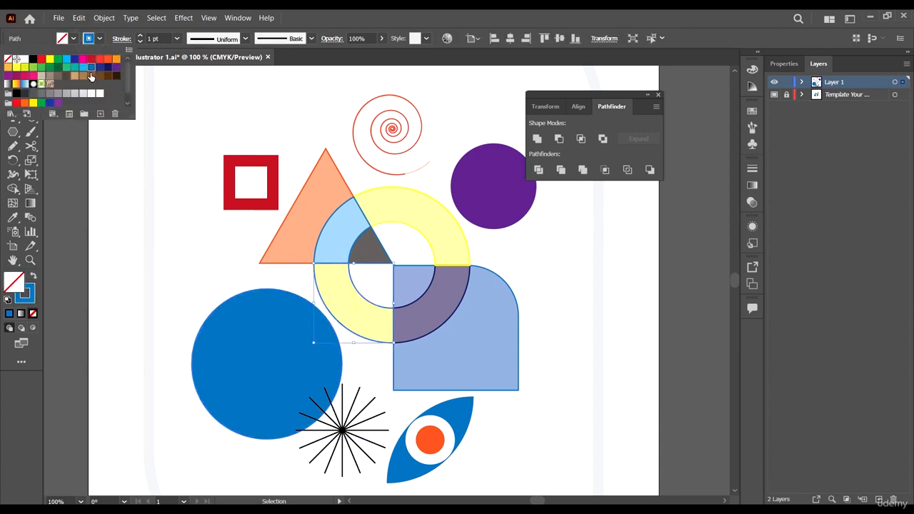
{"action": "left_click", "coordinate": [50, 59]}
{"action": "left_click", "coordinate": [573, 337]}
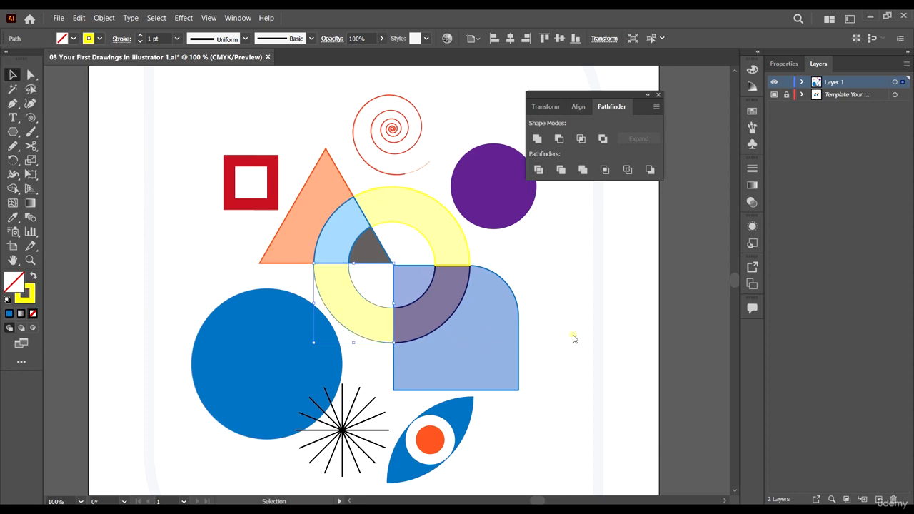
{"action": "left_click", "coordinate": [565, 321]}
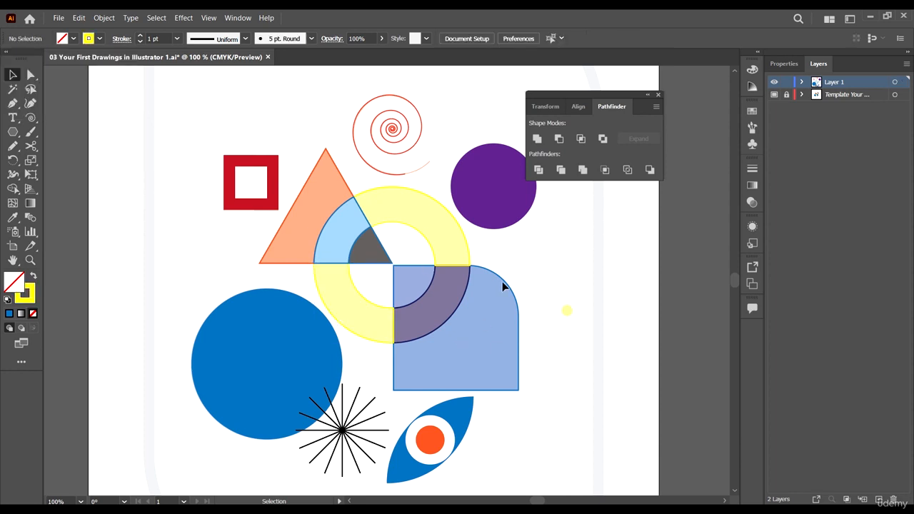
Set the stroke to black on the triangle's small inner piece and to light blue on the piece overlapping the ring
{"action": "left_click", "coordinate": [380, 246]}
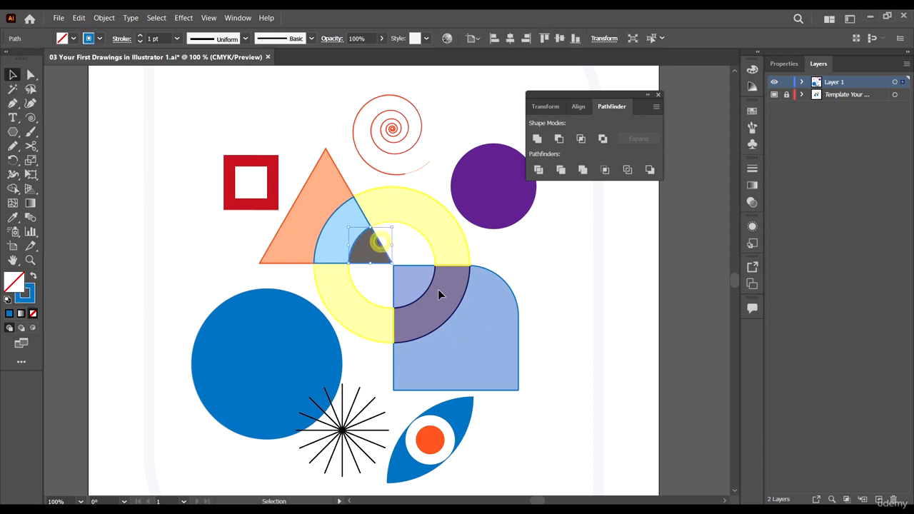
{"action": "left_click", "coordinate": [99, 39]}
{"action": "left_click", "coordinate": [32, 61]}
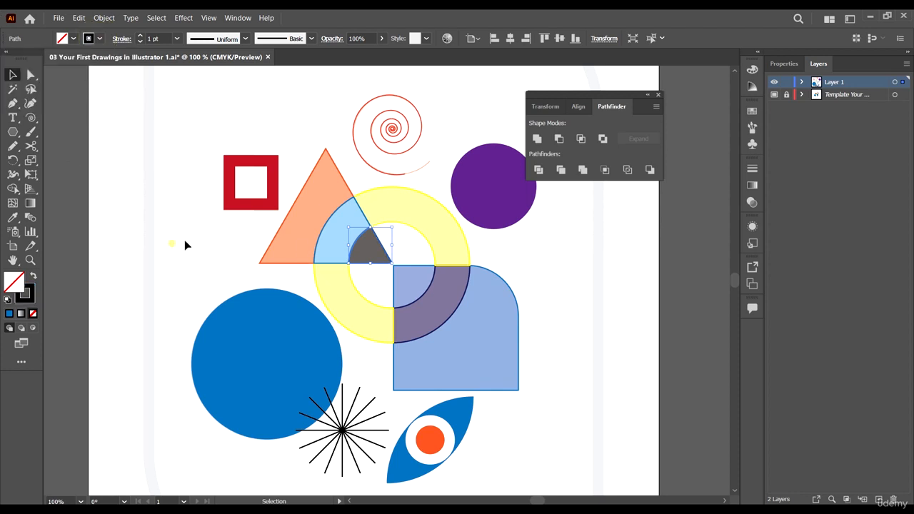
{"action": "left_click", "coordinate": [333, 223]}
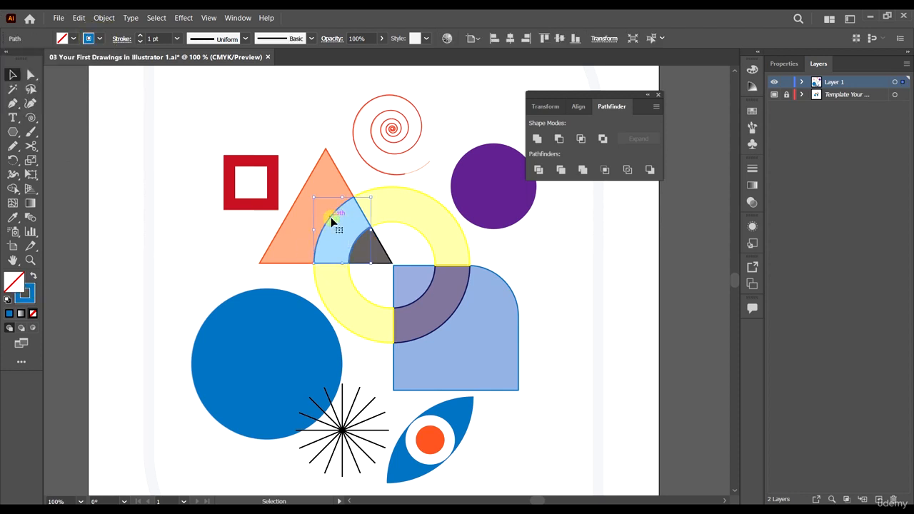
{"action": "left_click", "coordinate": [99, 40]}
{"action": "left_click", "coordinate": [571, 269]}
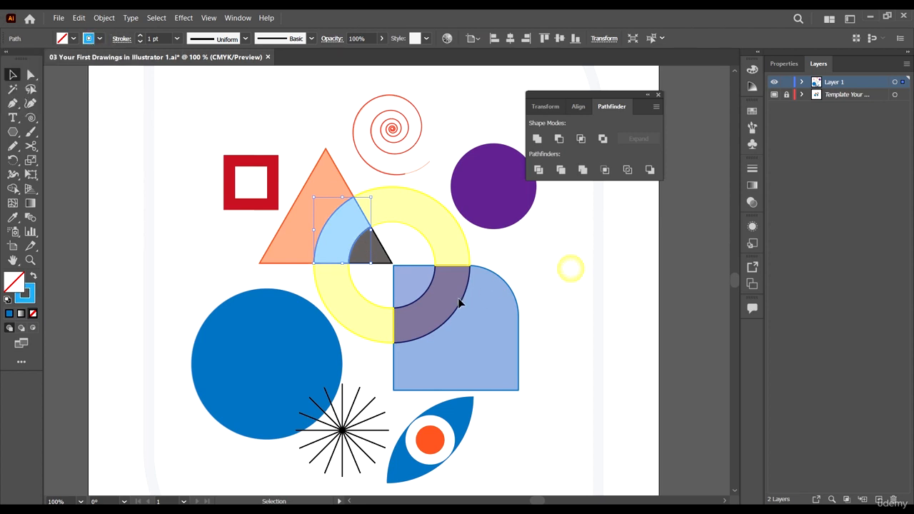
{"action": "left_click", "coordinate": [415, 267]}
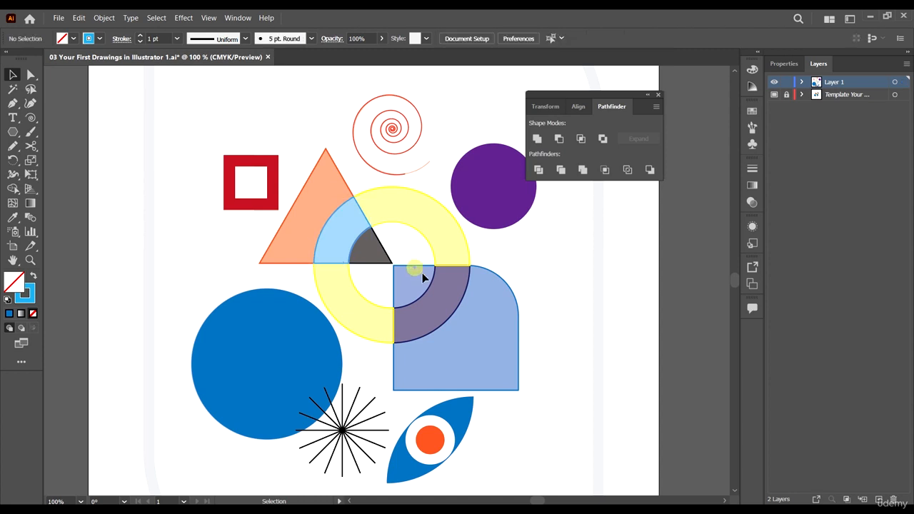
Swap the blue outline to a solid fill on the large rounded-corner square piece, and deselect it
{"action": "left_click", "coordinate": [465, 291]}
{"action": "scroll", "coordinate": [469, 247], "scroll_direction": "down", "scroll_amount": 2}
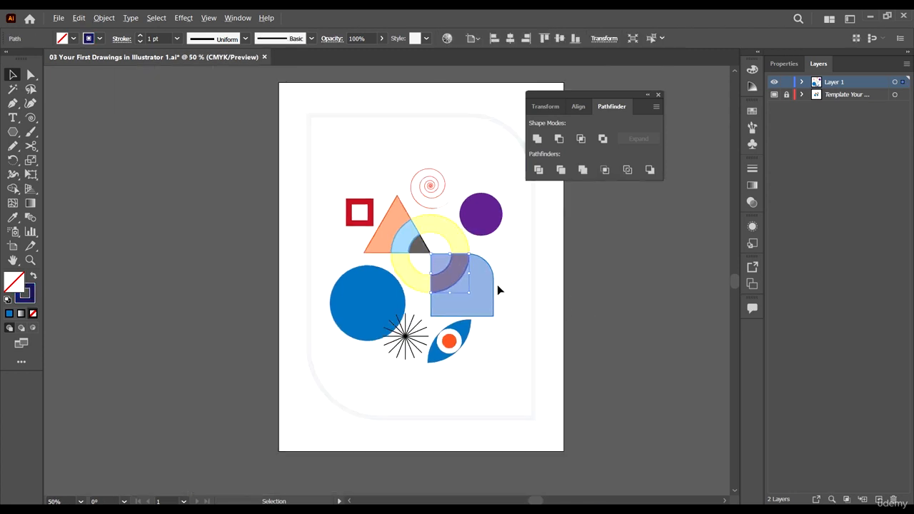
{"action": "scroll", "coordinate": [498, 287], "scroll_direction": "up", "scroll_amount": 2}
{"action": "left_click", "coordinate": [457, 308], "text": "shift"}
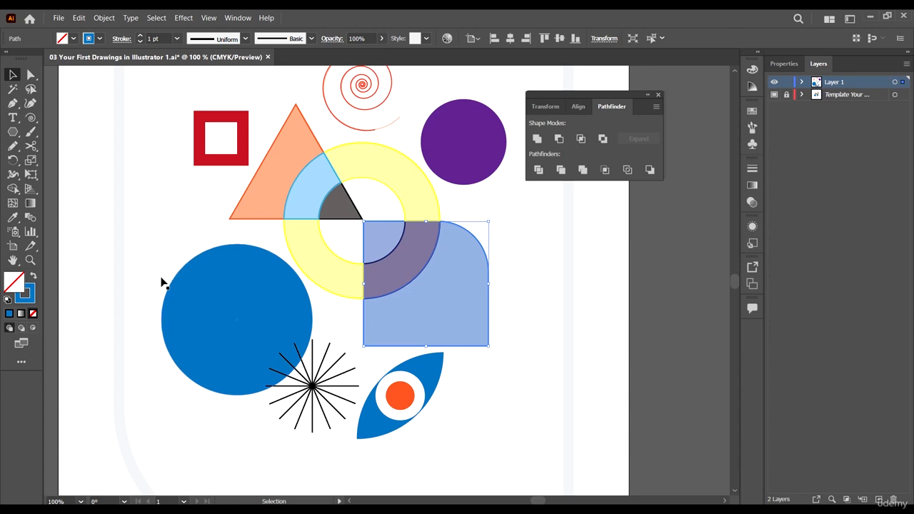
{"action": "left_click", "coordinate": [35, 275]}
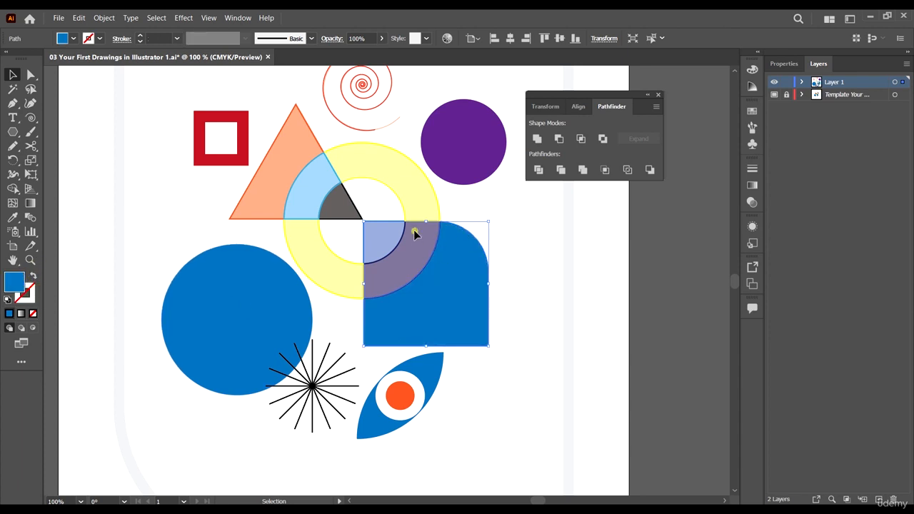
{"action": "key", "text": "ctrl+shift+a"}
Swap the outlines to solid fills on the yellow upper ring piece, the navy ring quarter and the small quarter piece inside the ring
{"action": "left_click", "coordinate": [410, 222]}
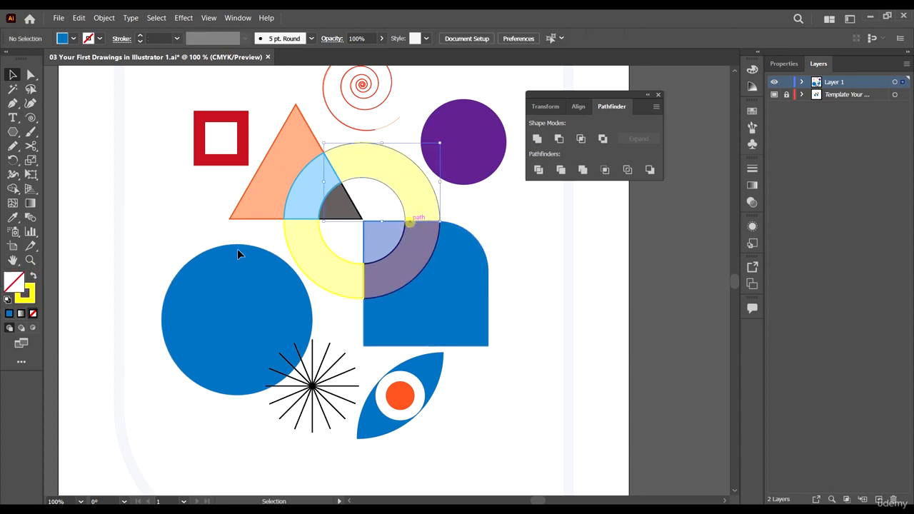
{"action": "left_click", "coordinate": [33, 278]}
{"action": "left_click", "coordinate": [389, 254]}
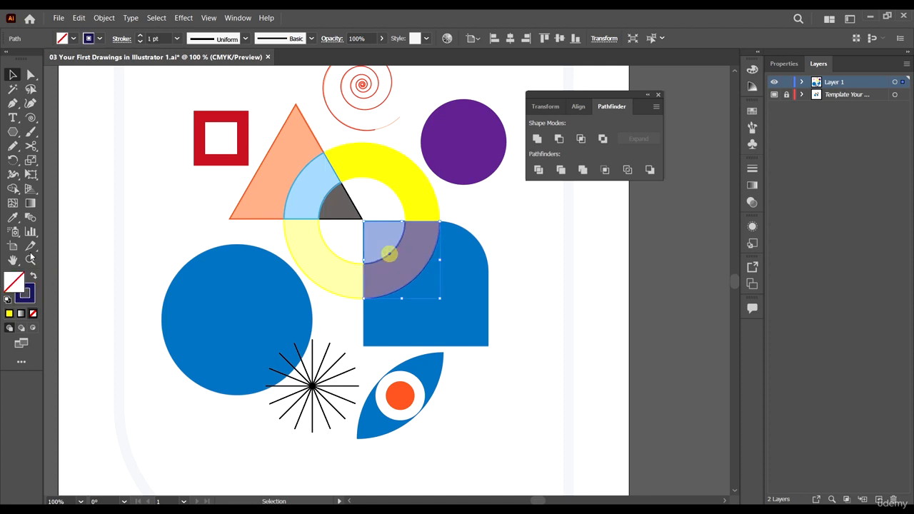
{"action": "left_click", "coordinate": [33, 278]}
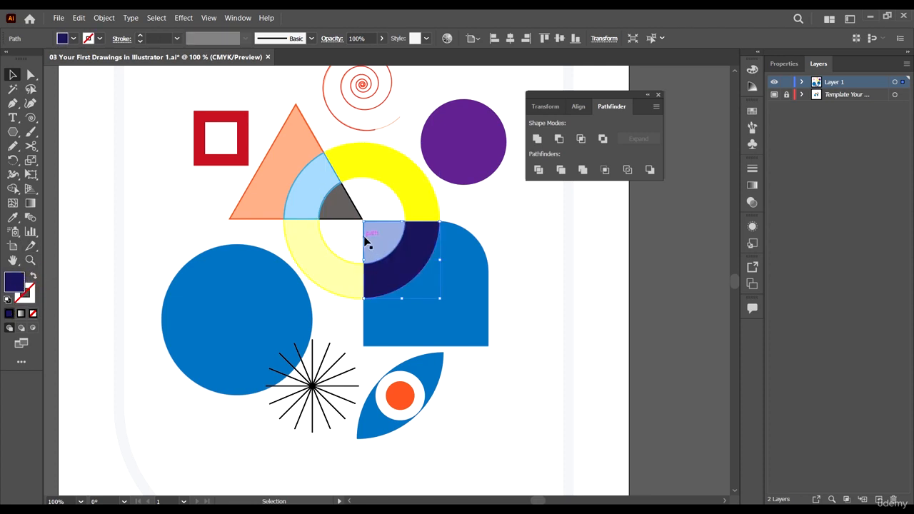
{"action": "left_click", "coordinate": [370, 241]}
{"action": "left_click", "coordinate": [34, 278]}
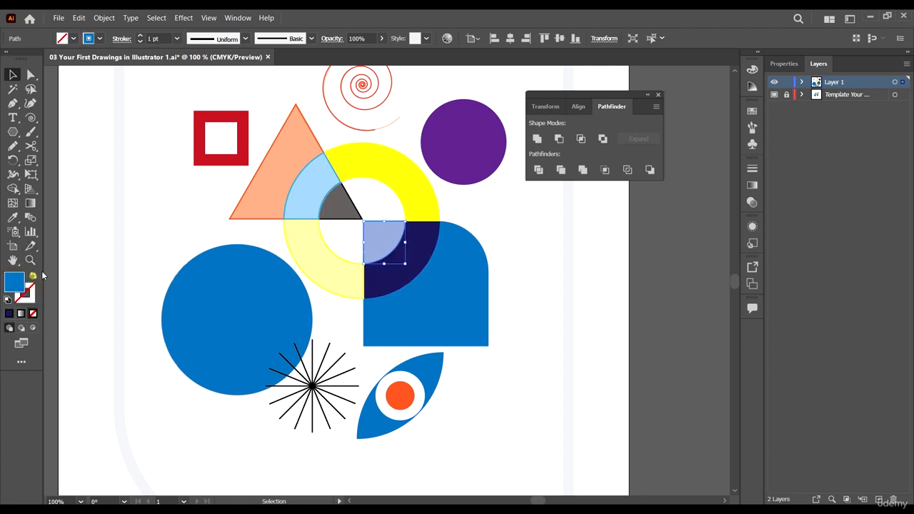
Swap the outlines to solid fills on the triangle's black inner piece and the yellow lower-left ring piece
{"action": "left_click", "coordinate": [330, 262]}
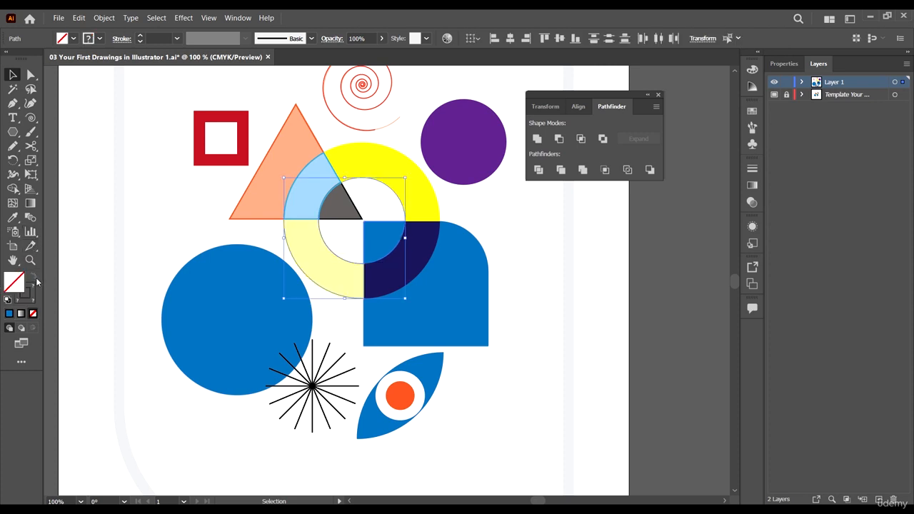
{"action": "left_click", "coordinate": [120, 290]}
{"action": "left_click", "coordinate": [342, 261]}
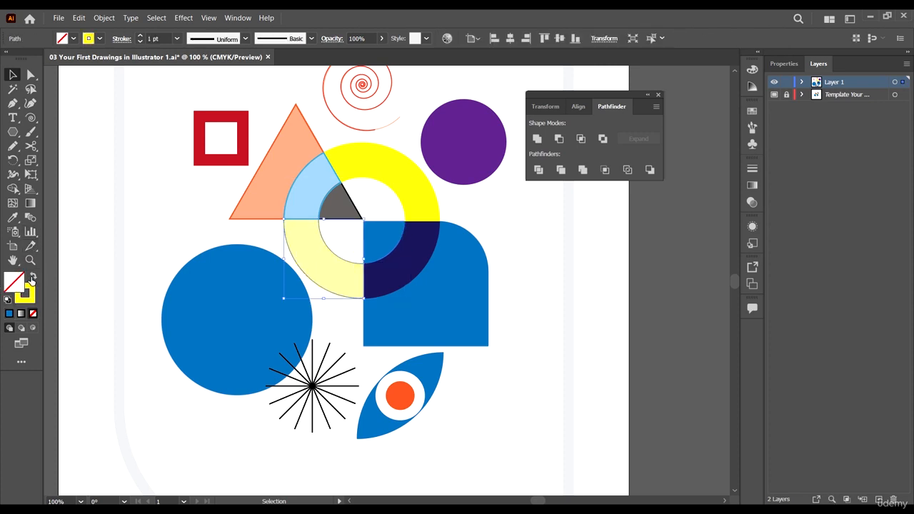
{"action": "left_click", "coordinate": [341, 191]}
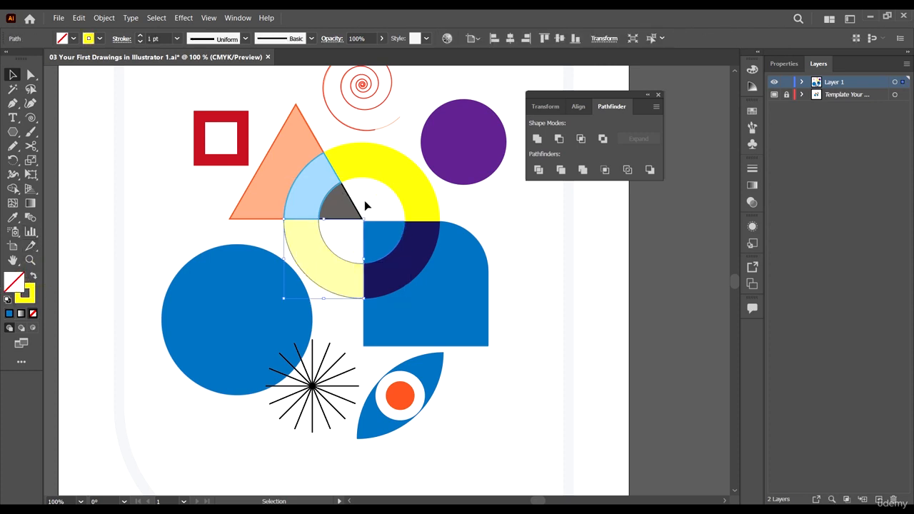
{"action": "left_click", "coordinate": [33, 276]}
{"action": "left_click", "coordinate": [337, 261]}
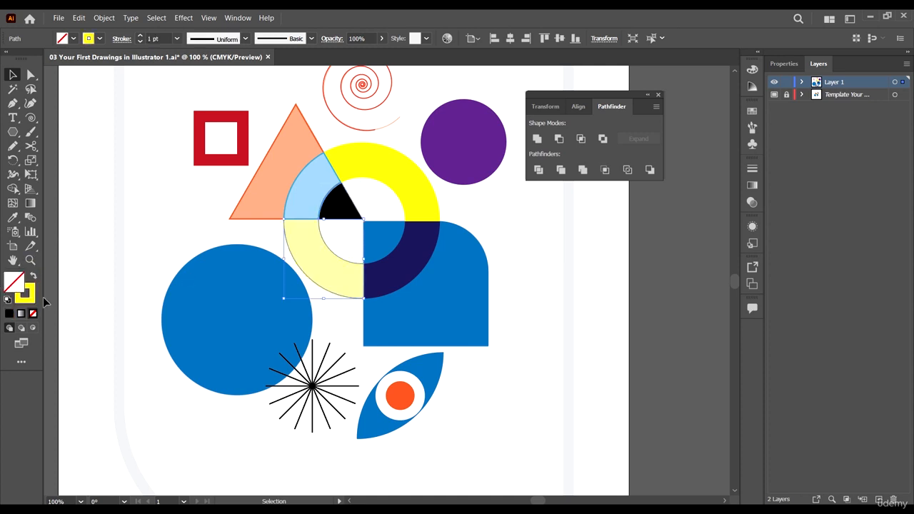
{"action": "left_click", "coordinate": [34, 277]}
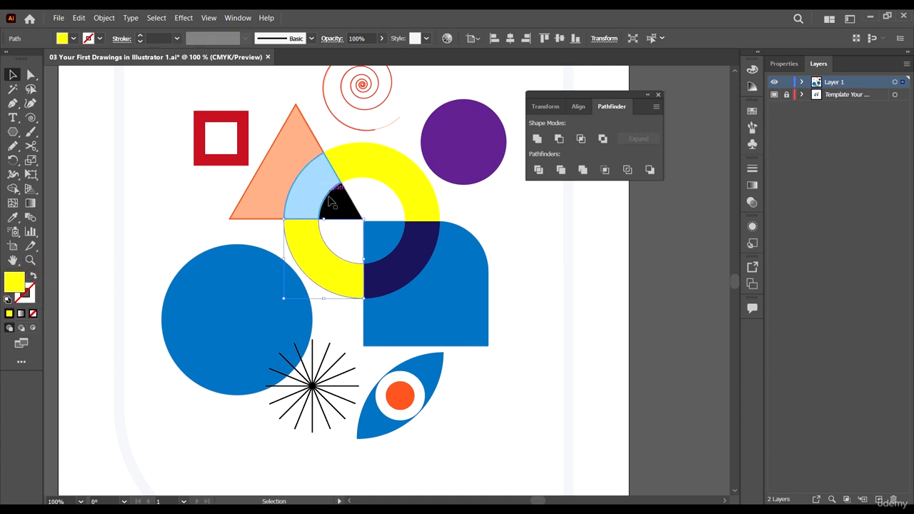
Swap the outlines to solid fills on the light blue overlap piece and the orange triangle piece, and deselect them
{"action": "left_click", "coordinate": [318, 191]}
{"action": "key", "text": "shift+x"}
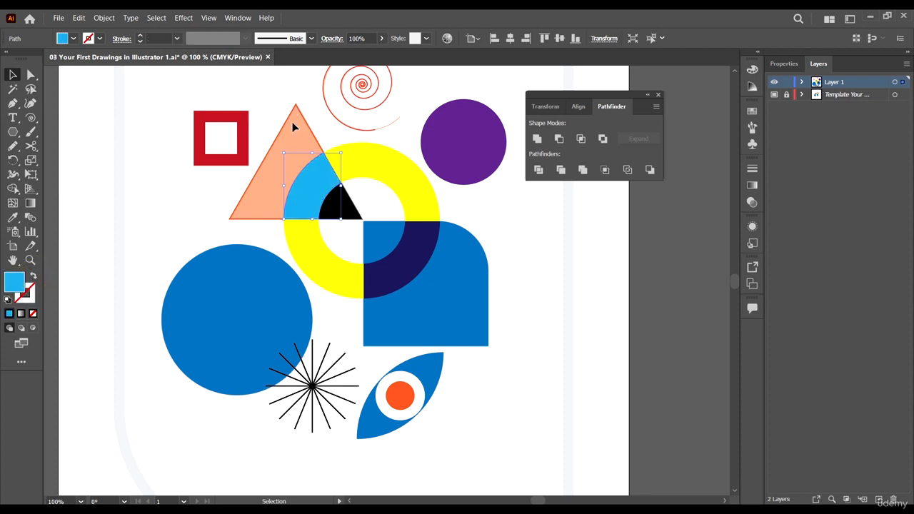
{"action": "left_click", "coordinate": [288, 117]}
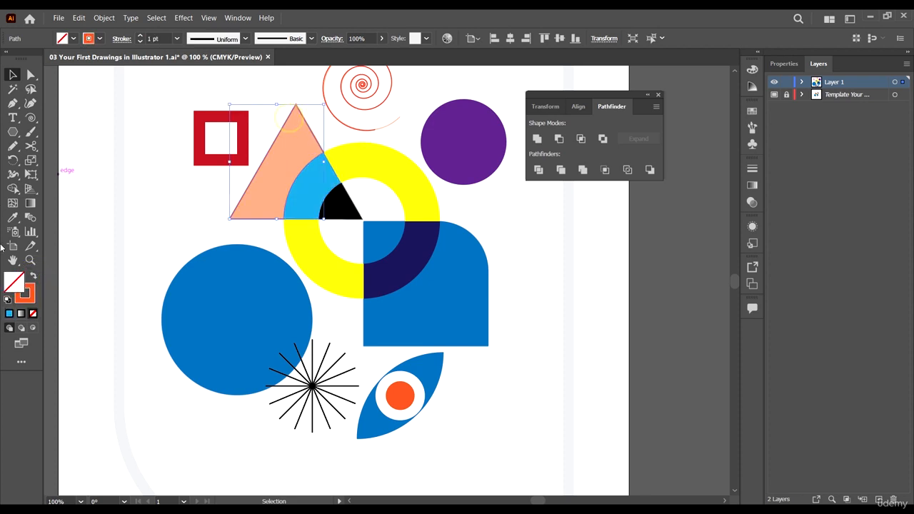
{"action": "left_click", "coordinate": [33, 277]}
{"action": "scroll", "coordinate": [225, 338], "scroll_direction": "down", "scroll_amount": 2}
{"action": "left_click", "coordinate": [529, 251]}
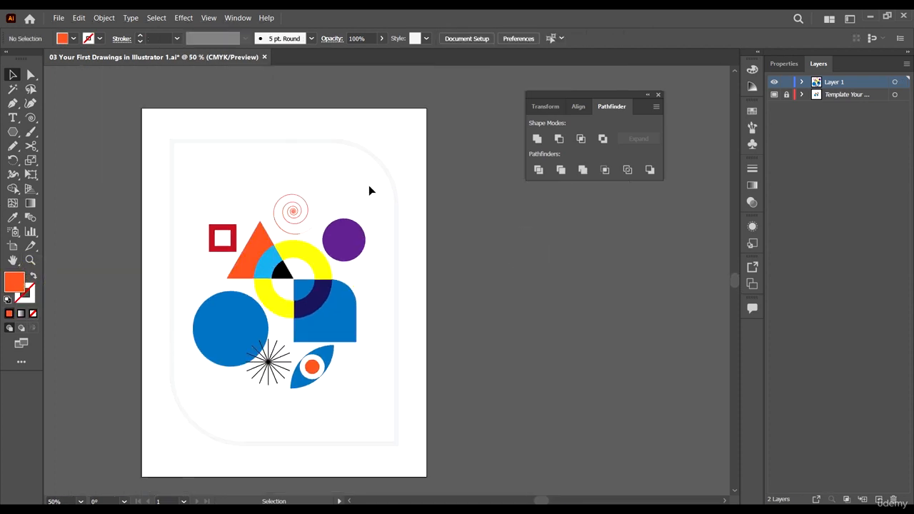
Hide the template layer to check the filled artwork on its own, and show the template again
{"action": "left_click", "coordinate": [772, 95]}
{"action": "scroll", "coordinate": [448, 279], "scroll_direction": "down", "scroll_amount": 1}
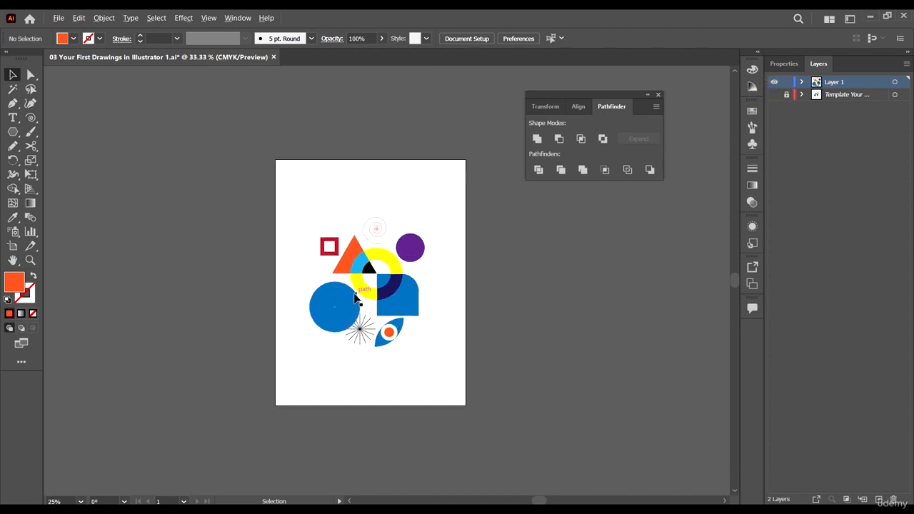
{"action": "scroll", "coordinate": [478, 246], "scroll_direction": "up", "scroll_amount": 2}
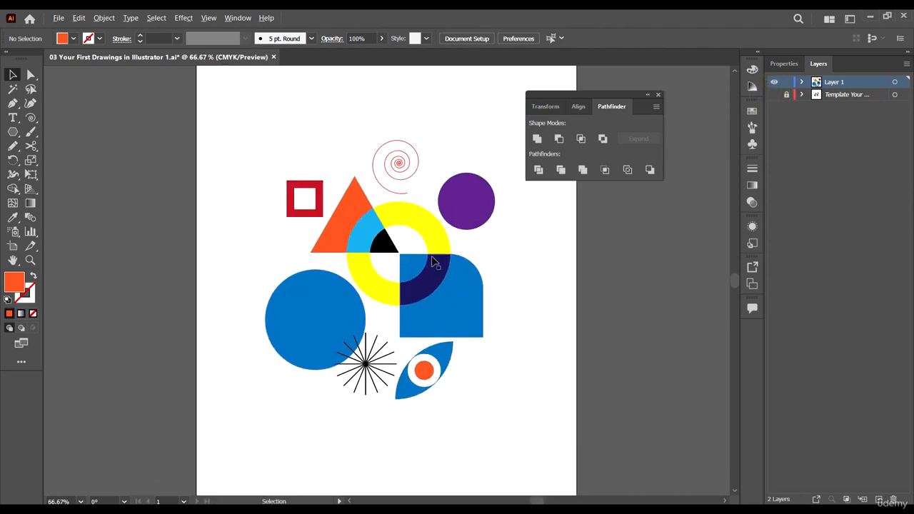
{"action": "scroll", "coordinate": [435, 261], "scroll_direction": "down", "scroll_amount": 1}
{"action": "left_click", "coordinate": [774, 95]}
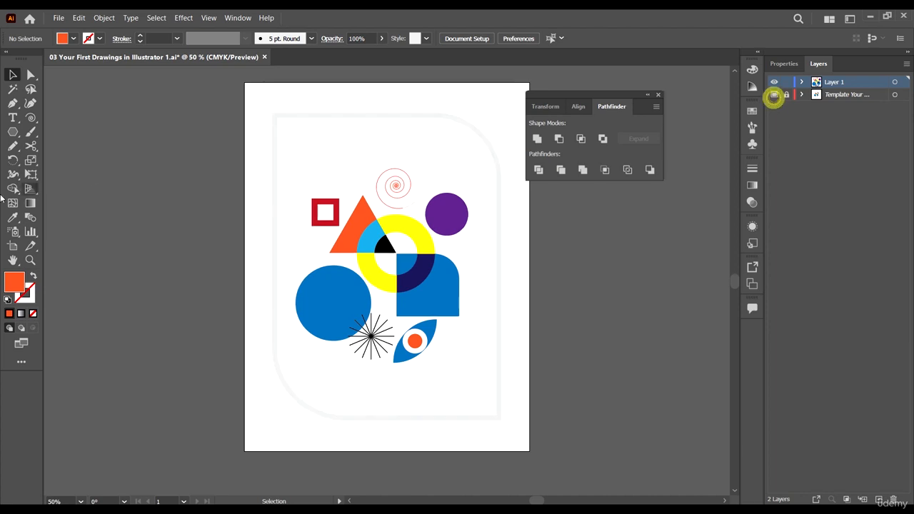
Draw a rectangle about 485 by 653 pt over the template's outer frame
{"action": "left_click", "coordinate": [11, 136]}
{"action": "left_click_drag", "start_coordinate": [12, 141], "coordinate": [57, 131]}
{"action": "mouse_move", "coordinate": [274, 114]}
{"action": "left_mouse_down"}
{"action": "mouse_move", "coordinate": [486, 384]}
{"action": "mouse_move", "coordinate": [500, 418]}
{"action": "left_mouse_up"}
Give the frame rectangle a grey stroke and no fill
{"action": "left_click", "coordinate": [98, 40]}
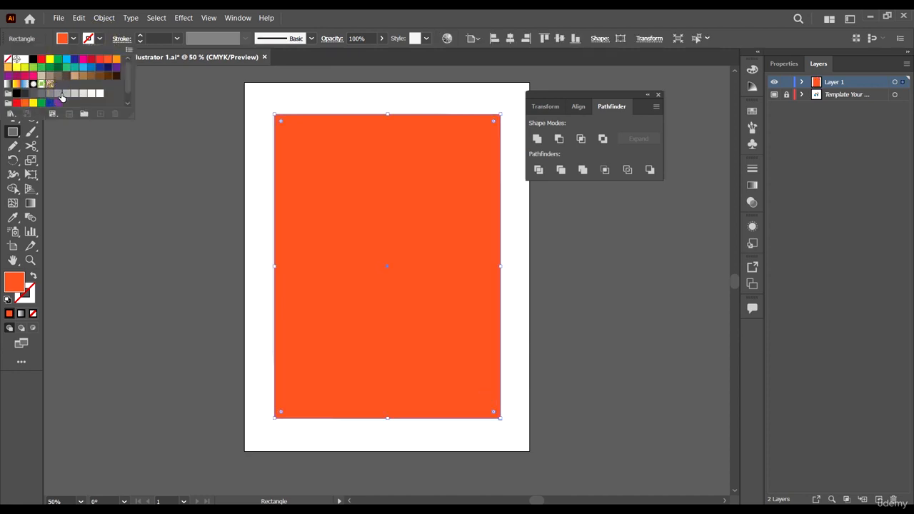
{"action": "left_click", "coordinate": [64, 93]}
{"action": "left_click", "coordinate": [72, 39]}
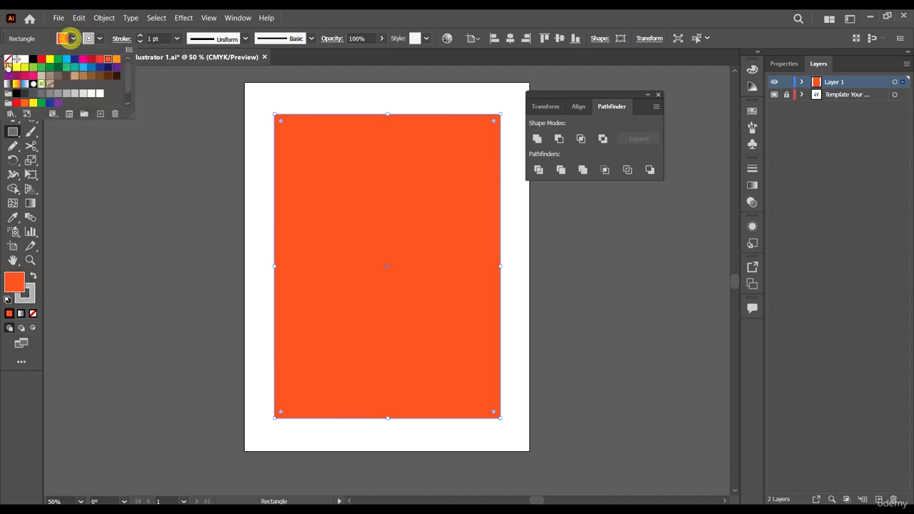
{"action": "left_click", "coordinate": [8, 63]}
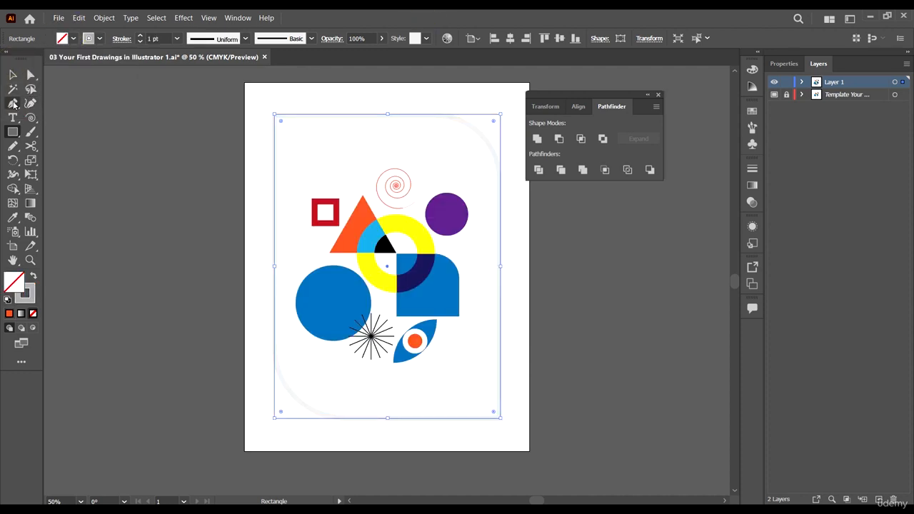
Round the frame rectangle's upper-right and lower-left corners to match the template's curves, and deselect it
{"action": "left_click", "coordinate": [31, 75]}
{"action": "left_click_drag", "start_coordinate": [491, 104], "coordinate": [528, 133]}
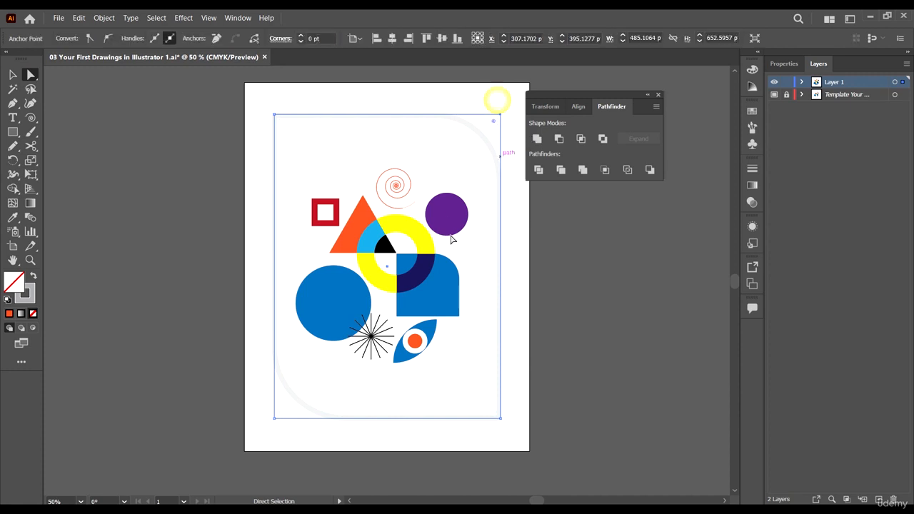
{"action": "left_click_drag", "start_coordinate": [306, 381], "coordinate": [252, 439]}
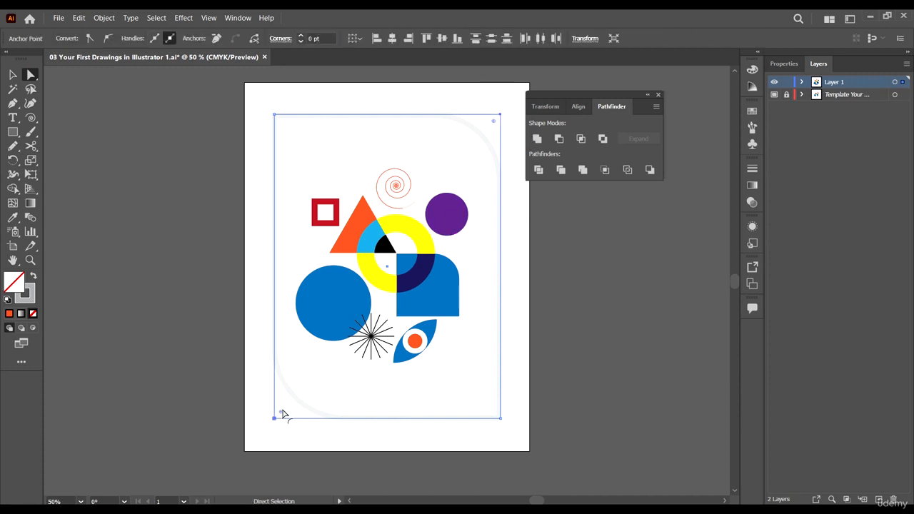
{"action": "left_click_drag", "start_coordinate": [289, 406], "coordinate": [349, 349]}
{"action": "left_click", "coordinate": [13, 74]}
{"action": "left_click", "coordinate": [128, 130]}
Increase the frame's stroke weight to 13 pt, and deselect it
{"action": "left_click", "coordinate": [273, 139]}
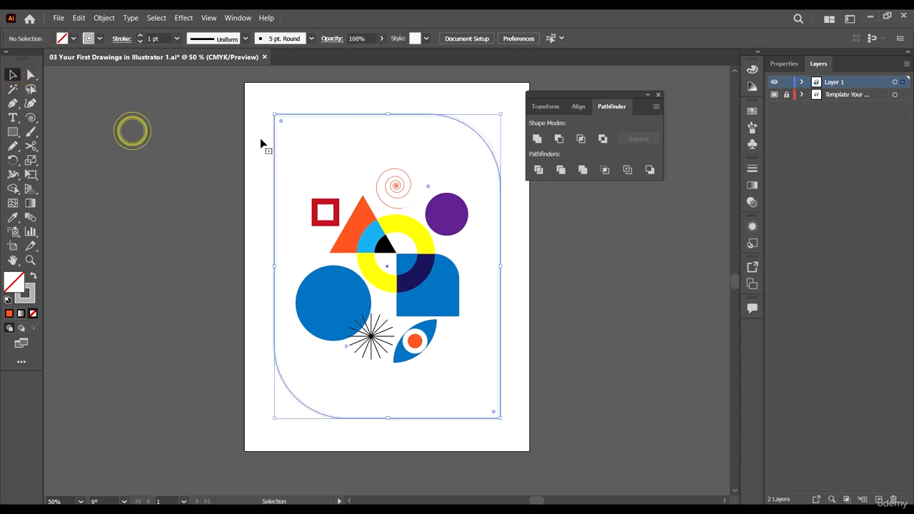
{"action": "left_click", "coordinate": [784, 64]}
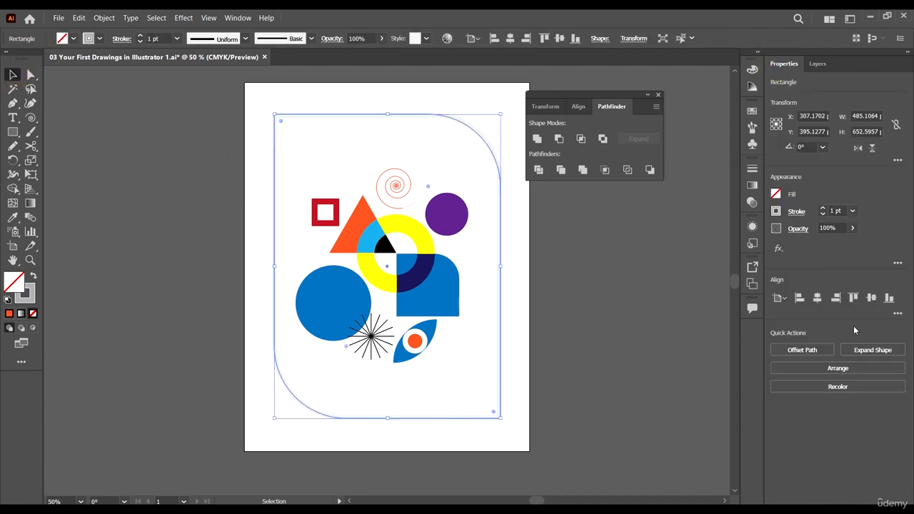
{"action": "left_click", "coordinate": [823, 210]}
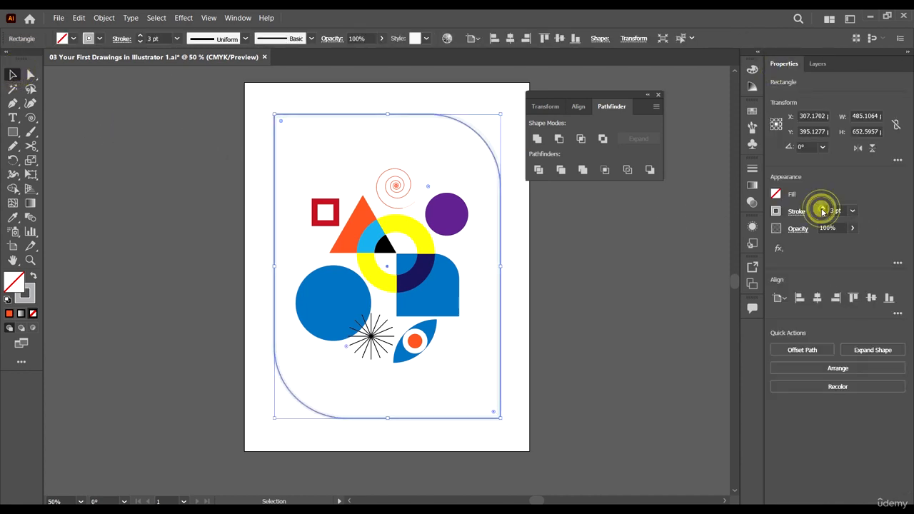
{"action": "left_click", "coordinate": [823, 210]}
{"action": "left_click", "coordinate": [822, 210]}
{"action": "left_click", "coordinate": [823, 210]}
{"action": "left_click", "coordinate": [822, 210]}
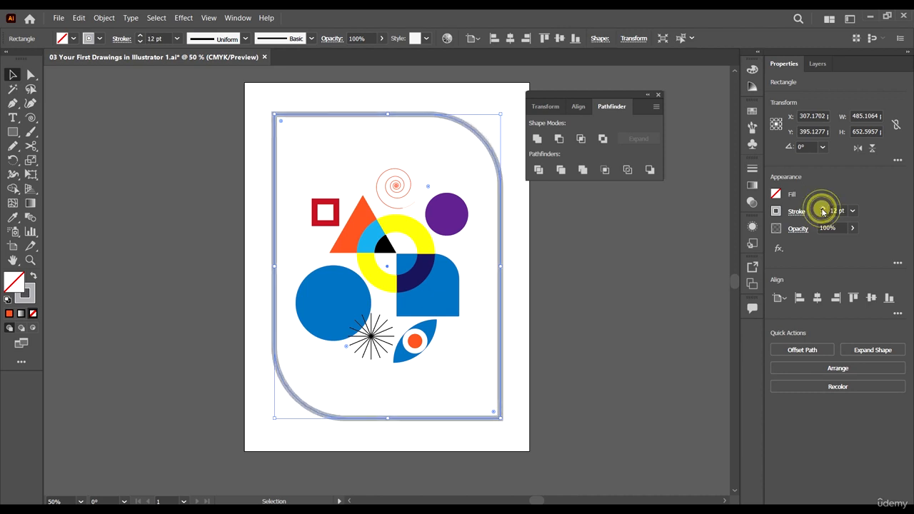
{"action": "left_click", "coordinate": [822, 210]}
{"action": "left_click", "coordinate": [822, 210]}
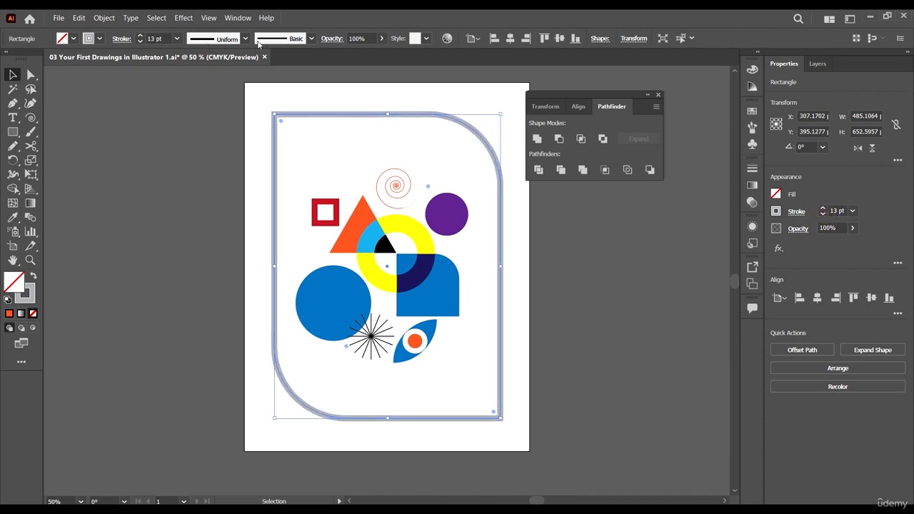
{"action": "left_click", "coordinate": [221, 78]}
Hide the template layer and close the floating Pathfinder panel to view the finished artwork
{"action": "left_click", "coordinate": [819, 64]}
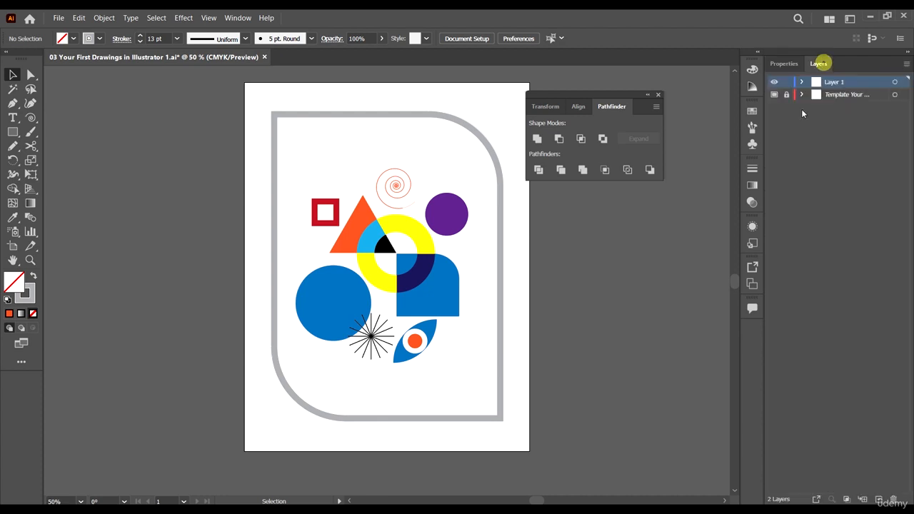
{"action": "left_click", "coordinate": [776, 95]}
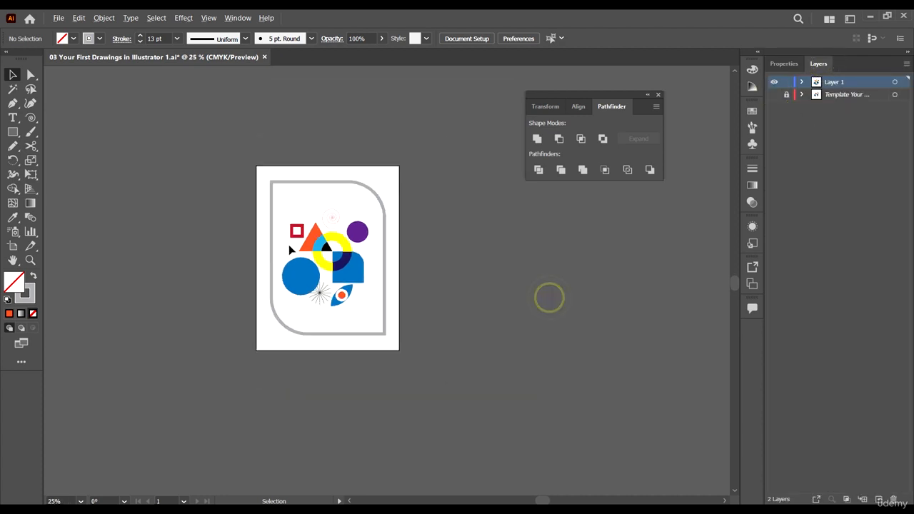
{"action": "scroll", "coordinate": [363, 287], "scroll_direction": "right", "scroll_amount": 2}
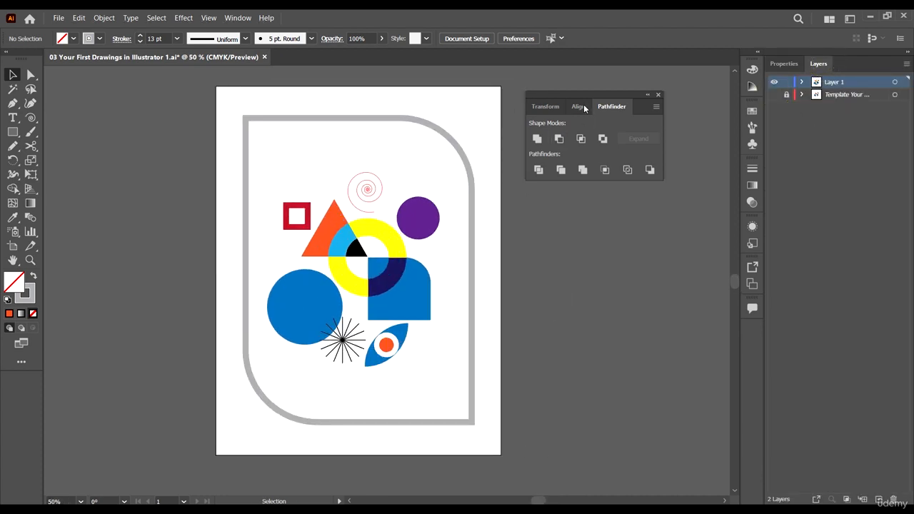
{"action": "left_click_drag", "start_coordinate": [598, 93], "coordinate": [638, 81]}
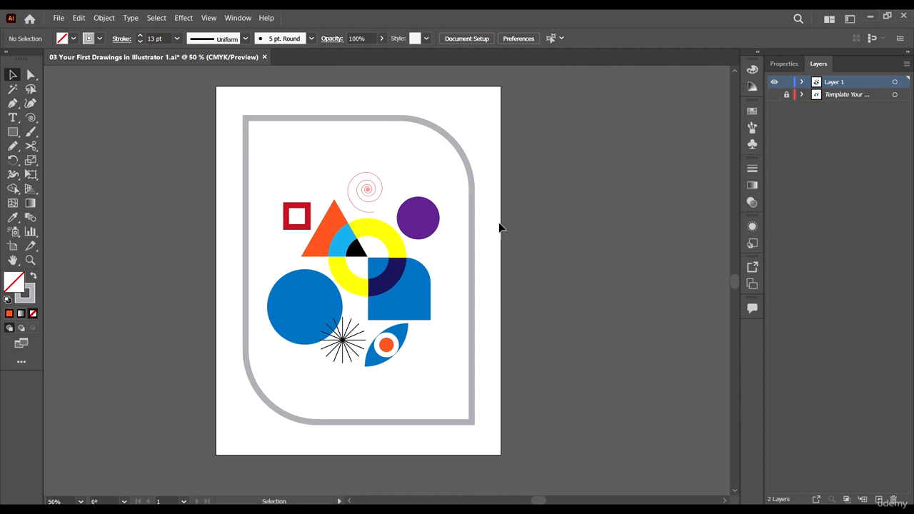
{"action": "scroll", "coordinate": [434, 213], "scroll_direction": "up", "scroll_amount": 2}
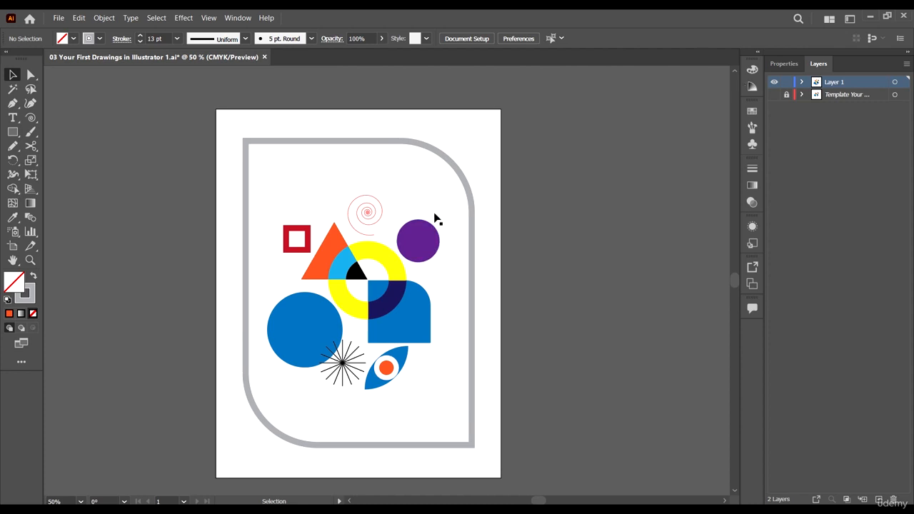
{"action": "scroll", "coordinate": [436, 218], "scroll_direction": "down", "scroll_amount": 1}
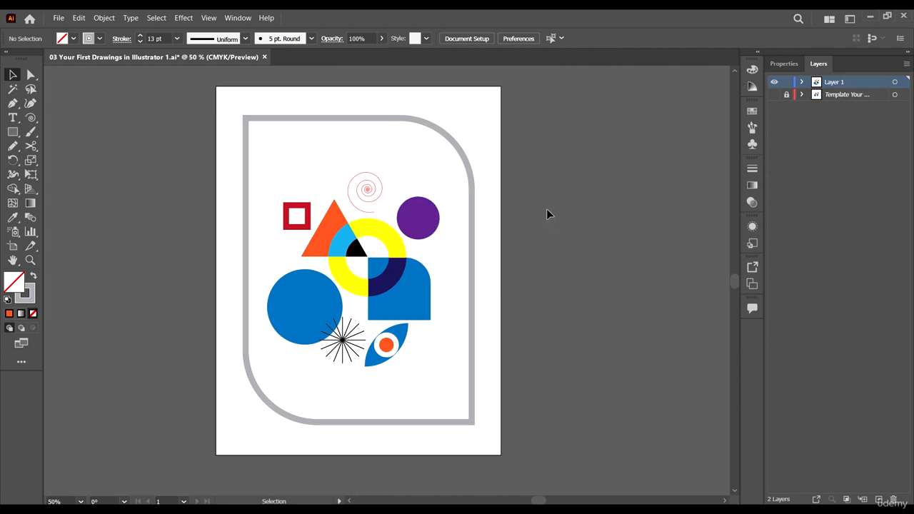